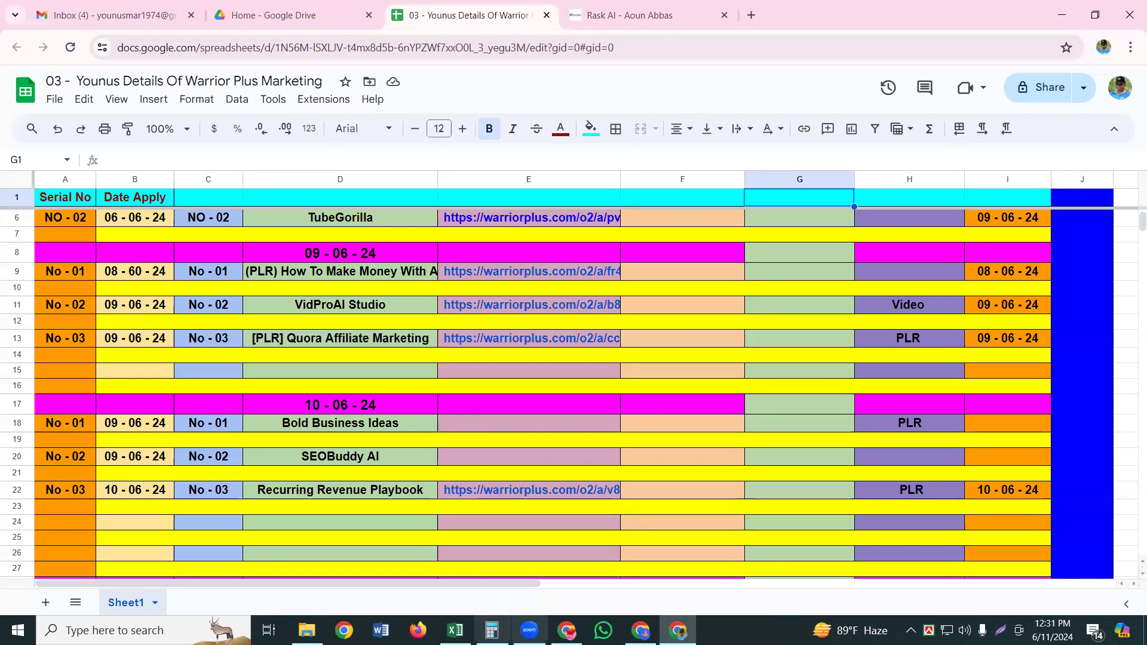
# Step: Switch to the other Chrome profile, open Google Sites in a new tab and open the "Sampale - VidMails AI Review" site
pyautogui.click(566, 631)
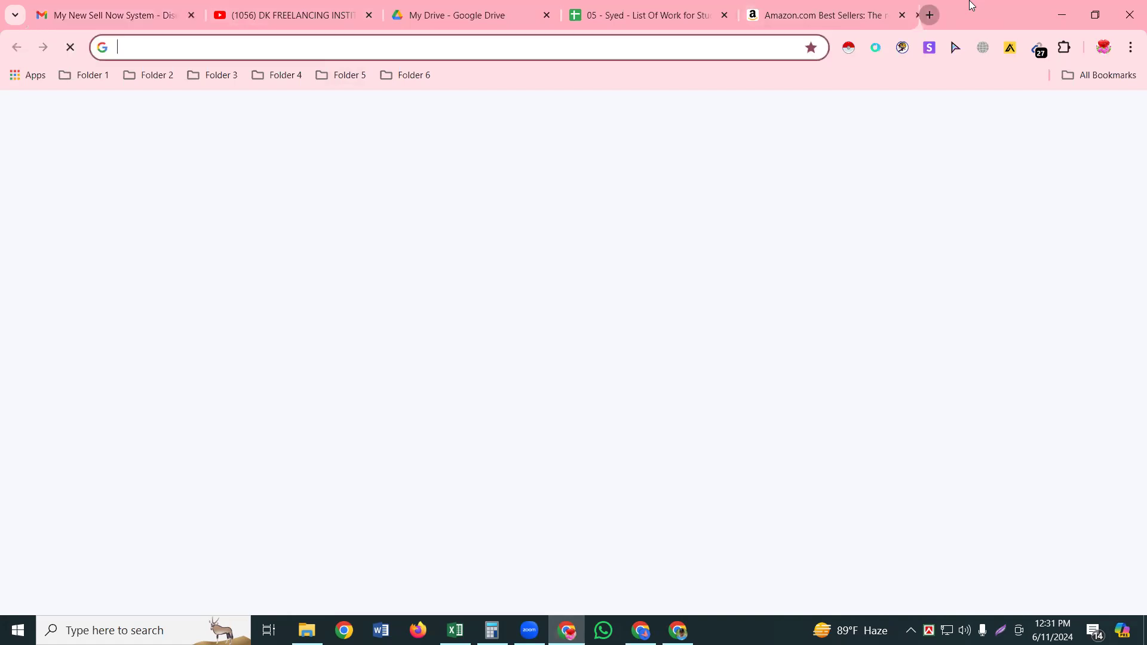
pyautogui.hotkey('ctrl', 't')
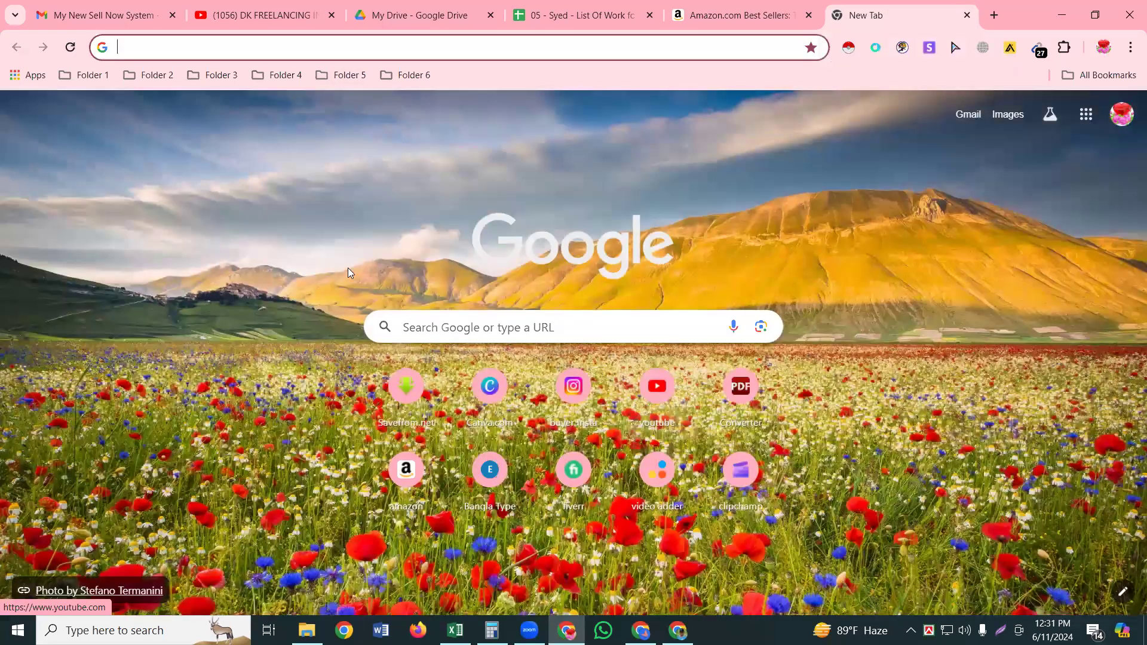
pyautogui.click(92, 77)
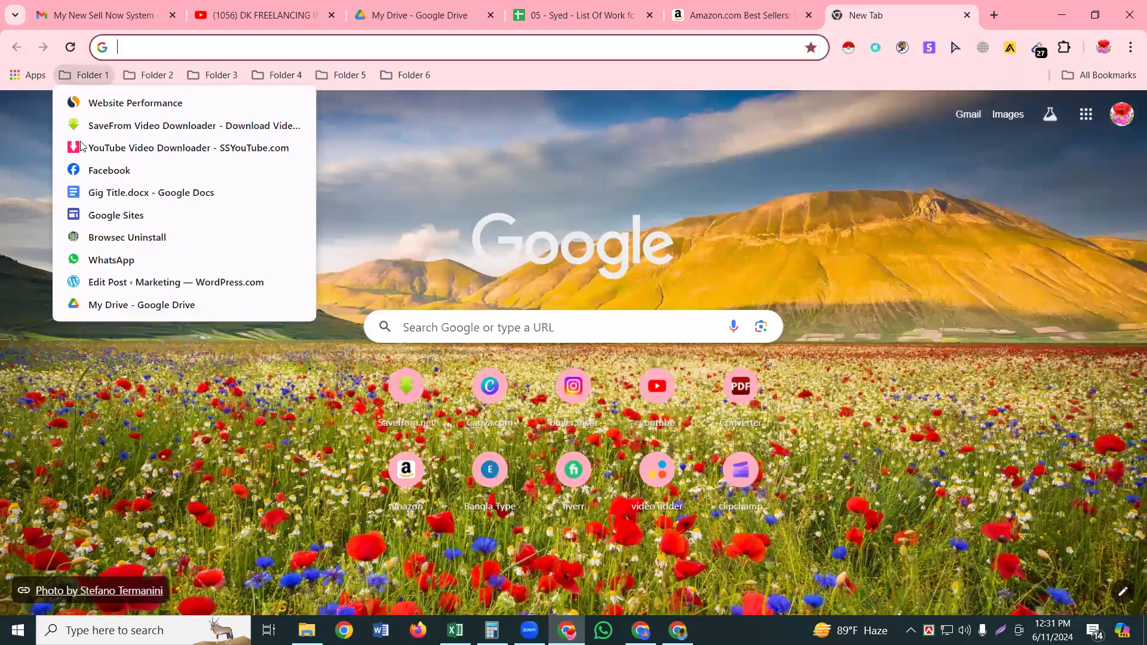
pyautogui.click(102, 217)
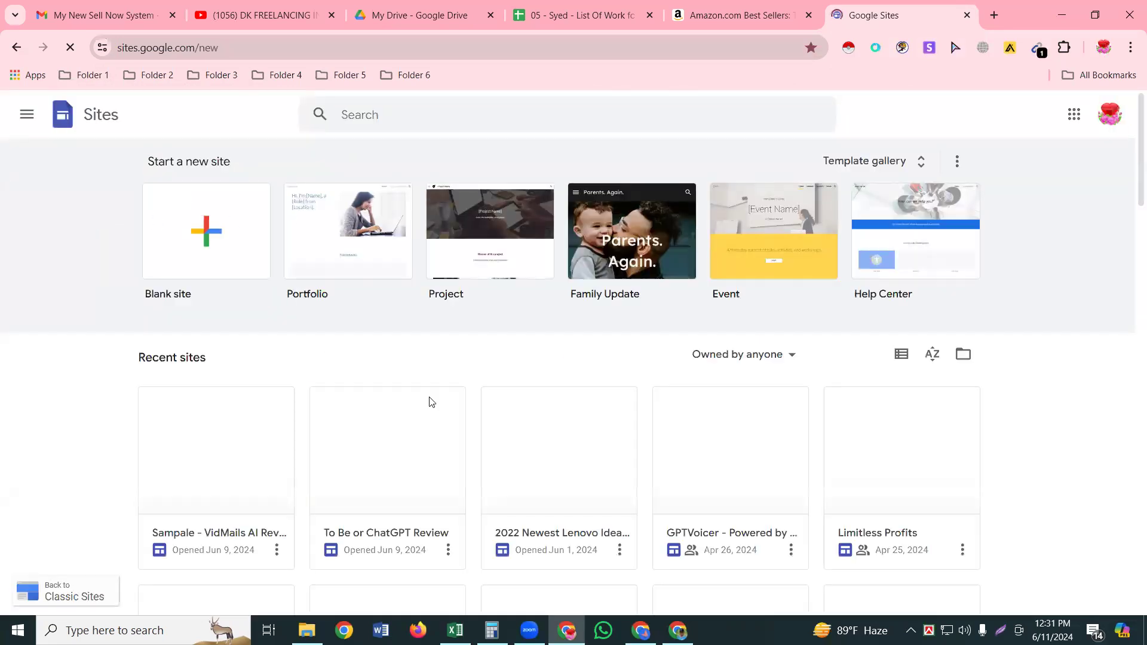
pyautogui.click(226, 485)
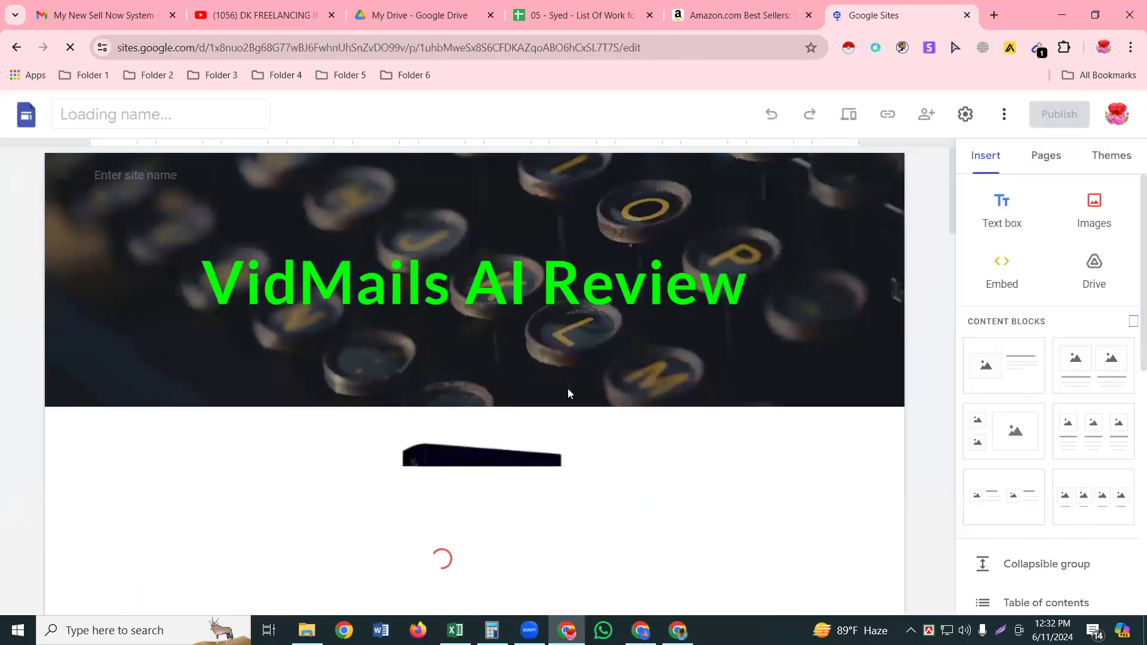
# Step: Look through the sample review page's header, product image, badge banner and introduction section
pyautogui.click(565, 247)
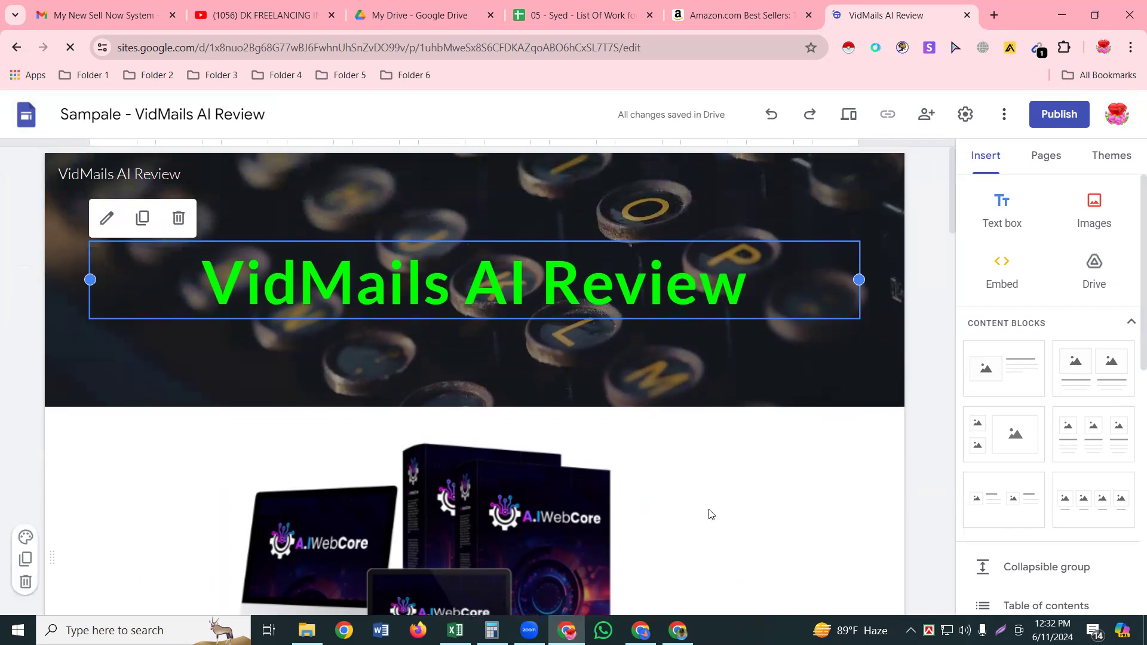
pyautogui.scroll(-3, 710, 349)
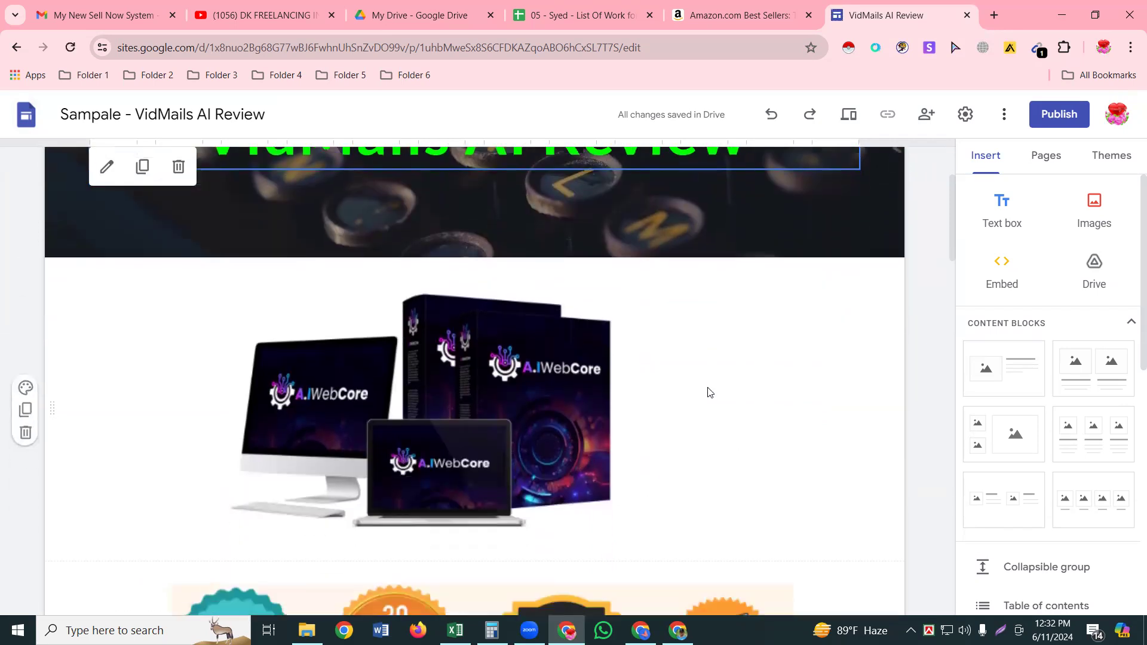
pyautogui.scroll(3, 710, 392)
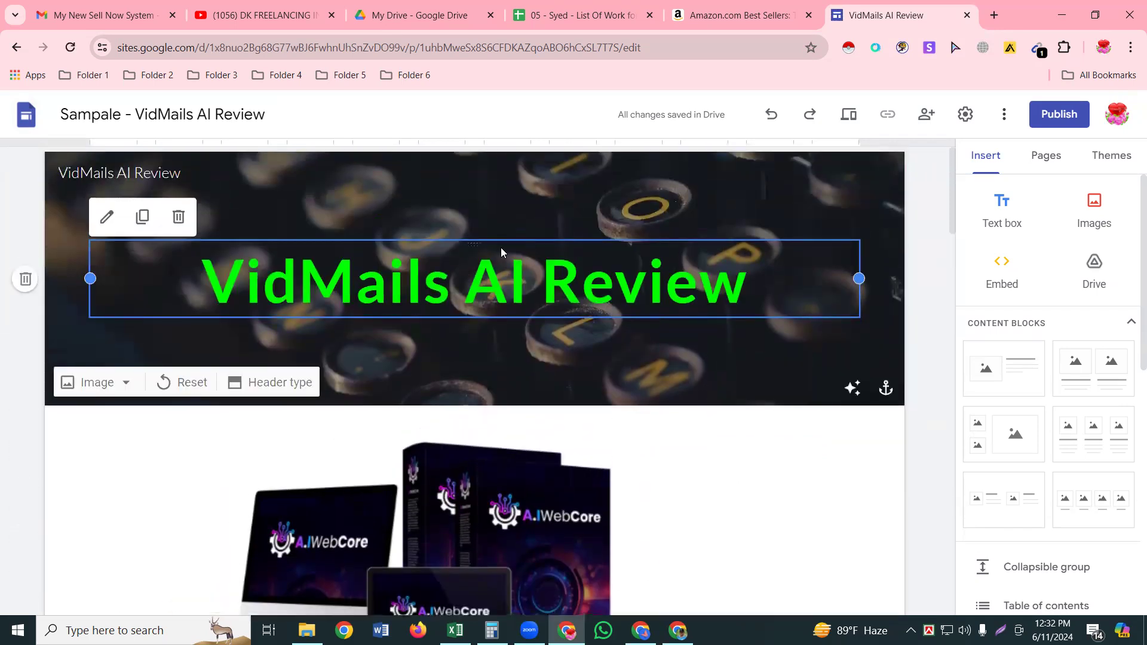
pyautogui.scroll(-3, 474, 403)
pyautogui.scroll(-3, 474, 405)
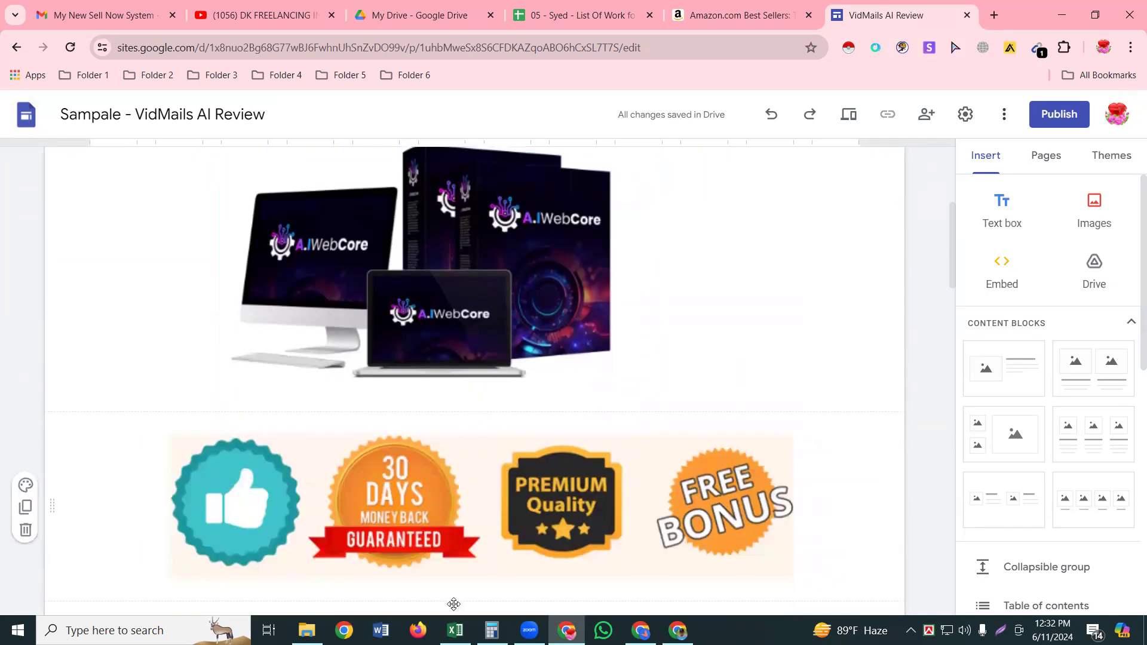
pyautogui.scroll(-5, 451, 469)
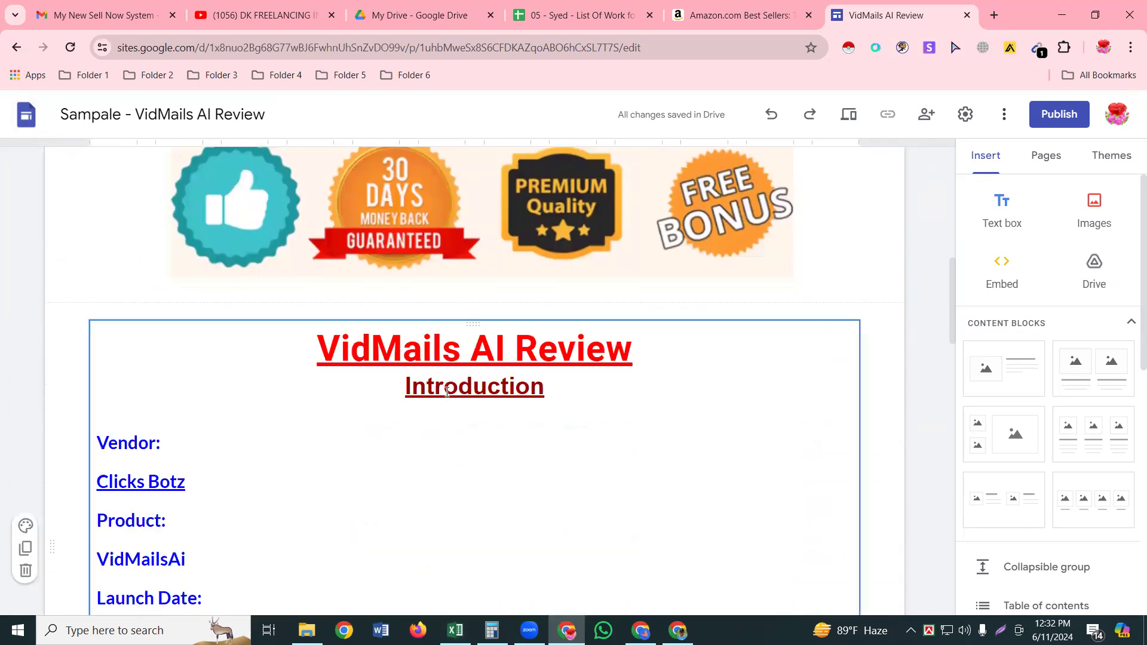
pyautogui.scroll(7, 447, 392)
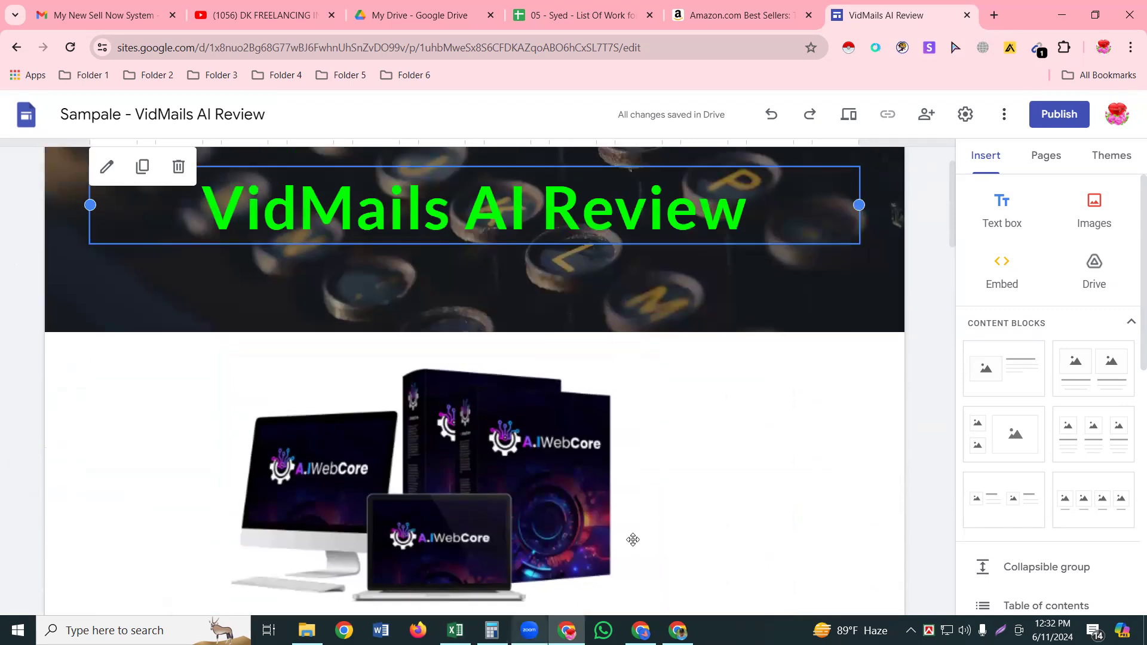
# Step: Switch back to the Warrior Plus marketing spreadsheet and open the product URL of Ai MarketingHub from row 4
pyautogui.click(678, 630)
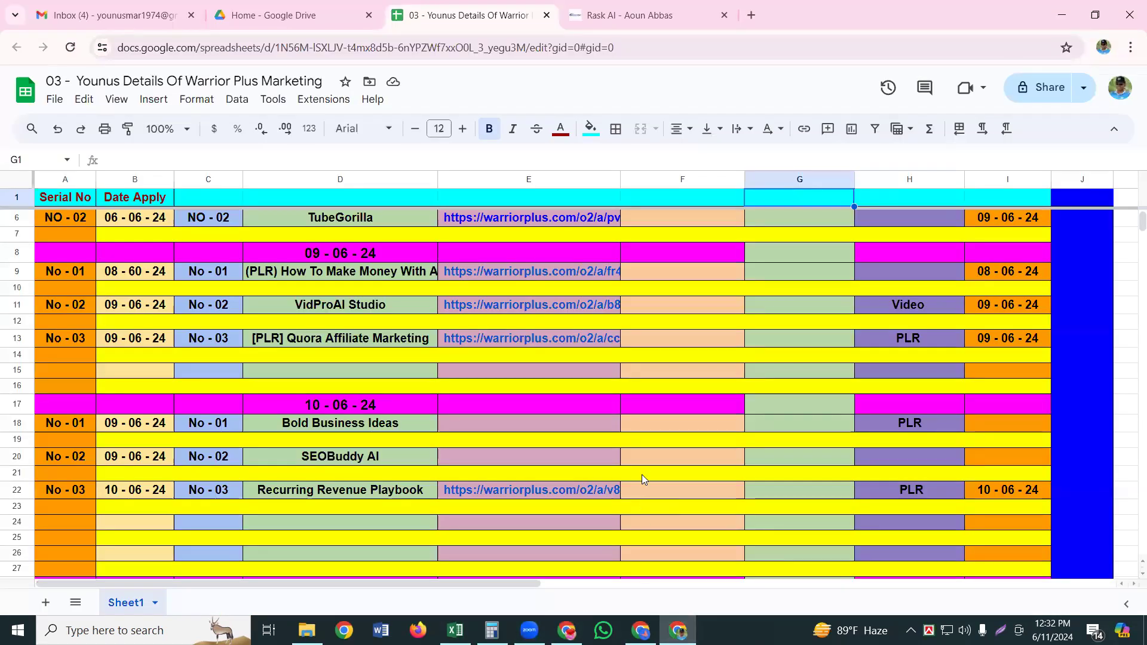
pyautogui.scroll(2, 641, 472)
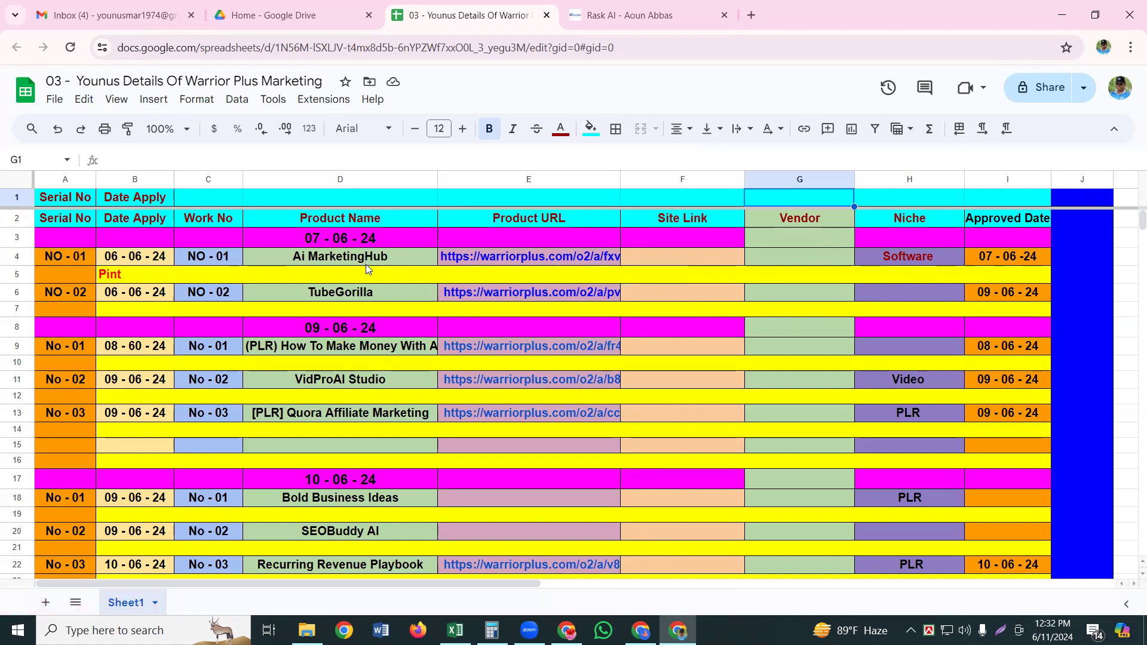
pyautogui.moveTo(497, 258)
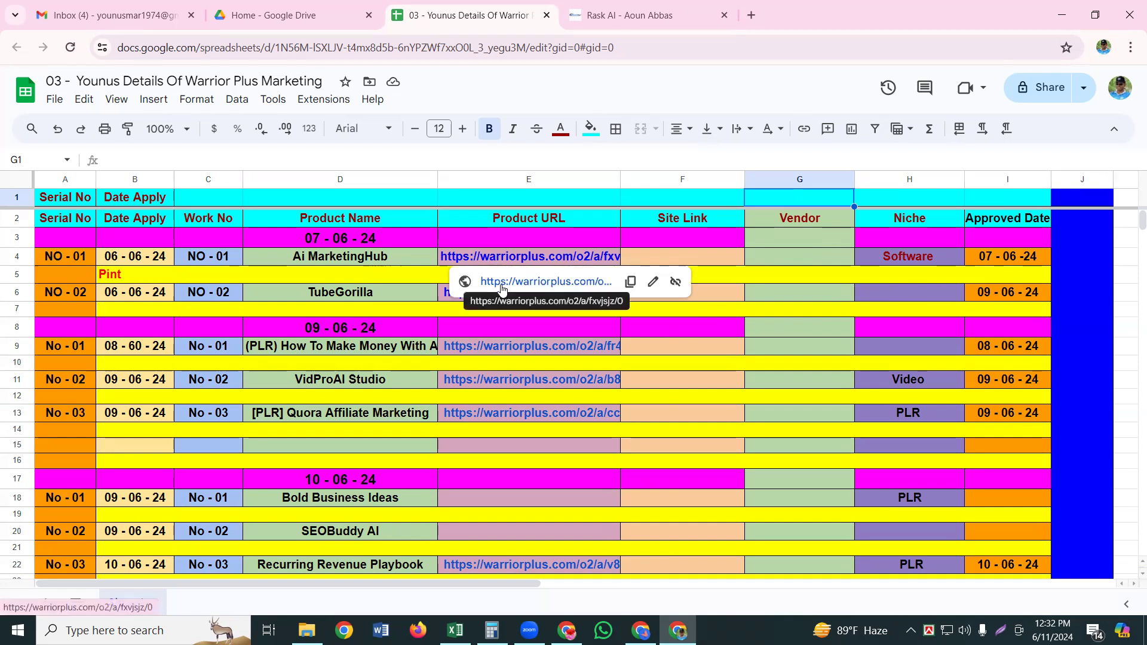
pyautogui.click(502, 282)
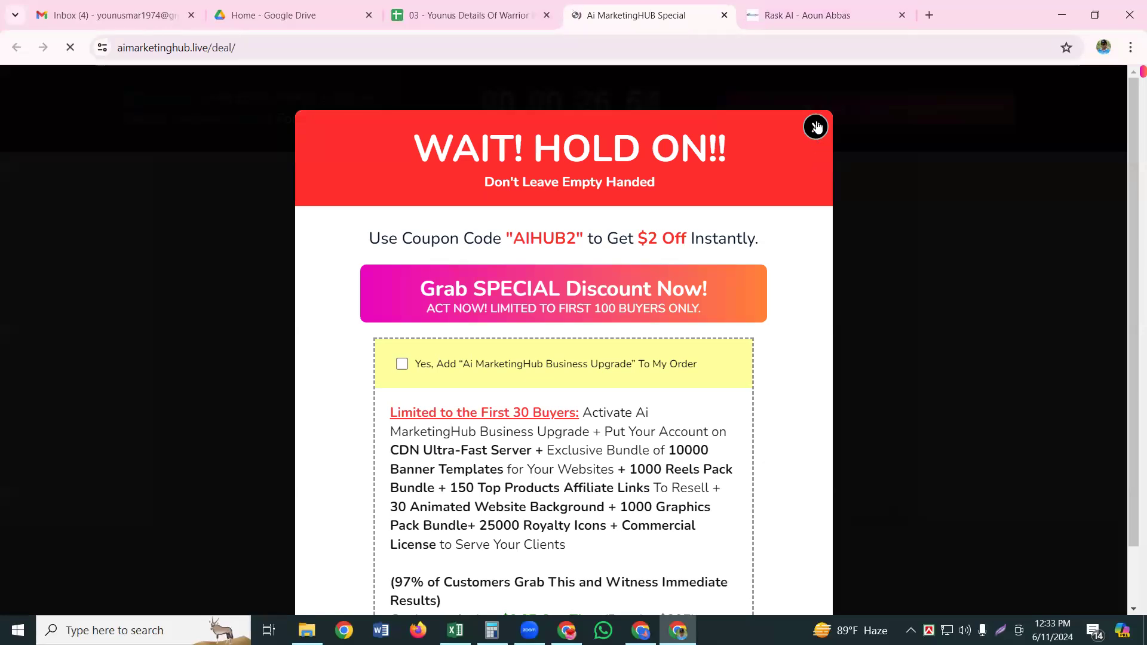
pyautogui.hotkey('ctrl', 'shift', 'Tab')
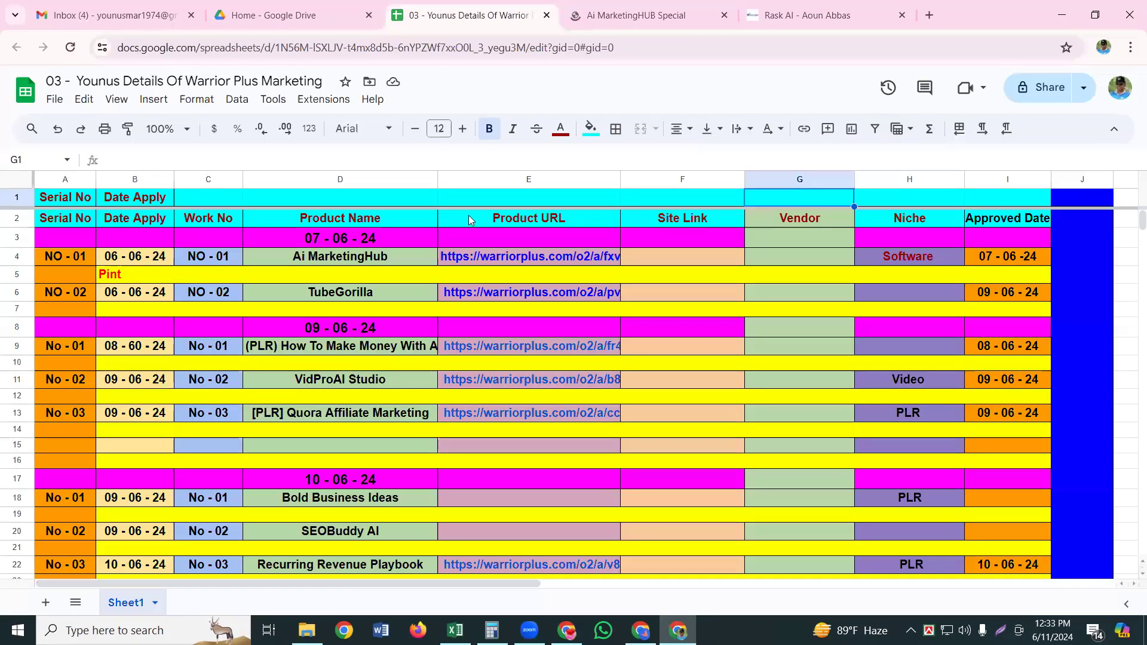
pyautogui.moveTo(467, 261)
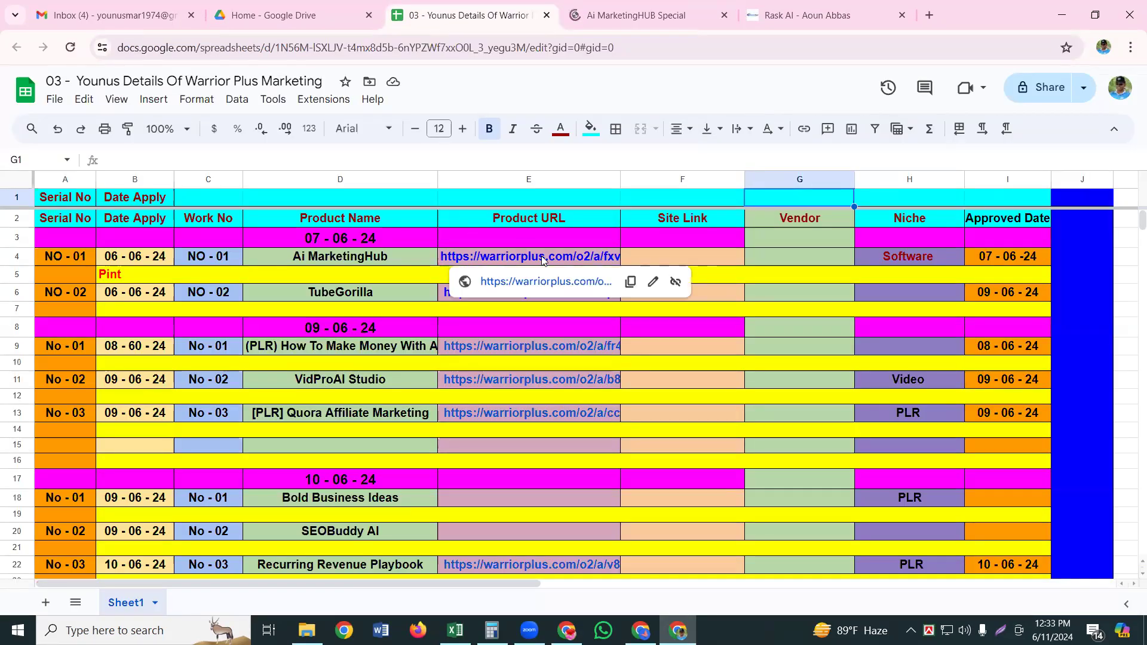
pyautogui.click(660, 10)
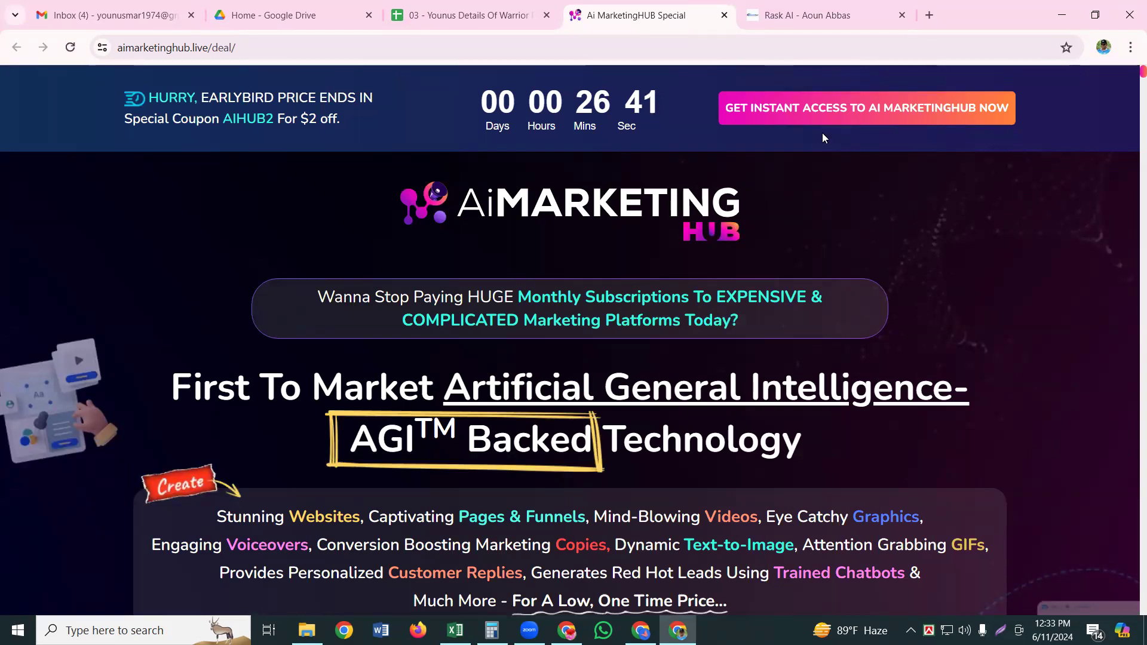
# Step: Examine the Ai MarketingHub sales page, including its headline, feature list, price offer, 3-step section and testimonials
pyautogui.scroll(-2, 822, 138)
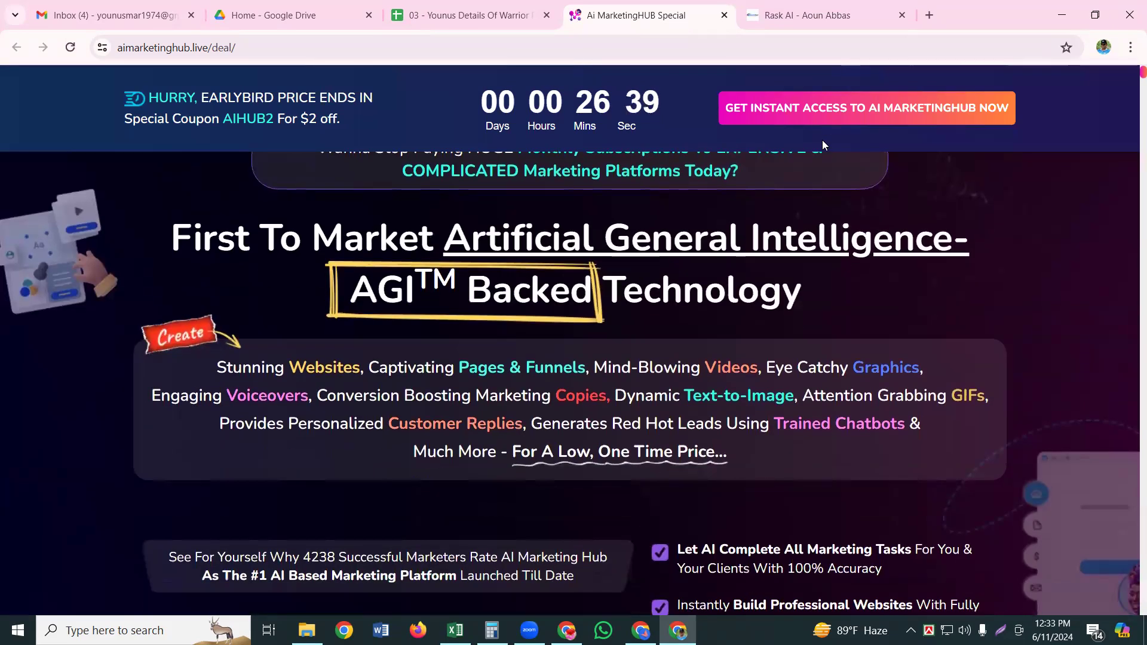
pyautogui.scroll(-4, 823, 141)
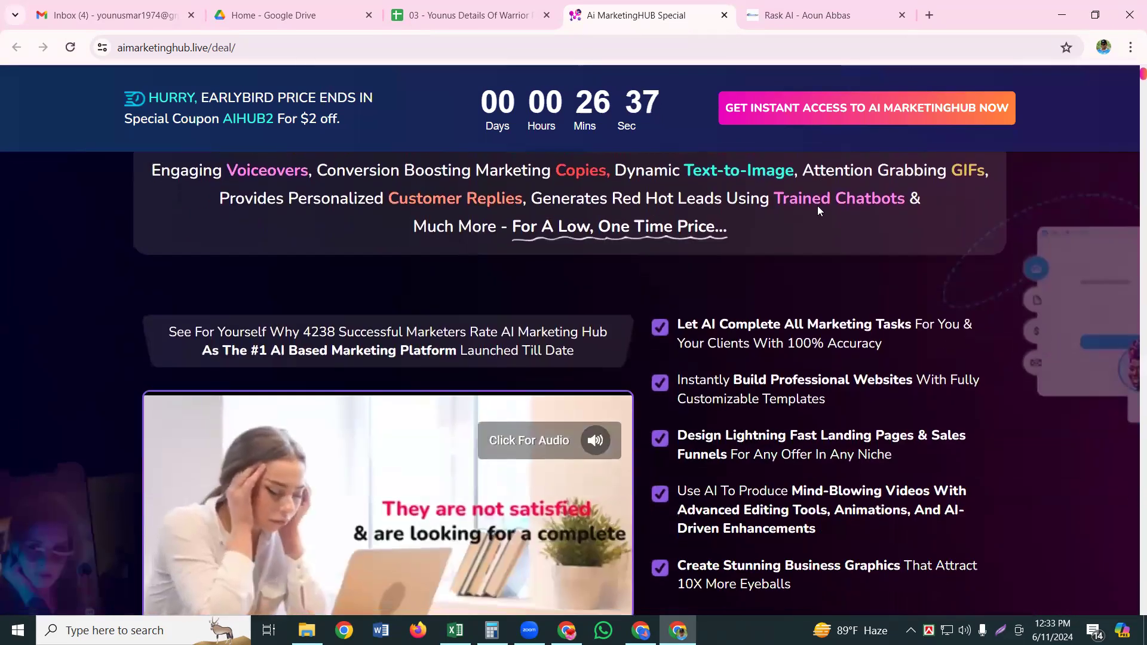
pyautogui.scroll(-2, 819, 213)
pyautogui.scroll(-5, 818, 227)
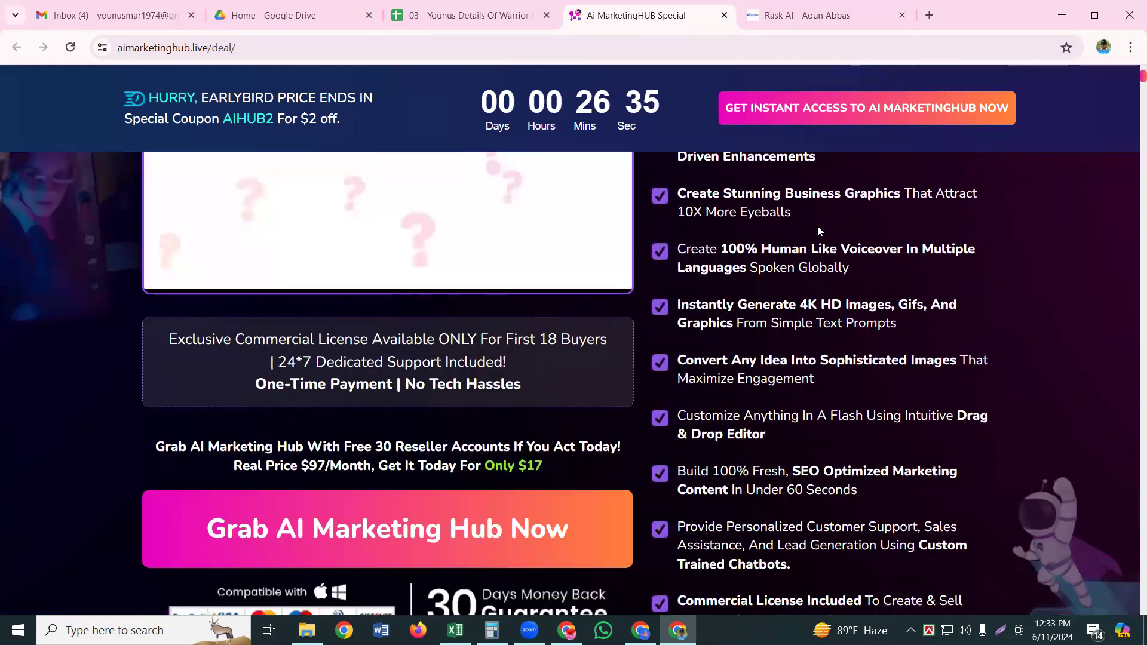
pyautogui.scroll(-3, 580, 408)
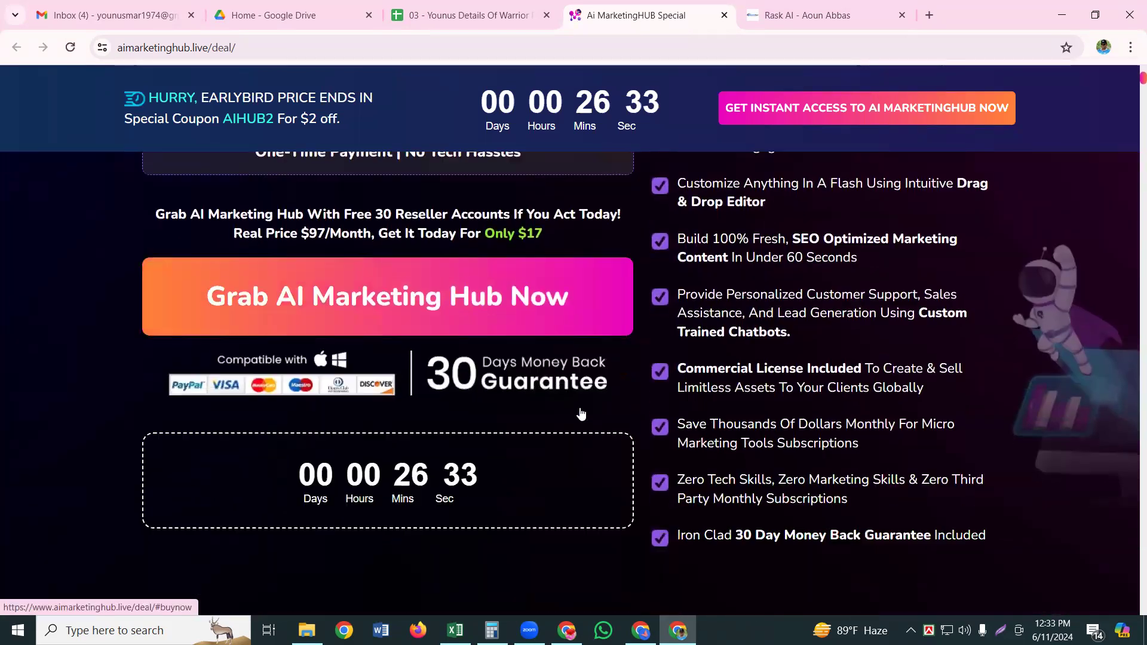
pyautogui.scroll(-5, 580, 409)
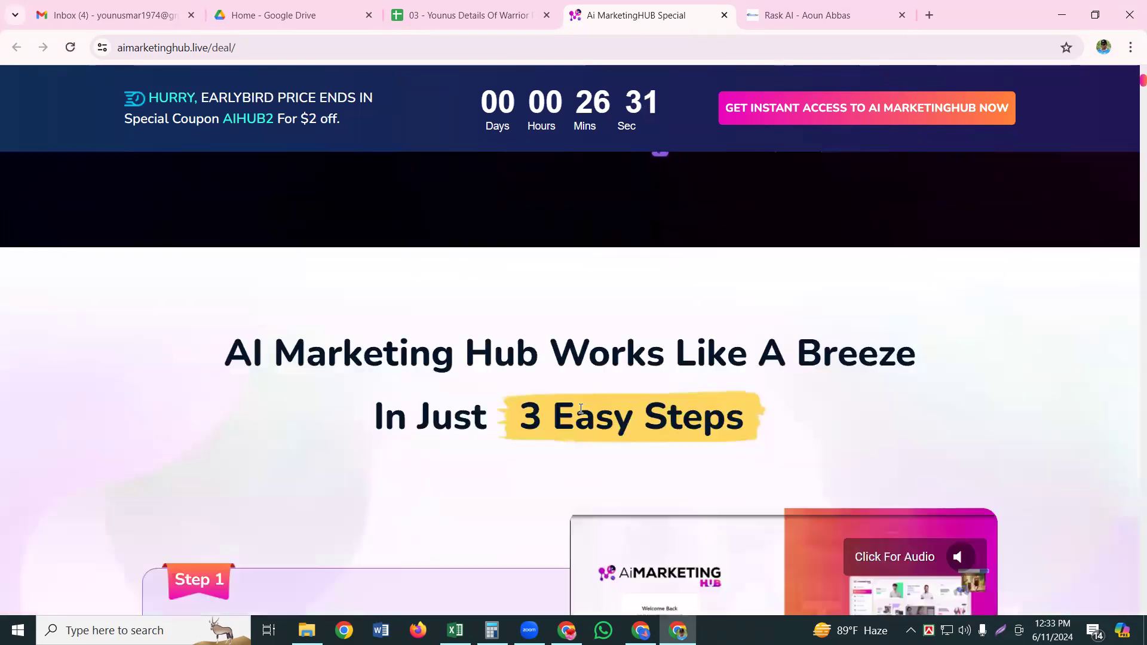
pyautogui.scroll(-10, 583, 412)
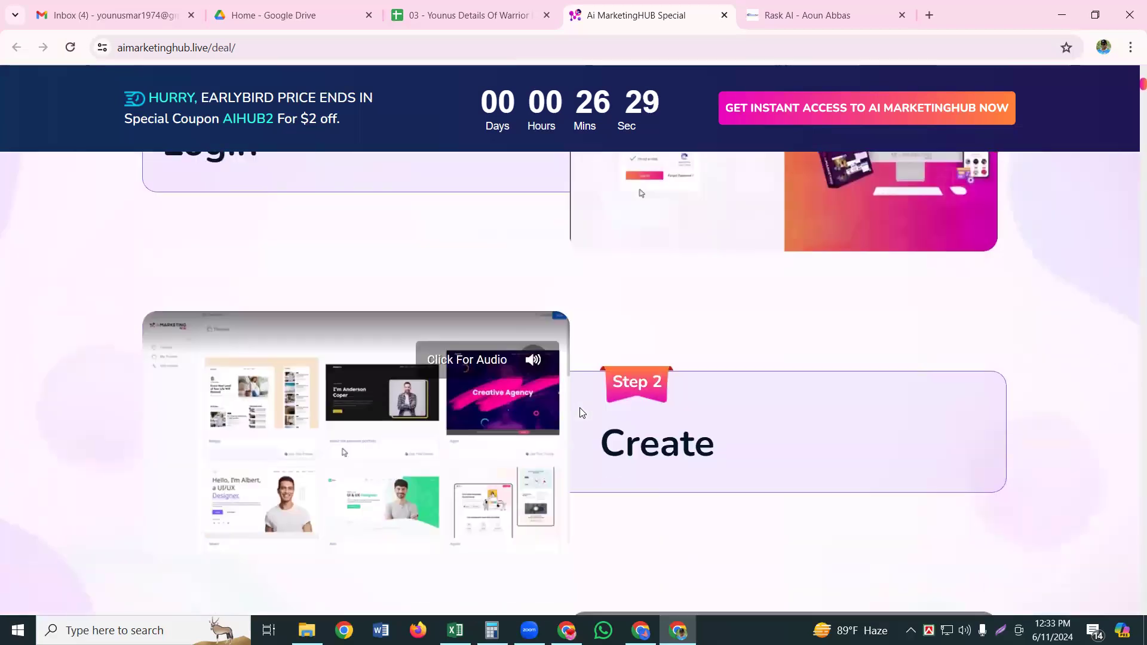
pyautogui.scroll(-7, 580, 408)
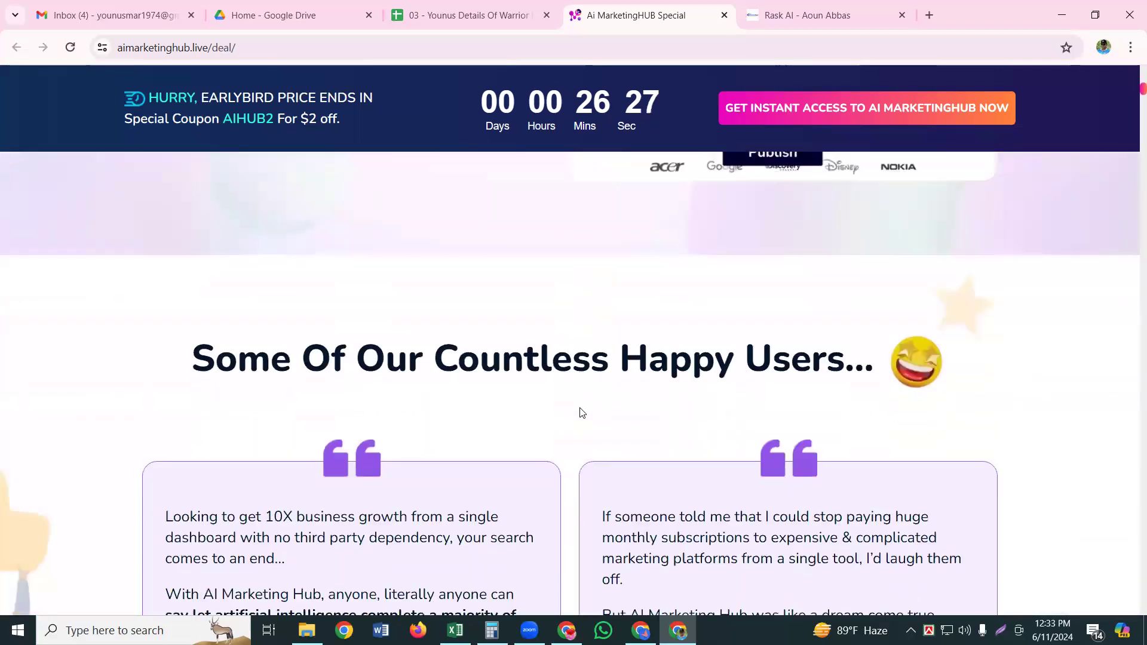
pyautogui.scroll(18, 583, 400)
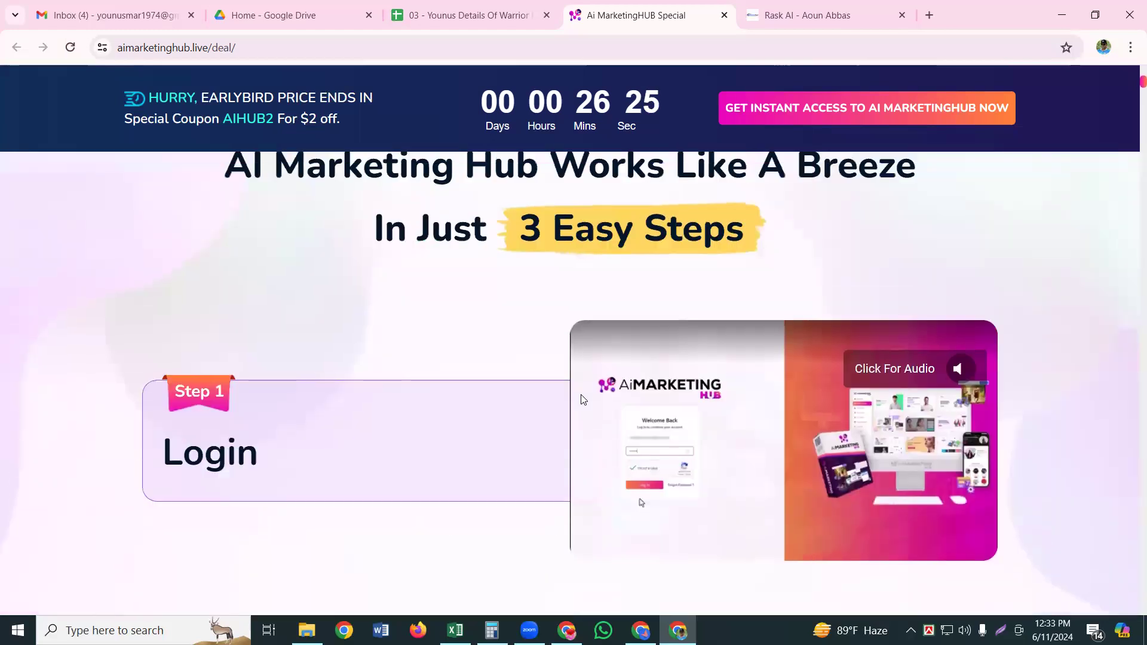
pyautogui.scroll(18, 582, 399)
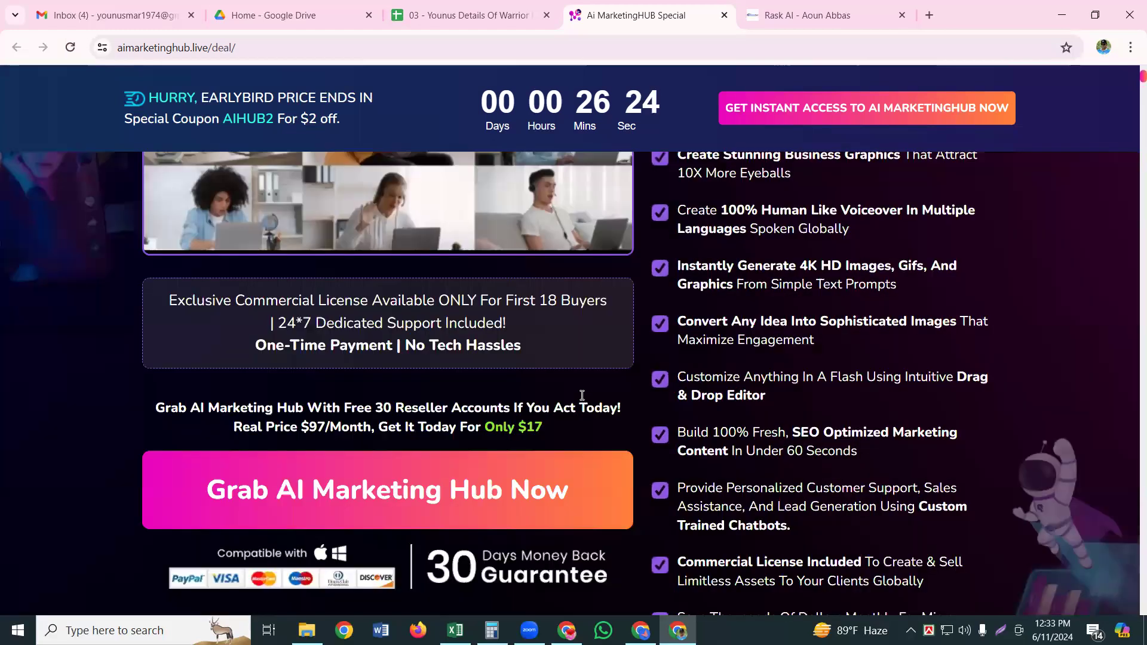
pyautogui.scroll(5, 582, 395)
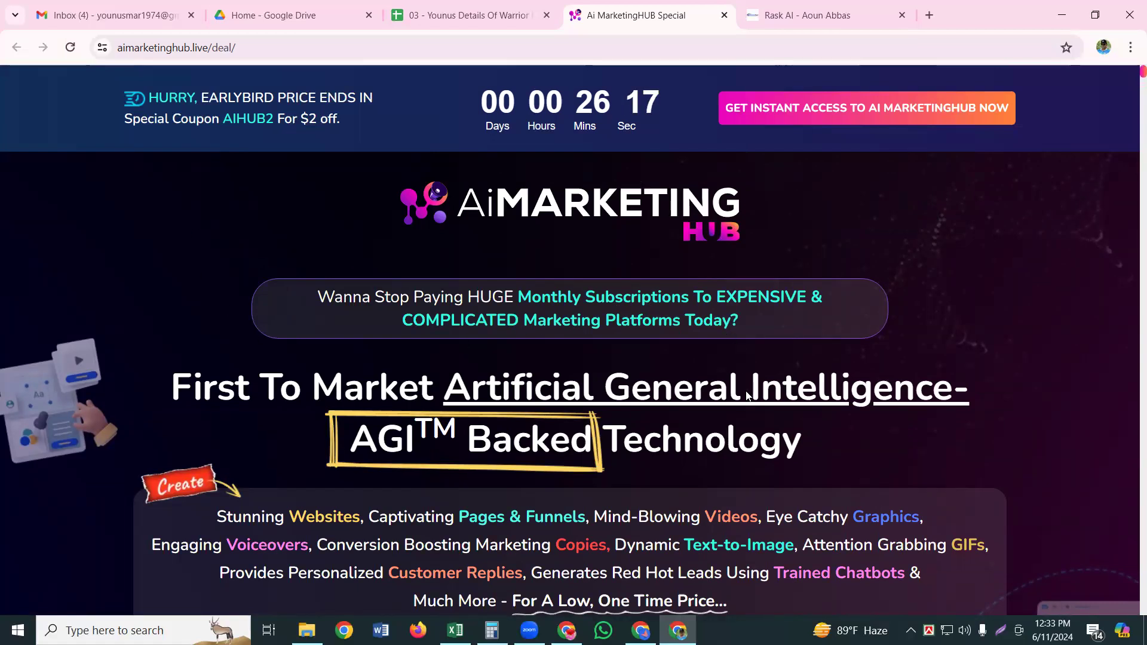
pyautogui.scroll(-4, 747, 394)
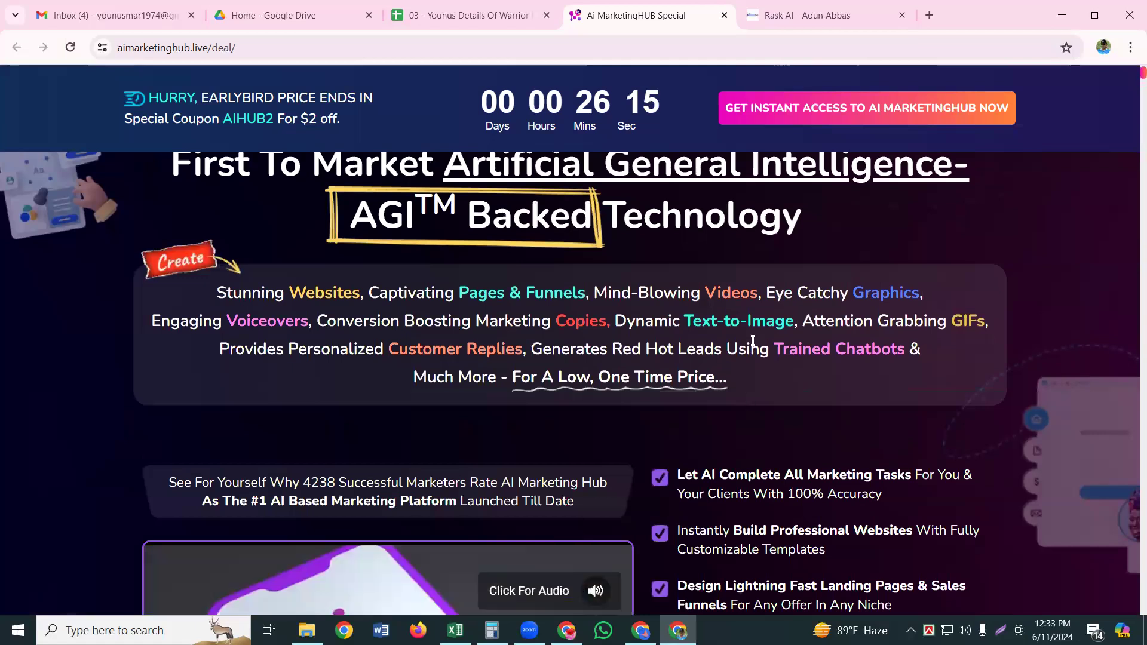
pyautogui.scroll(-3, 752, 353)
pyautogui.scroll(-3, 752, 353)
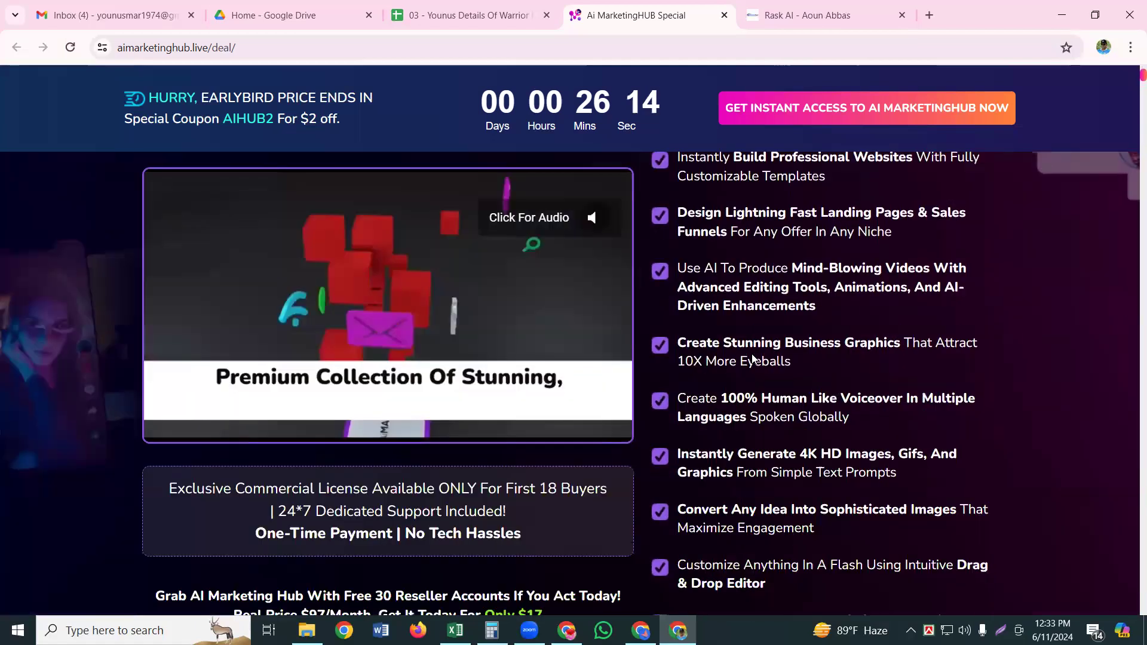
pyautogui.scroll(-1, 752, 353)
pyautogui.scroll(-2, 752, 358)
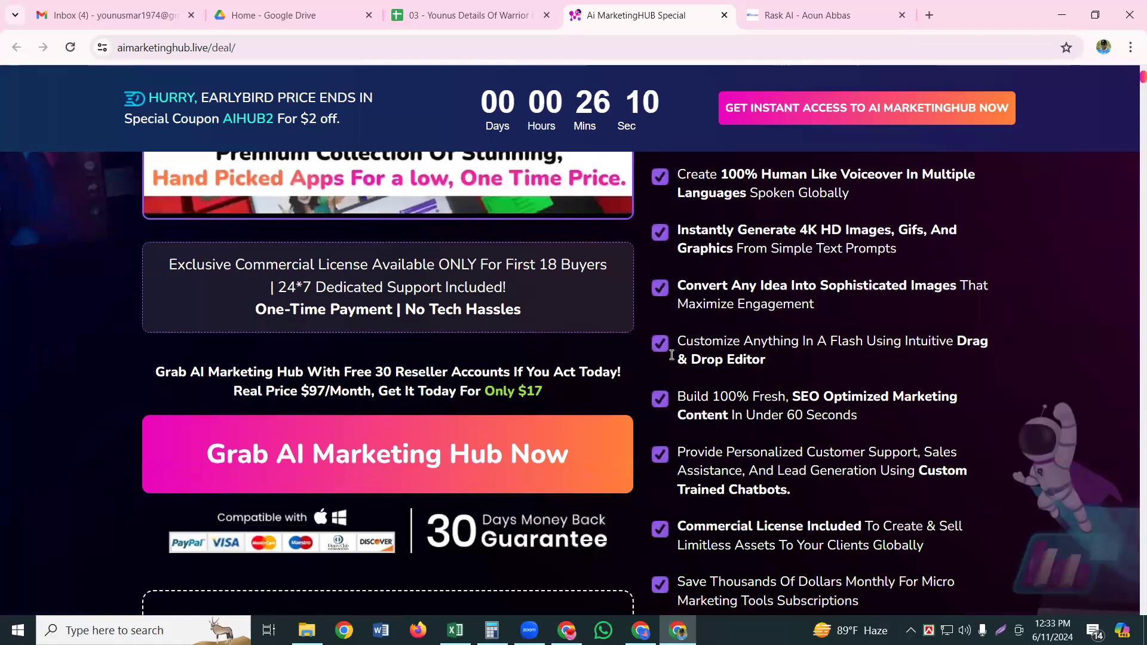
# Step: View the purchase section of the Ai MarketingHub sales page and return to the Warrior Plus marketing spreadsheet
pyautogui.click(875, 114)
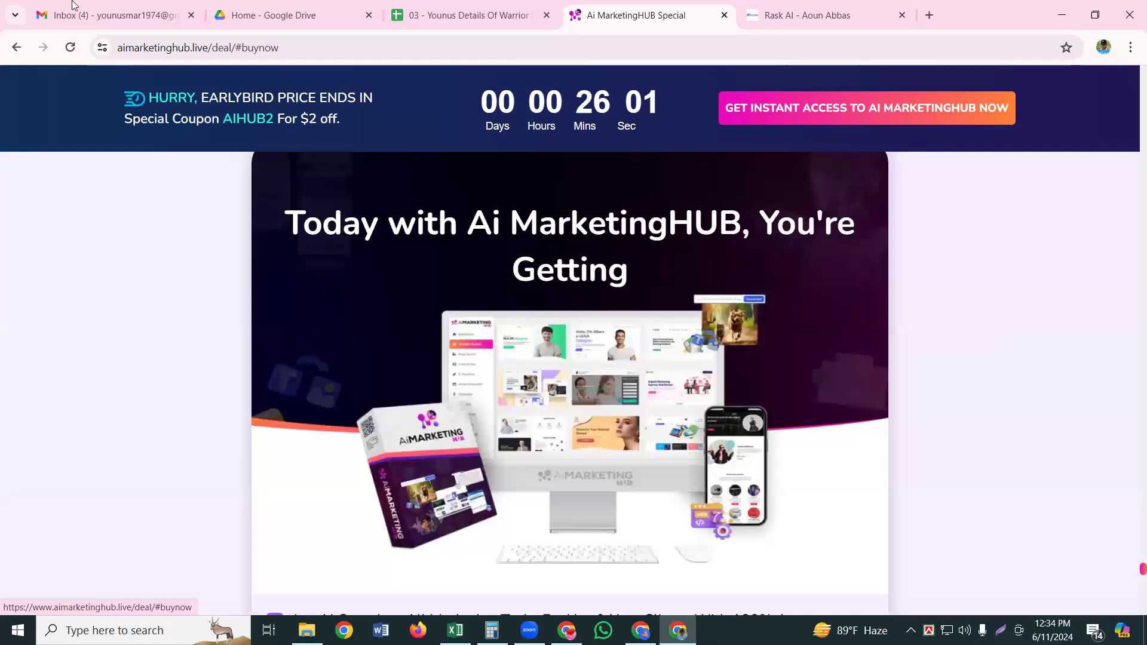
pyautogui.click(16, 49)
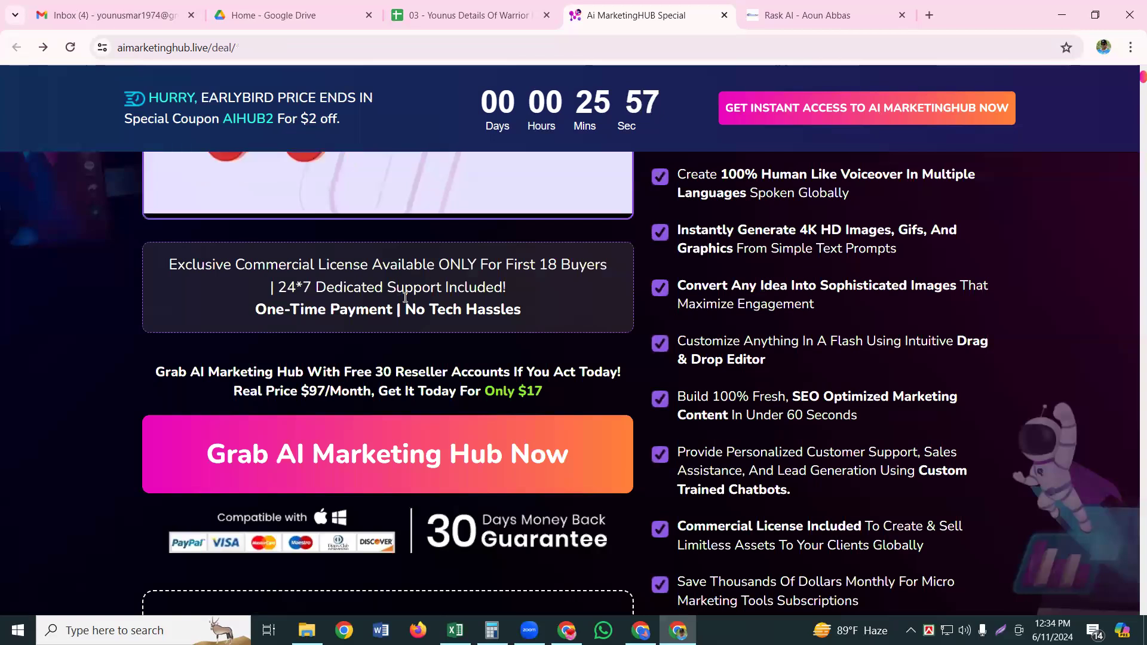
pyautogui.scroll(3, 428, 247)
pyautogui.scroll(10, 428, 247)
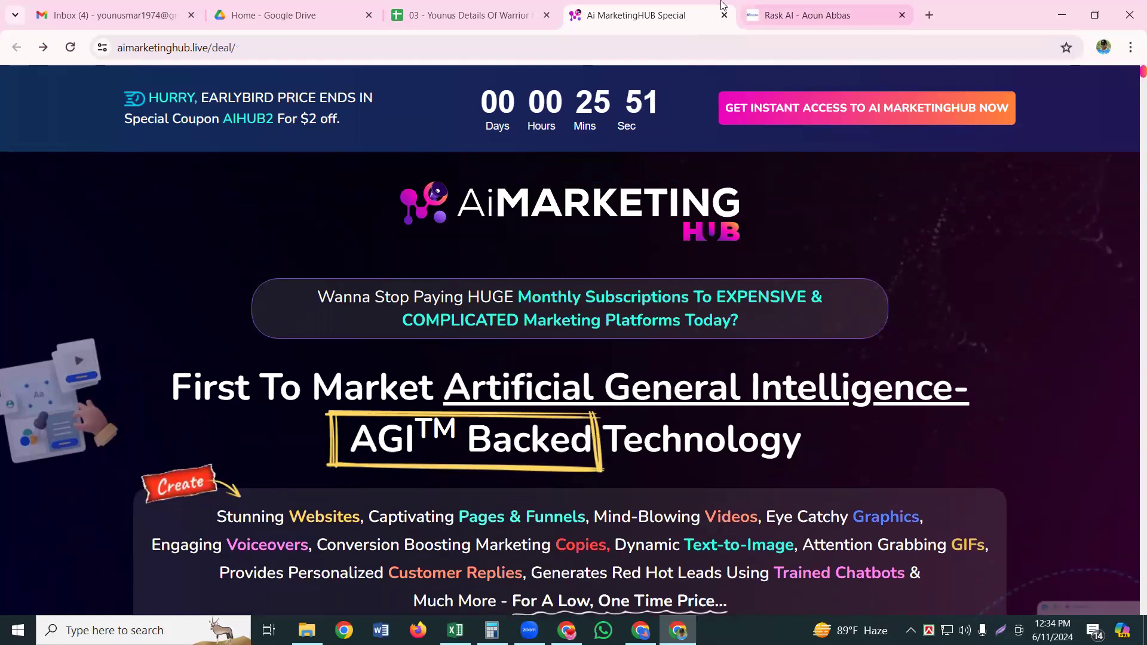
pyautogui.click(451, 11)
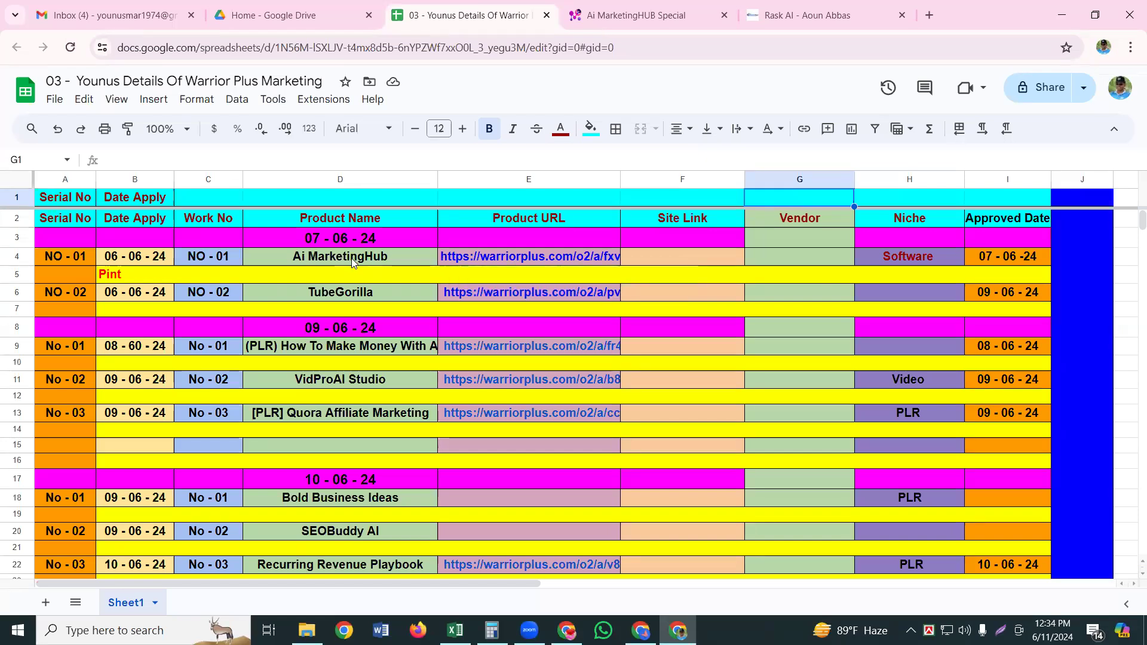
# Step: Switch to Gmail and open the WarriorPlus affiliate status email for Ai MarketingHub
pyautogui.moveTo(507, 258)
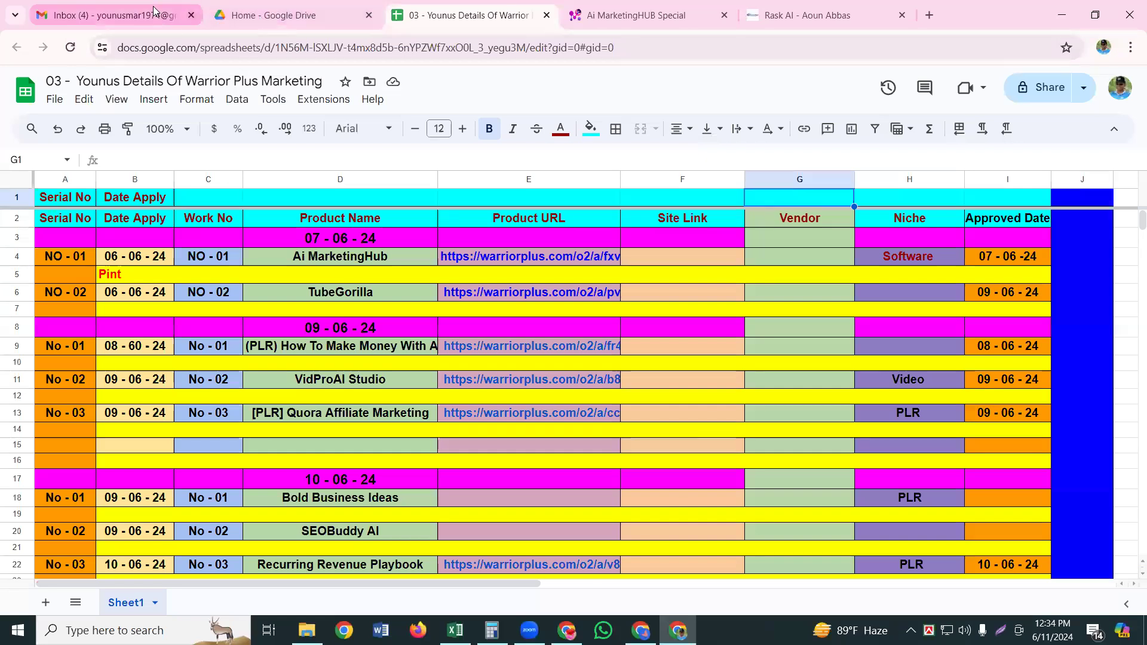
pyautogui.click(84, 13)
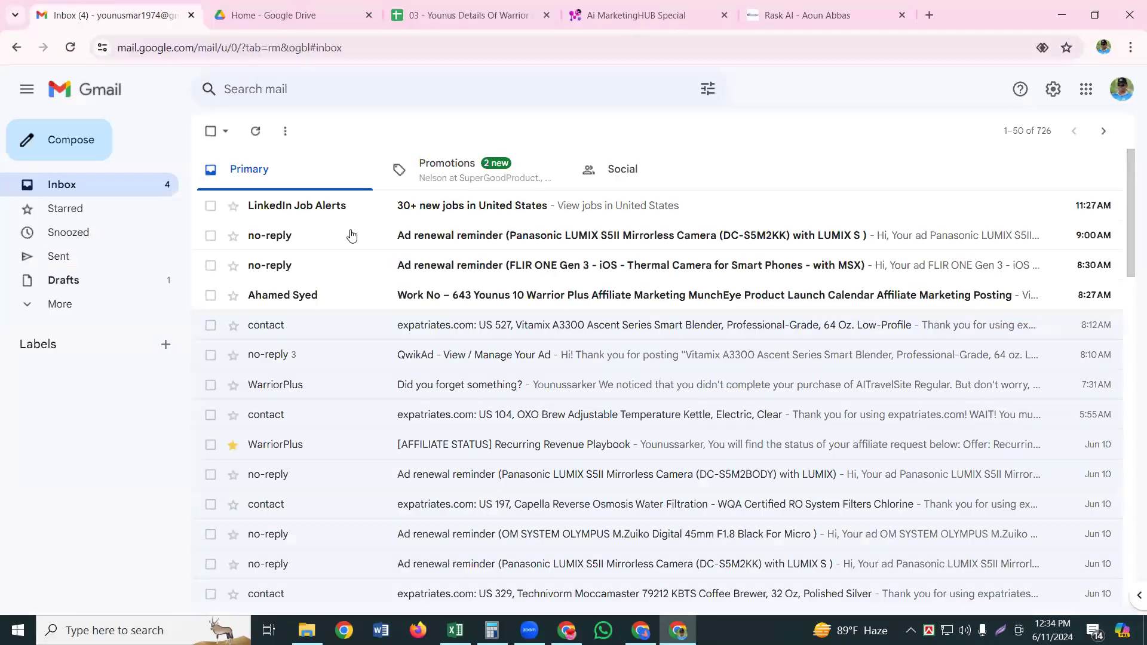
pyautogui.scroll(-2, 333, 265)
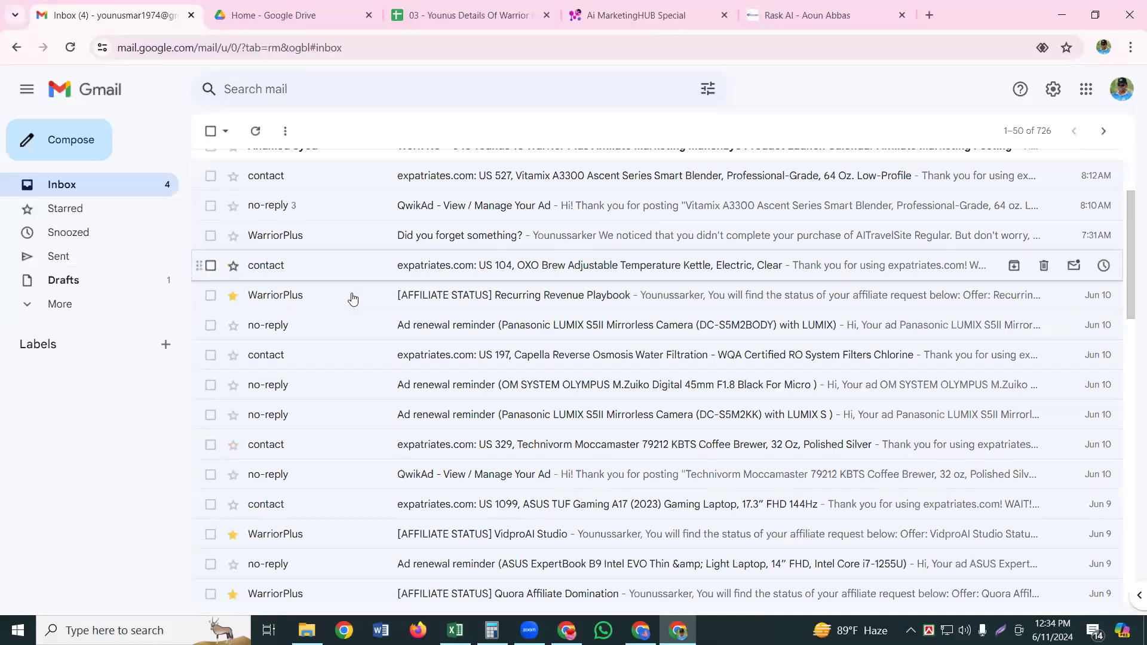
pyautogui.scroll(-10, 344, 308)
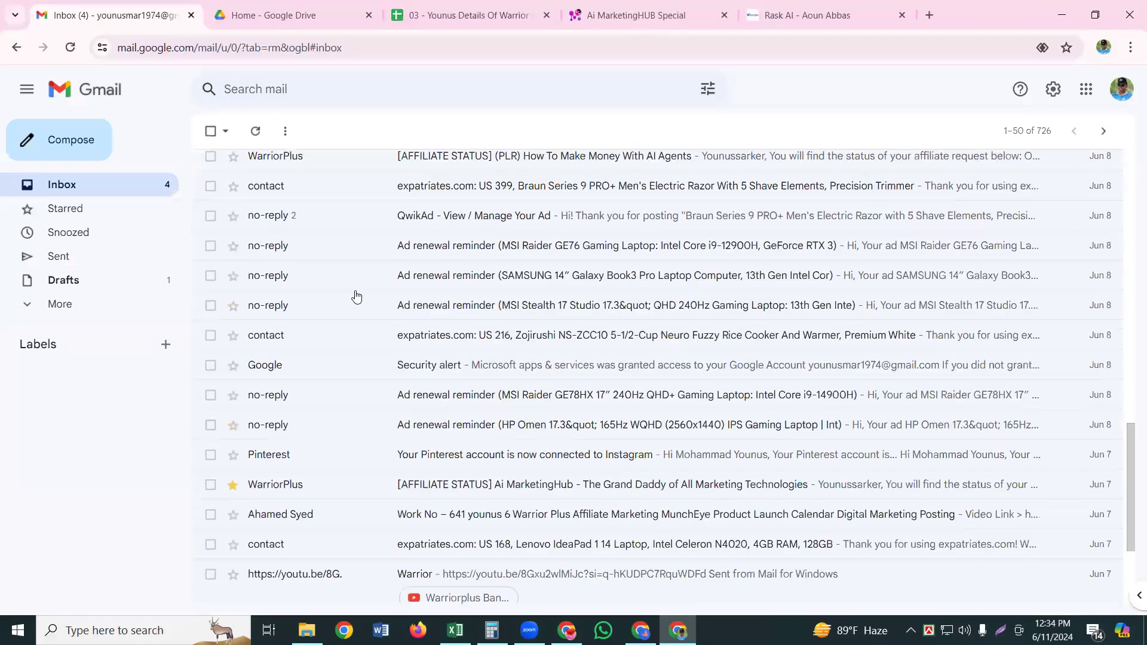
pyautogui.scroll(-1, 356, 297)
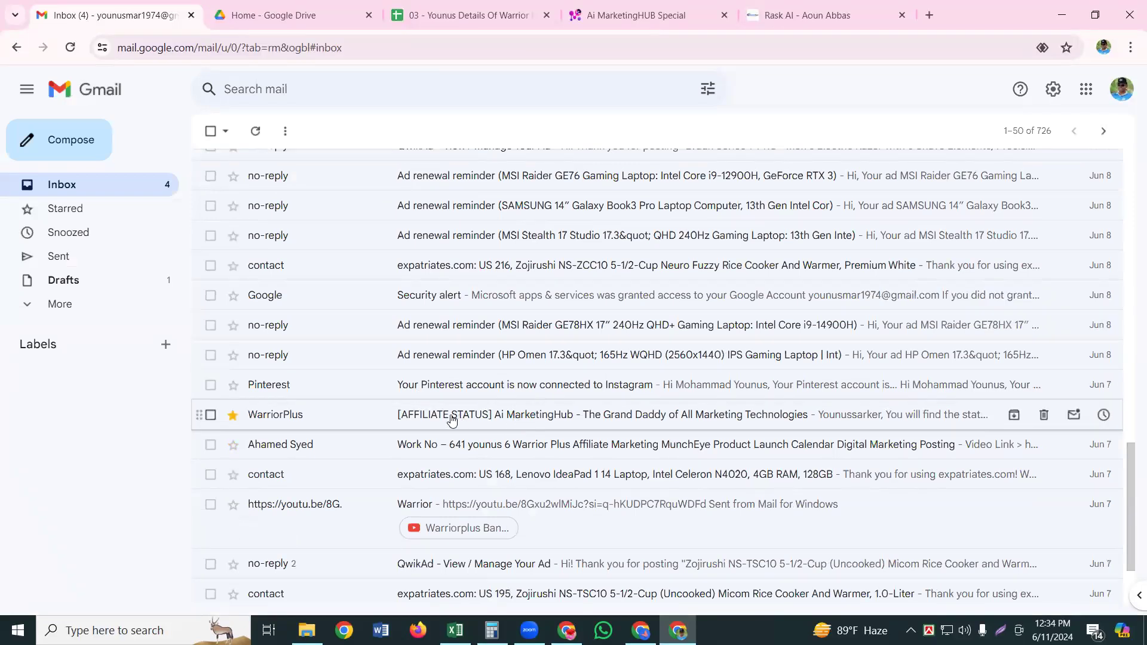
pyautogui.click(347, 414)
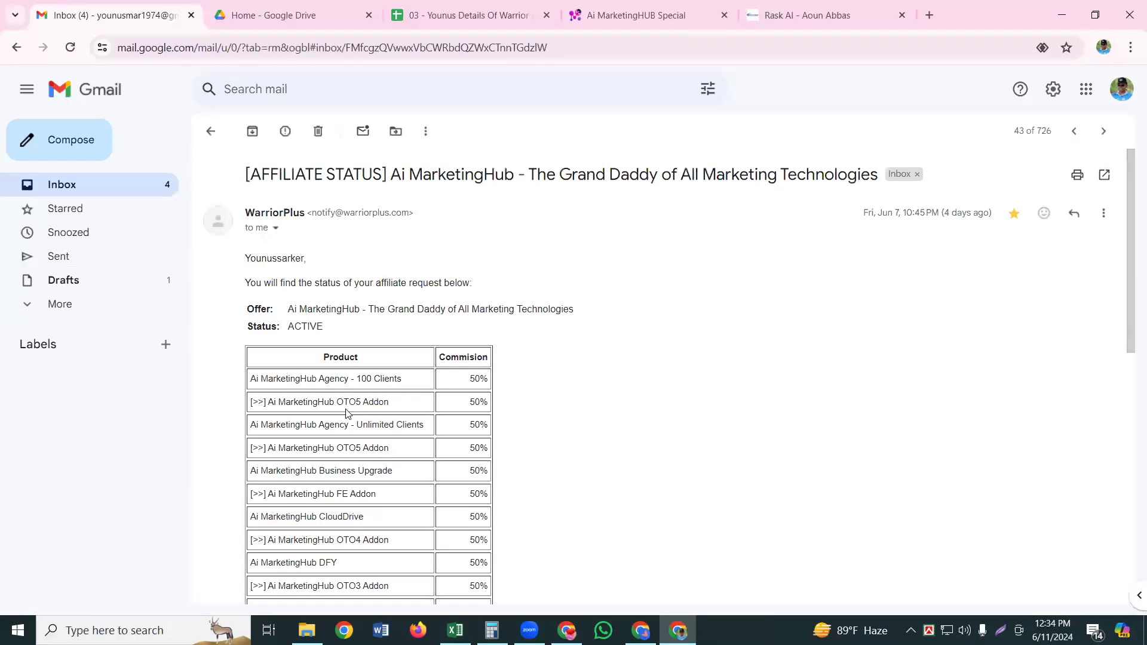
# Step: Follow the affiliate offer link at the end of the email and sign in to WarriorPlus
pyautogui.scroll(-1, 469, 338)
pyautogui.scroll(-8, 469, 338)
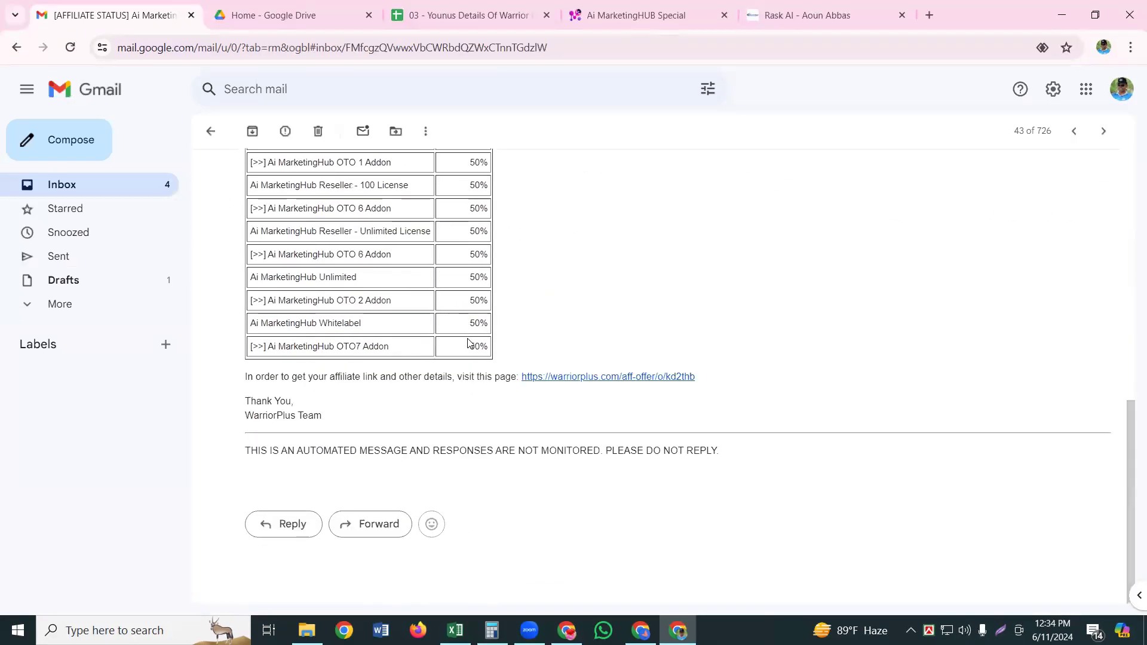
pyautogui.click(614, 378)
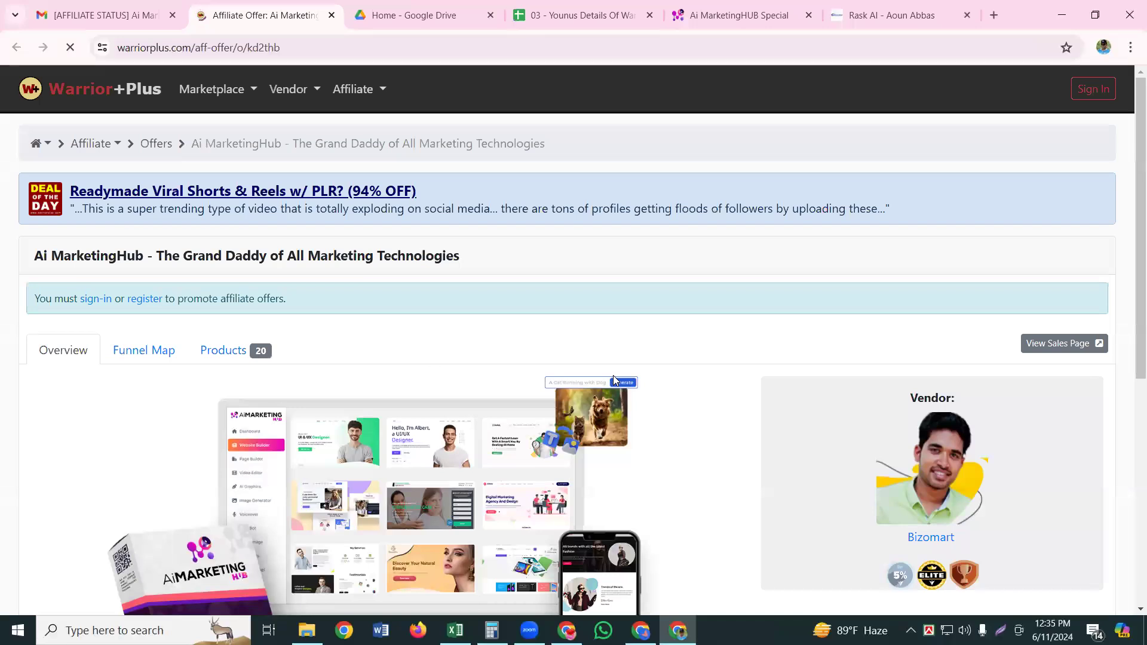
pyautogui.click(91, 304)
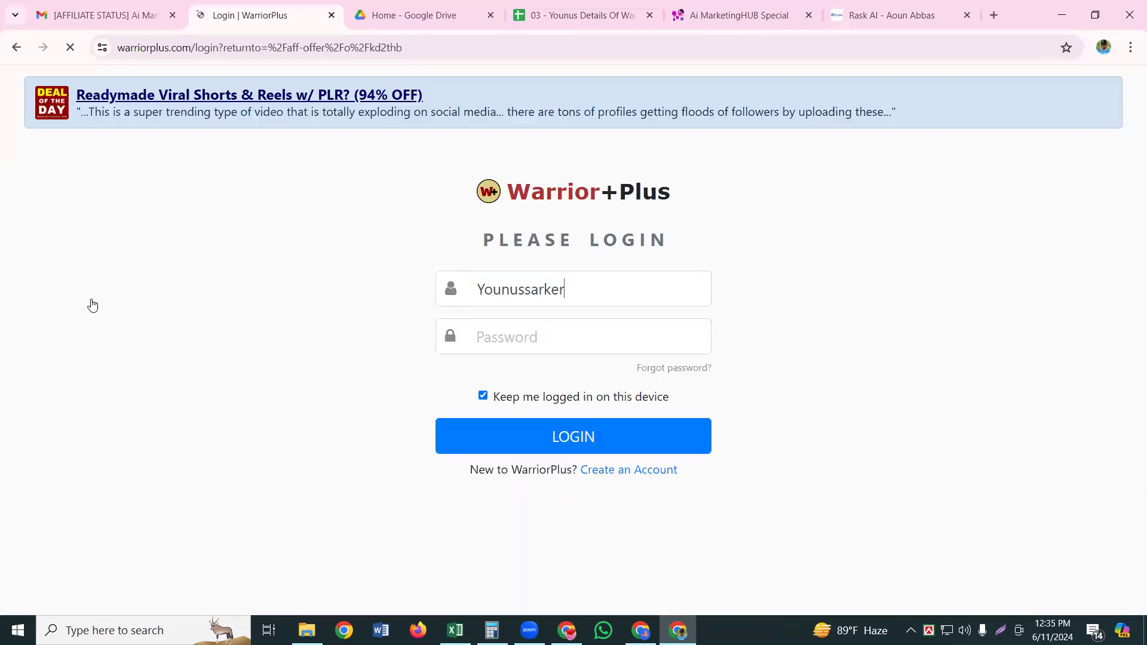
pyautogui.click(568, 438)
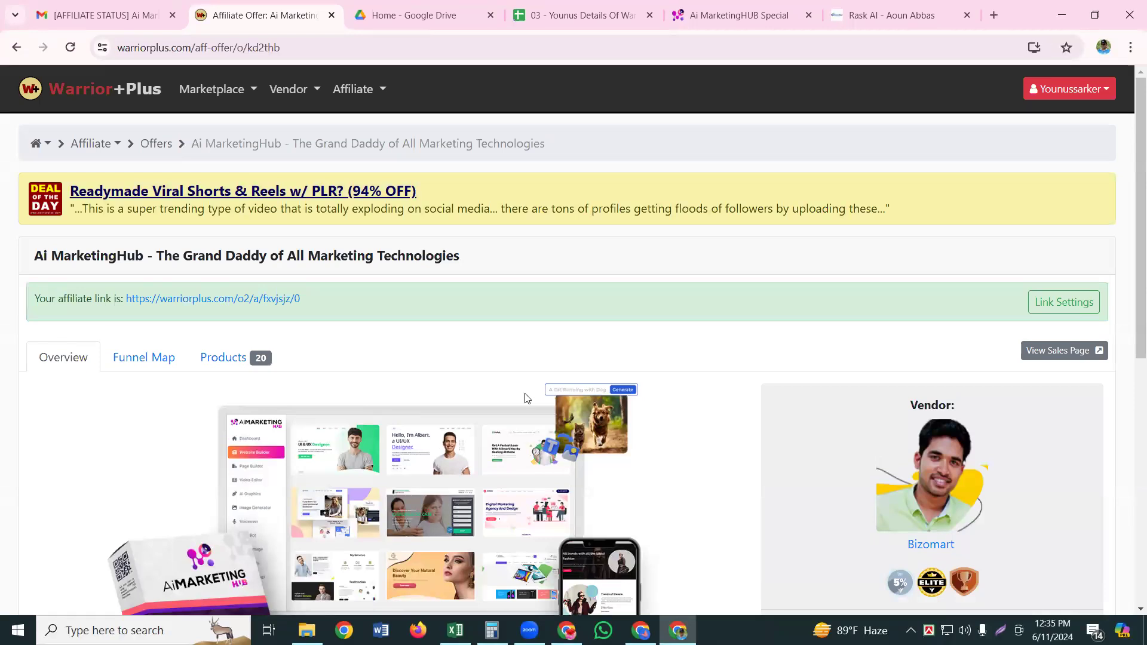
# Step: Open the Ai MarketingHub sales page from the affiliate link and dismiss its discount coupon pop-up
pyautogui.click(227, 300)
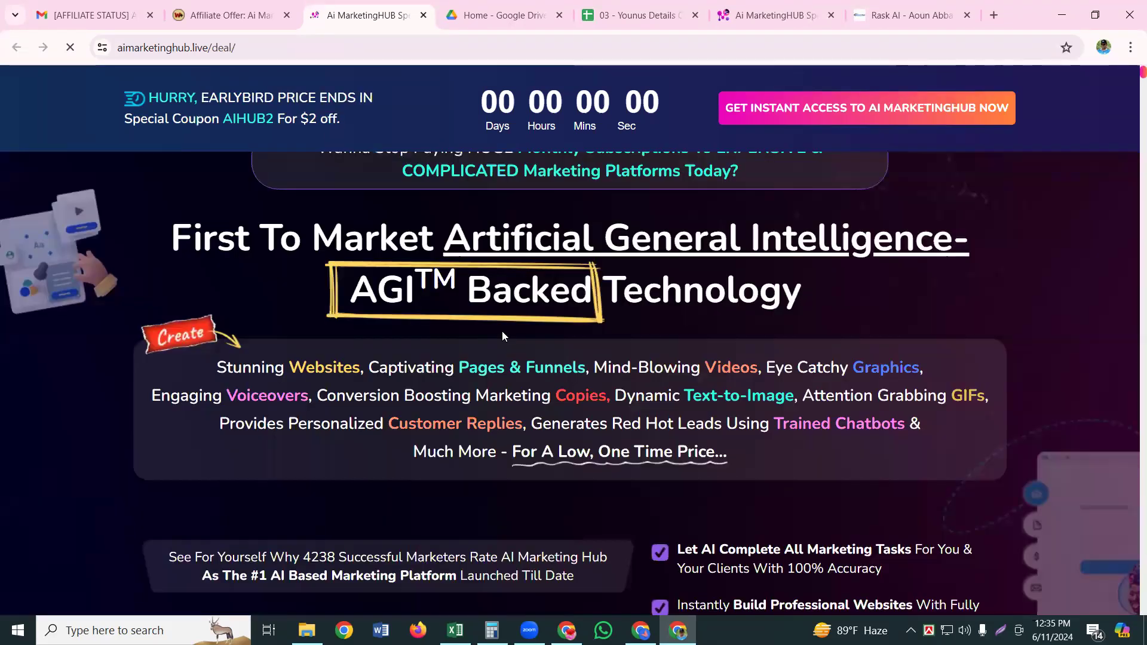
pyautogui.scroll(-3, 523, 421)
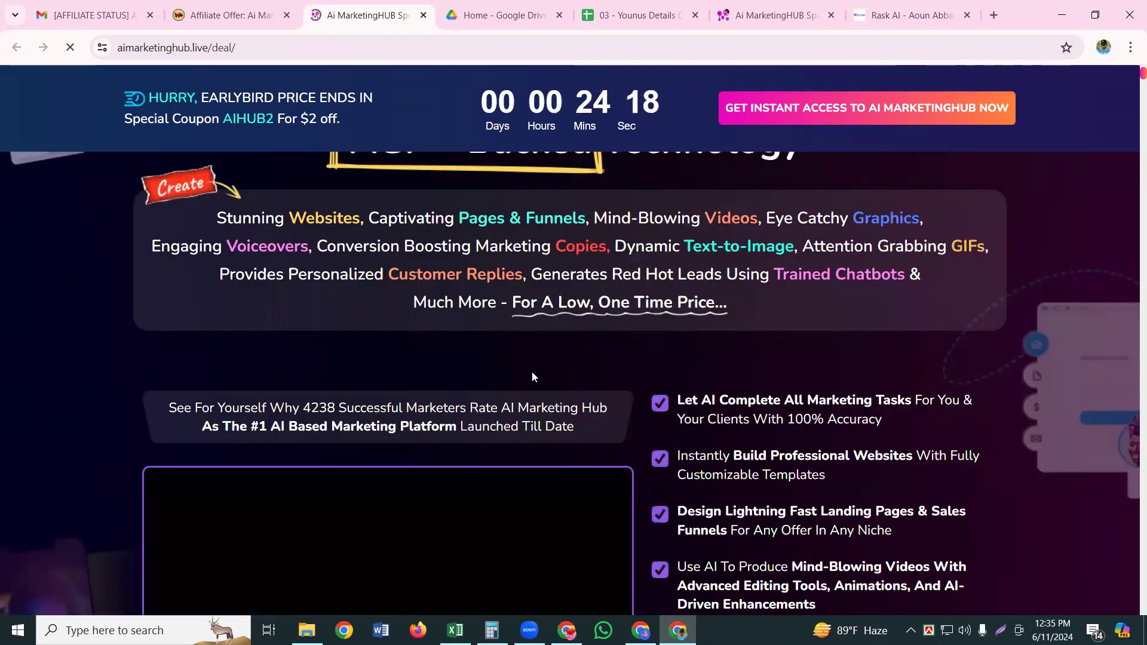
pyautogui.click(828, 95)
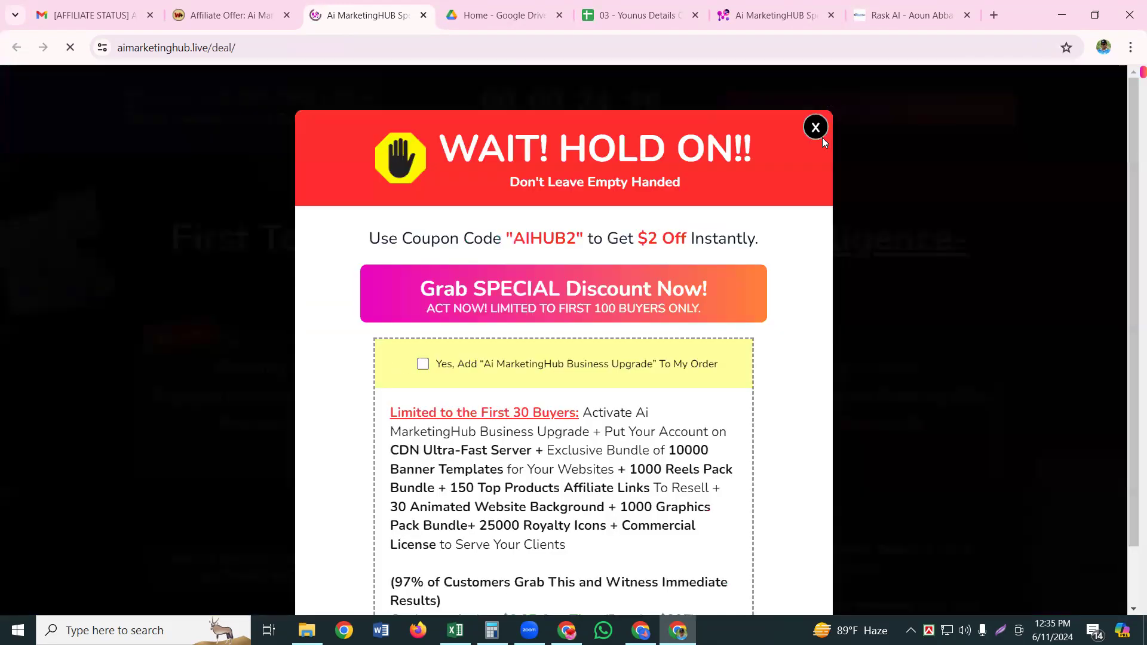
pyautogui.click(818, 132)
# Step: Examine the sales page's feature checklist, price offer, purchase section and money-back guarantee
pyautogui.scroll(-6, 493, 490)
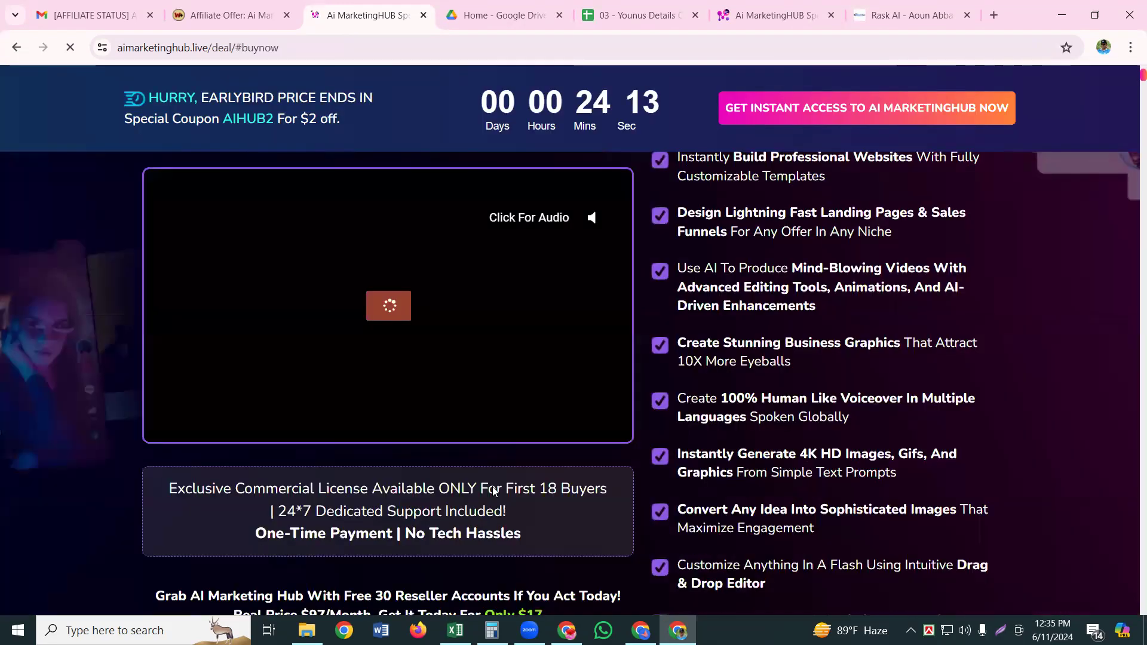
pyautogui.scroll(-3, 494, 472)
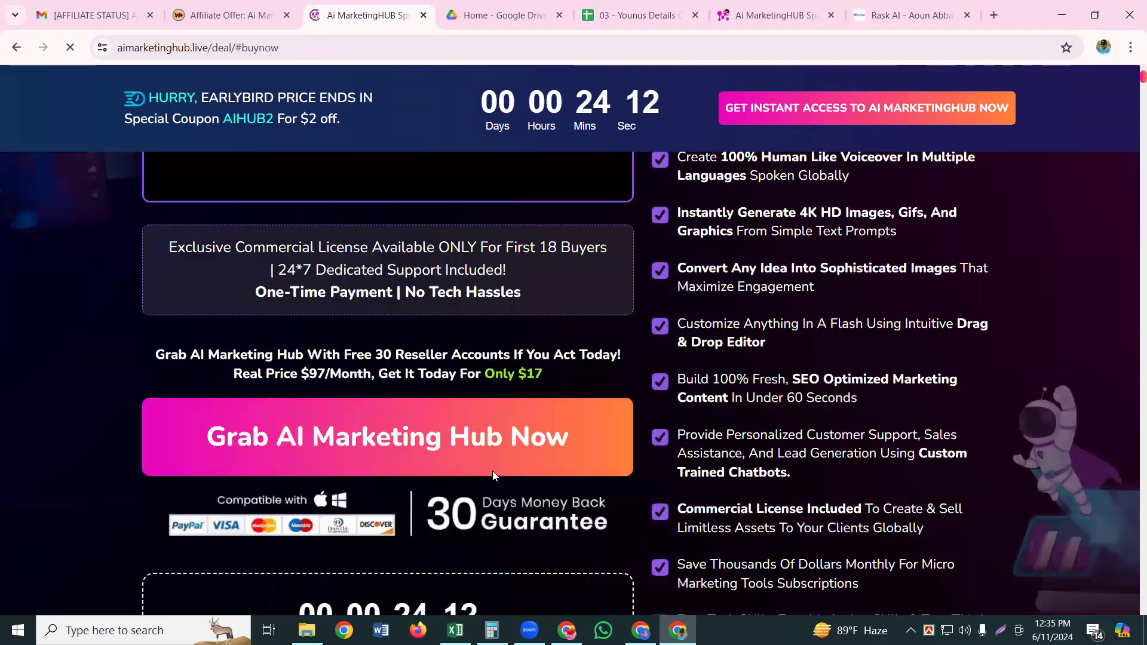
pyautogui.scroll(-5, 456, 481)
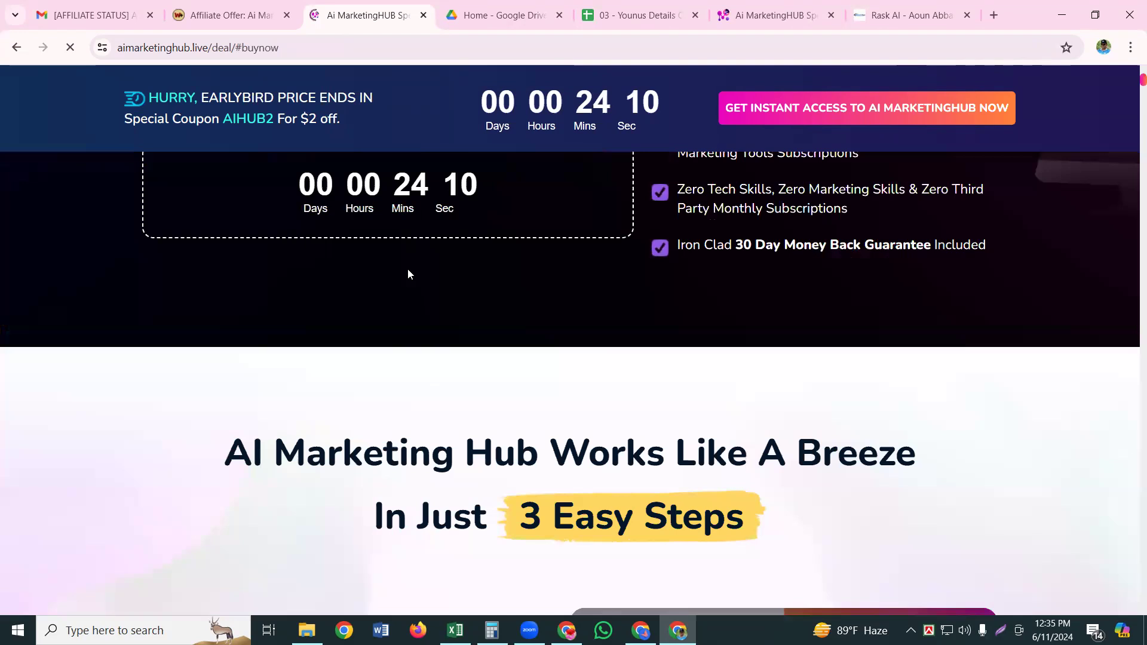
pyautogui.scroll(3, 409, 274)
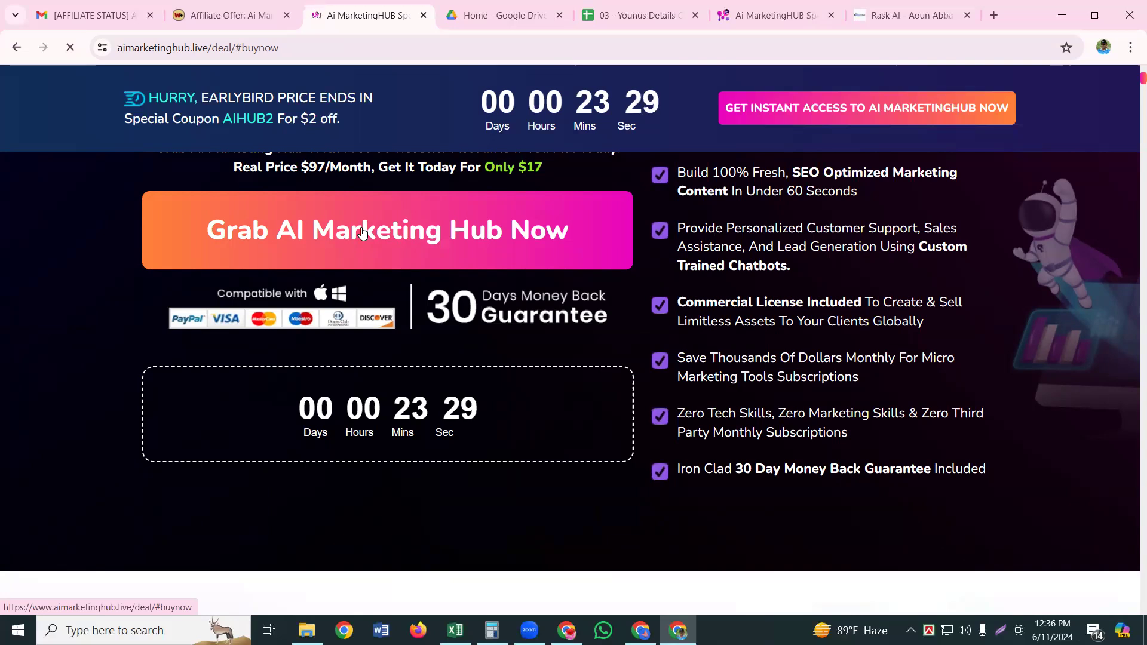
pyautogui.scroll(-3, 383, 218)
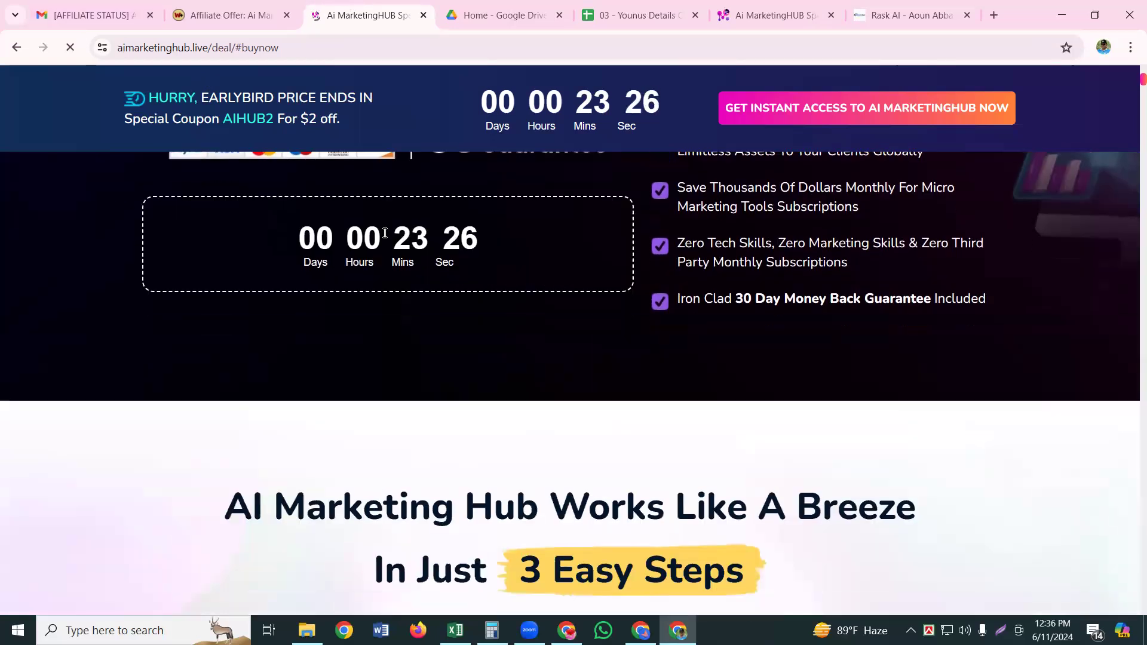
# Step: Examine the 3-step section, testimonials and sample websites on the sales page, and close that page
pyautogui.scroll(-7, 385, 230)
pyautogui.scroll(-2, 383, 242)
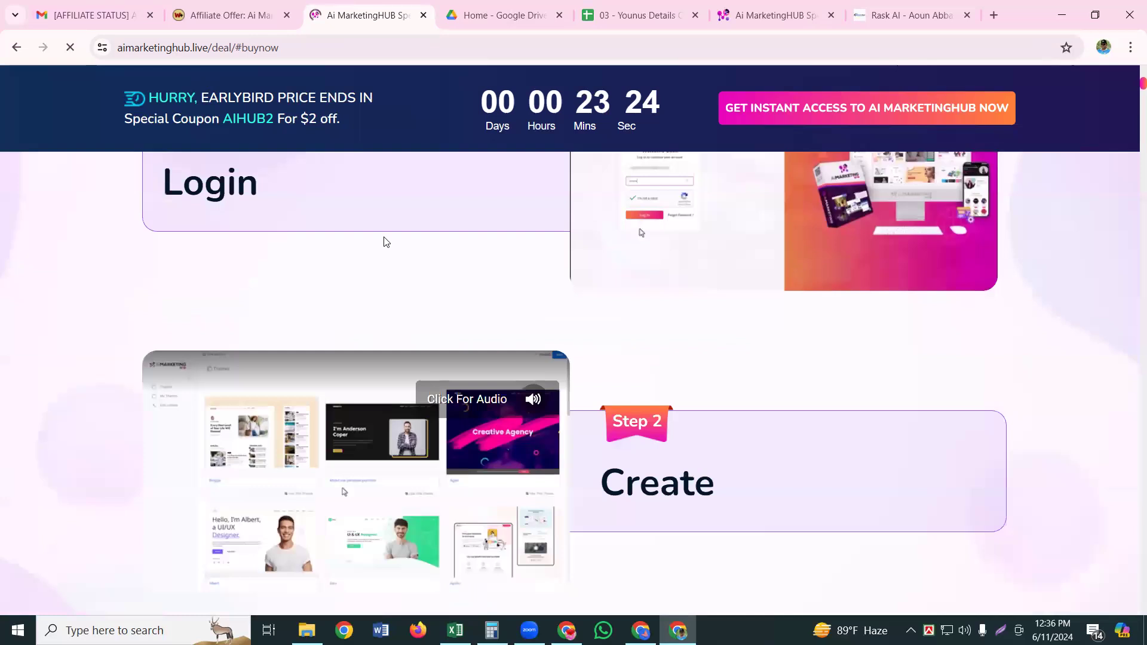
pyautogui.scroll(-3, 383, 241)
pyautogui.scroll(1, 392, 233)
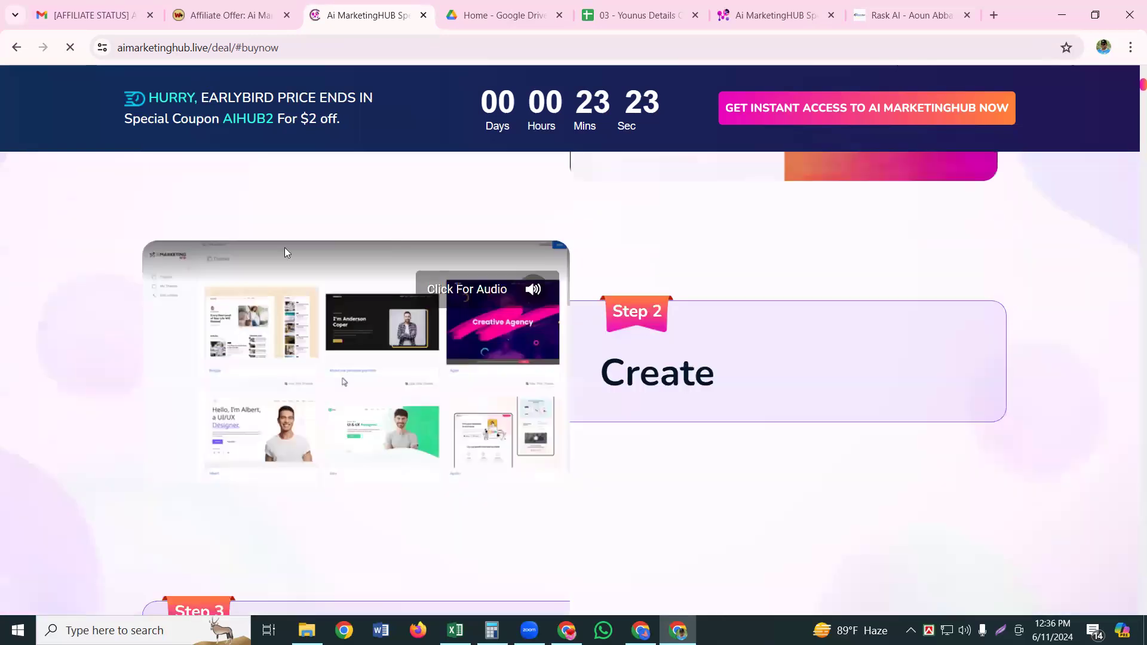
pyautogui.scroll(3, 284, 247)
pyautogui.scroll(-2, 249, 312)
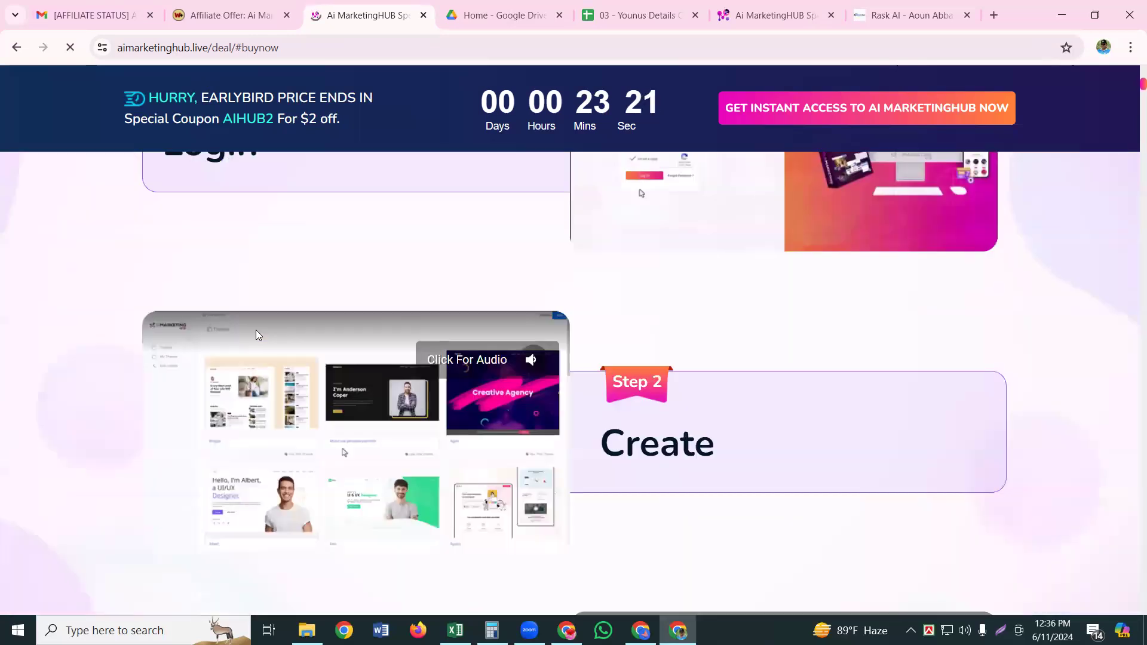
pyautogui.scroll(-8, 259, 334)
pyautogui.scroll(-4, 263, 334)
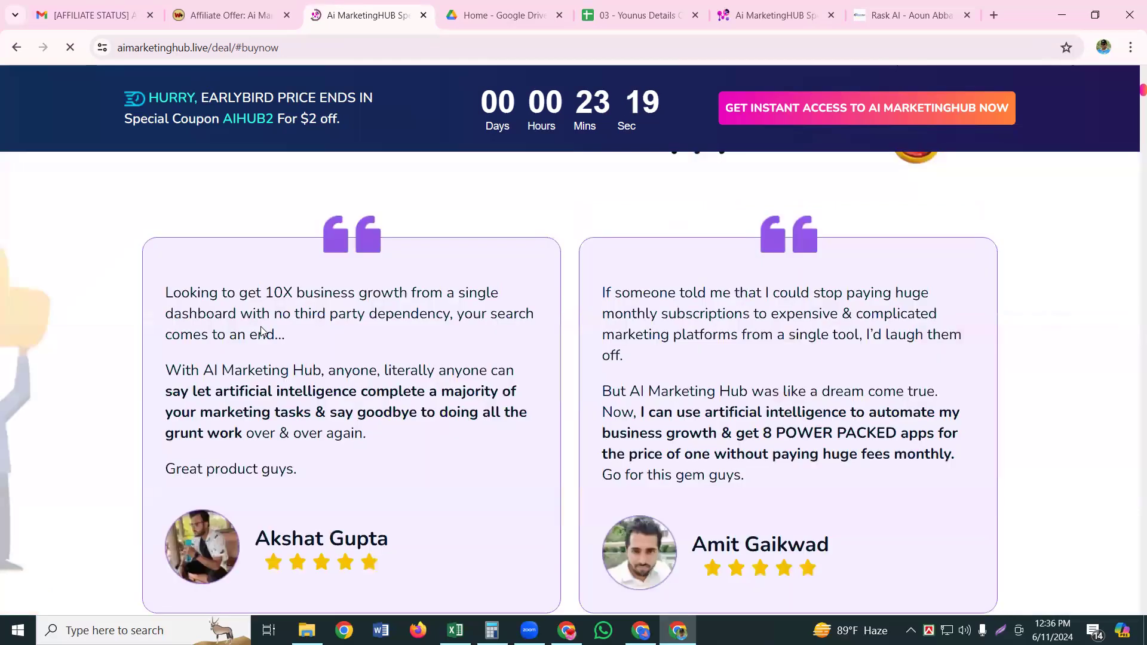
pyautogui.scroll(-7, 262, 332)
pyautogui.scroll(-10, 262, 337)
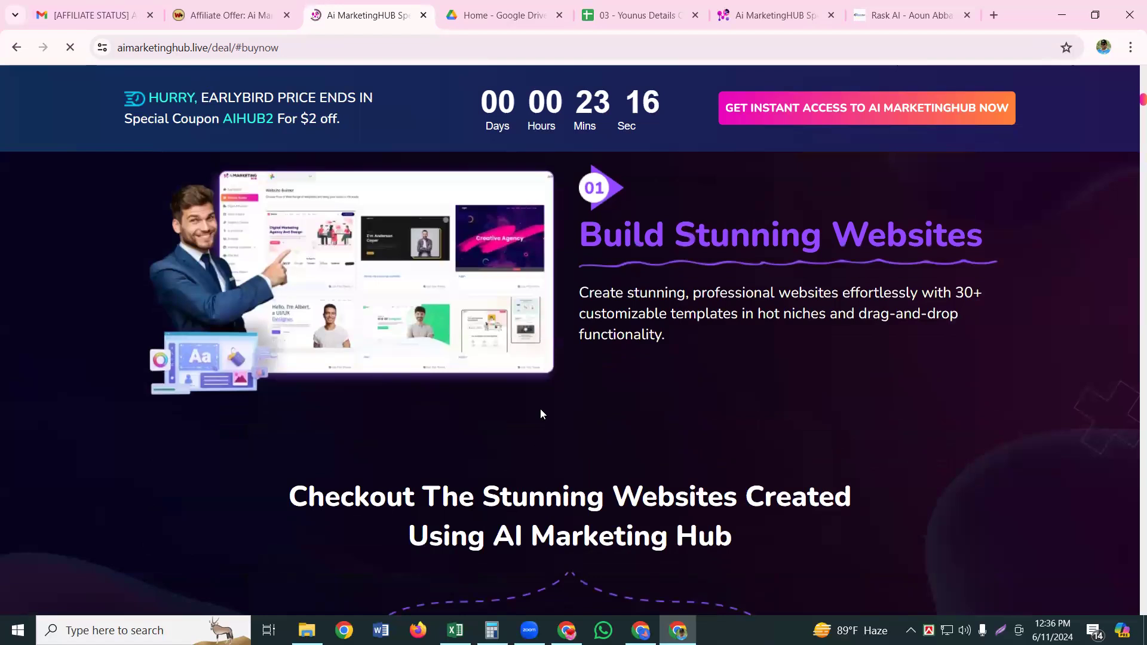
pyautogui.scroll(-5, 543, 389)
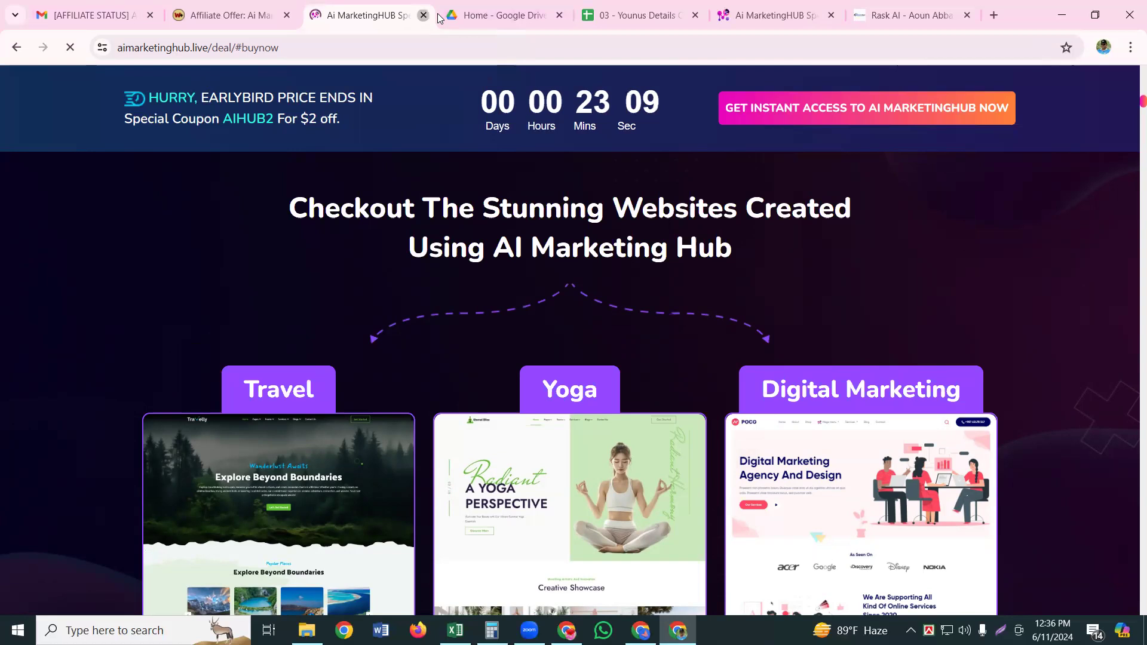
pyautogui.click(423, 15)
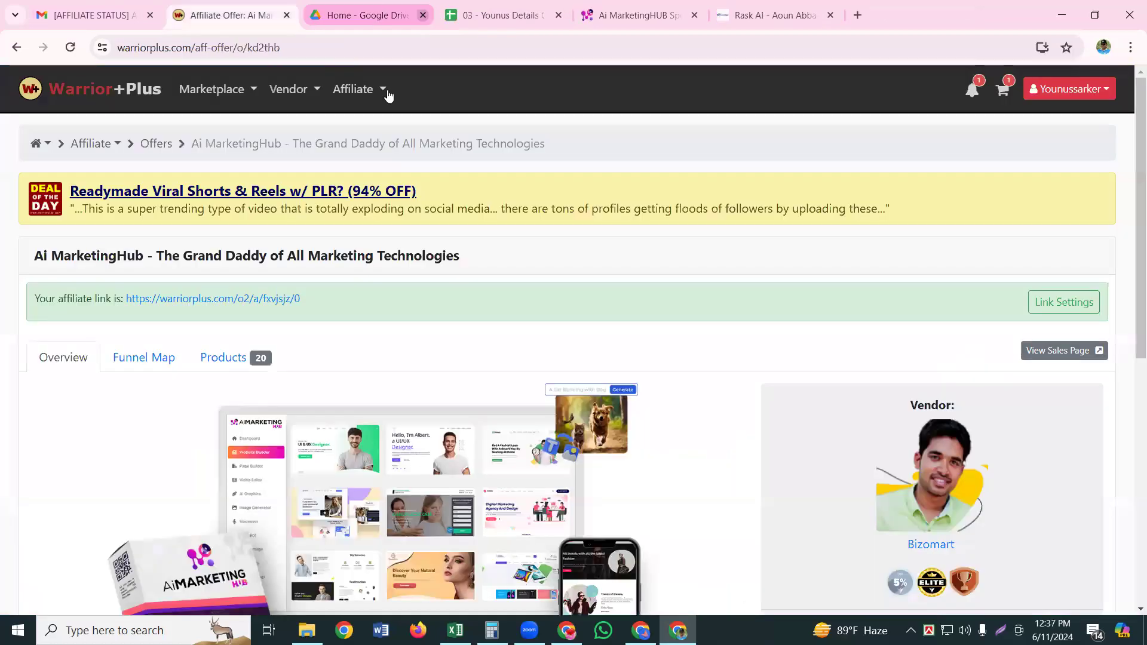
# Step: From the Gmail inbox, open the approved-offer email for "(PLR) How To Make Money With AI Agents" and follow its affiliate link to the sales page
pyautogui.click(113, 20)
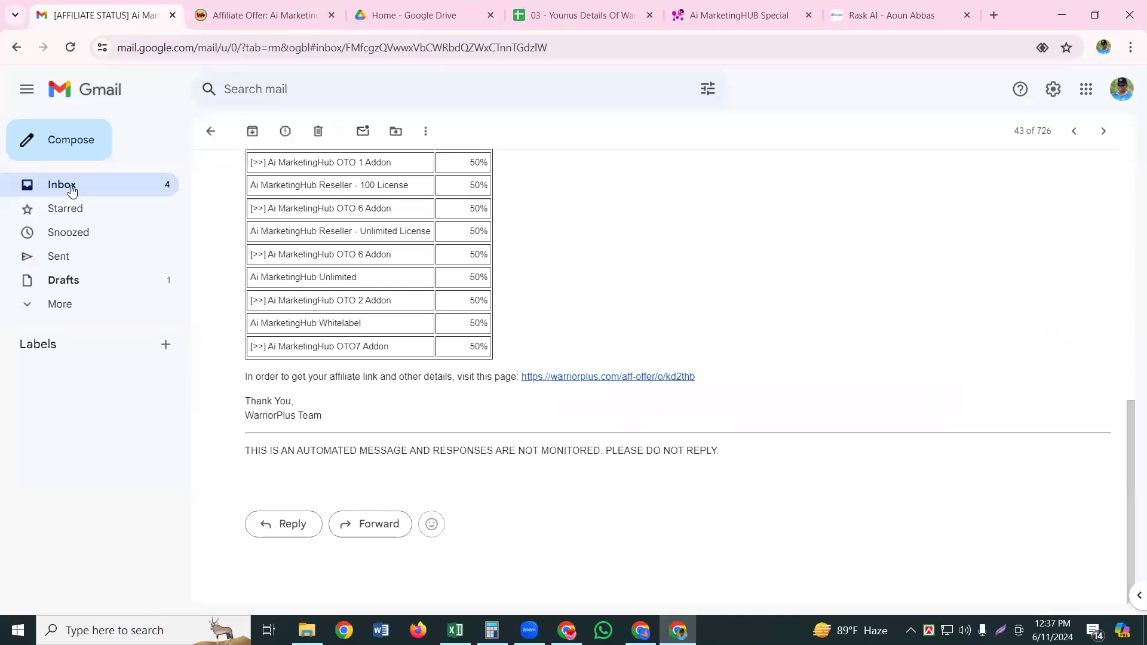
pyautogui.click(72, 190)
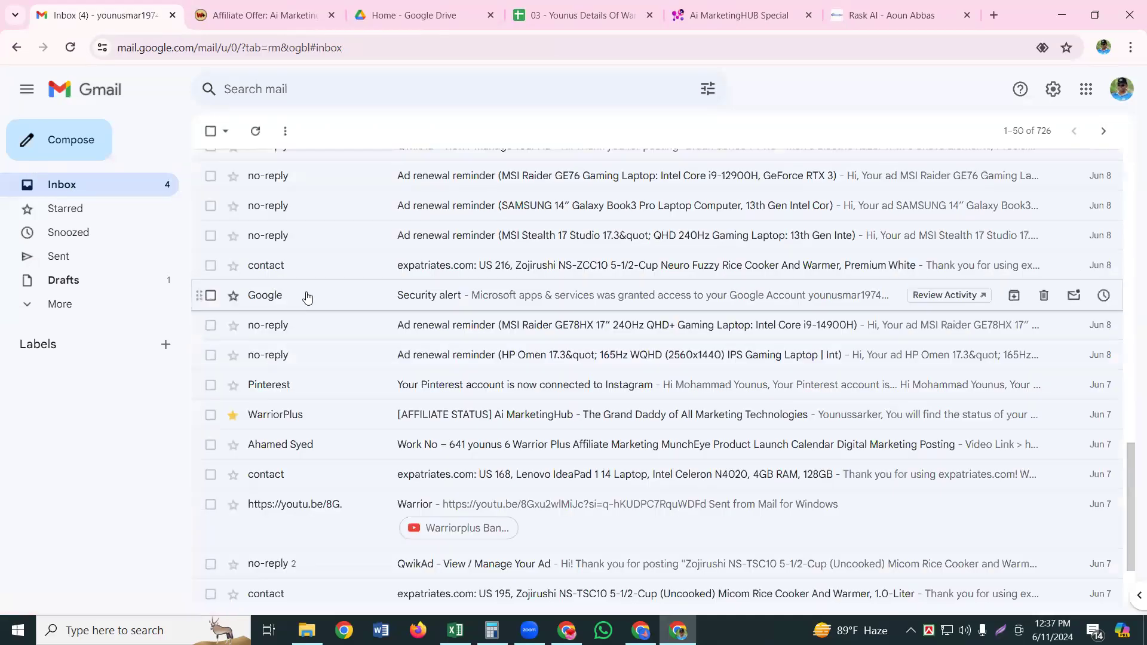
pyautogui.scroll(3, 308, 297)
pyautogui.scroll(2, 307, 297)
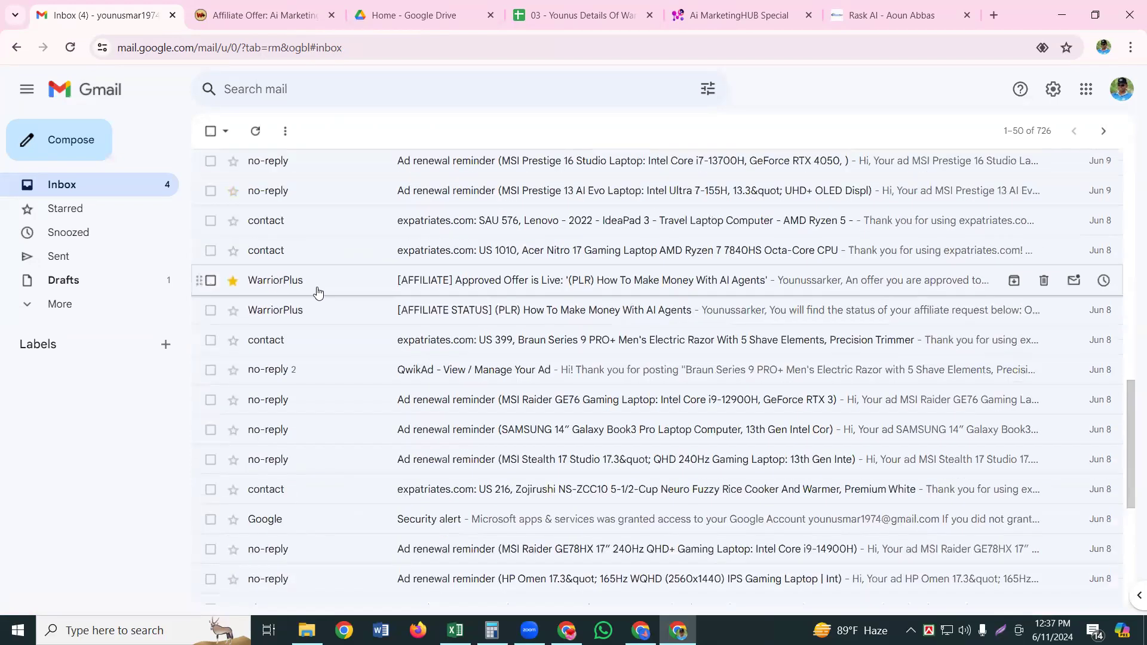
pyautogui.click(335, 281)
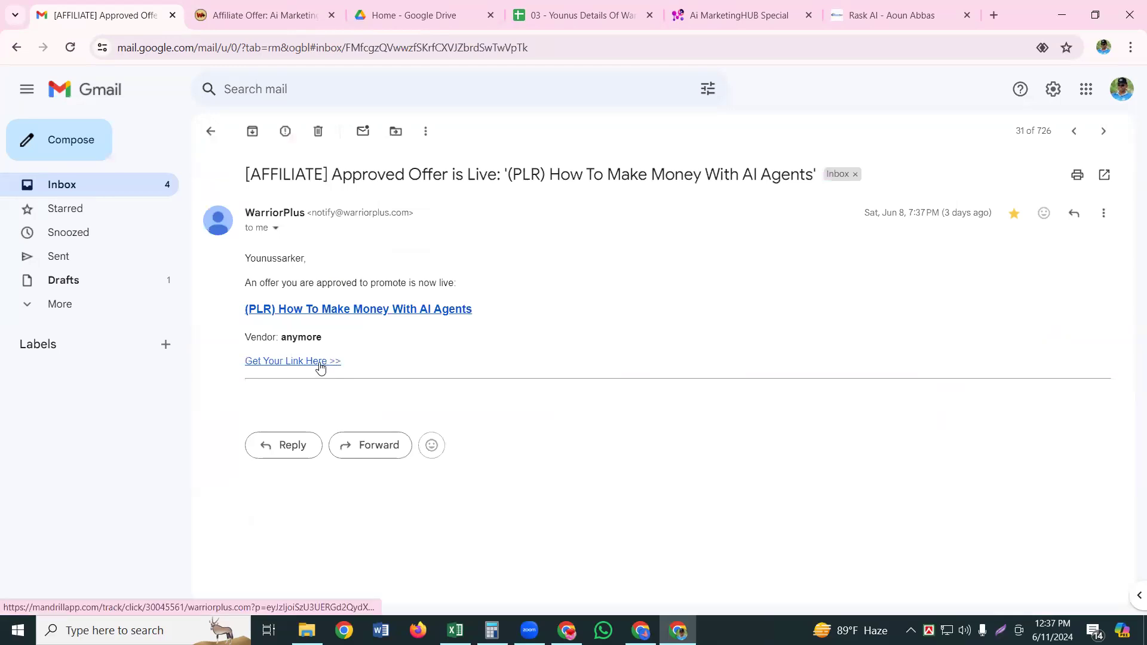
pyautogui.click(321, 363)
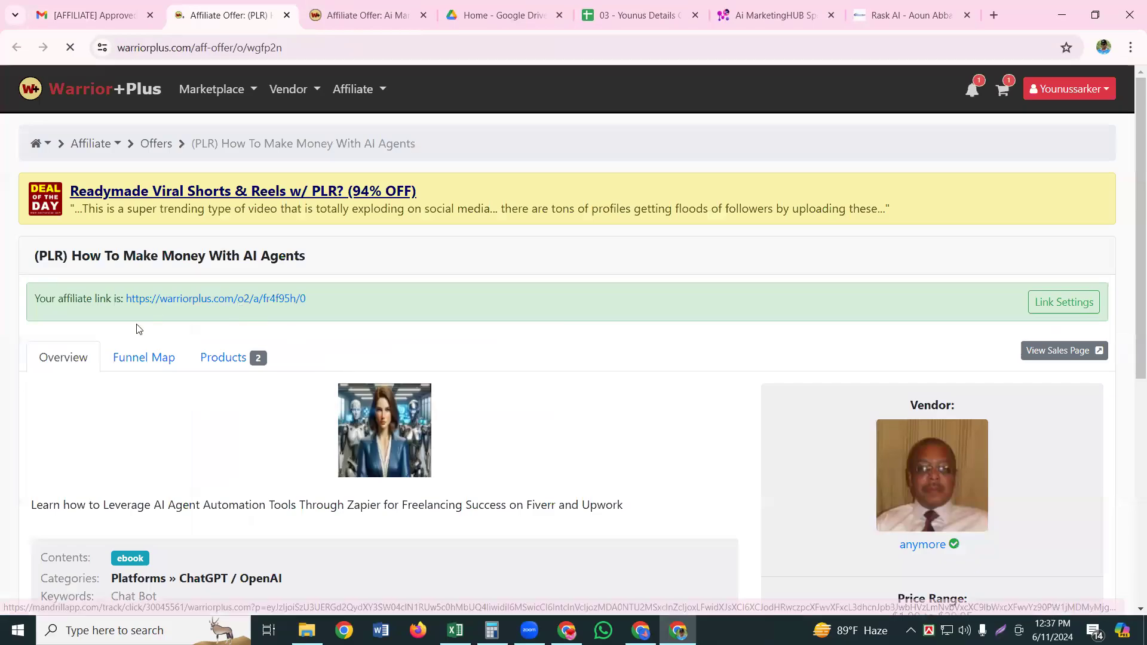
pyautogui.click(202, 300)
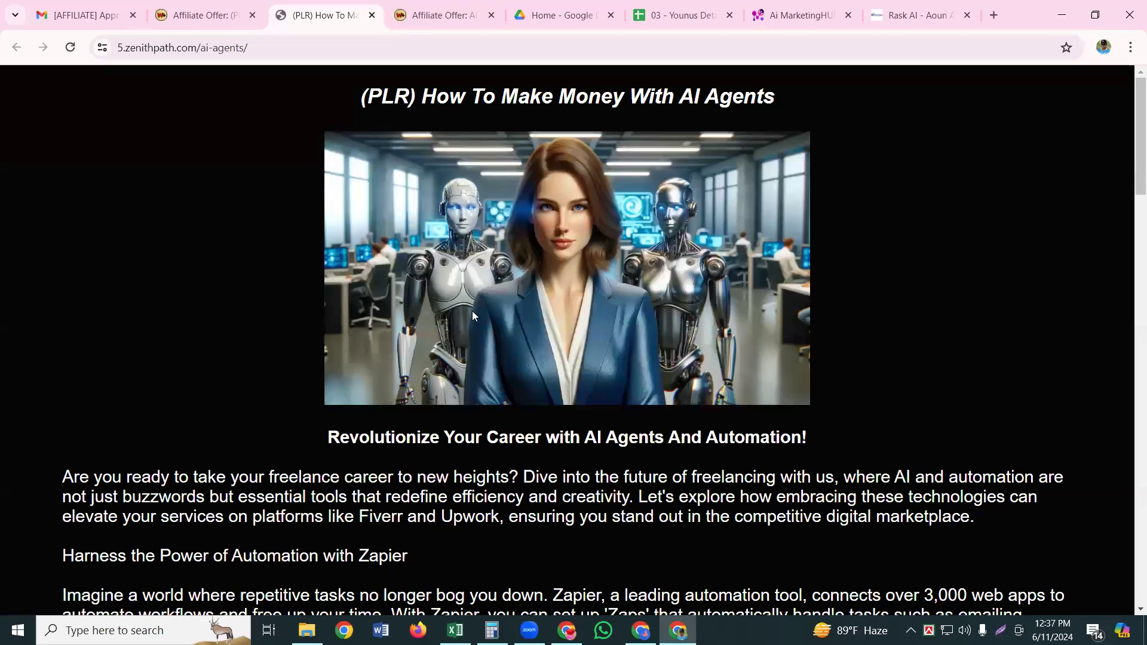
# Step: Look through the AI Agents sales page, from the headline image and description through the purchase and bonus sections to the disclaimer
pyautogui.scroll(-2, 470, 345)
pyautogui.scroll(2, 474, 345)
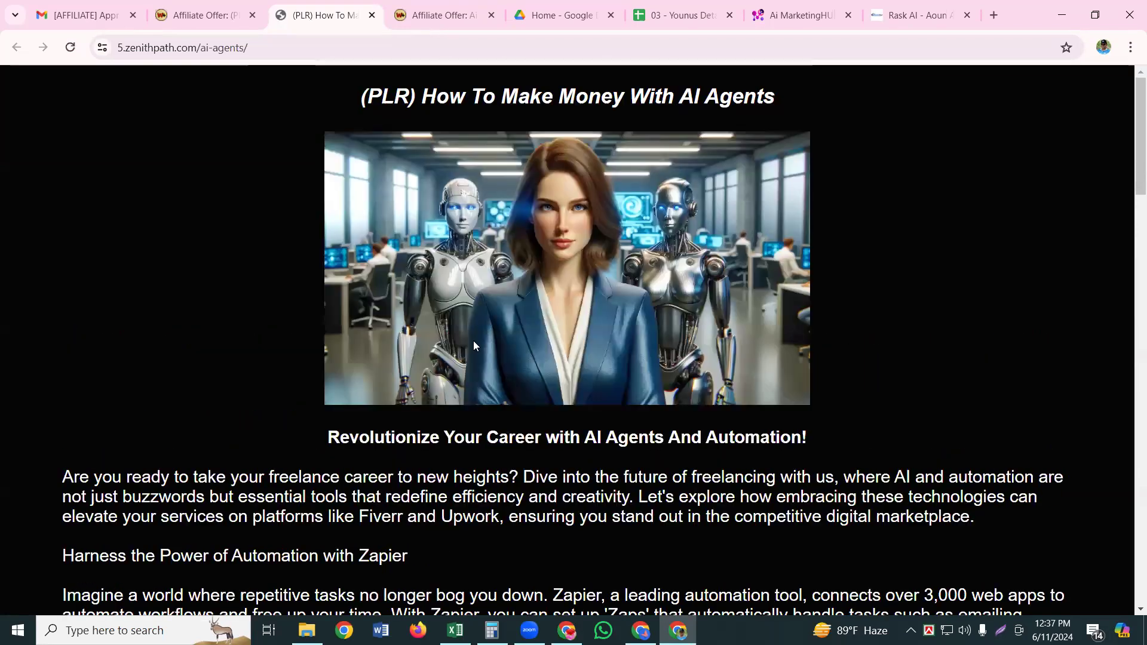
pyautogui.scroll(-5, 473, 345)
pyautogui.scroll(-9, 473, 359)
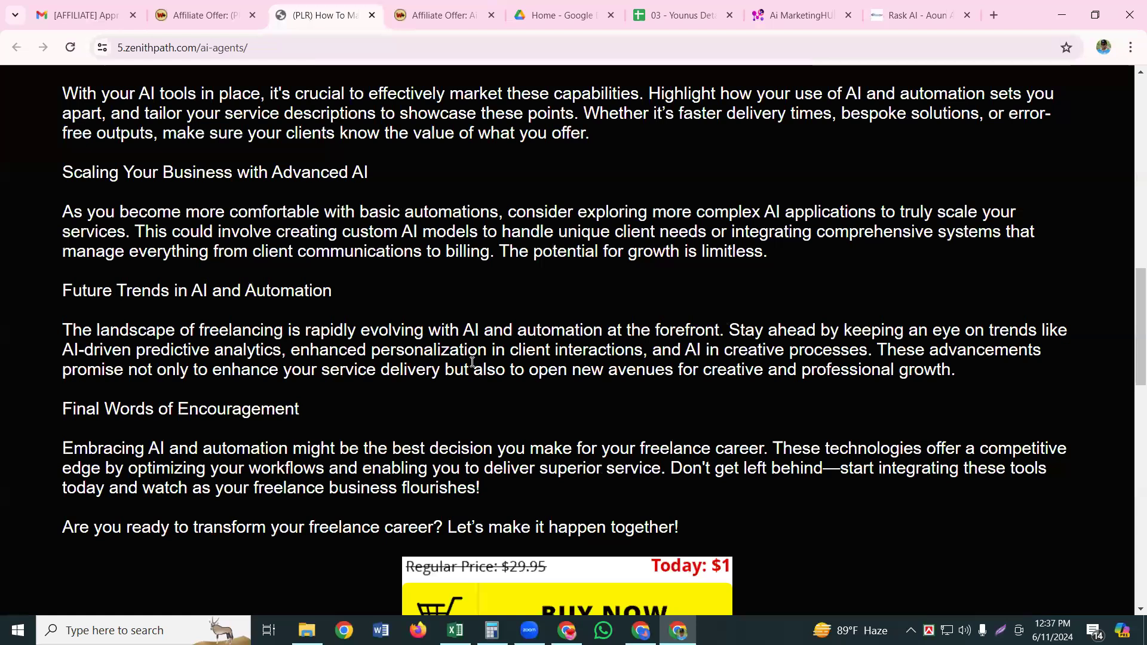
pyautogui.scroll(-5, 472, 366)
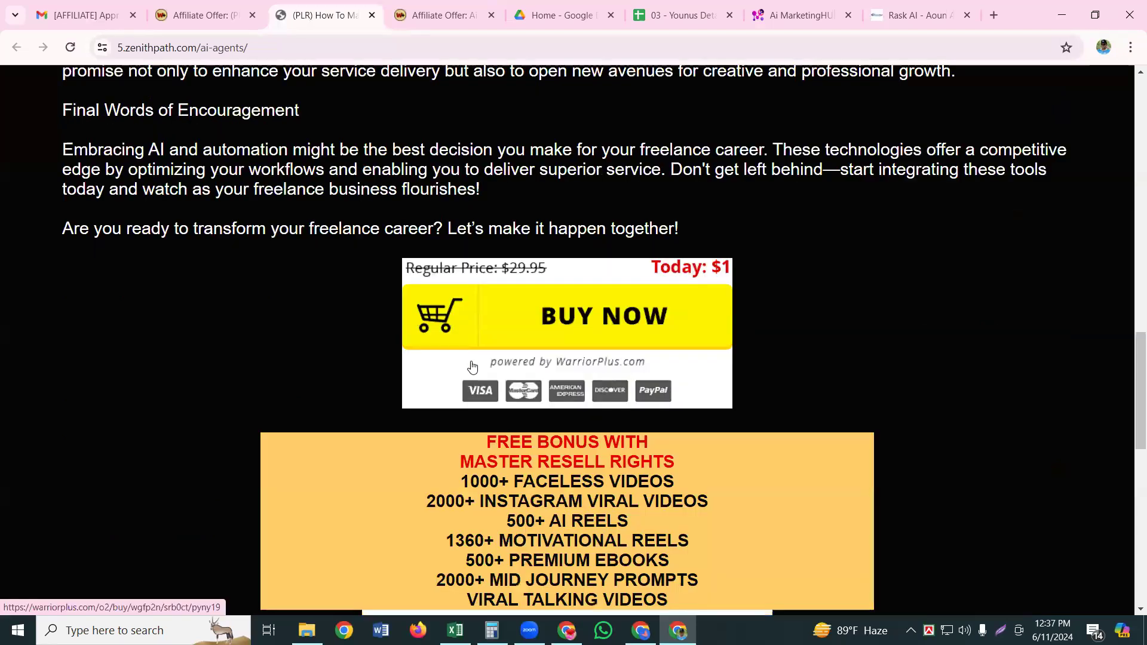
pyautogui.scroll(-5, 472, 366)
pyautogui.scroll(-7, 472, 363)
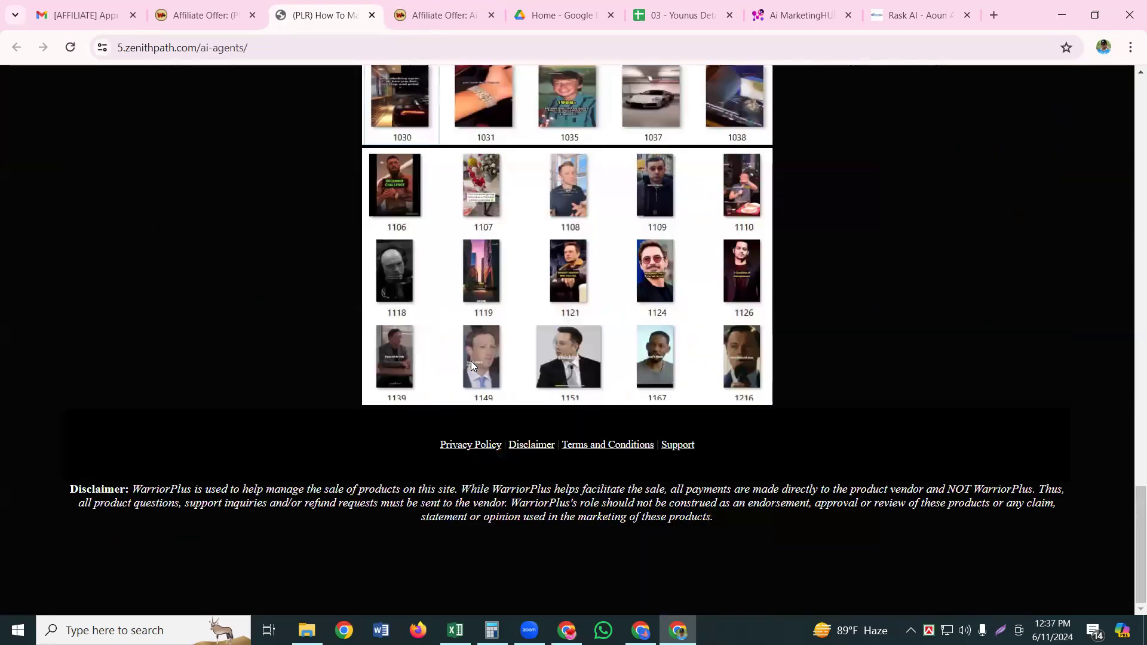
# Step: Go over the AI Agents sales page again, covering the headline, Zapier guide, business-scaling text, purchase offer and free bonus videos
pyautogui.scroll(12, 469, 328)
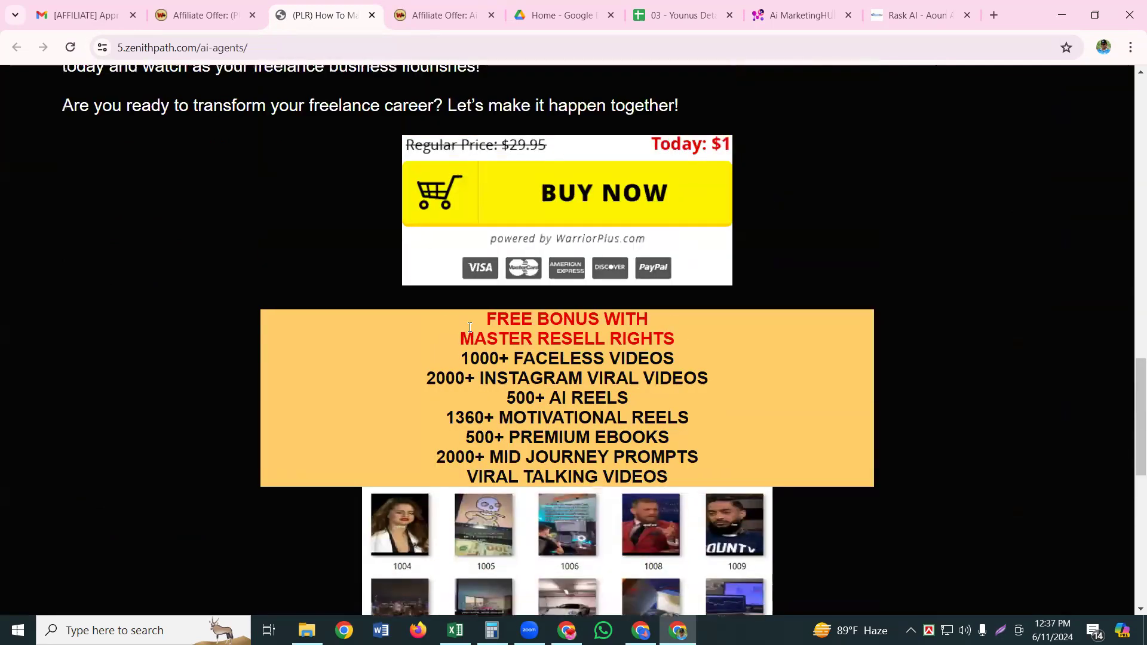
pyautogui.scroll(5, 470, 327)
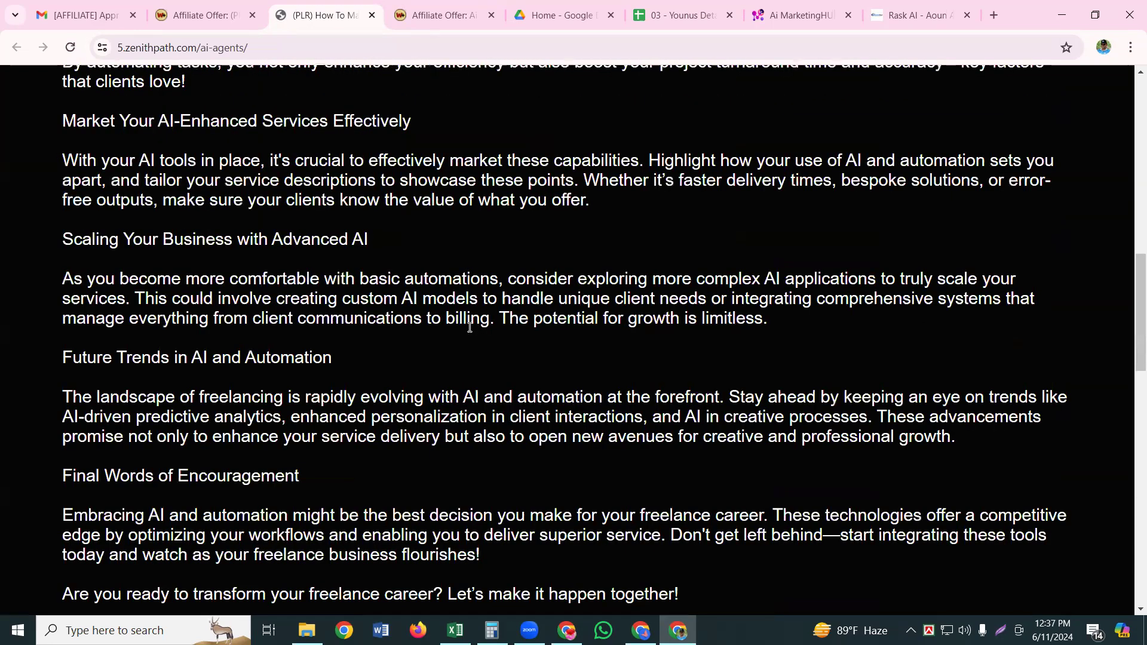
pyautogui.scroll(14, 469, 329)
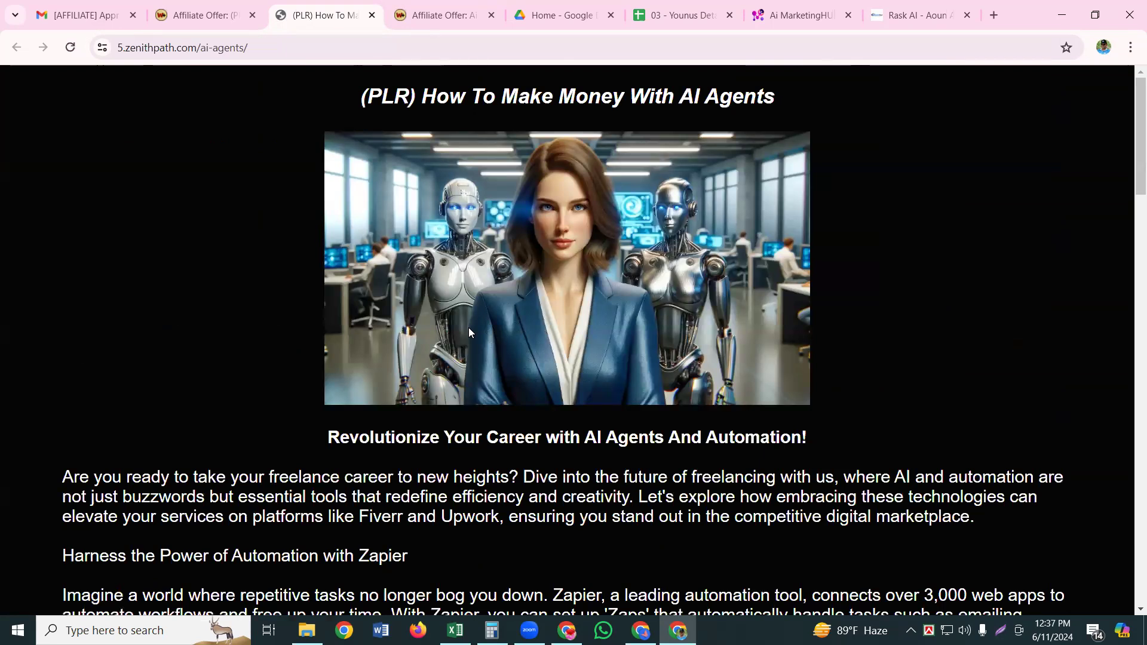
pyautogui.scroll(-4, 469, 332)
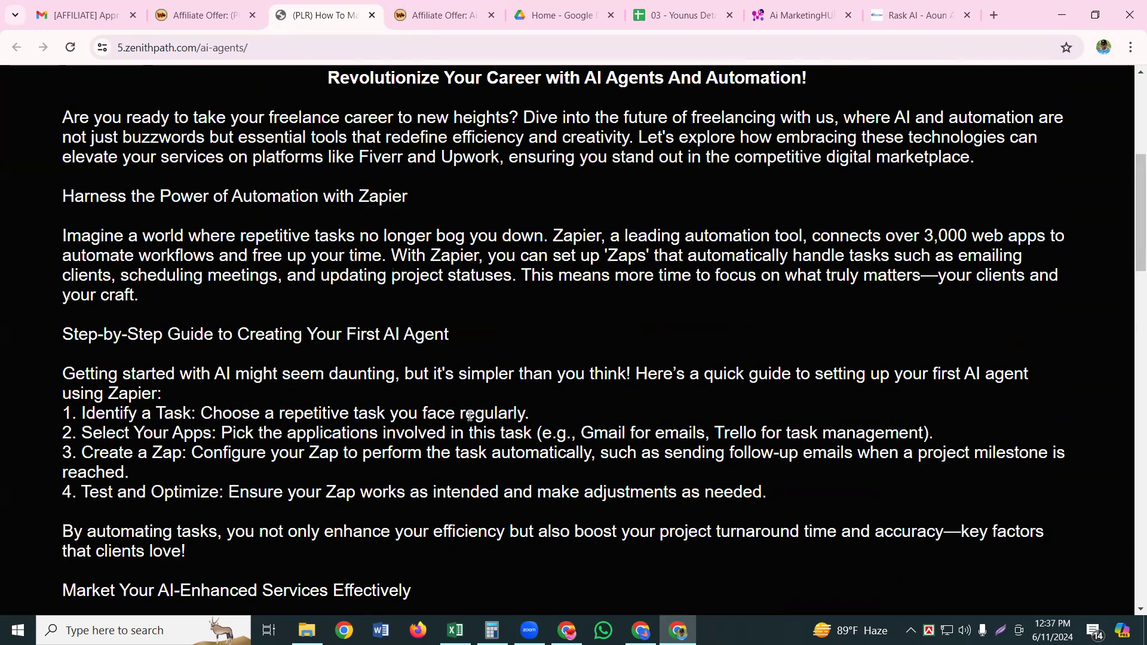
pyautogui.scroll(-8, 471, 418)
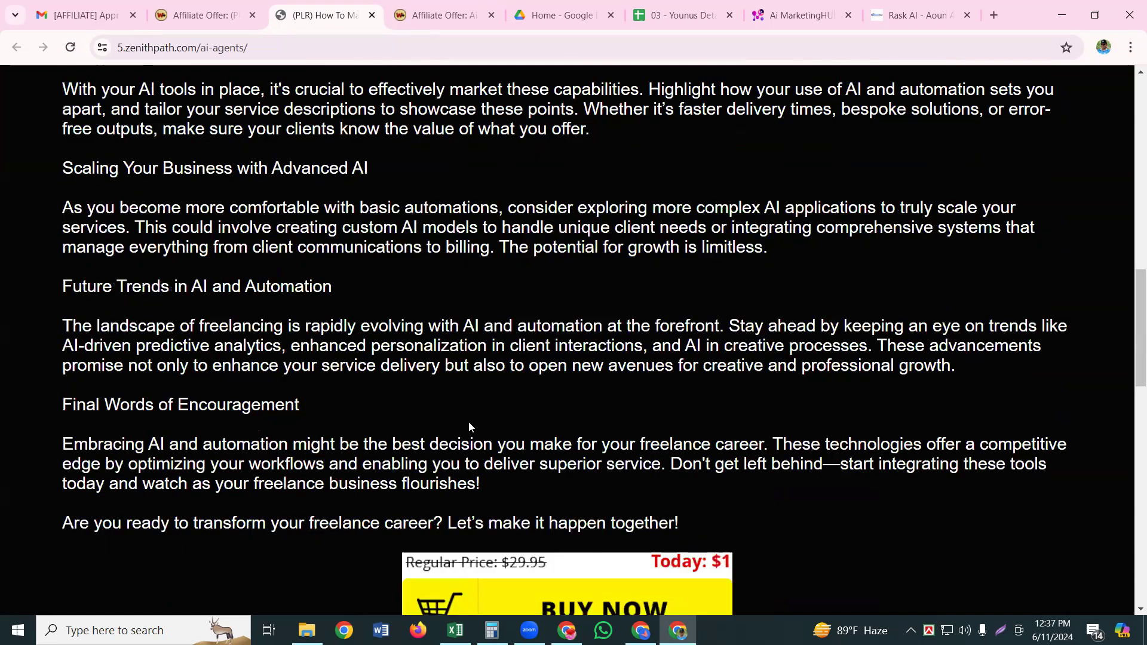
pyautogui.scroll(-9, 469, 422)
pyautogui.scroll(4, 470, 418)
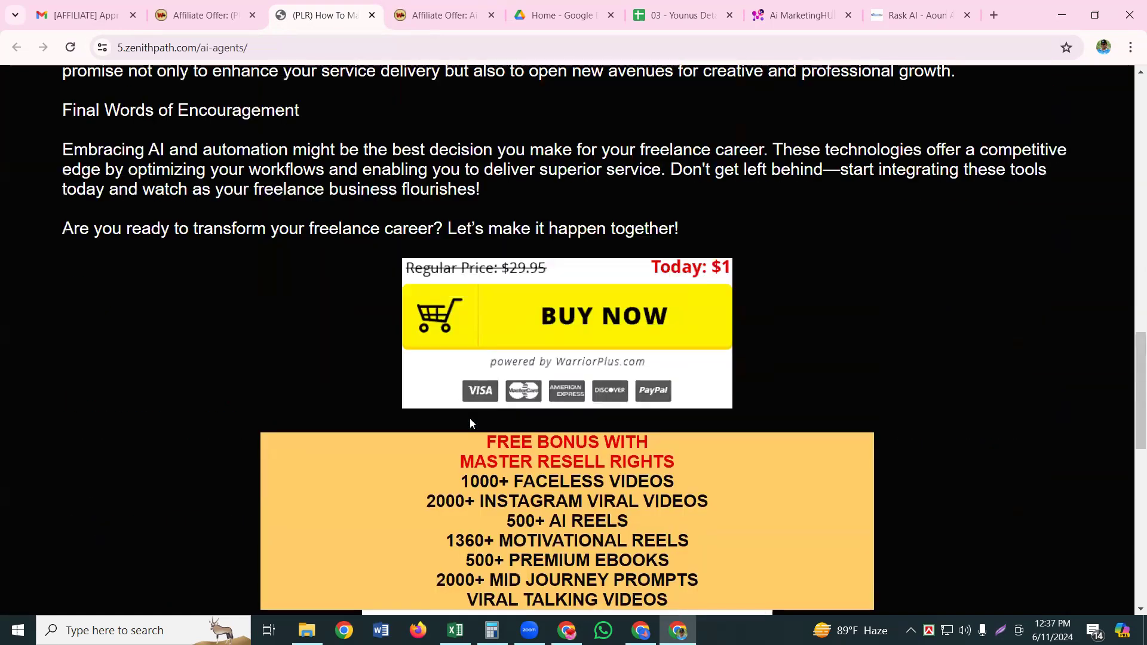
pyautogui.scroll(-8, 470, 424)
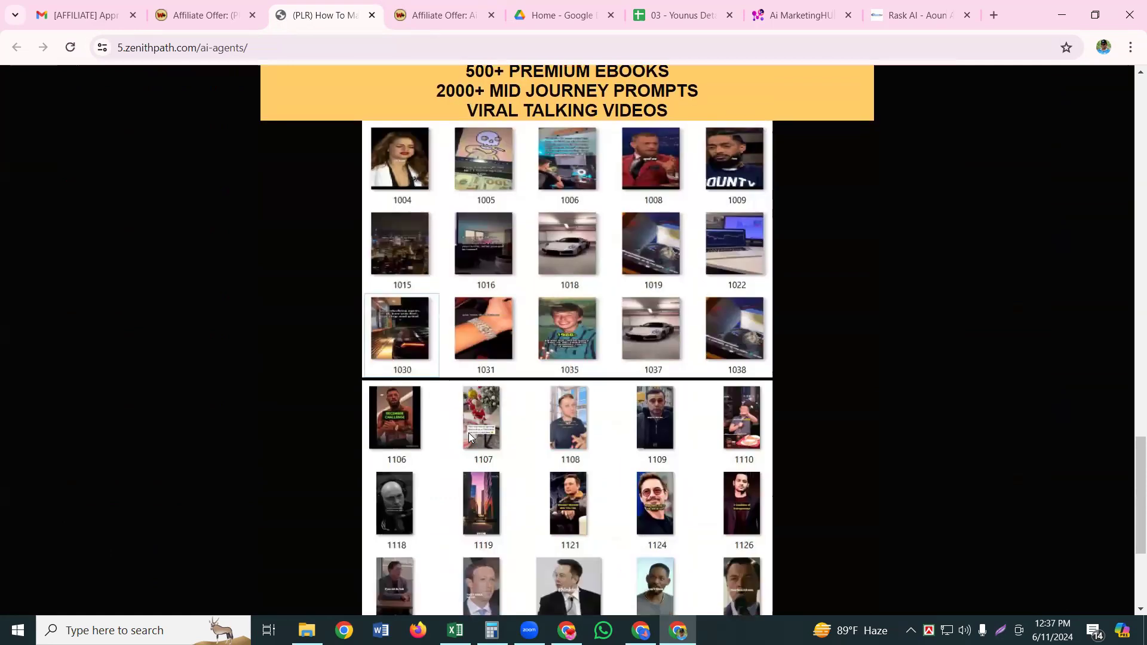
pyautogui.scroll(-4, 468, 432)
pyautogui.scroll(8, 466, 431)
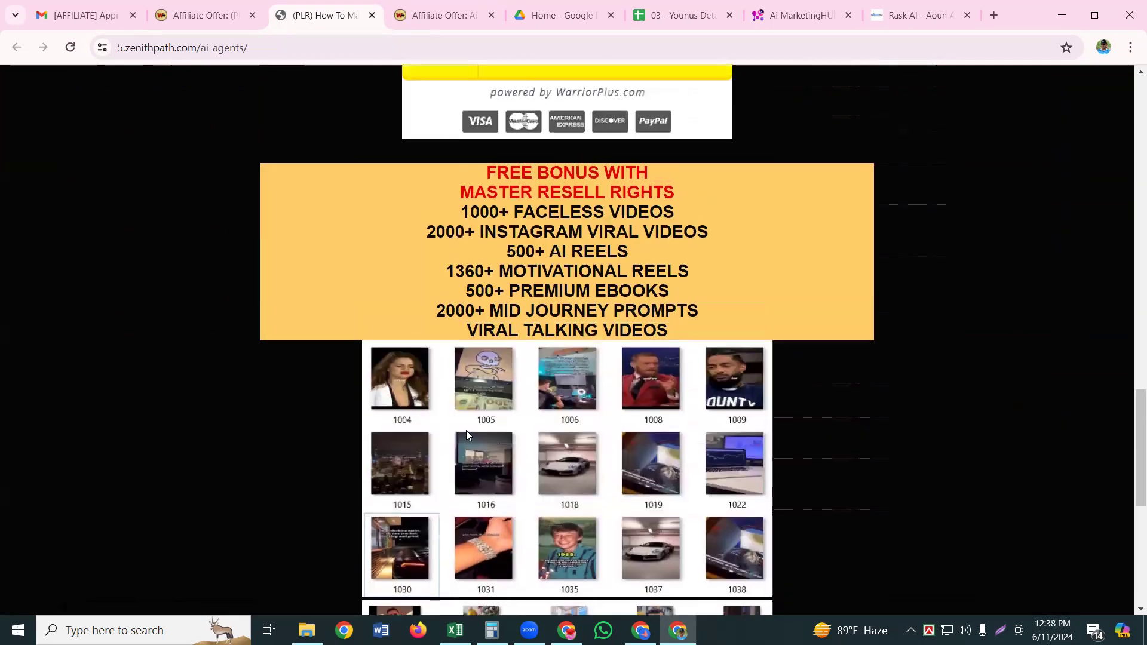
pyautogui.scroll(10, 467, 430)
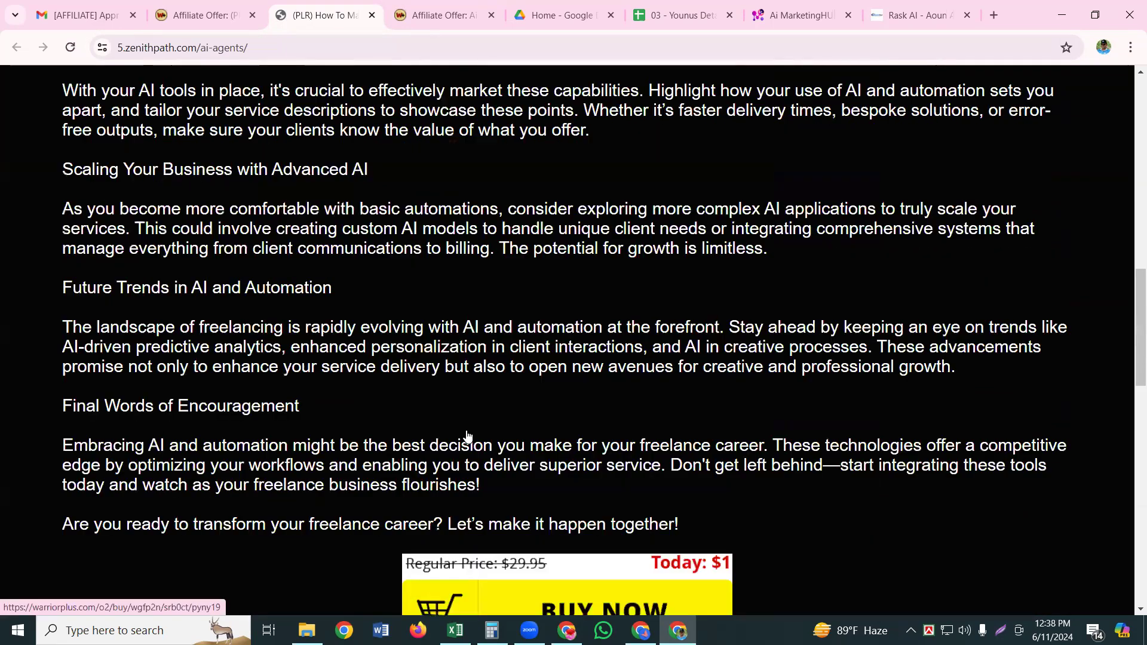
pyautogui.scroll(14, 468, 437)
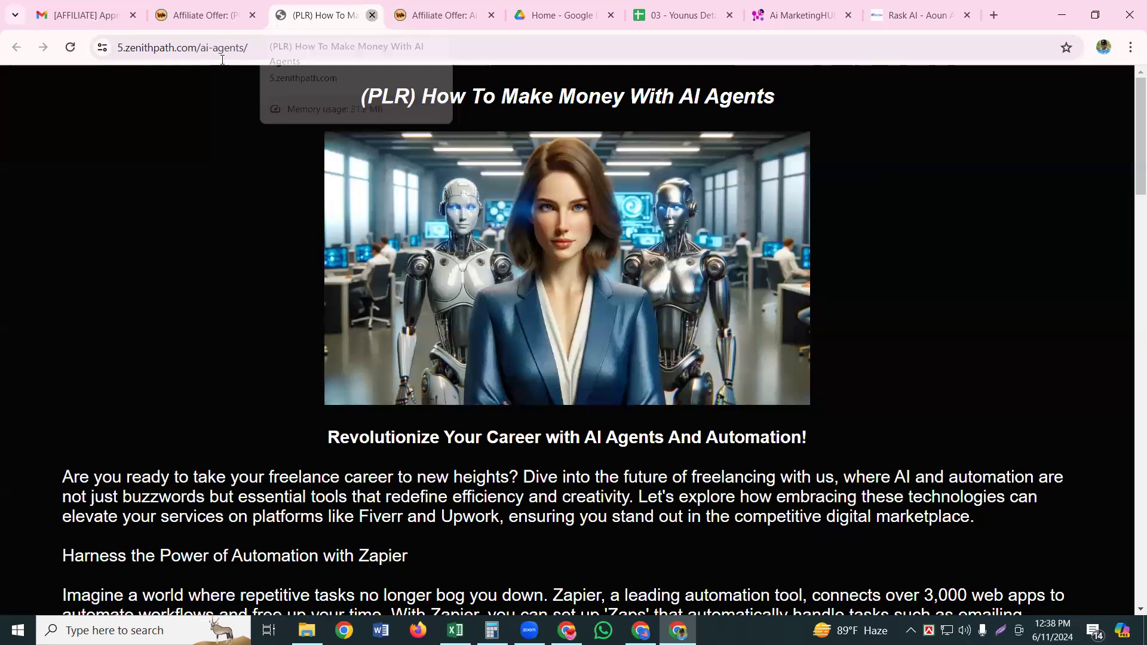
# Step: Close the sales page, view the AI Agents offer's affiliate link settings on WarriorPlus, and dismiss them without changes
pyautogui.hotkey('ctrl', 'w')
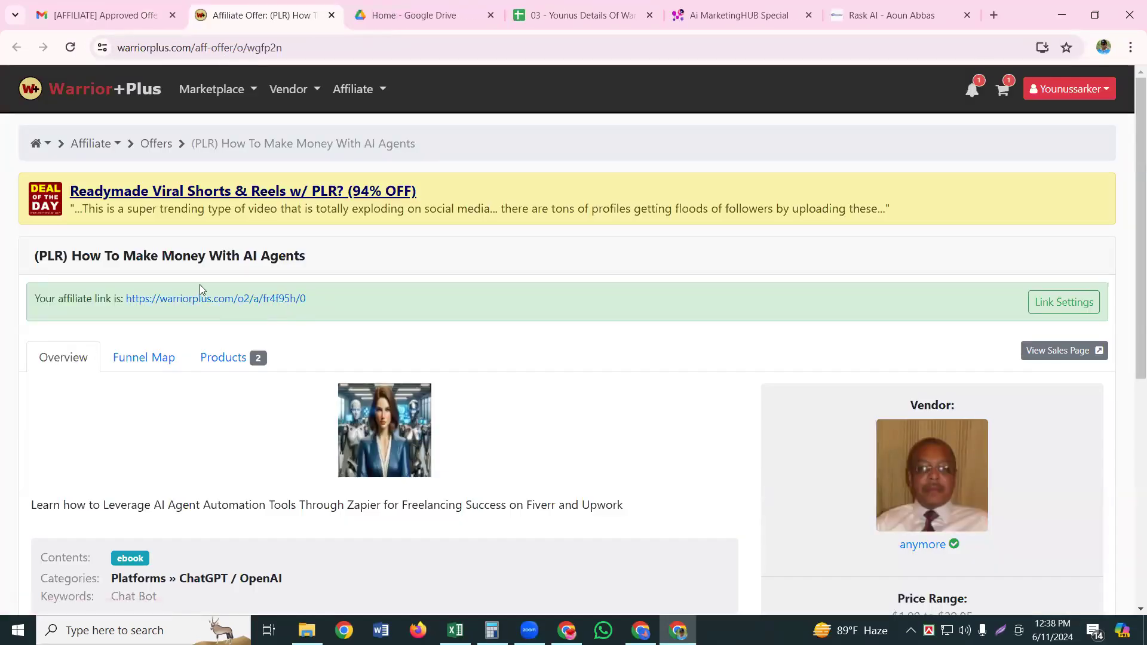
pyautogui.click(1055, 302)
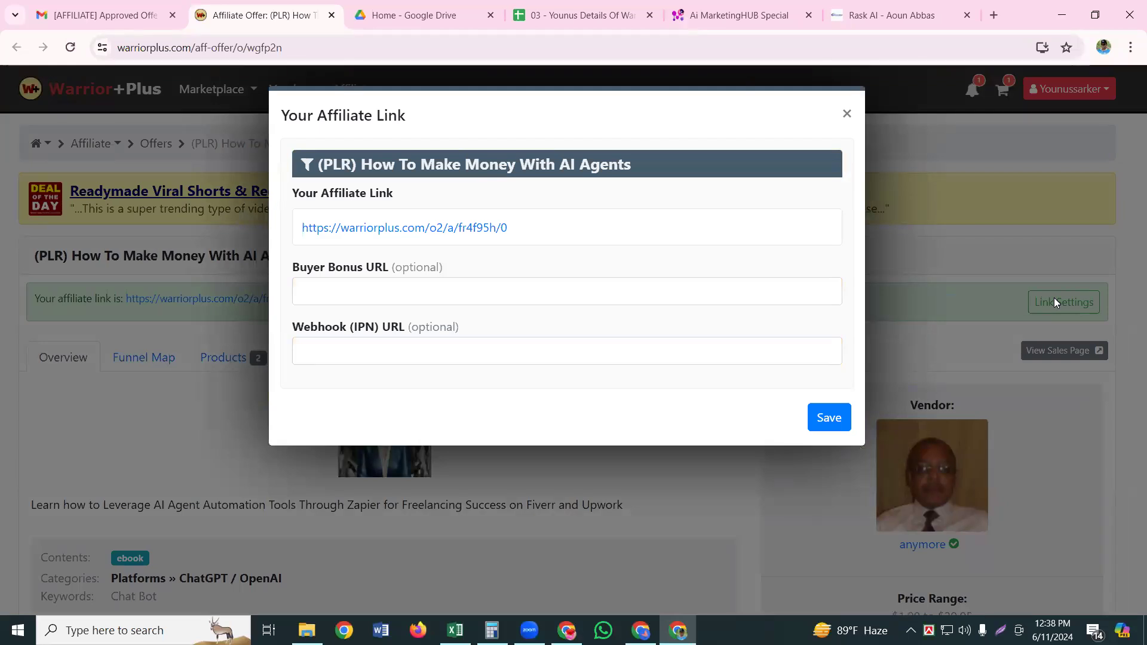
pyautogui.click(848, 113)
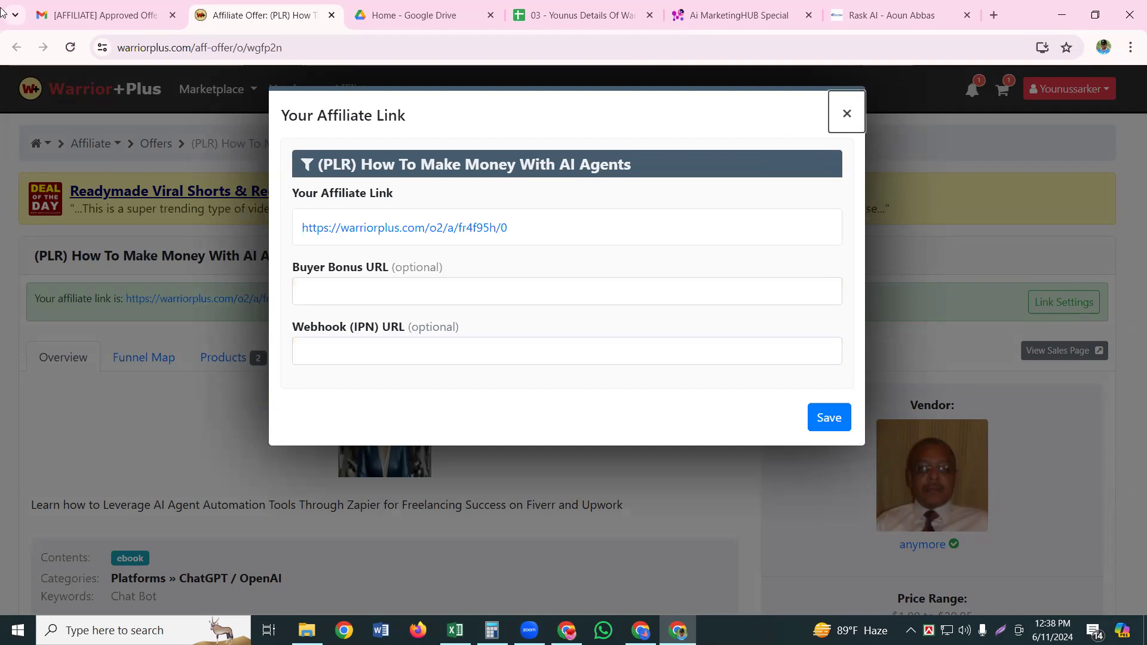
# Step: In the Gmail inbox, star the affiliate status email for "(PLR) How To Make Money With AI Agents"
pyautogui.click(82, 16)
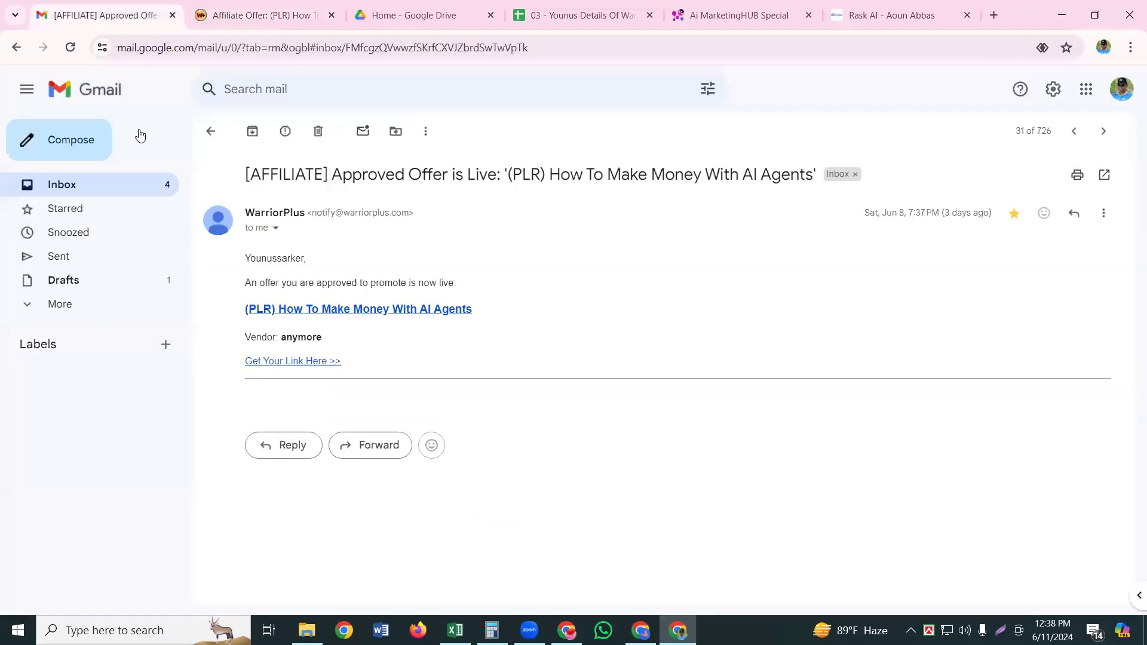
pyautogui.click(57, 186)
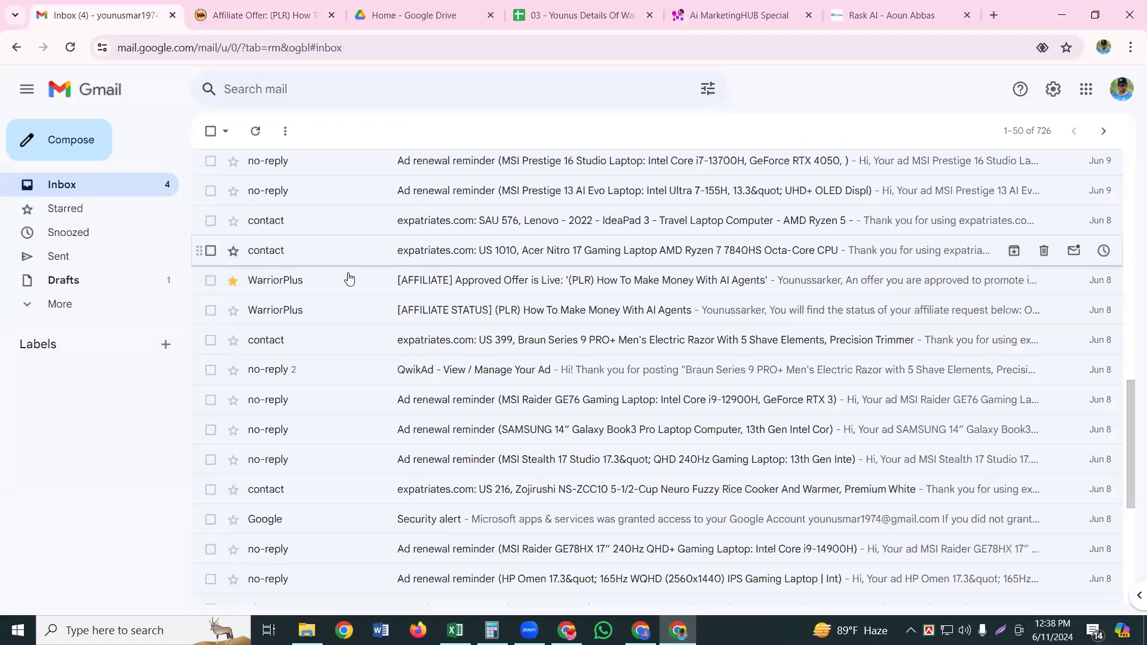
pyautogui.click(234, 311)
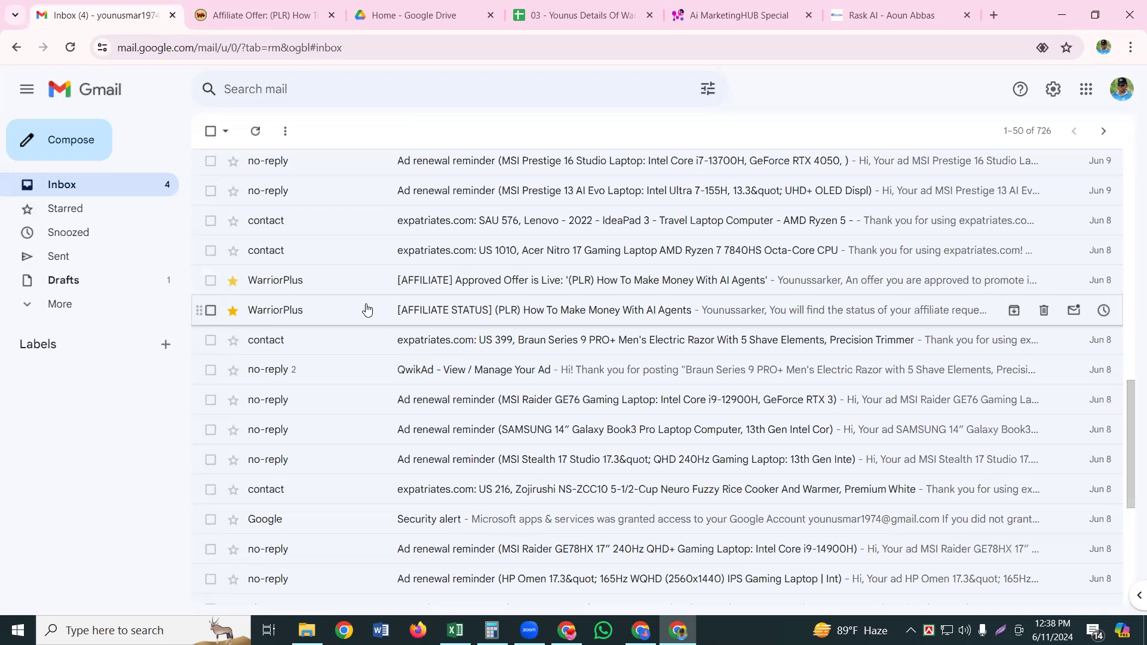
# Step: Open the starred AI Agents status email, follow its link to the WarriorPlus offer page, and close the Rask AI page
pyautogui.doubleClick(367, 309)
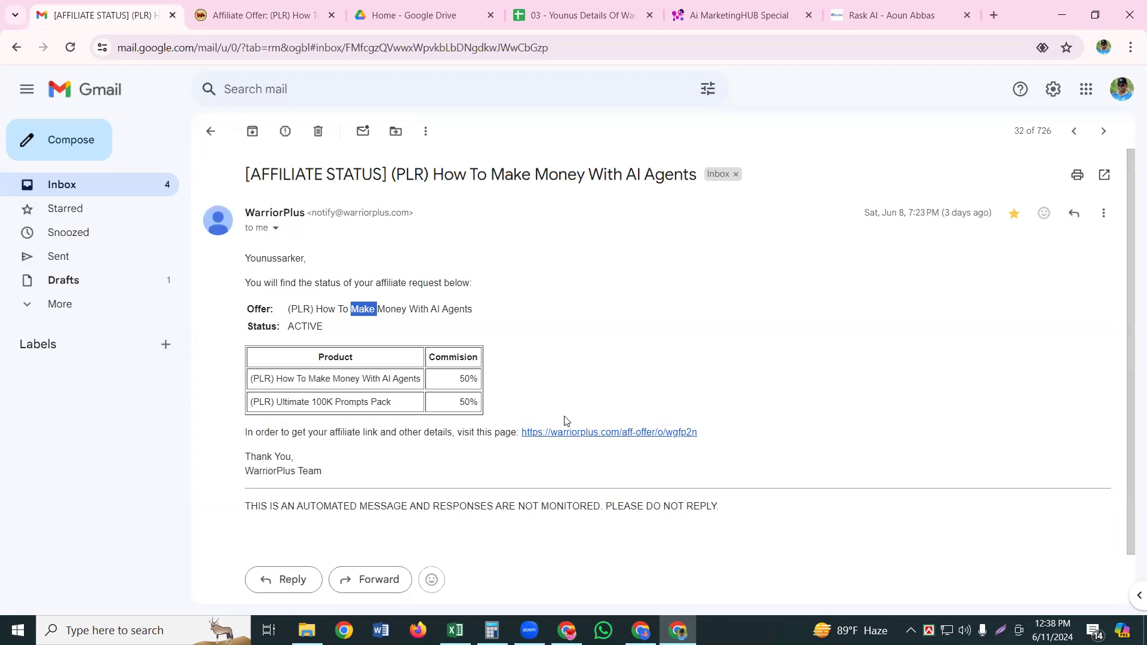
pyautogui.click(591, 433)
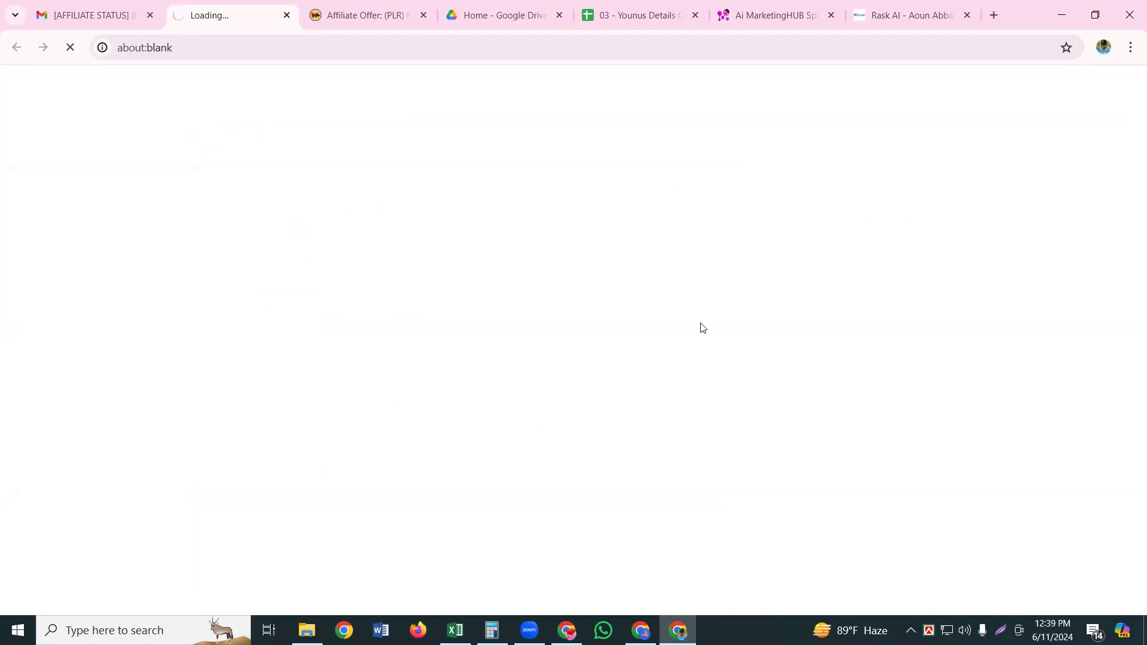
pyautogui.click(967, 14)
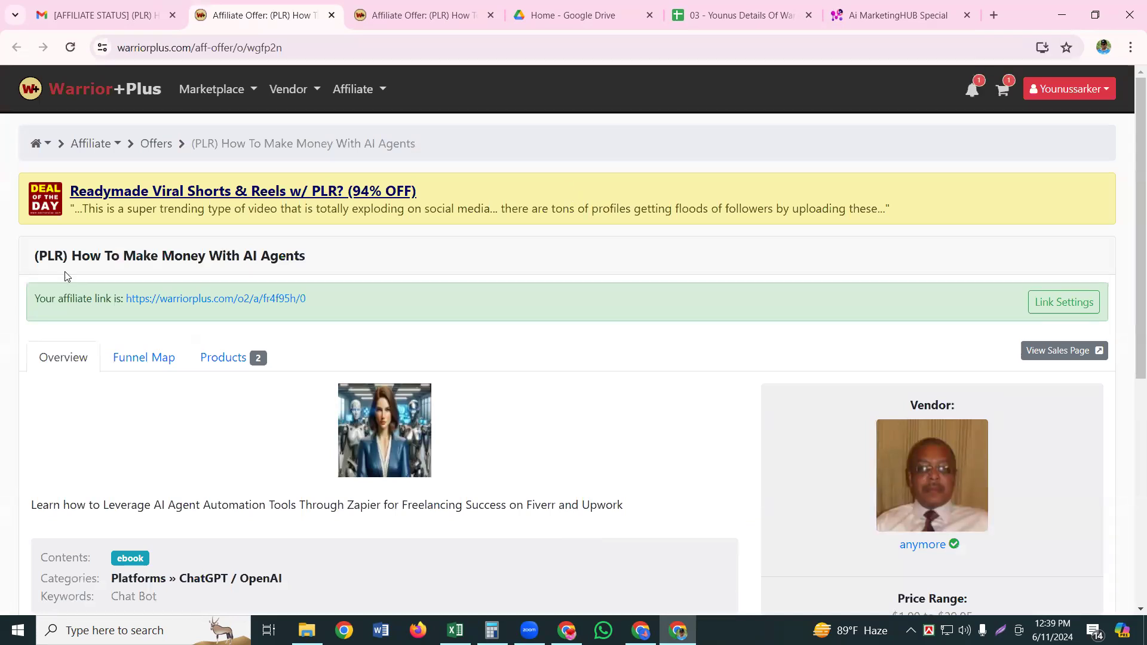
# Step: Open the AI Agents affiliate link, skim its sales page down through the purchase and bonus sections, and close the page
pyautogui.click(238, 300)
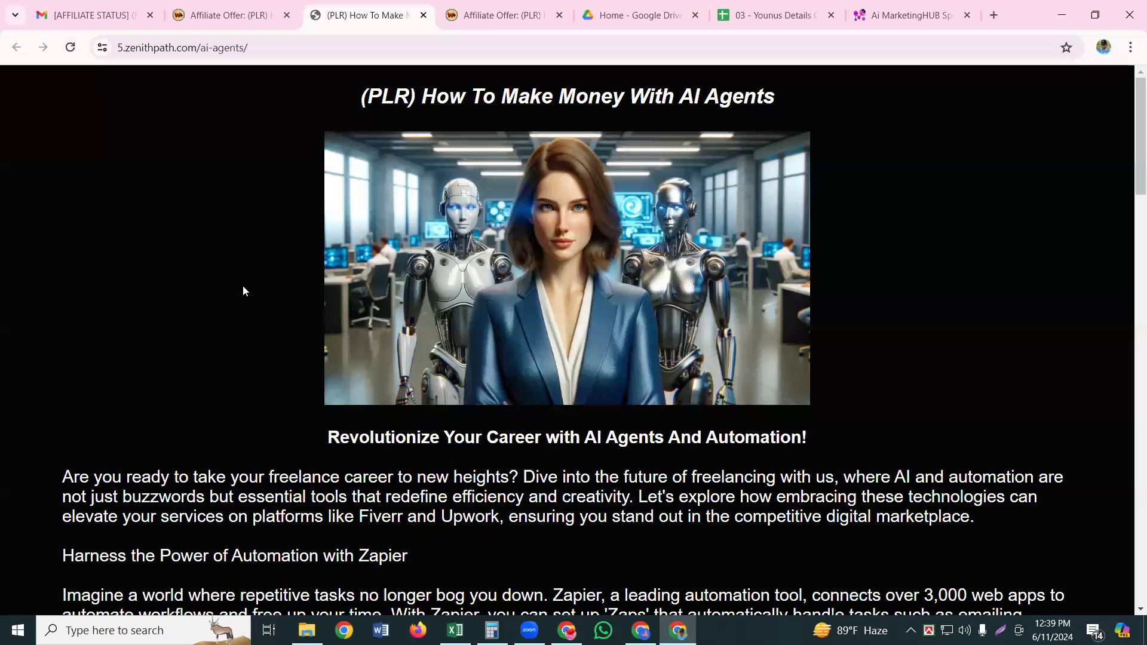
pyautogui.scroll(-3, 243, 286)
pyautogui.scroll(-6, 244, 287)
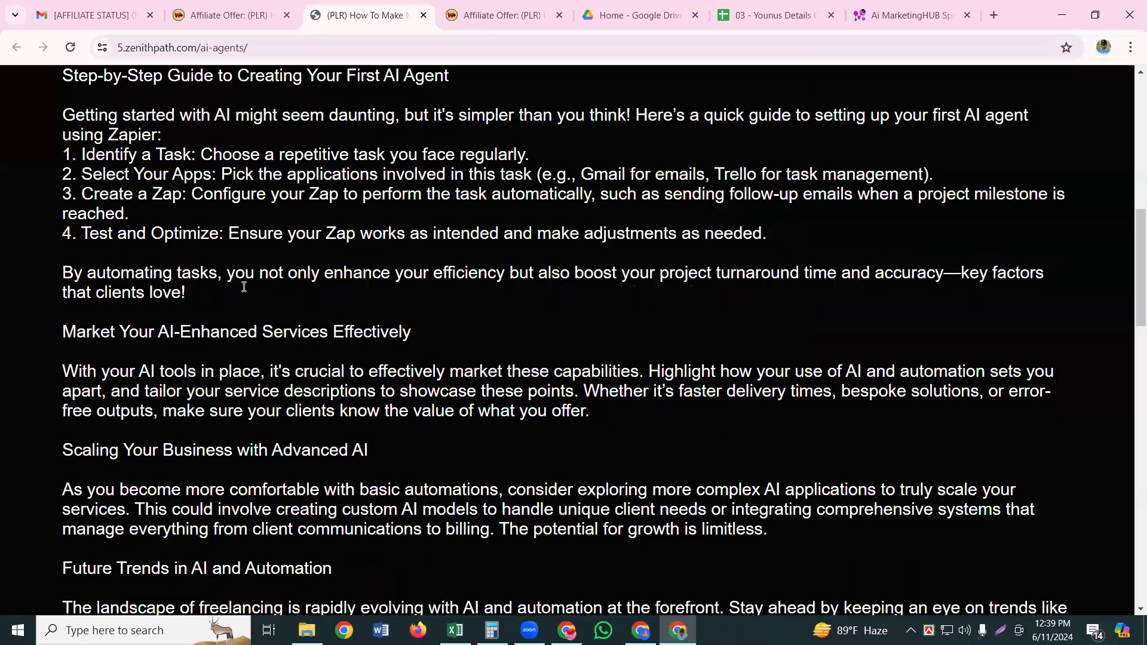
pyautogui.scroll(-10, 243, 289)
pyautogui.scroll(-2, 242, 288)
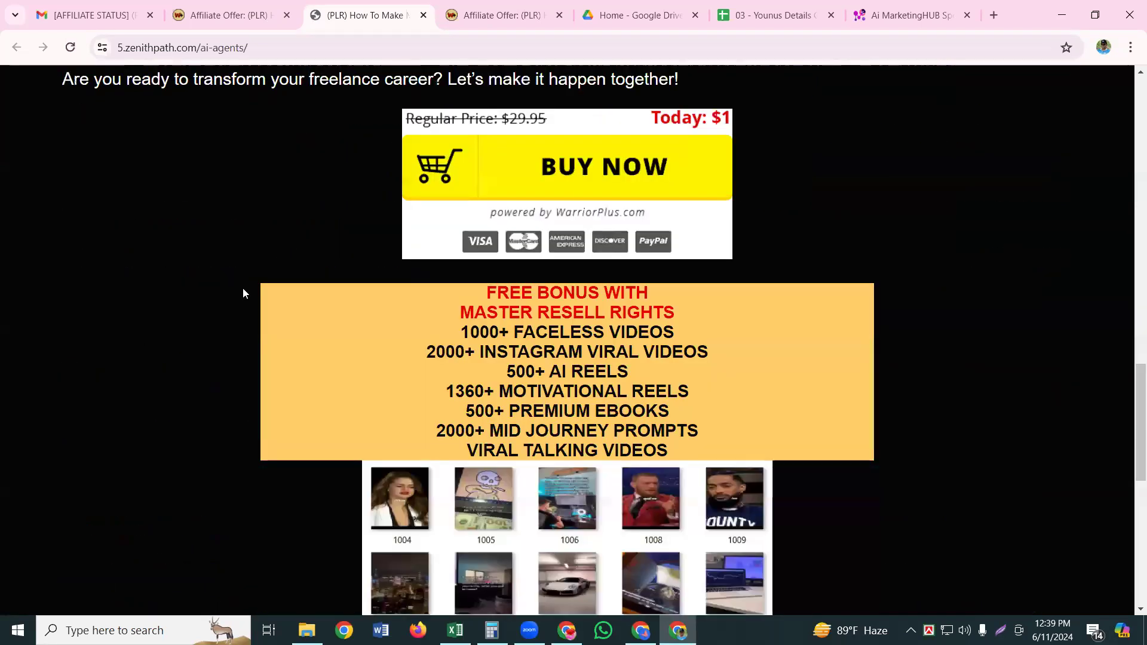
pyautogui.scroll(-10, 243, 289)
pyautogui.scroll(5, 221, 179)
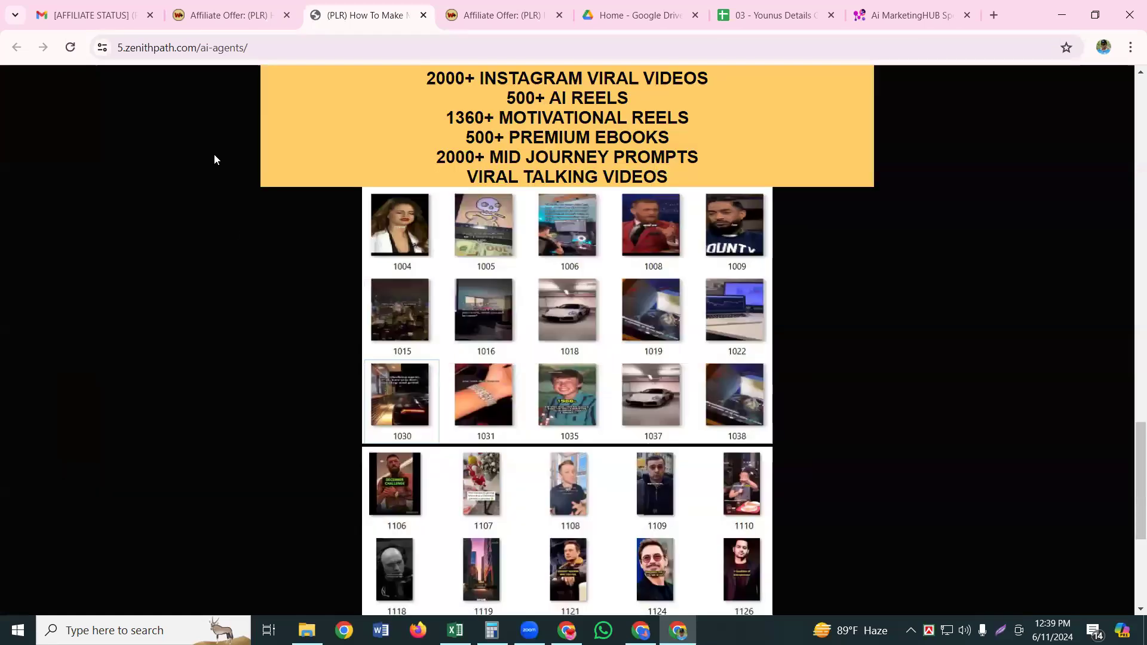
pyautogui.scroll(6, 215, 159)
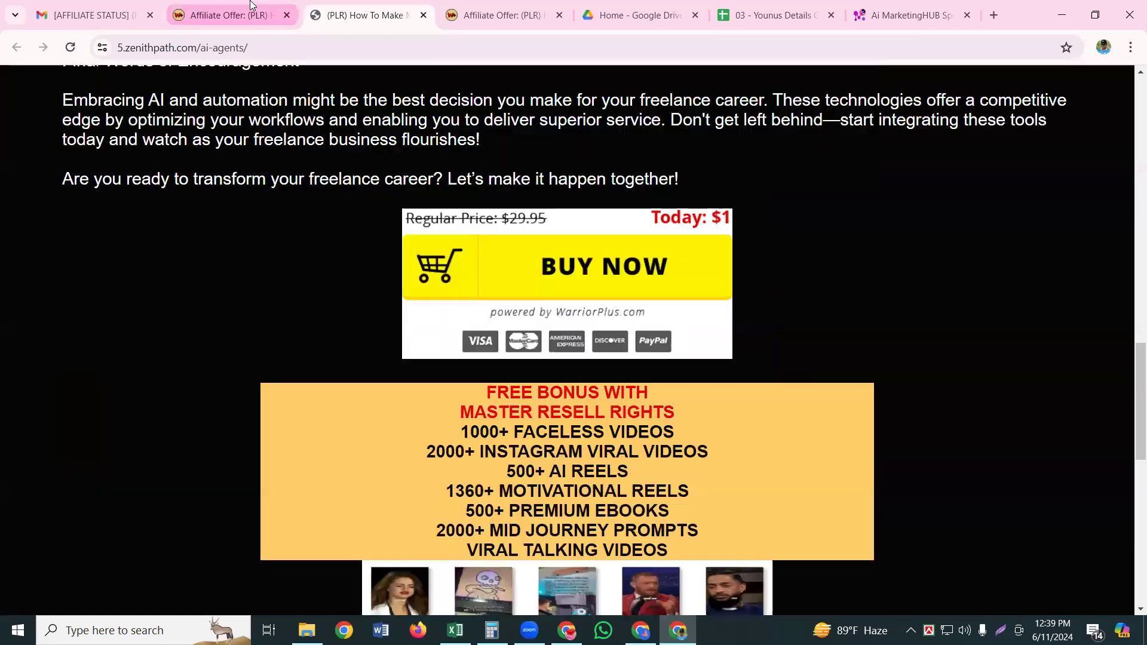
pyautogui.click(423, 15)
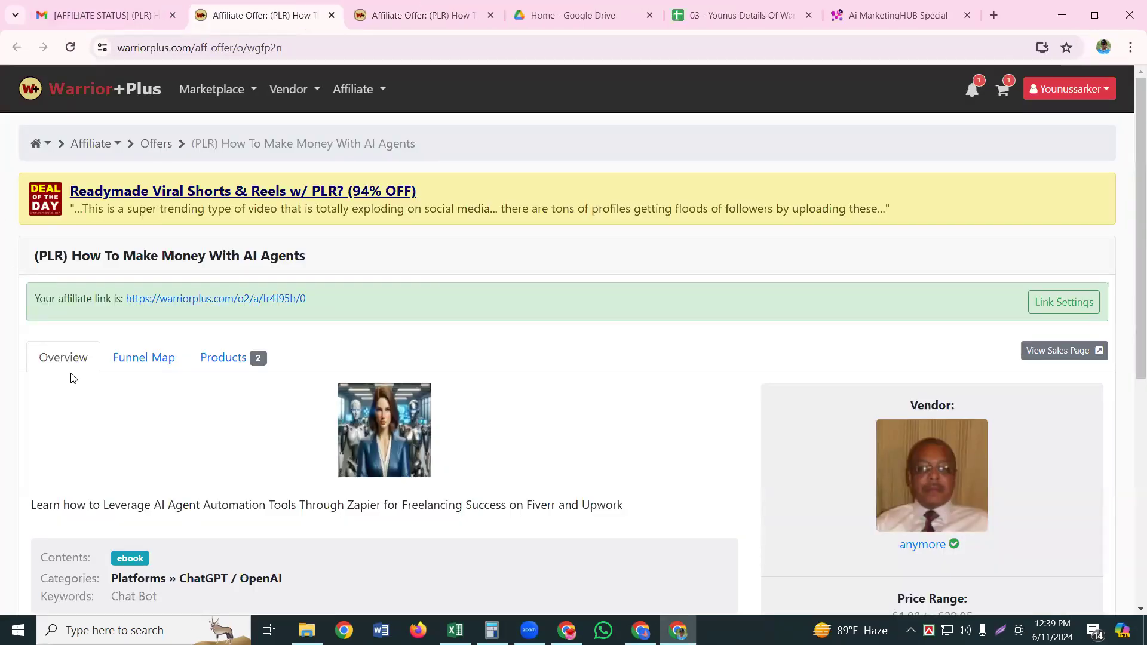
# Step: From the Gmail inbox, open the TubeGorilla affiliate status email and follow its link to the WarriorPlus offer page
pyautogui.click(118, 9)
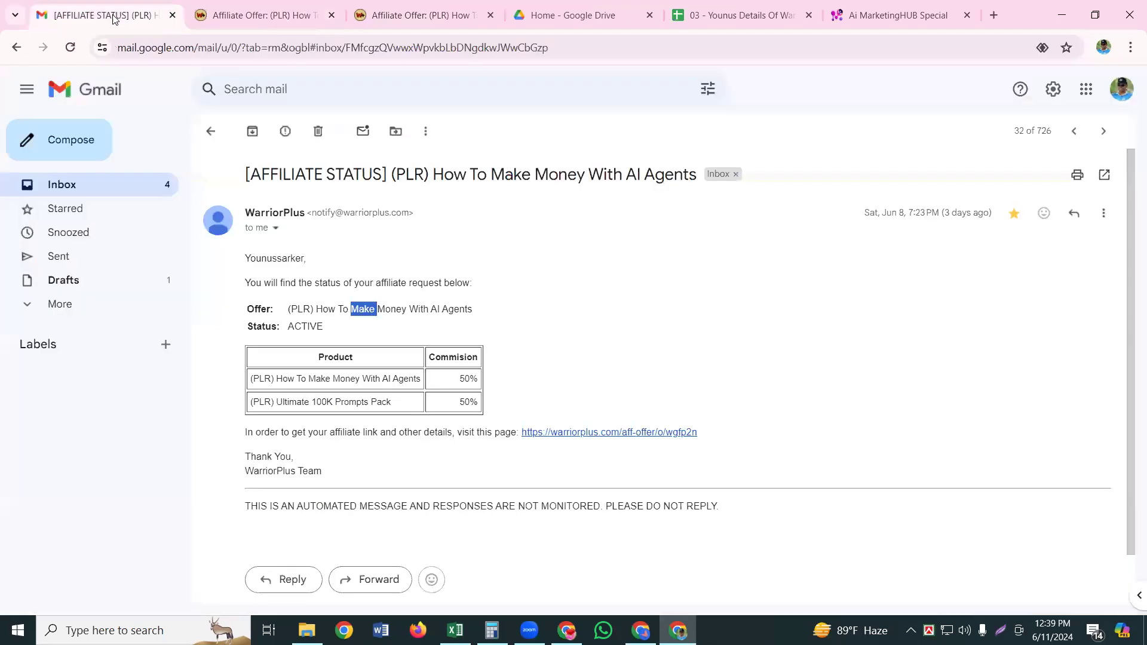
pyautogui.click(82, 186)
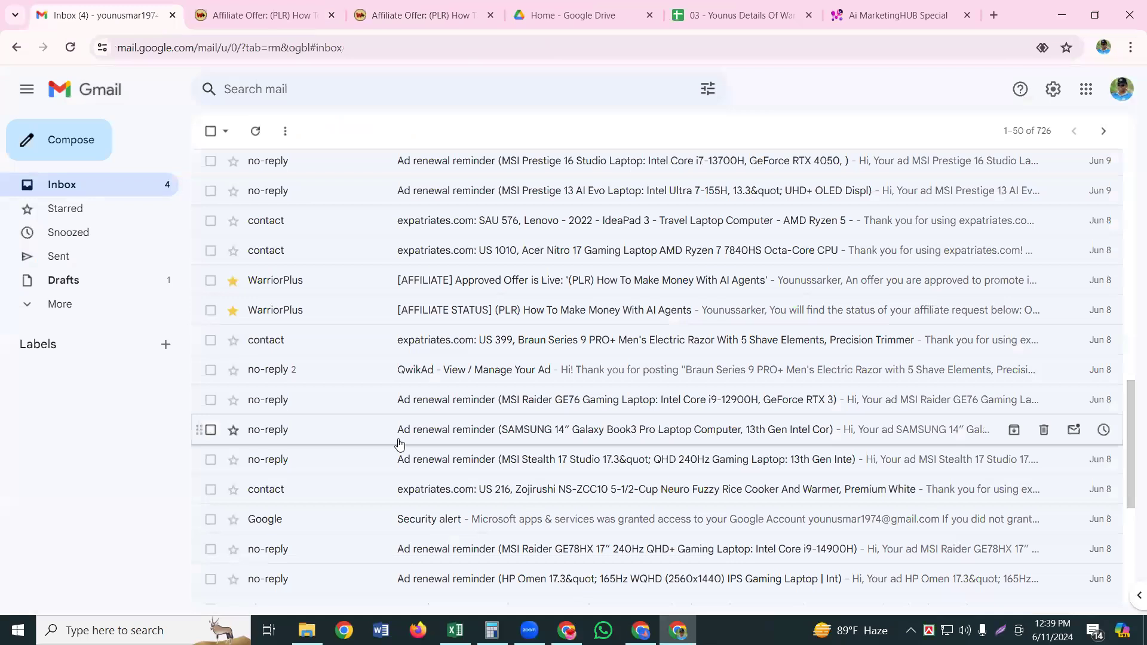
pyautogui.scroll(4, 400, 445)
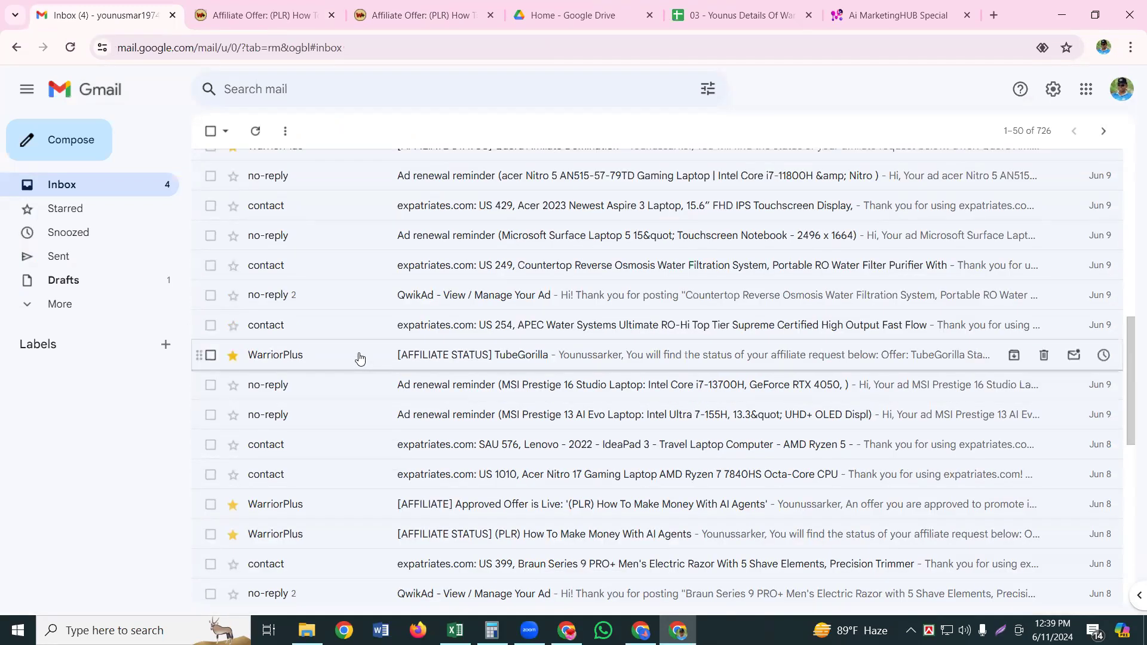
pyautogui.click(360, 358)
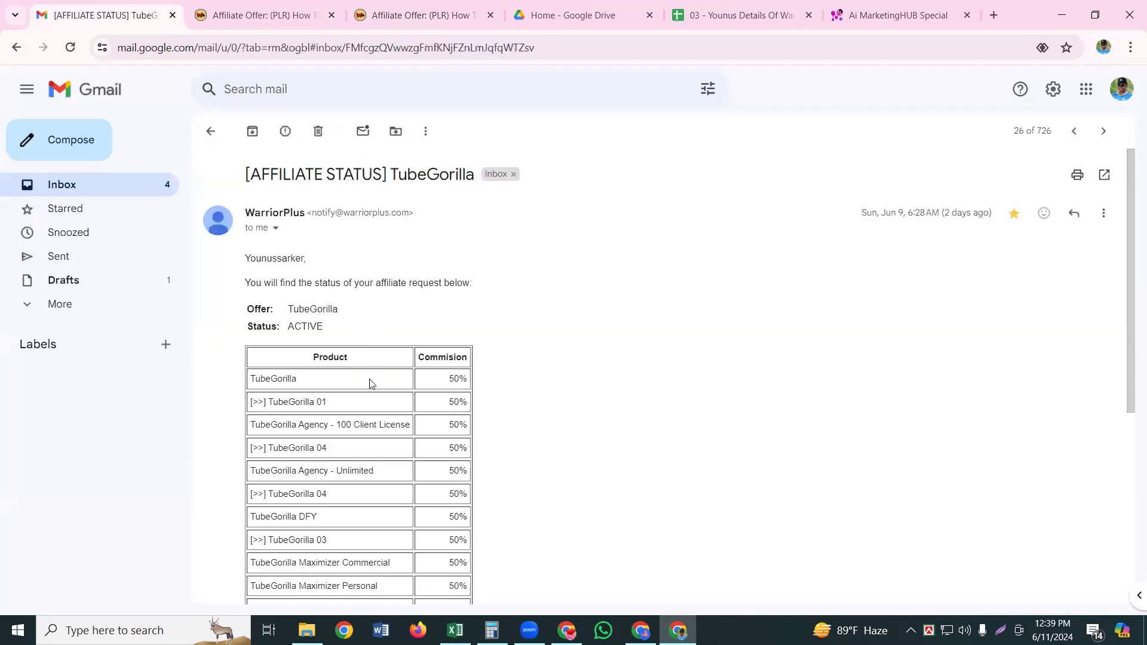
pyautogui.scroll(-6, 610, 379)
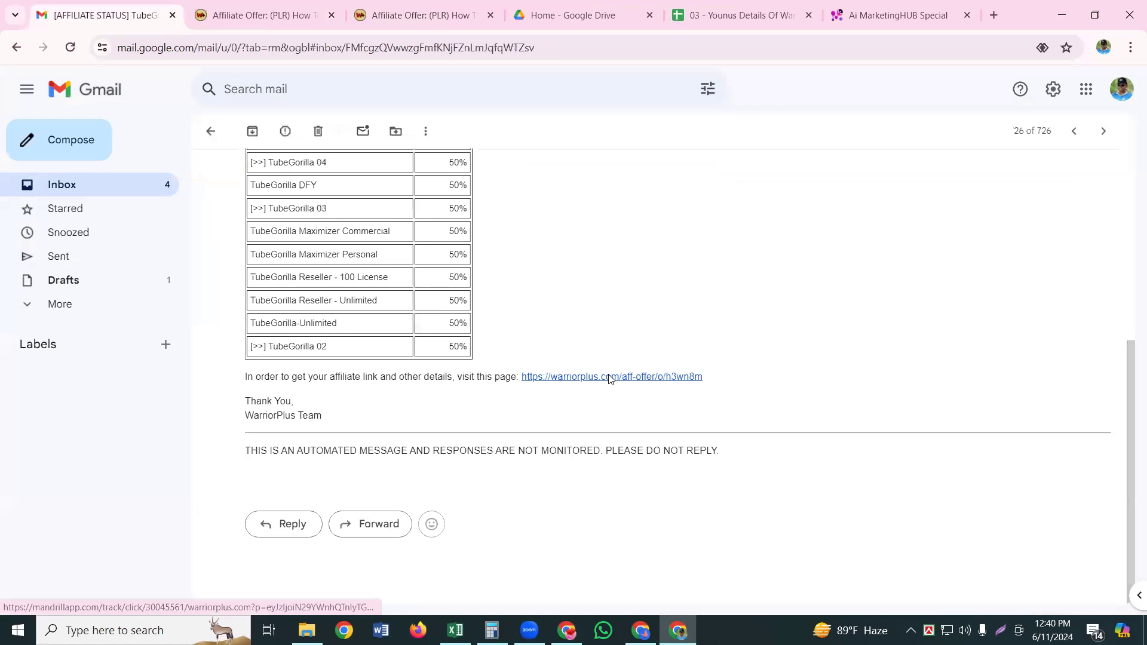
pyautogui.click(609, 377)
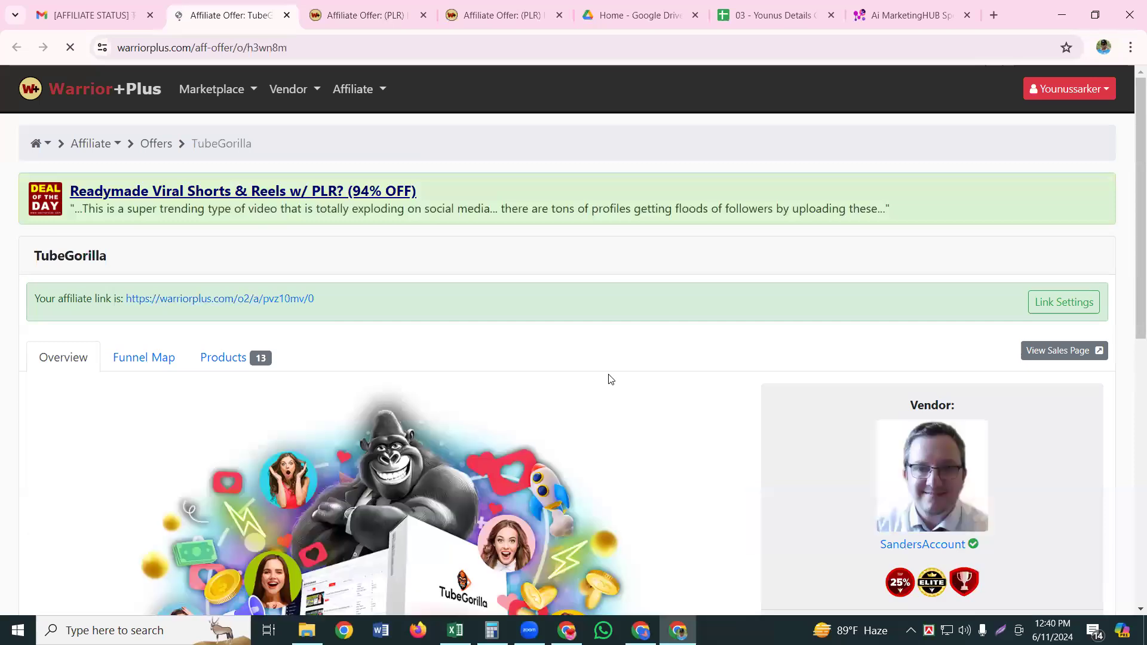
# Step: Open the TubeGorilla affiliate link and skim its sales page through the feature list and numbered steps, returning to the headline
pyautogui.click(242, 298)
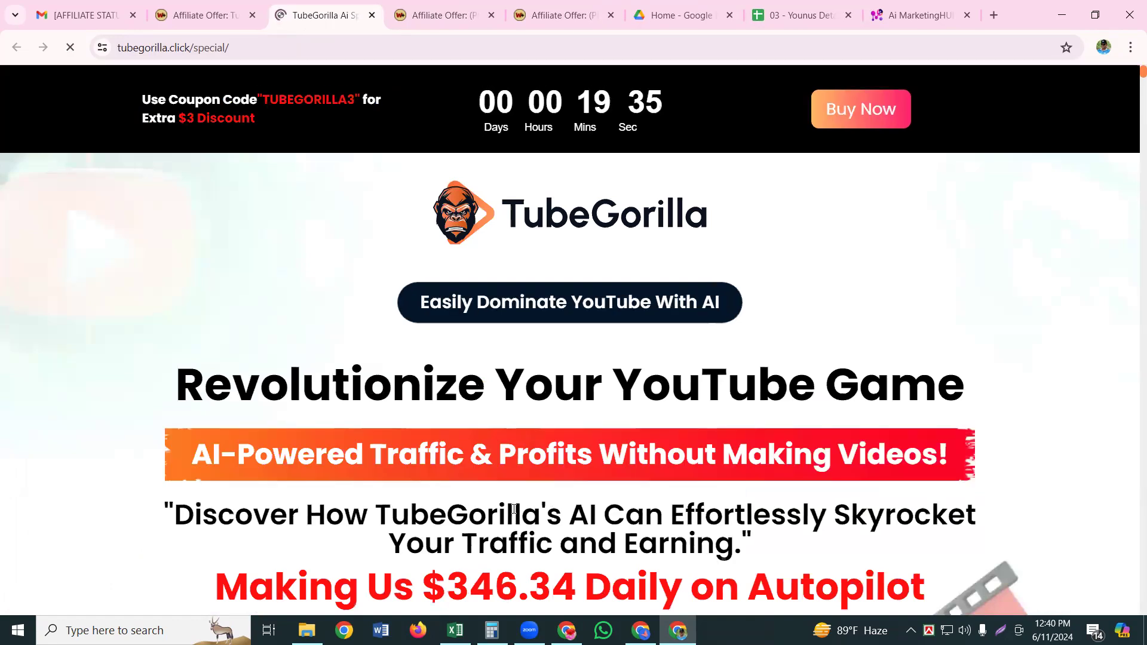
pyautogui.scroll(-1, 955, 481)
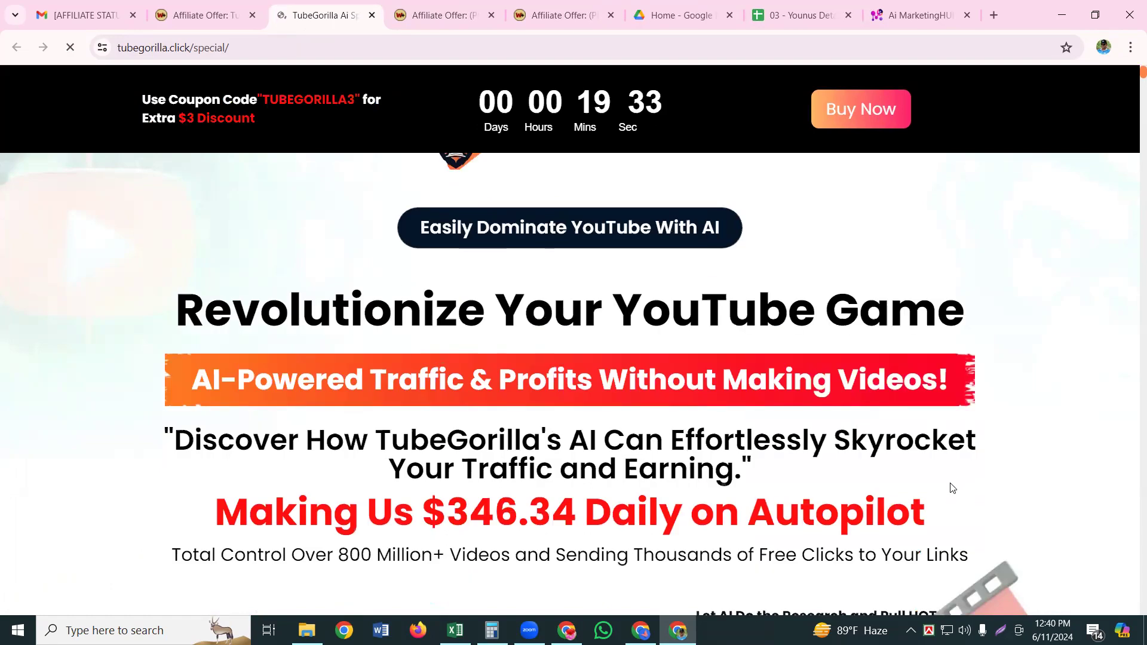
pyautogui.scroll(-5, 950, 496)
pyautogui.scroll(-2, 939, 551)
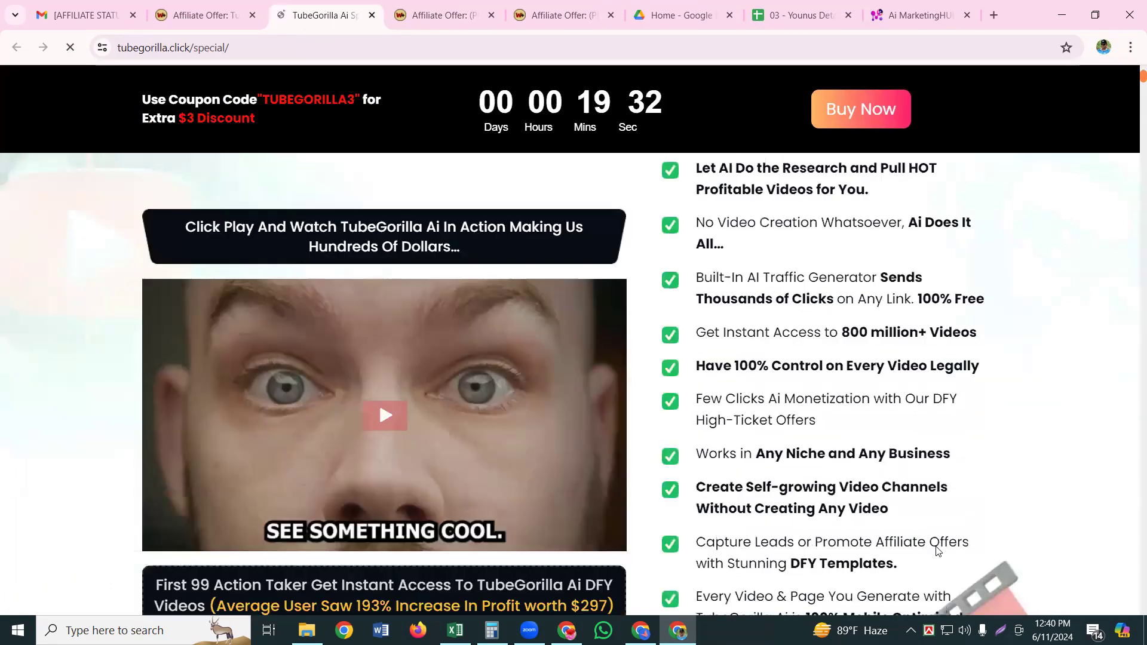
pyautogui.scroll(-2, 783, 514)
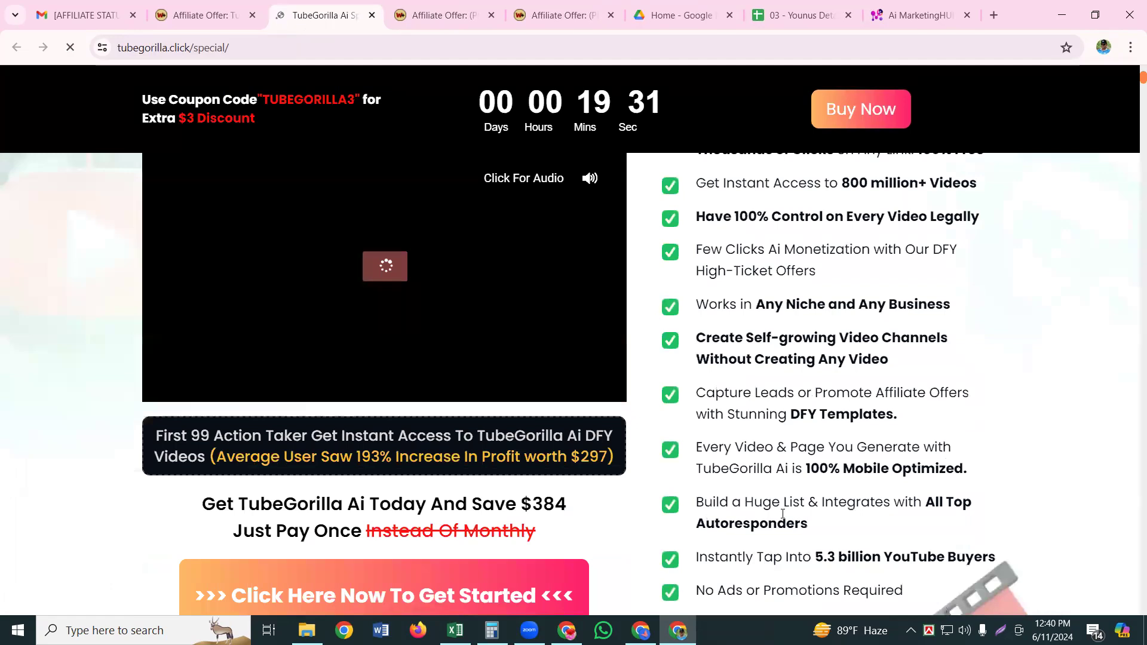
pyautogui.scroll(-5, 783, 513)
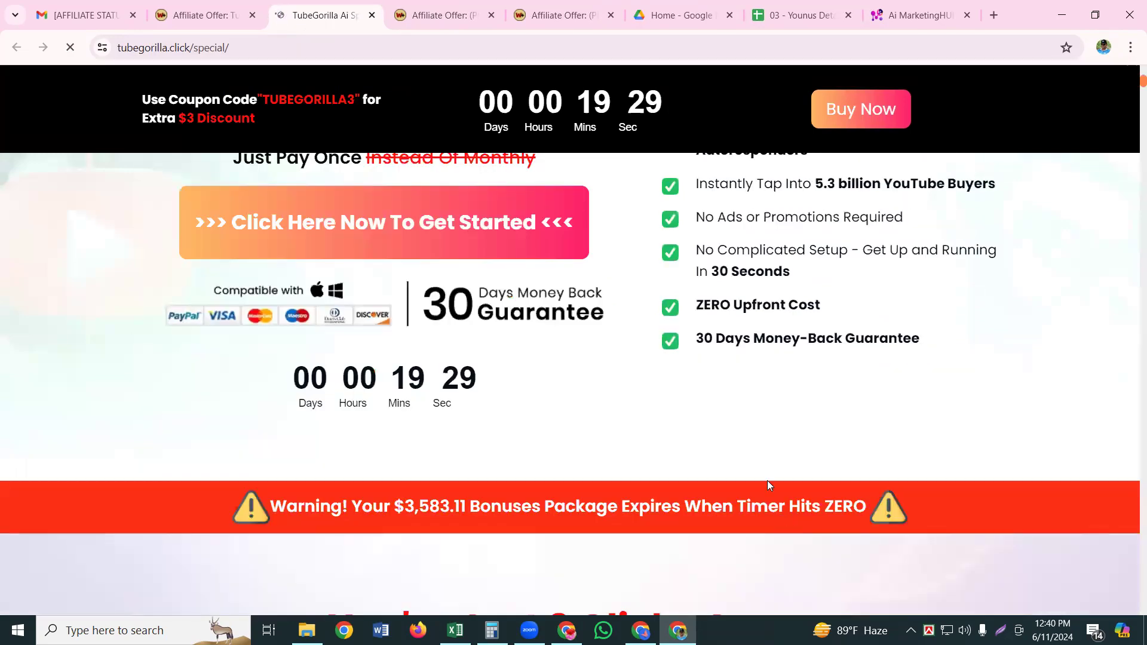
pyautogui.scroll(-2, 767, 480)
pyautogui.scroll(-5, 762, 487)
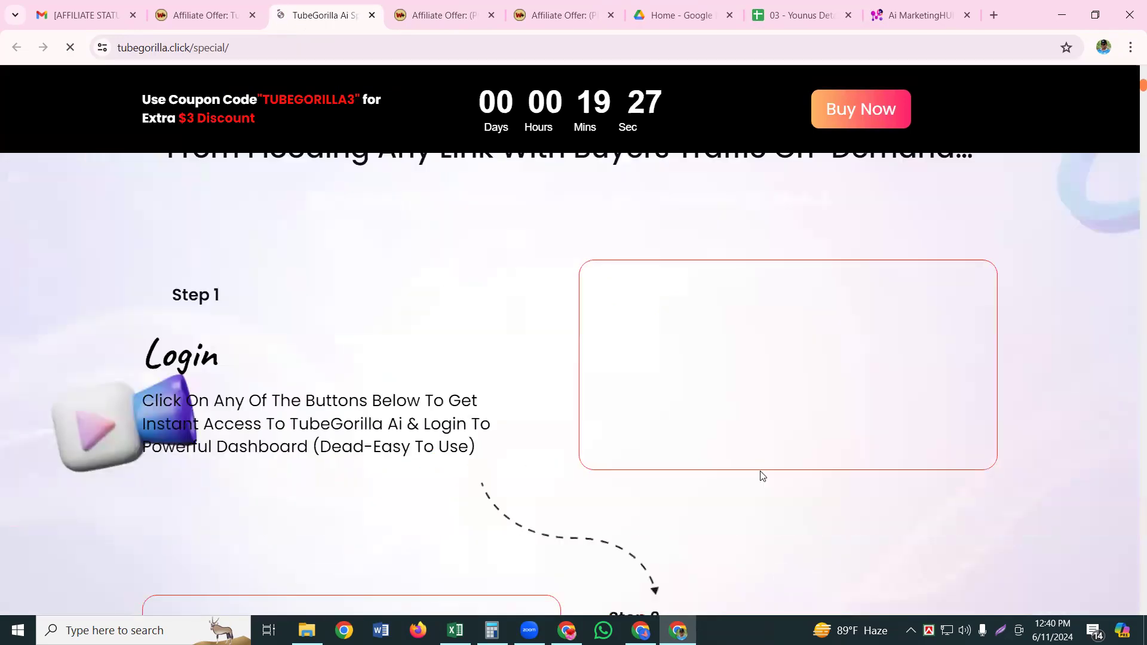
pyautogui.scroll(-2, 763, 478)
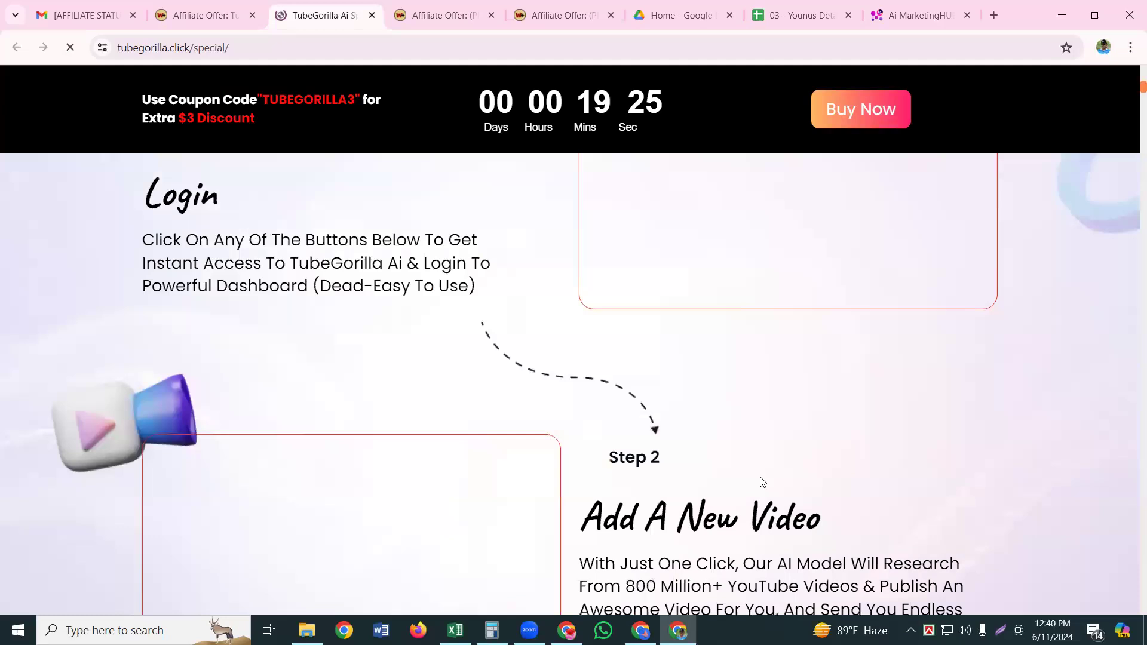
pyautogui.scroll(-3, 762, 482)
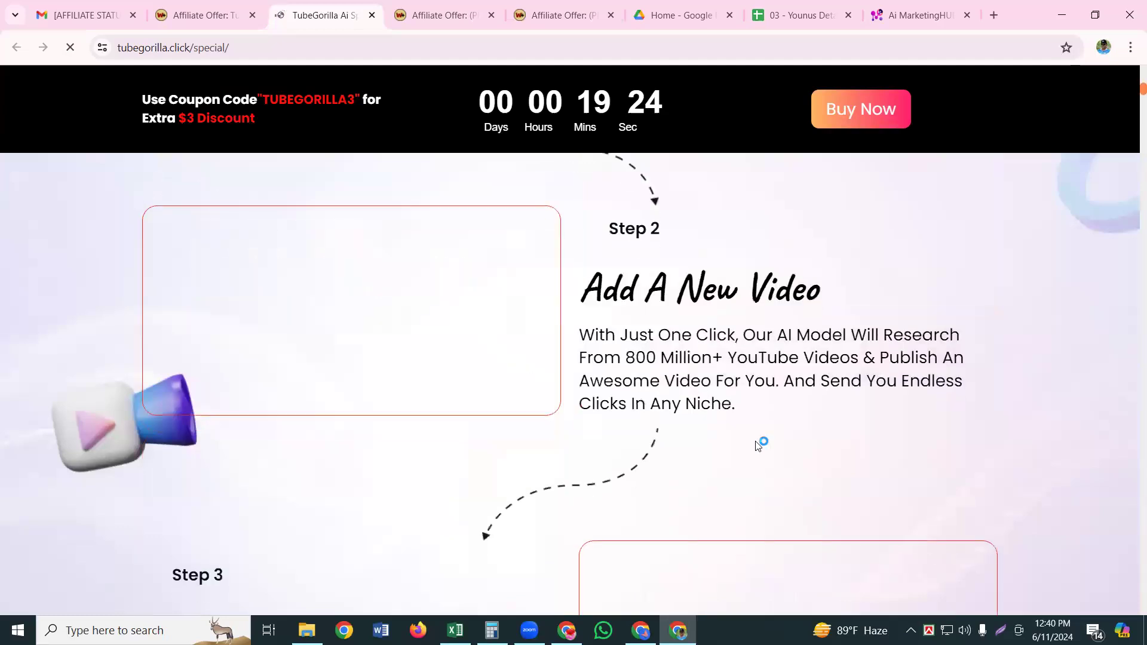
pyautogui.scroll(-4, 758, 446)
pyautogui.scroll(10, 757, 446)
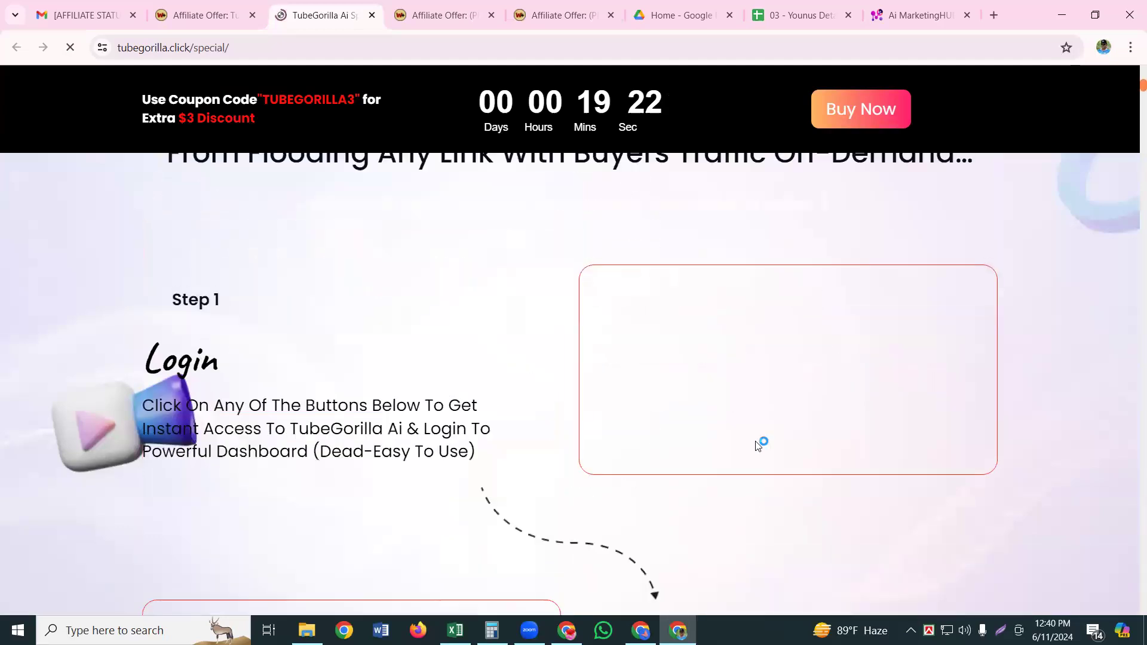
pyautogui.scroll(10, 758, 446)
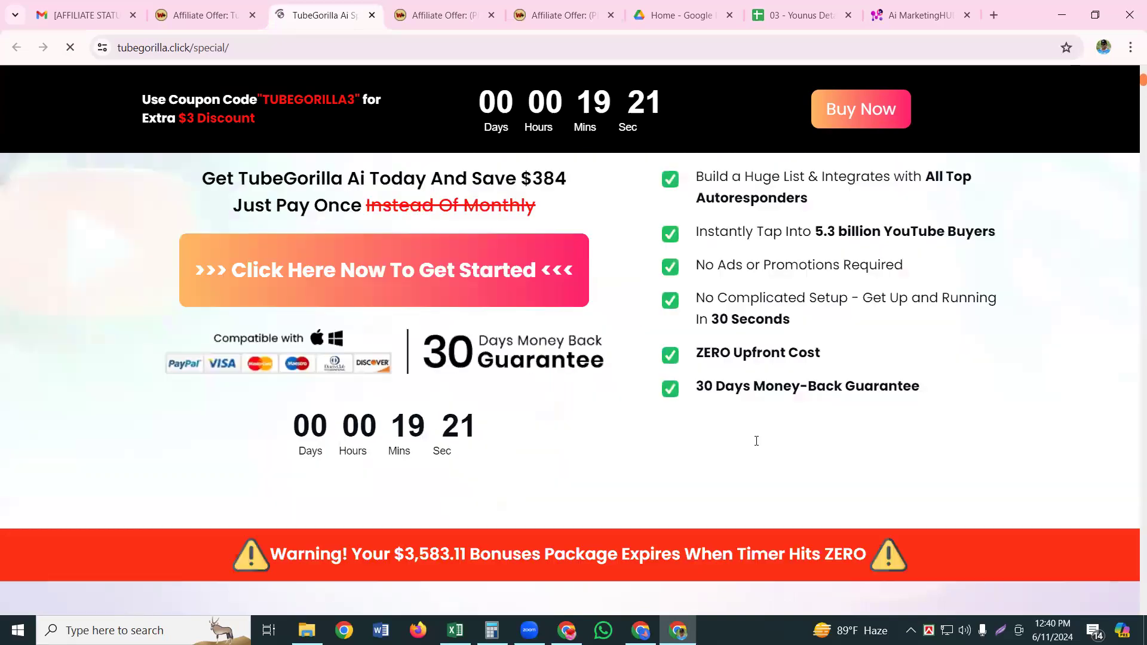
pyautogui.scroll(10, 757, 441)
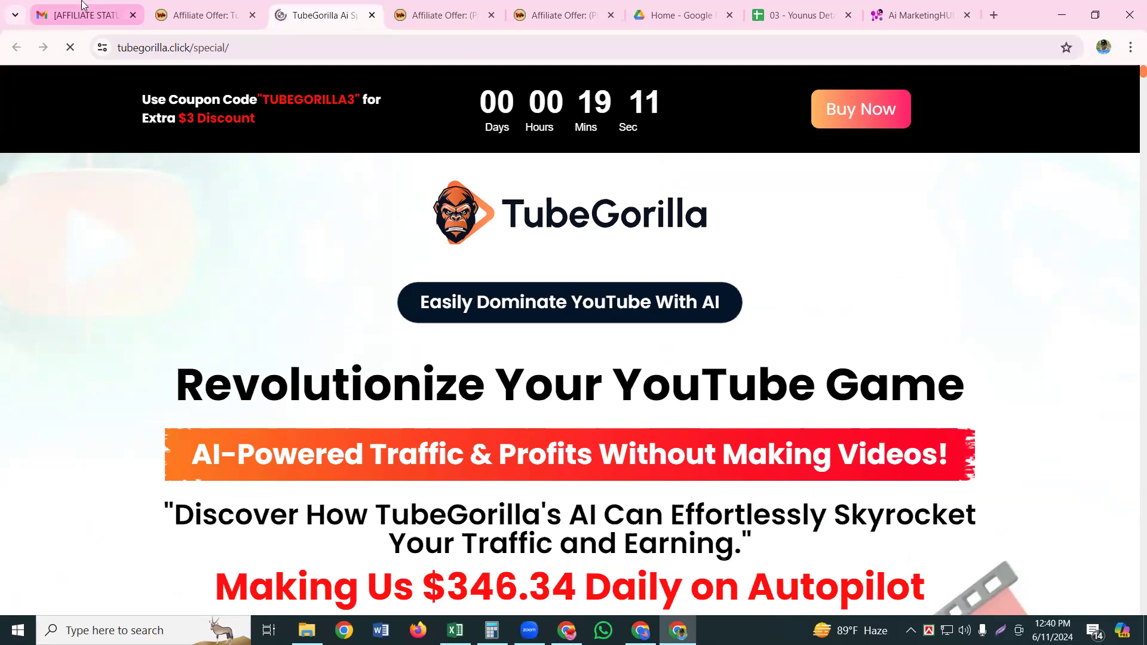
# Step: From the Gmail inbox, open the Quora Affiliate Domination status email and follow its link to the WarriorPlus offer page
pyautogui.hotkey('ctrl', '1')
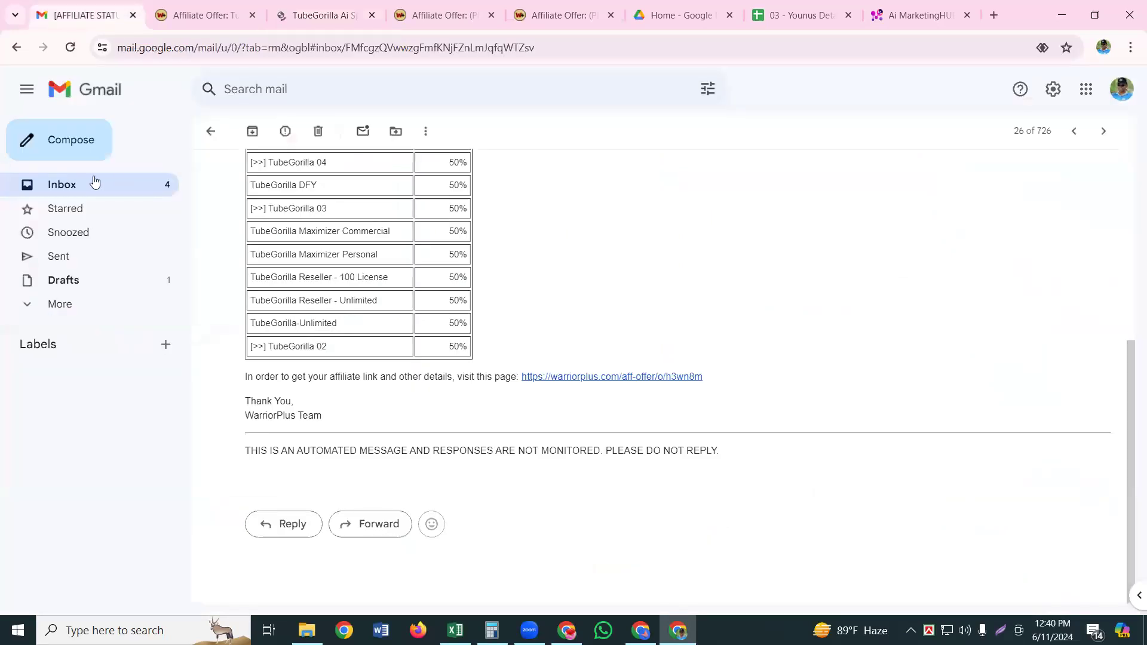
pyautogui.click(93, 177)
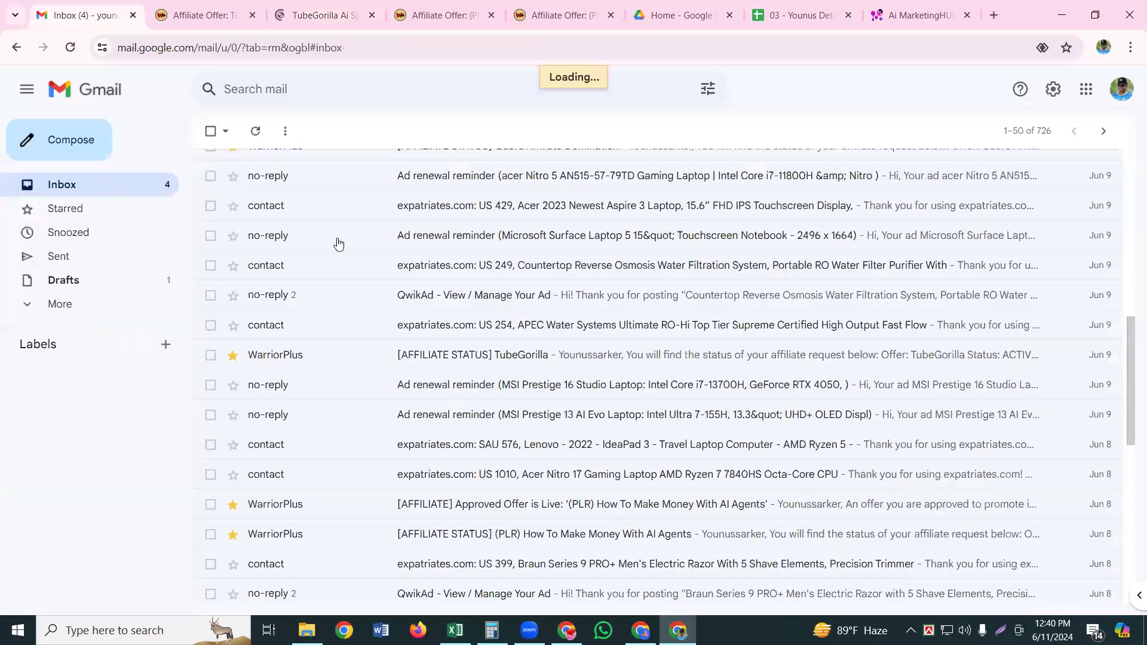
pyautogui.scroll(2, 338, 243)
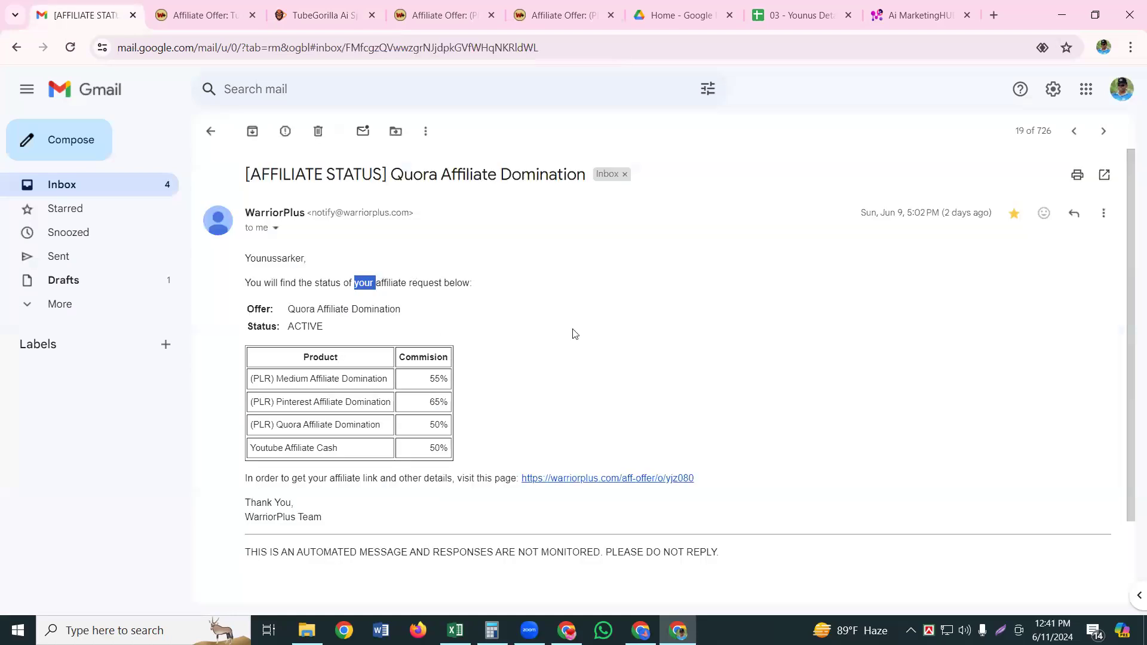
pyautogui.scroll(-1, 581, 326)
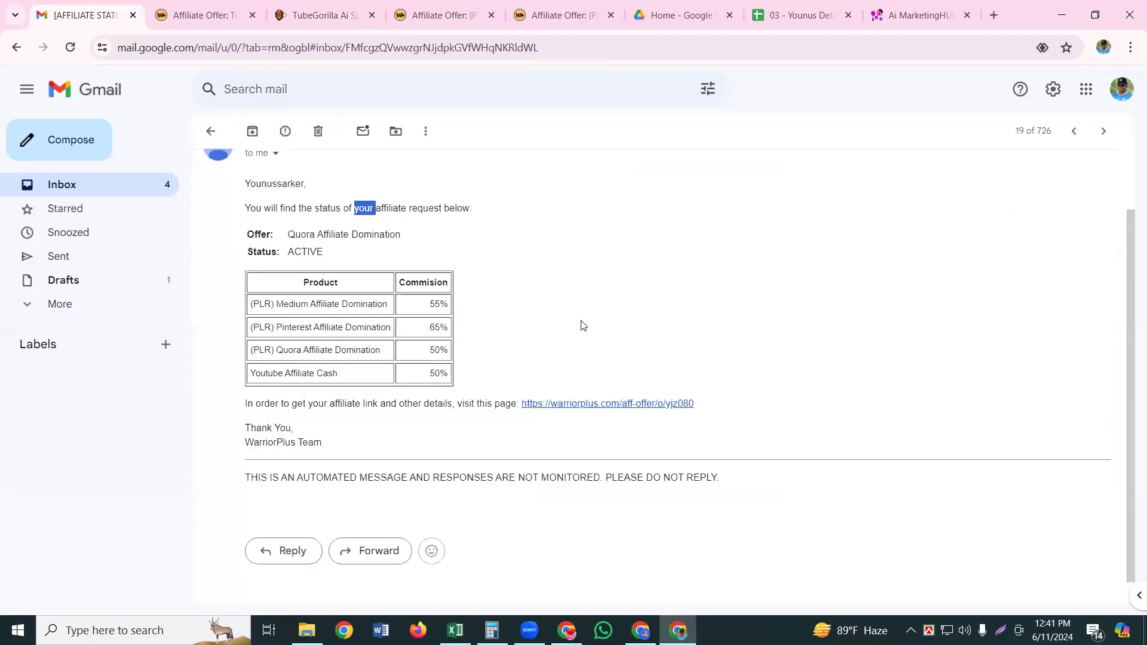
pyautogui.click(594, 403)
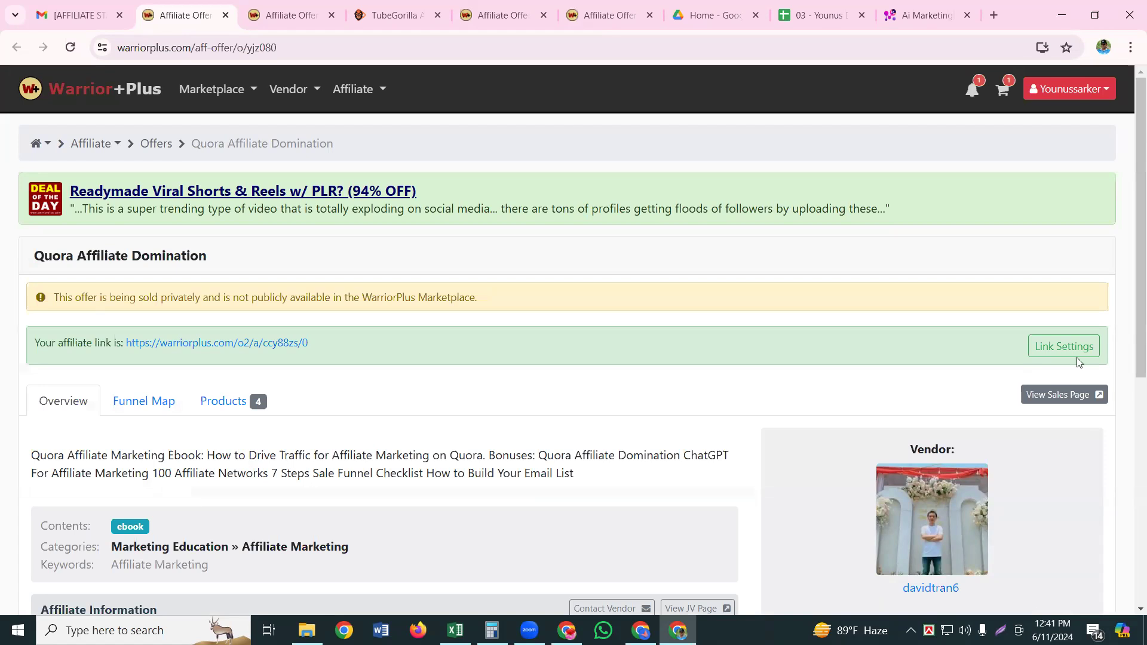
# Step: Open the Quora Affiliate Domination affiliate link and skim its sales page's headline, video and purchase sections
pyautogui.click(220, 345)
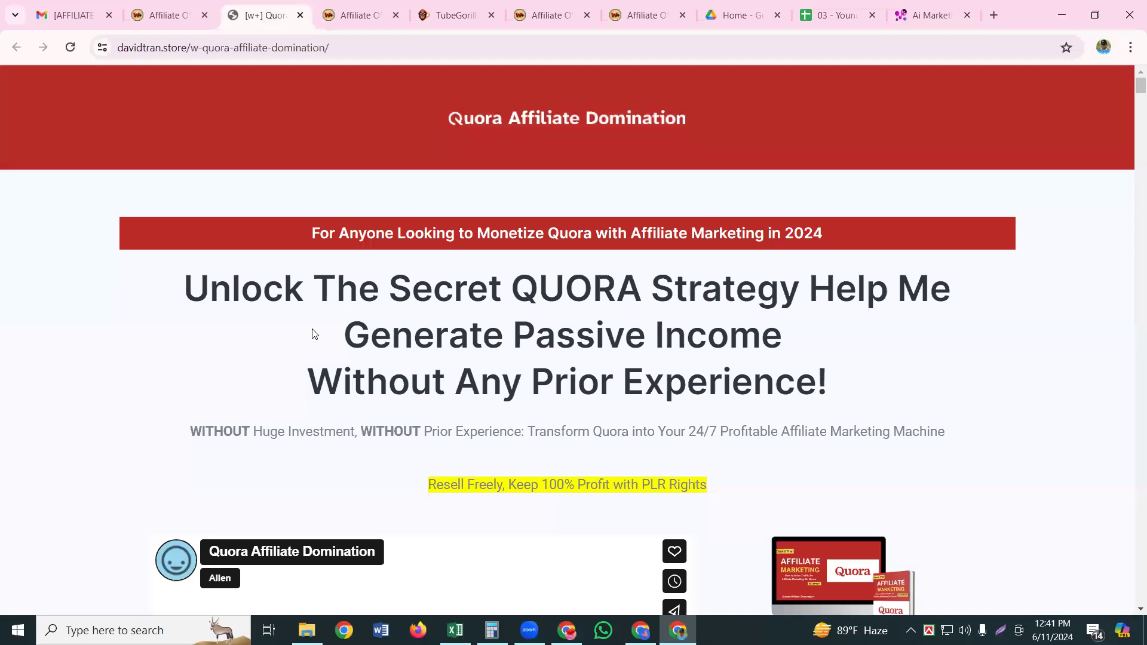
pyautogui.scroll(-3, 317, 325)
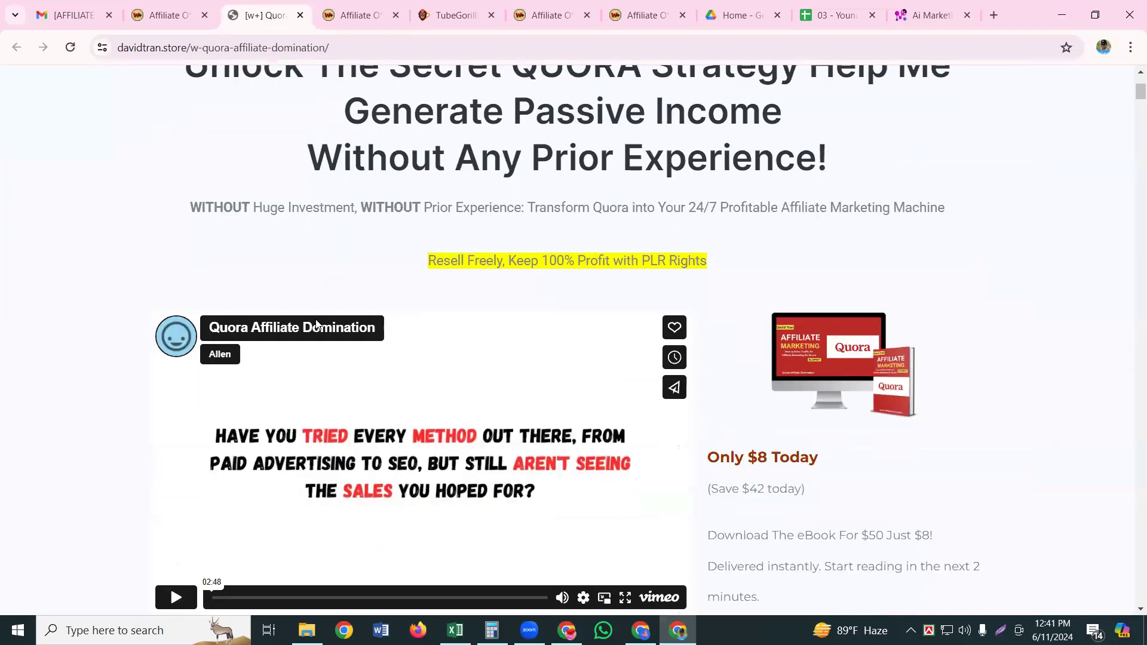
pyautogui.scroll(-4, 317, 324)
pyautogui.scroll(-3, 322, 338)
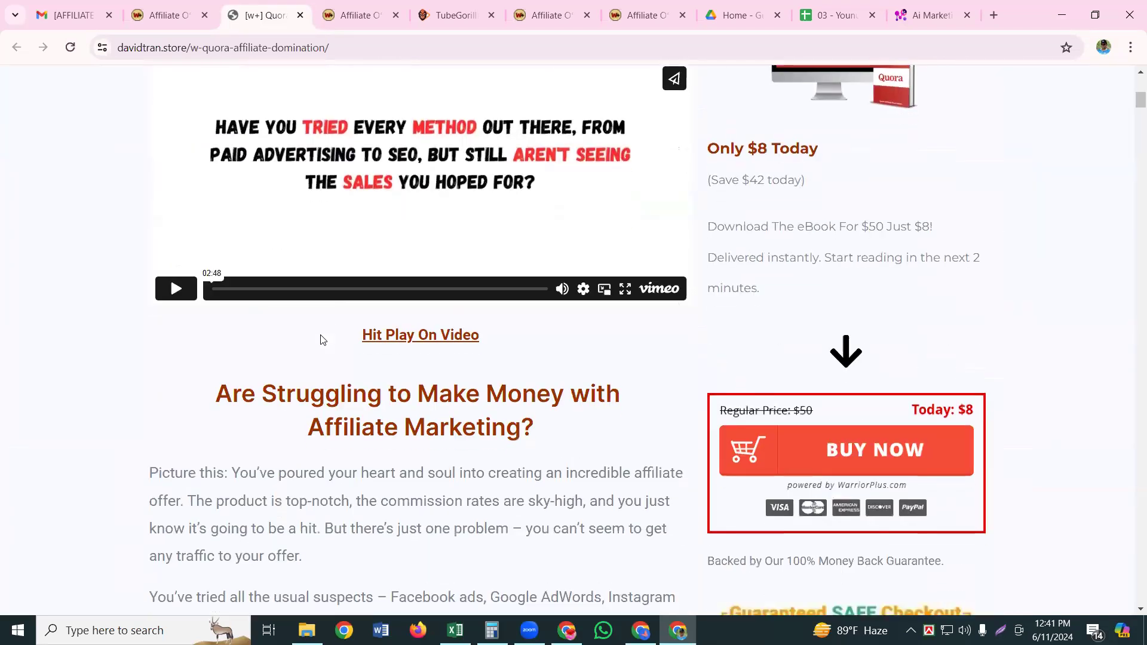
pyautogui.scroll(5, 321, 322)
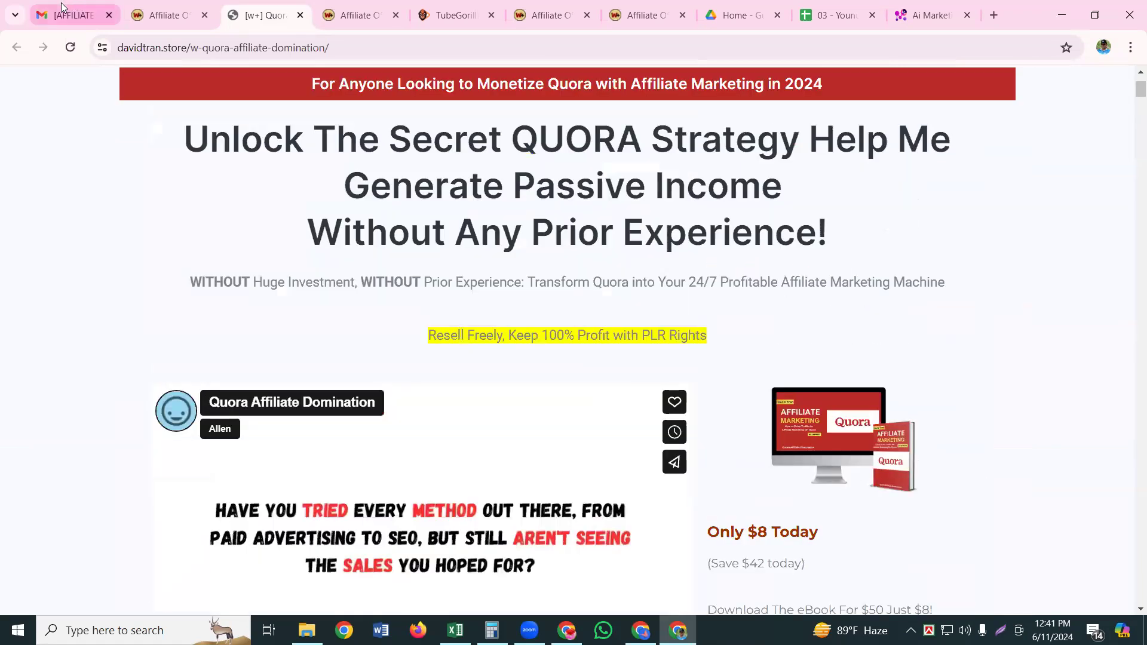
# Step: From the Gmail inbox, open the VidproAI Studio affiliate status email and follow its link to the WarriorPlus offer page
pyautogui.click(74, 17)
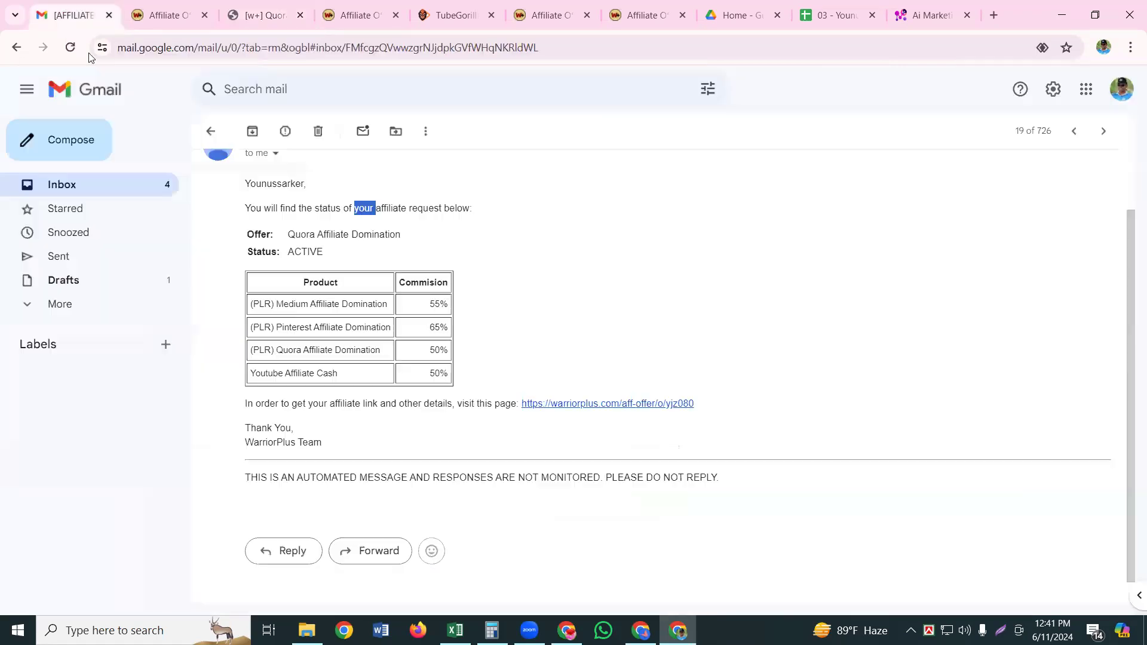
pyautogui.click(74, 182)
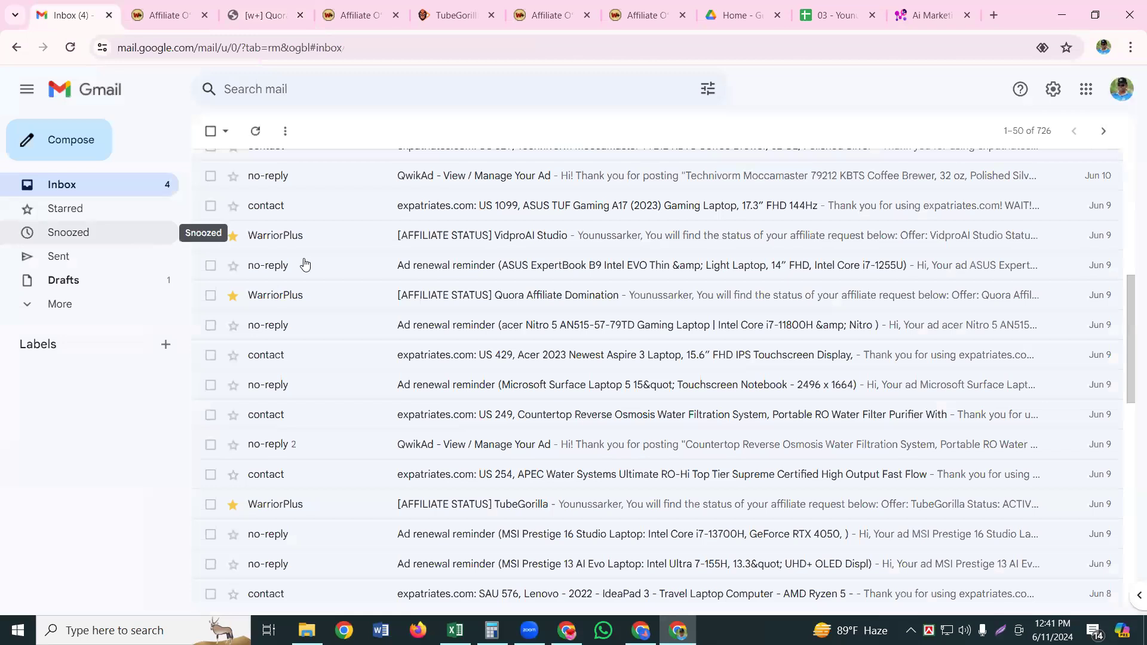
pyautogui.click(358, 239)
pyautogui.scroll(-1, 397, 305)
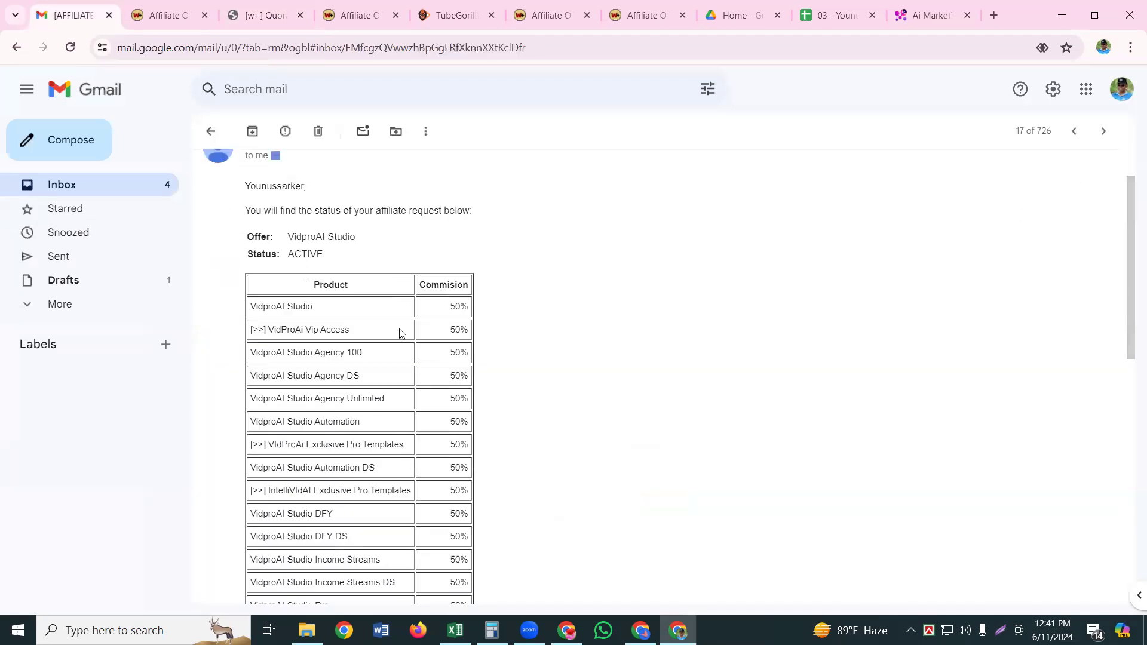
pyautogui.scroll(-5, 402, 359)
pyautogui.scroll(-4, 411, 383)
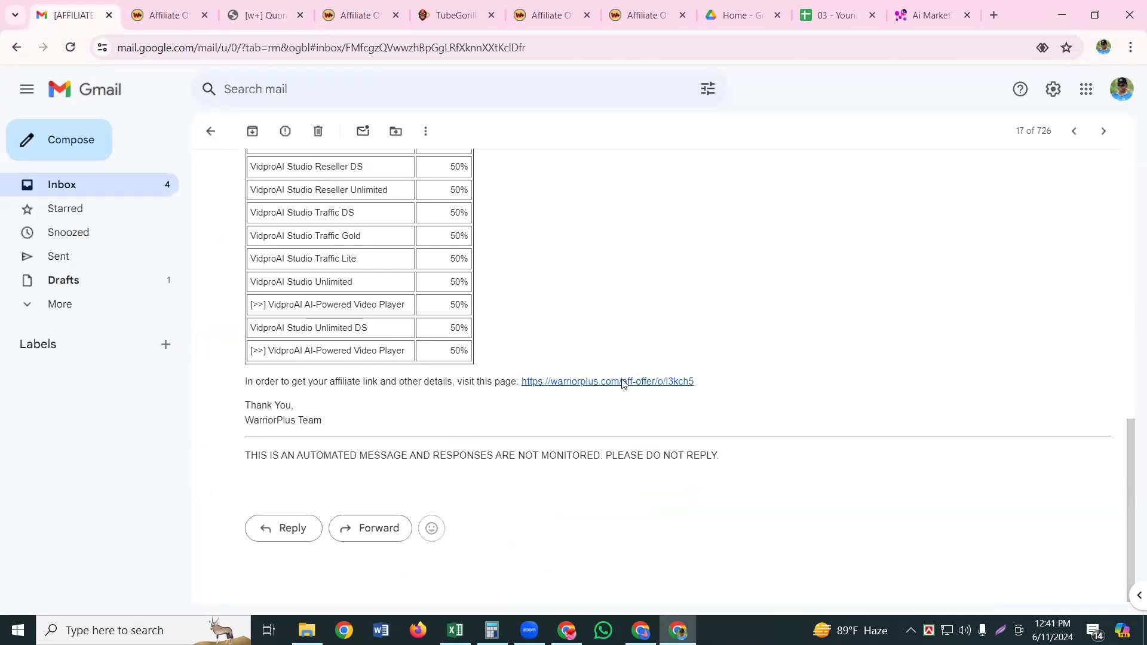
pyautogui.click(622, 383)
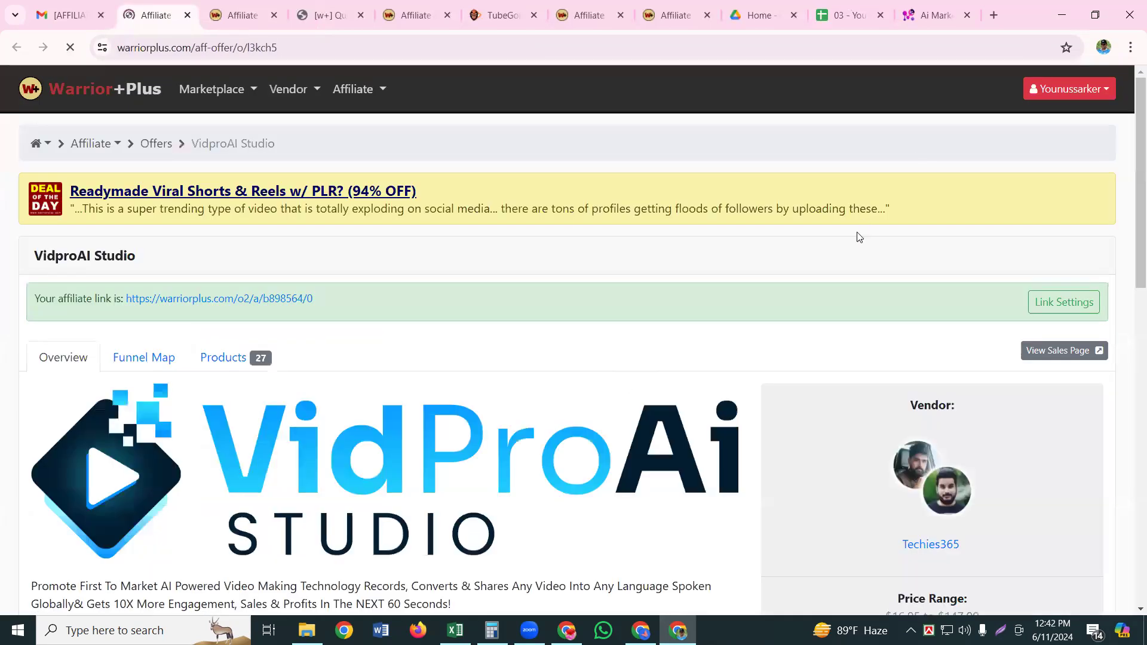
# Step: Open the VidproAI Studio affiliate link and skim its sales page from the headline through the video, pricing and game-changer sections
pyautogui.scroll(-1, 586, 244)
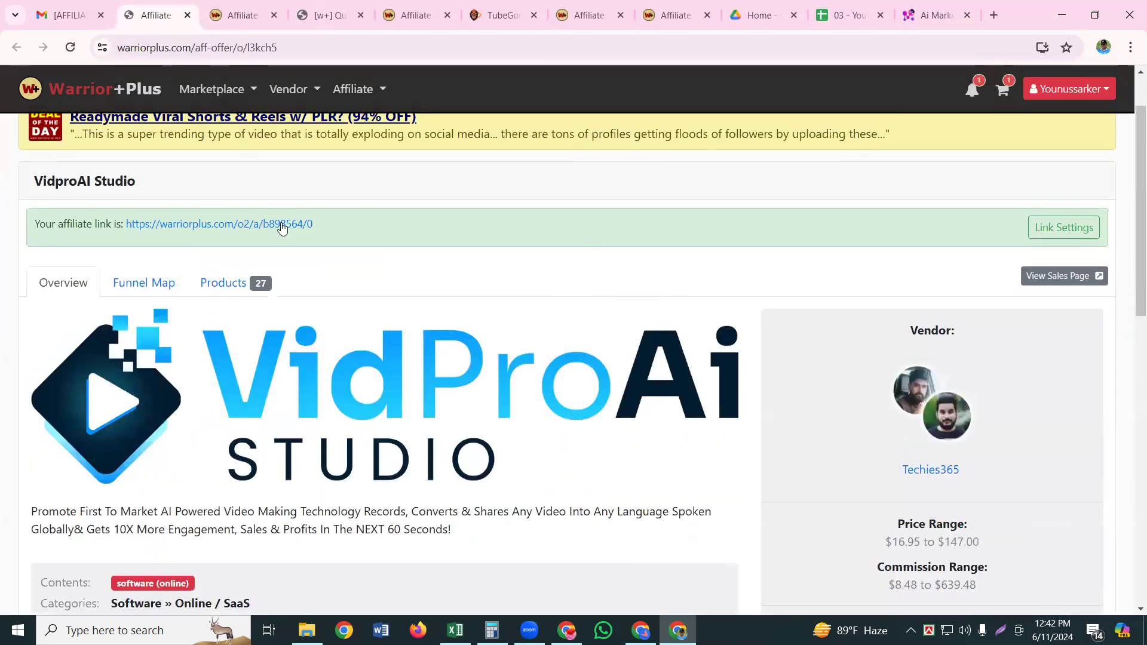
pyautogui.click(243, 223)
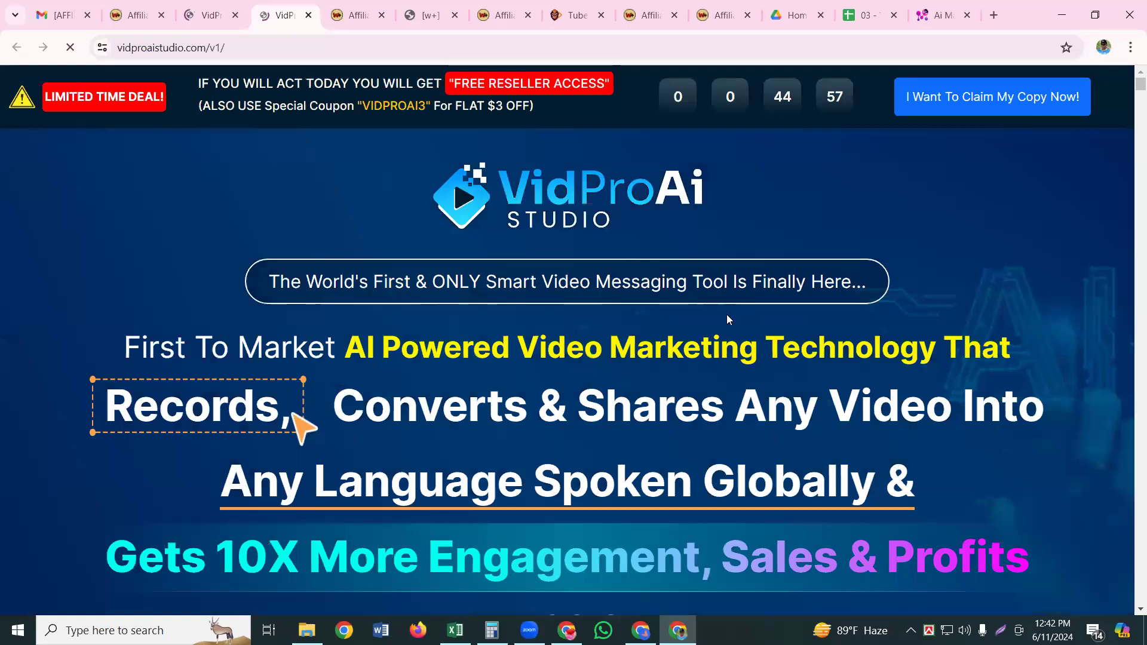
pyautogui.scroll(-3, 692, 436)
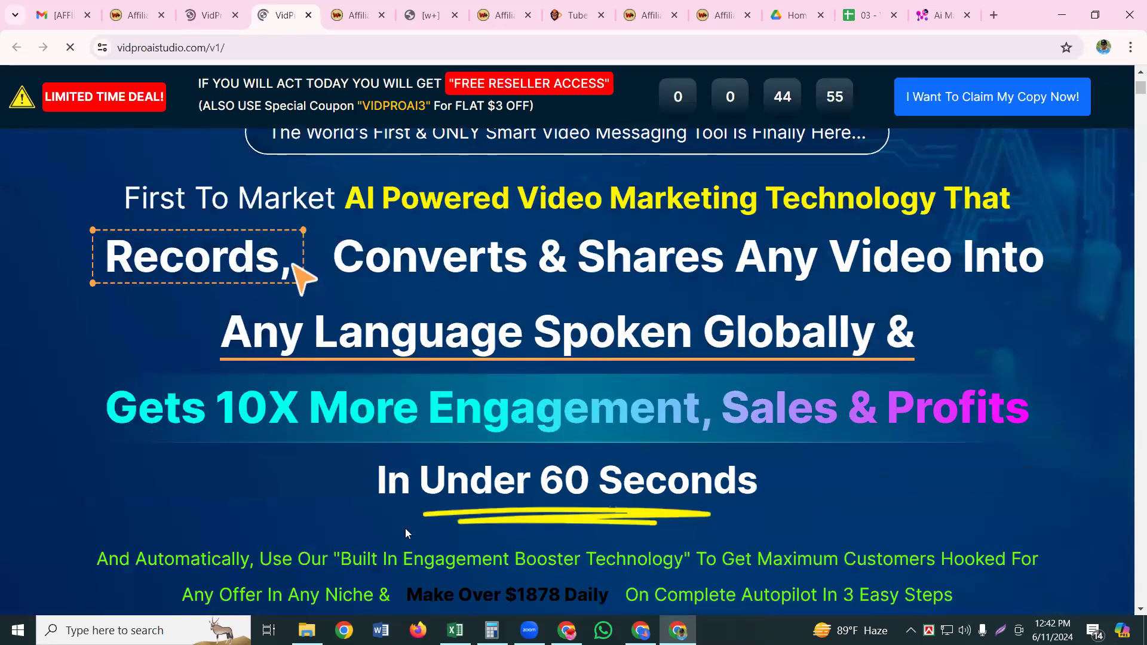
pyautogui.scroll(-4, 405, 529)
pyautogui.scroll(-5, 555, 579)
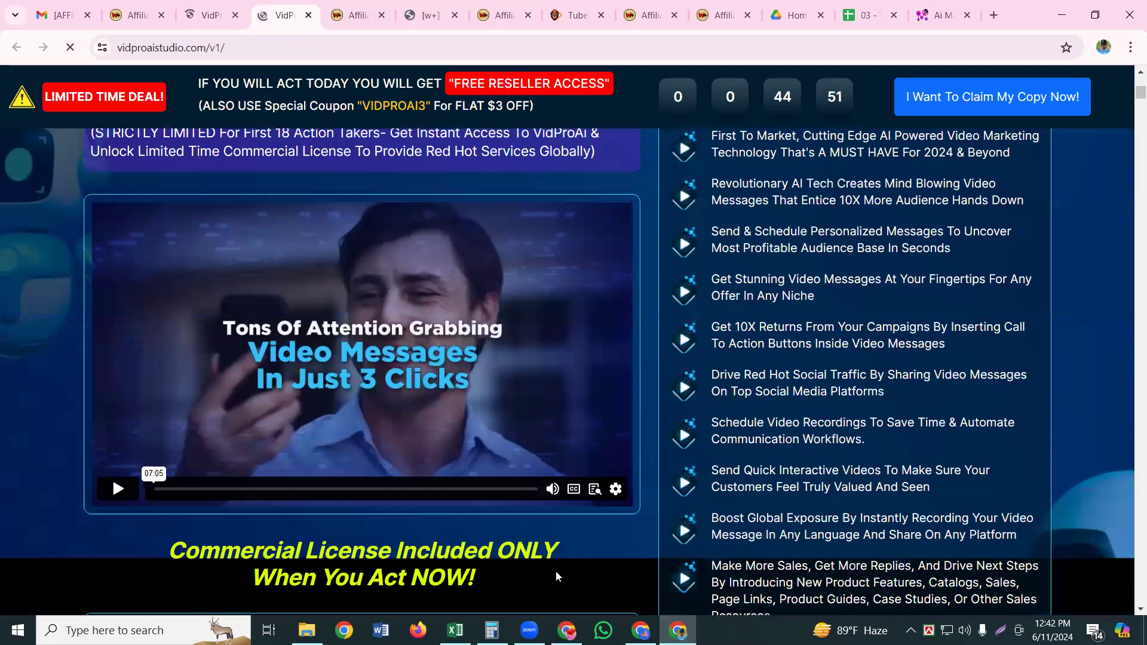
pyautogui.scroll(-4, 573, 490)
pyautogui.scroll(-8, 593, 414)
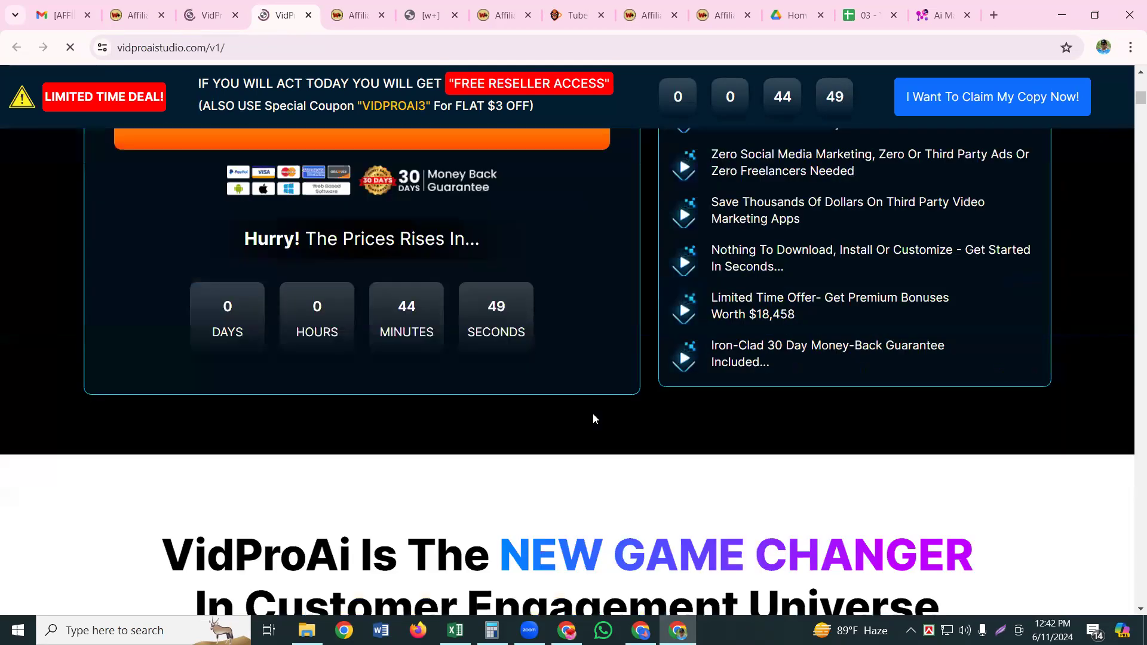
pyautogui.scroll(4, 594, 392)
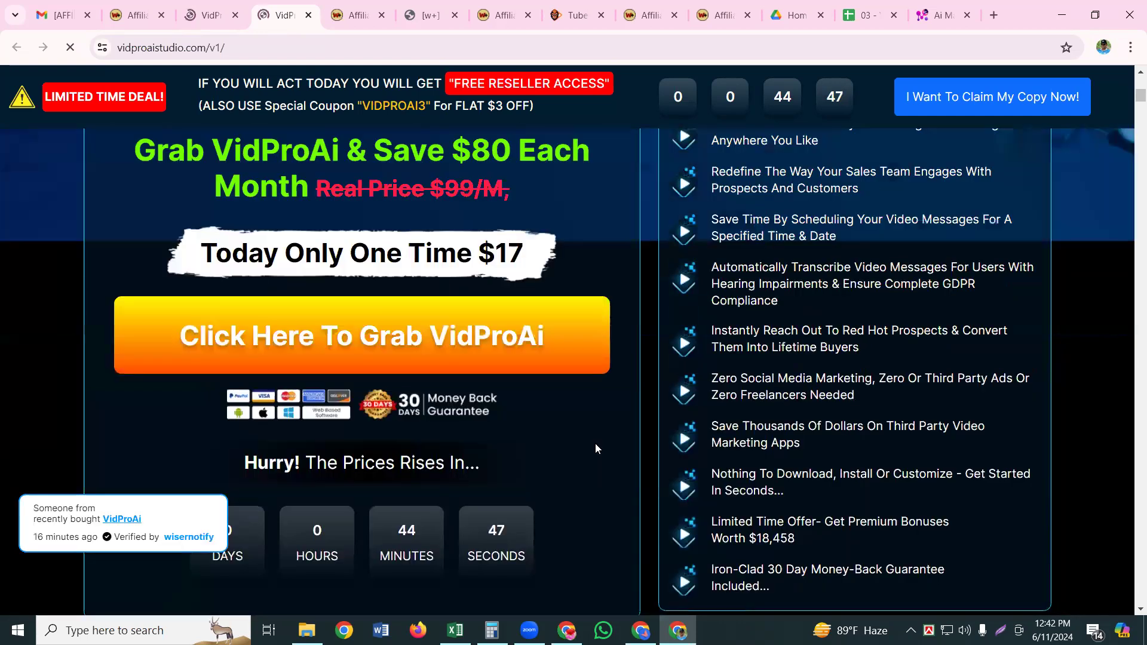
pyautogui.scroll(-4, 589, 395)
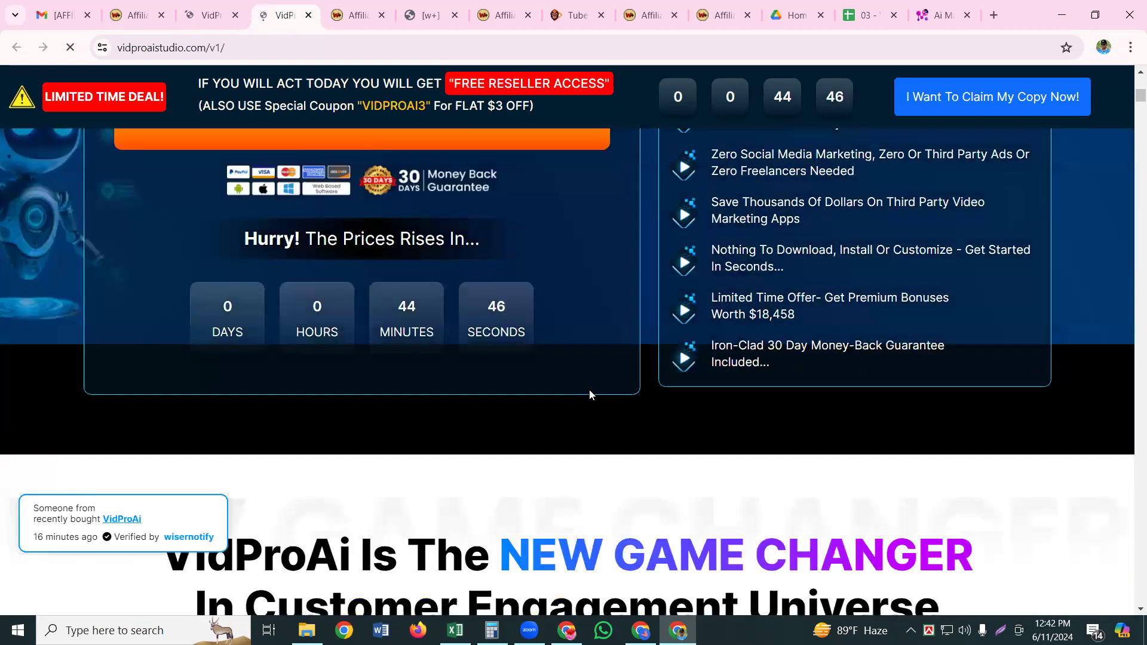
pyautogui.scroll(4, 590, 395)
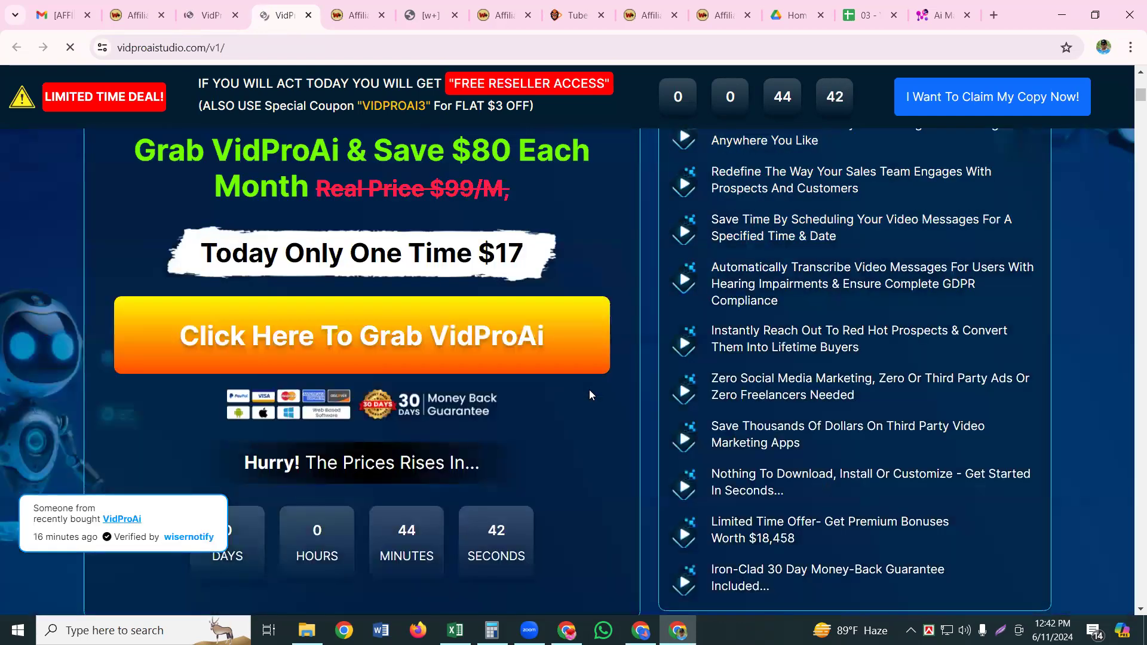
pyautogui.scroll(-4, 592, 481)
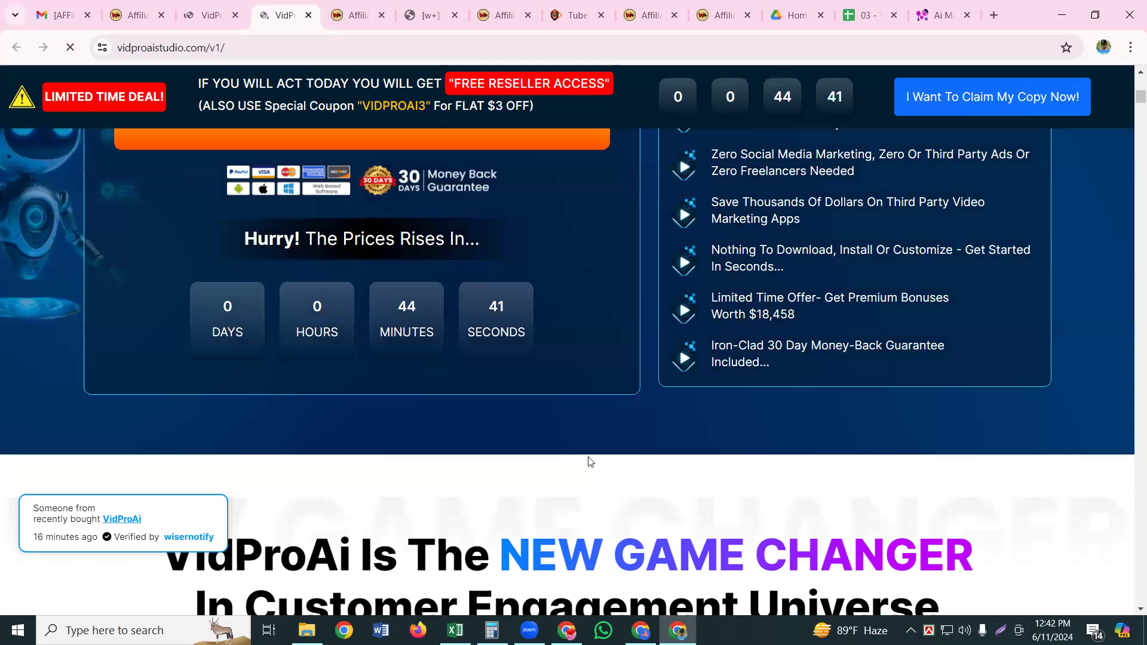
pyautogui.scroll(-5, 591, 461)
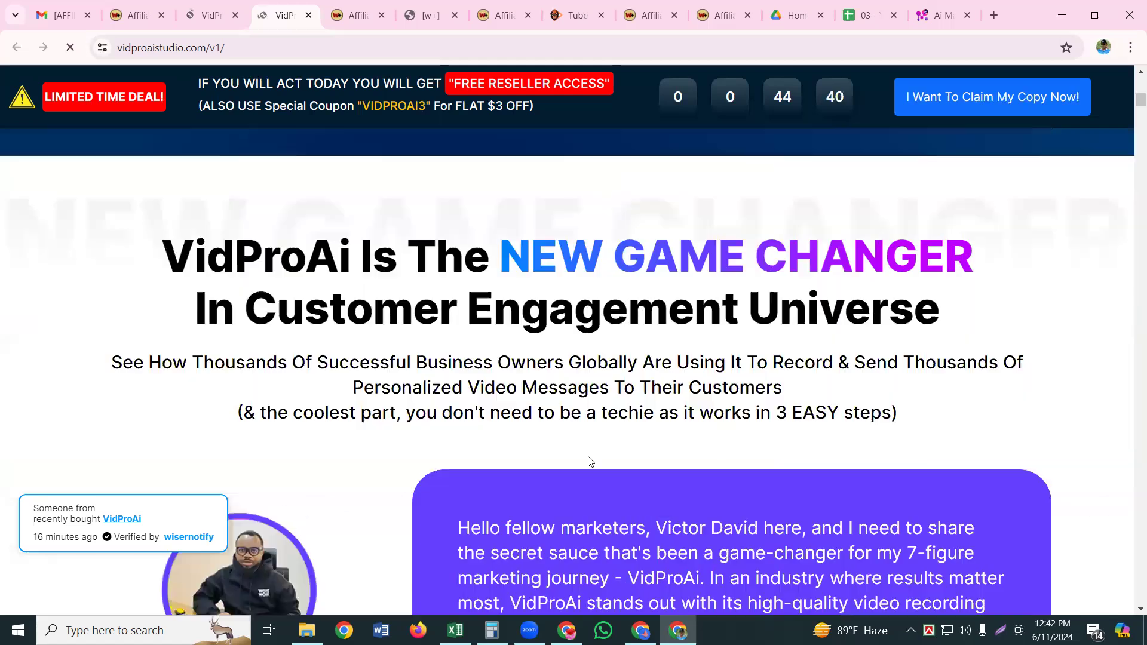
# Step: From the Gmail inbox, open the Recurring Revenue Playbook affiliate status email and follow its link to the WarriorPlus offer page
pyautogui.click(54, 13)
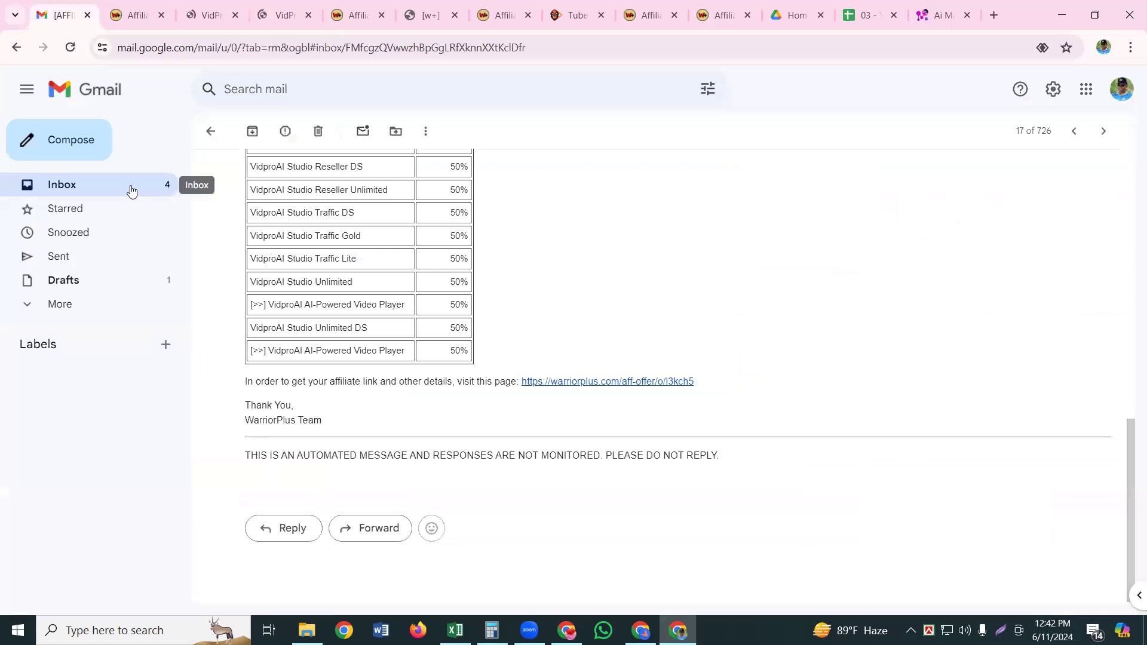
pyautogui.click(131, 188)
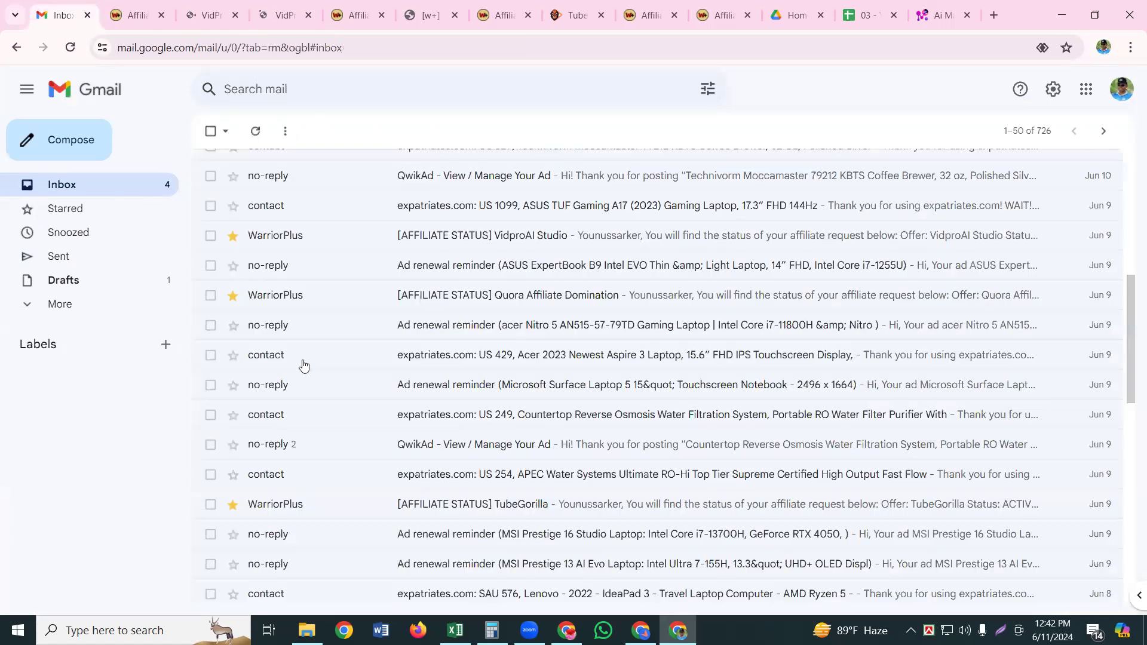
pyautogui.scroll(3, 304, 366)
pyautogui.scroll(1, 304, 366)
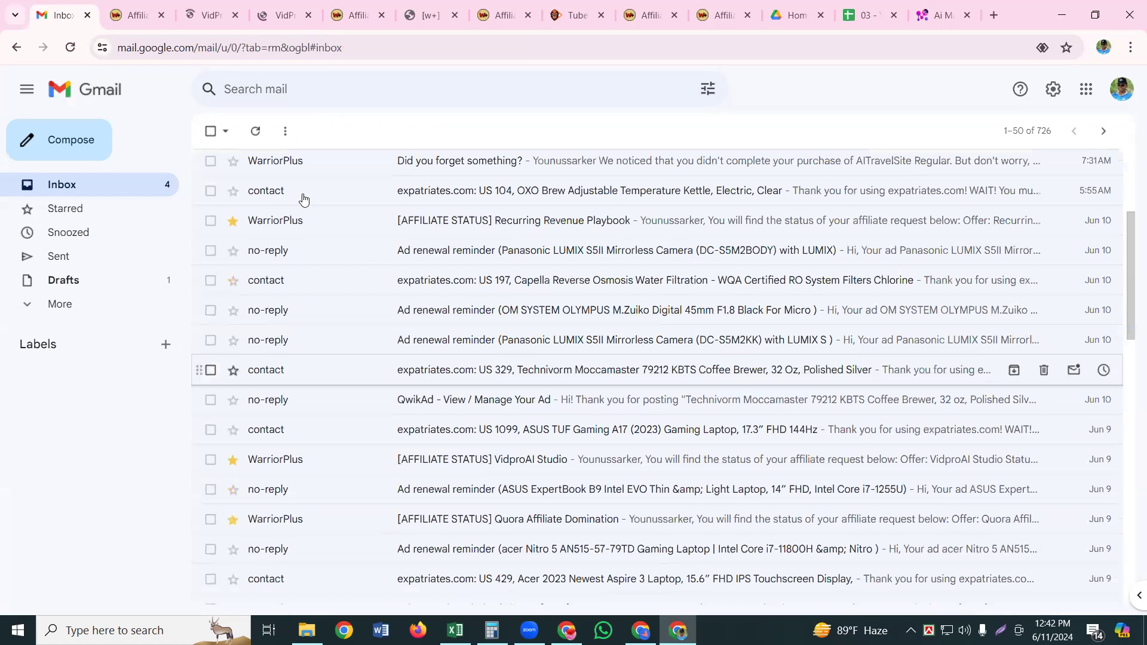
pyautogui.click(357, 225)
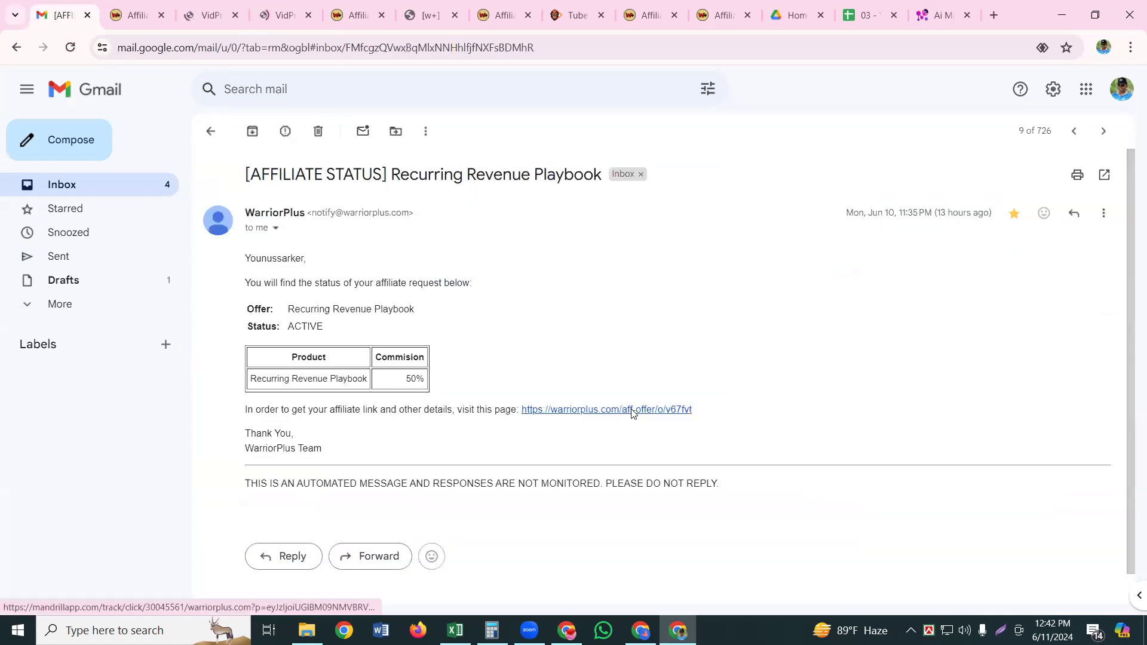
pyautogui.click(634, 411)
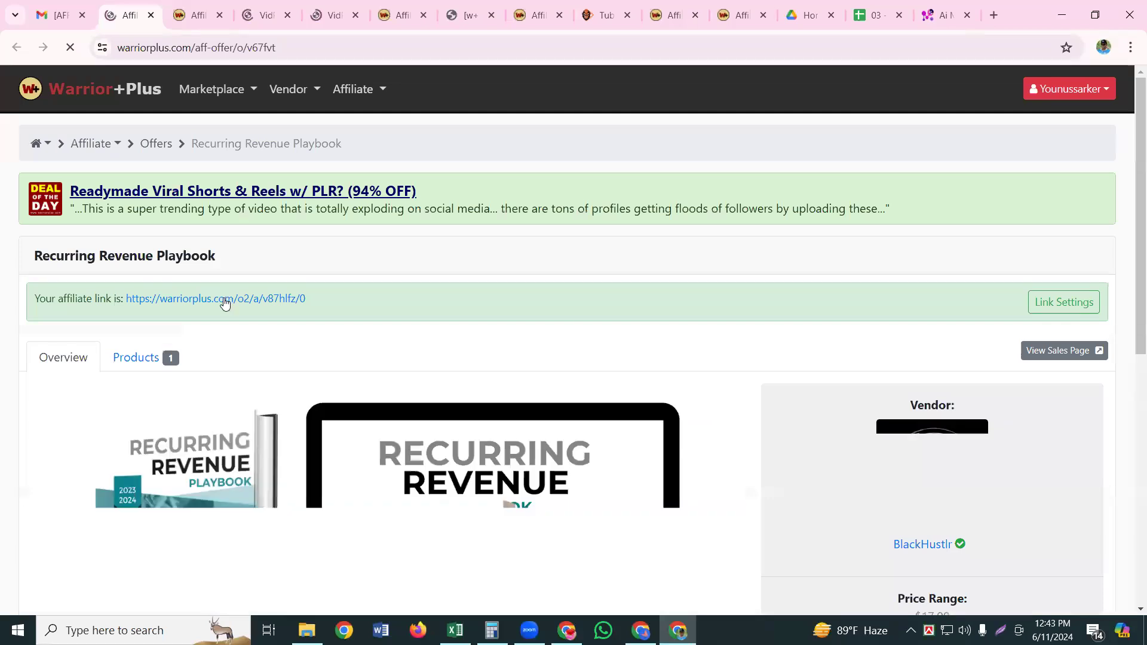
# Step: Open the Recurring Revenue Playbook affiliate link and follow the sales page's instant access offer to the checkout page
pyautogui.scroll(-2, 226, 369)
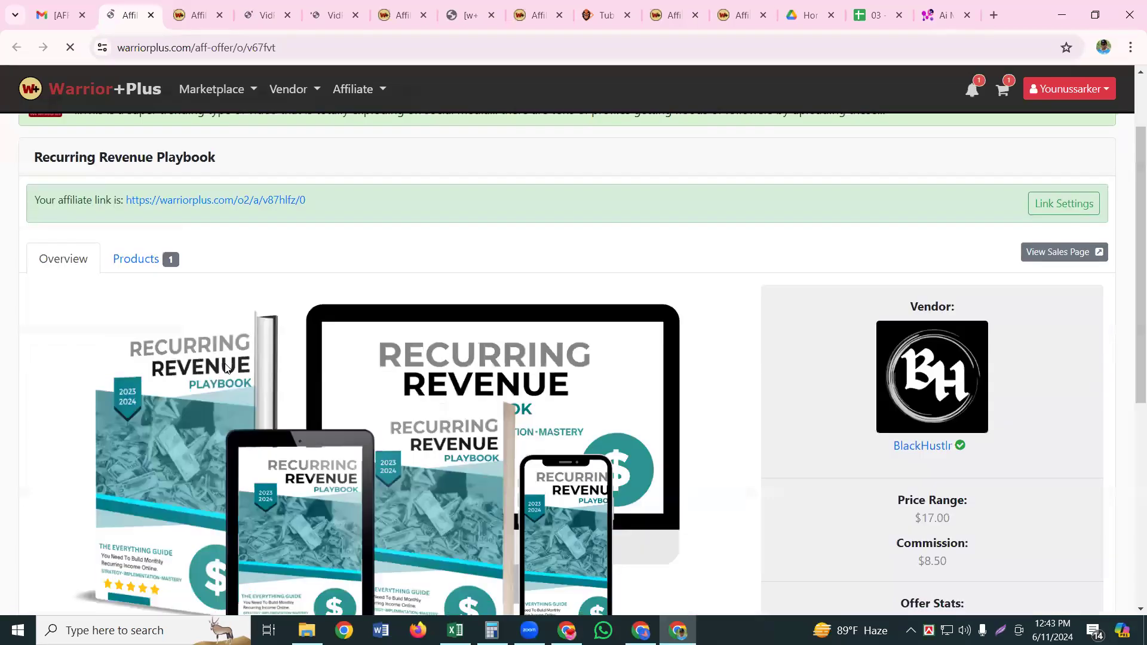
pyautogui.scroll(1, 226, 369)
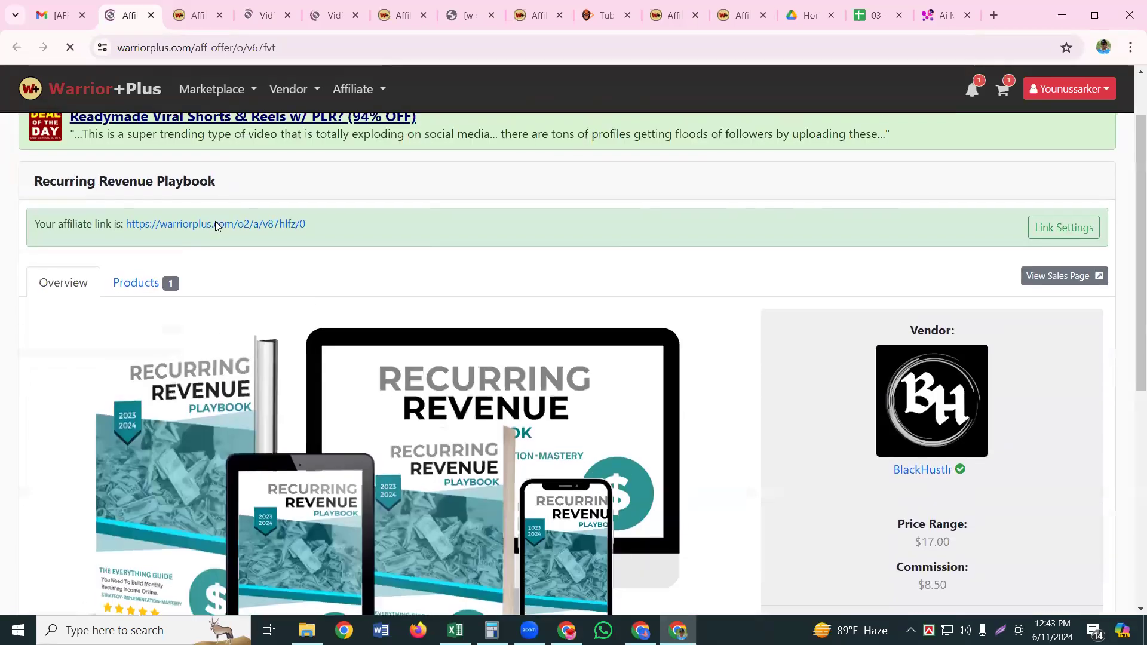
pyautogui.click(217, 224)
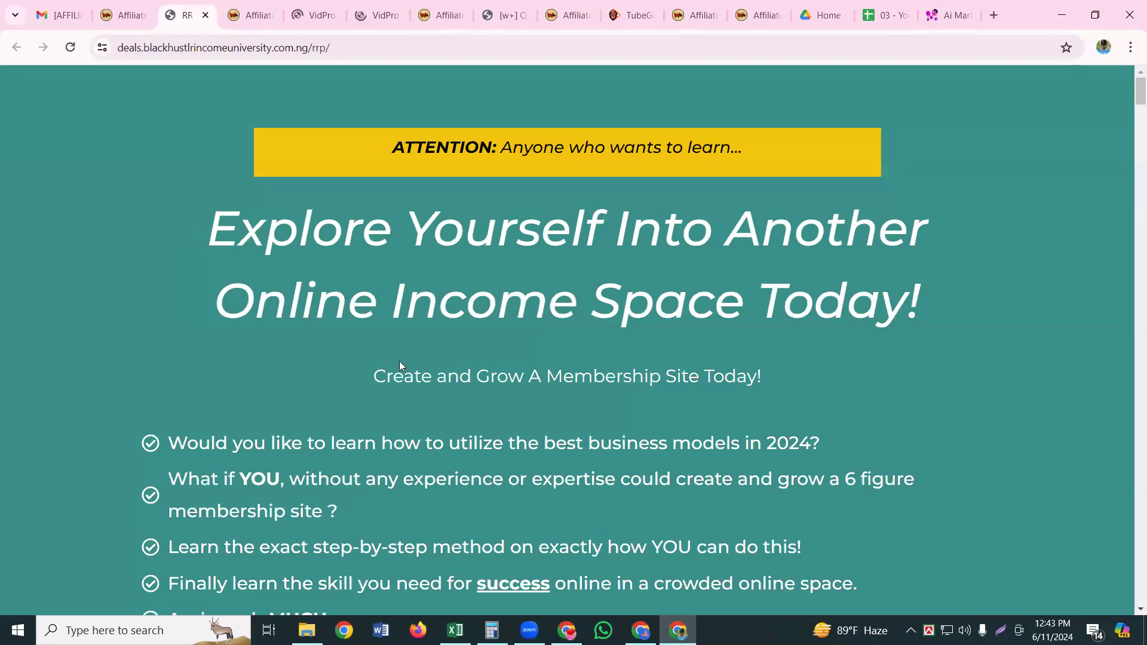
pyautogui.scroll(-2, 399, 361)
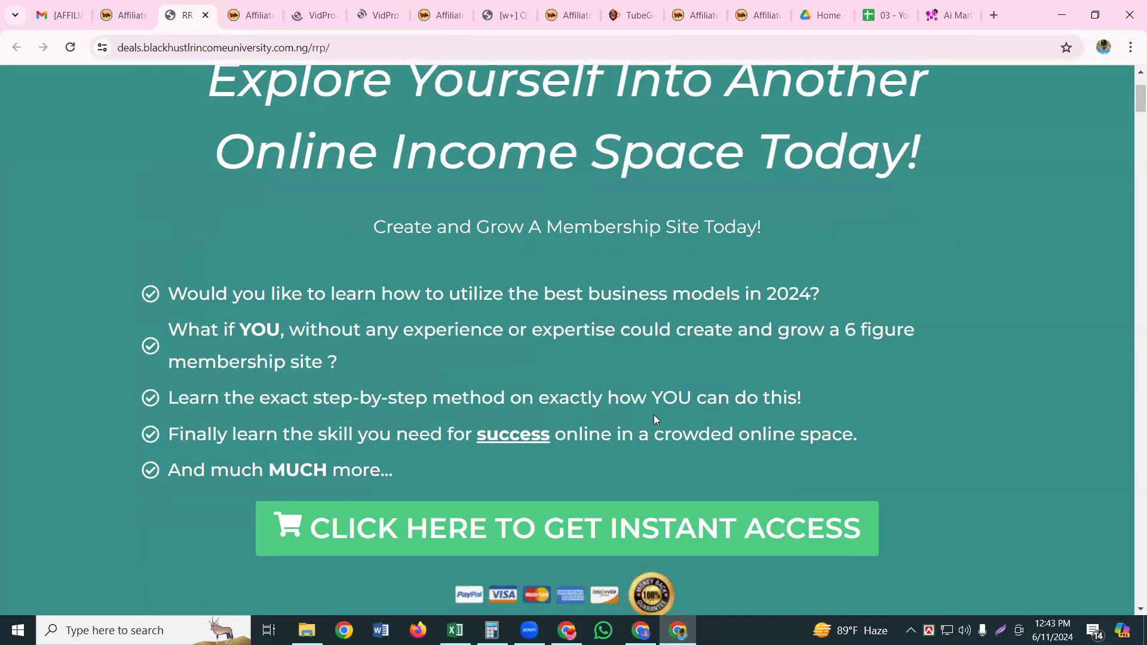
pyautogui.click(665, 530)
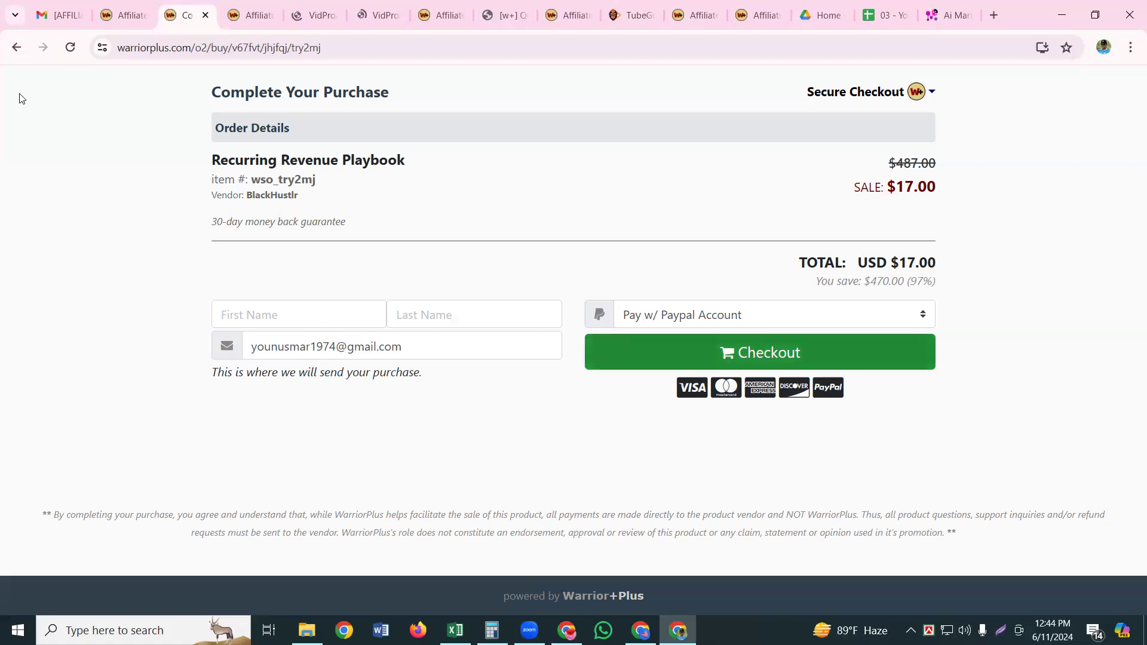
# Step: Close all the open WarriorPlus offer, checkout and product sales pages, including those for VidproAI Studio, Quora Affiliate Domination and TubeGorilla
pyautogui.click(149, 16)
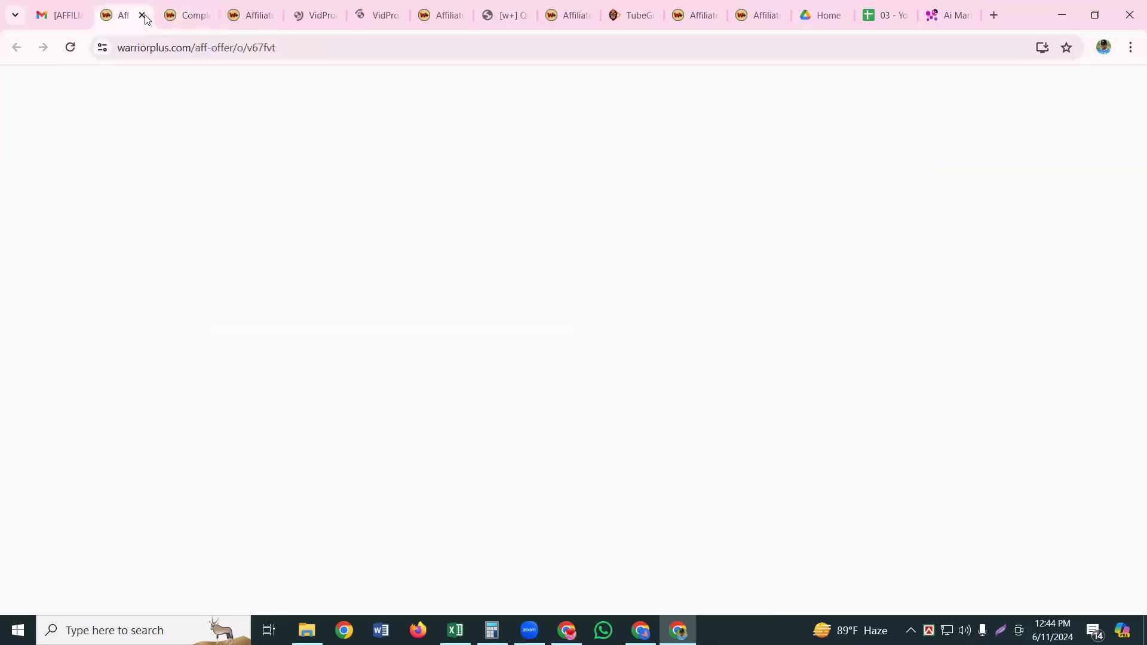
pyautogui.click(142, 16)
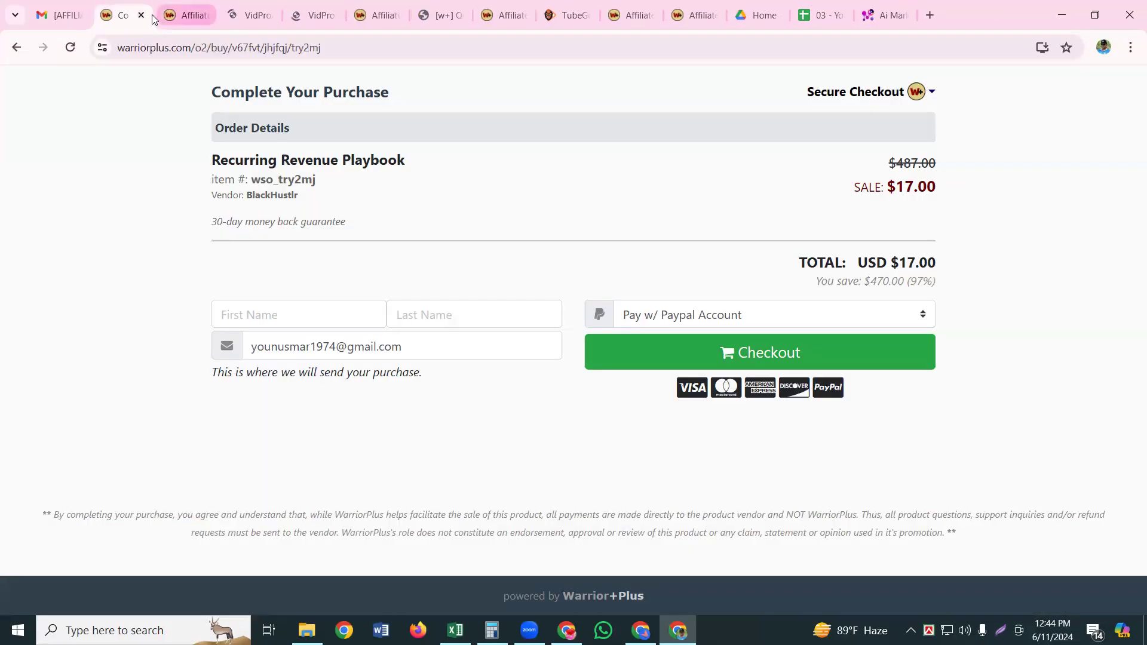
pyautogui.click(142, 15)
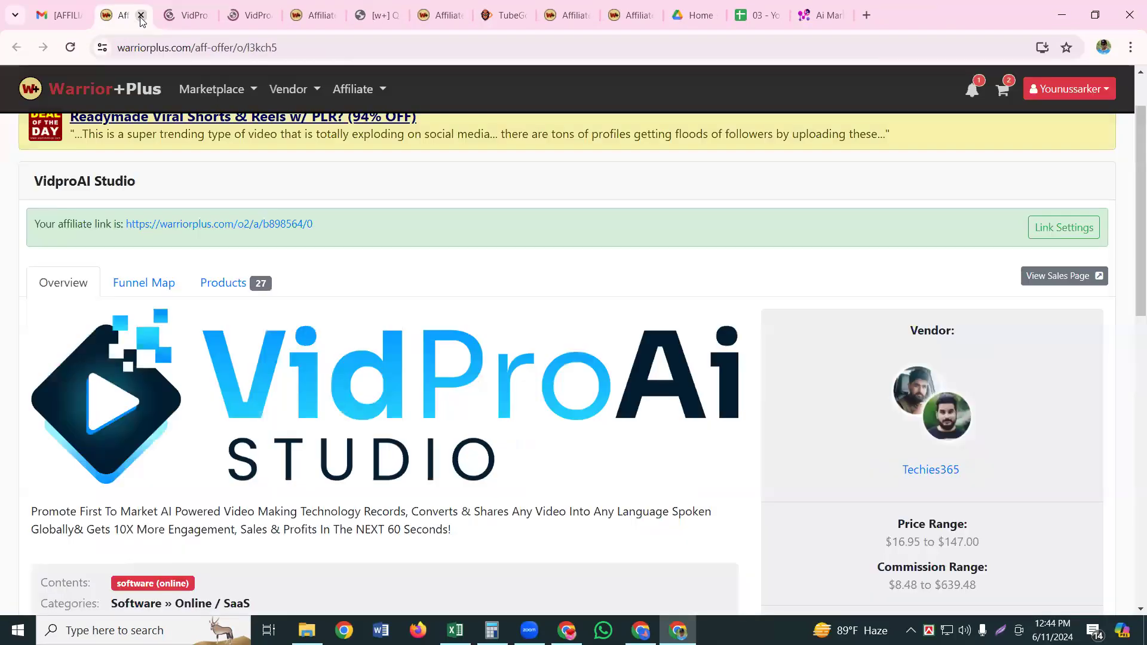
pyautogui.click(142, 16)
pyautogui.click(141, 16)
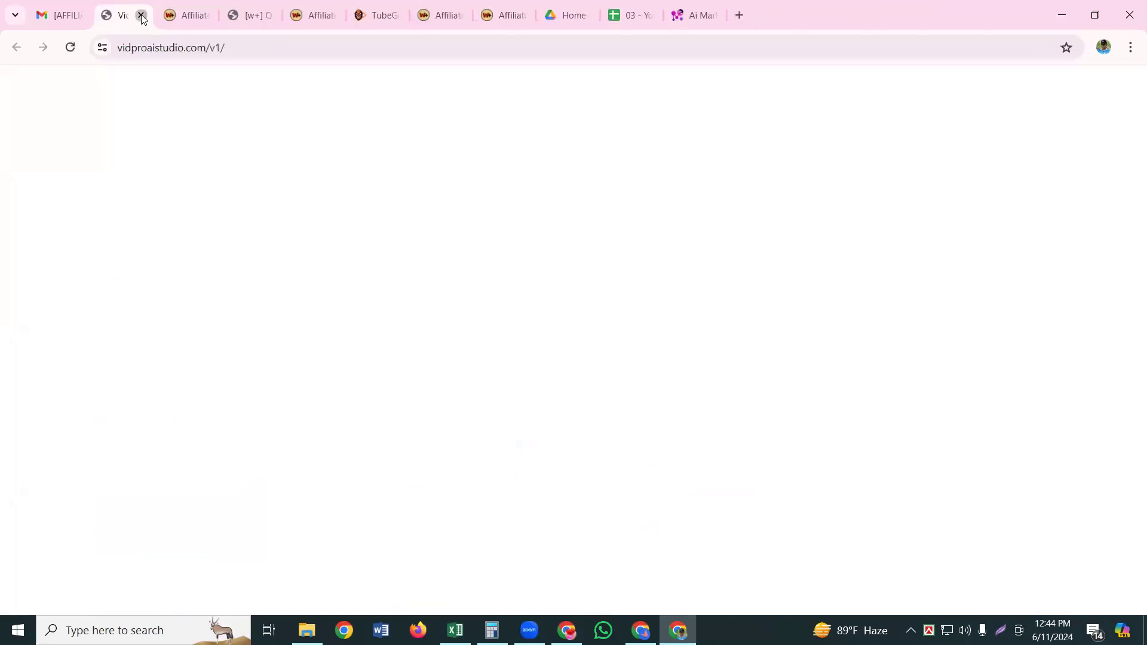
pyautogui.click(142, 16)
pyautogui.click(142, 16)
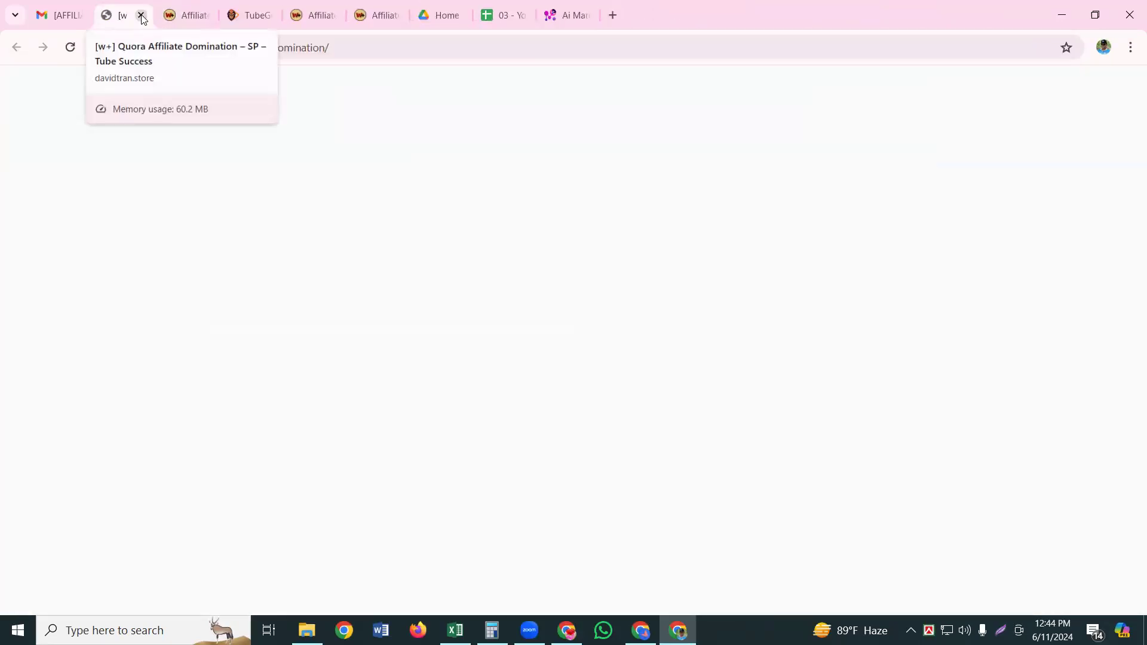
pyautogui.click(142, 16)
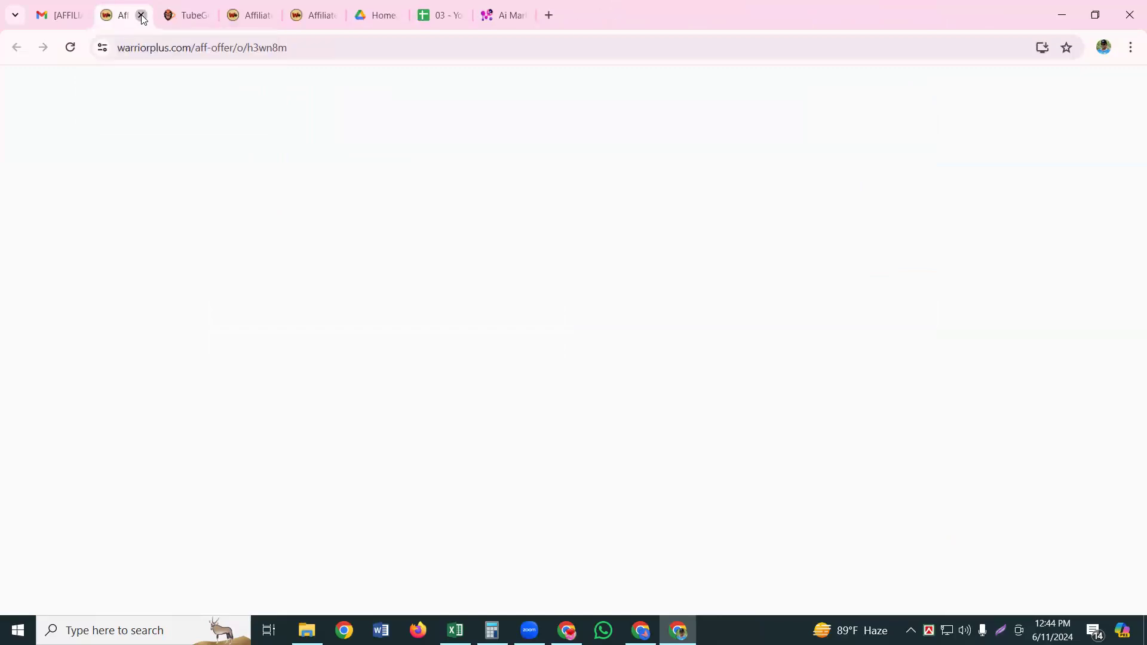
pyautogui.click(142, 15)
pyautogui.click(142, 16)
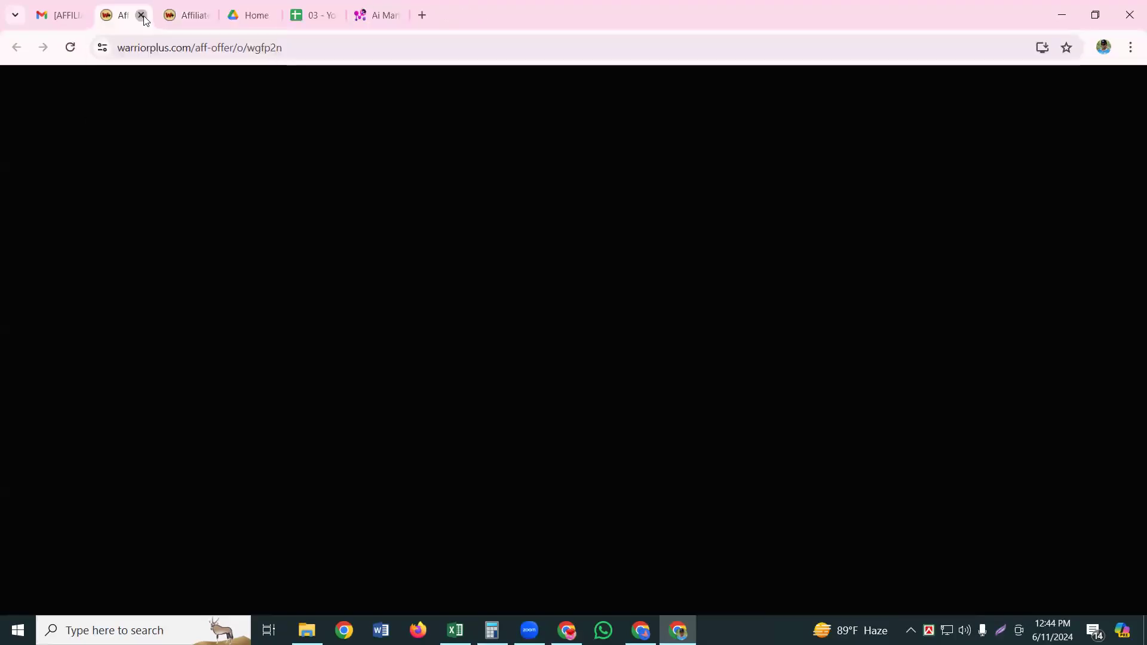
pyautogui.click(143, 16)
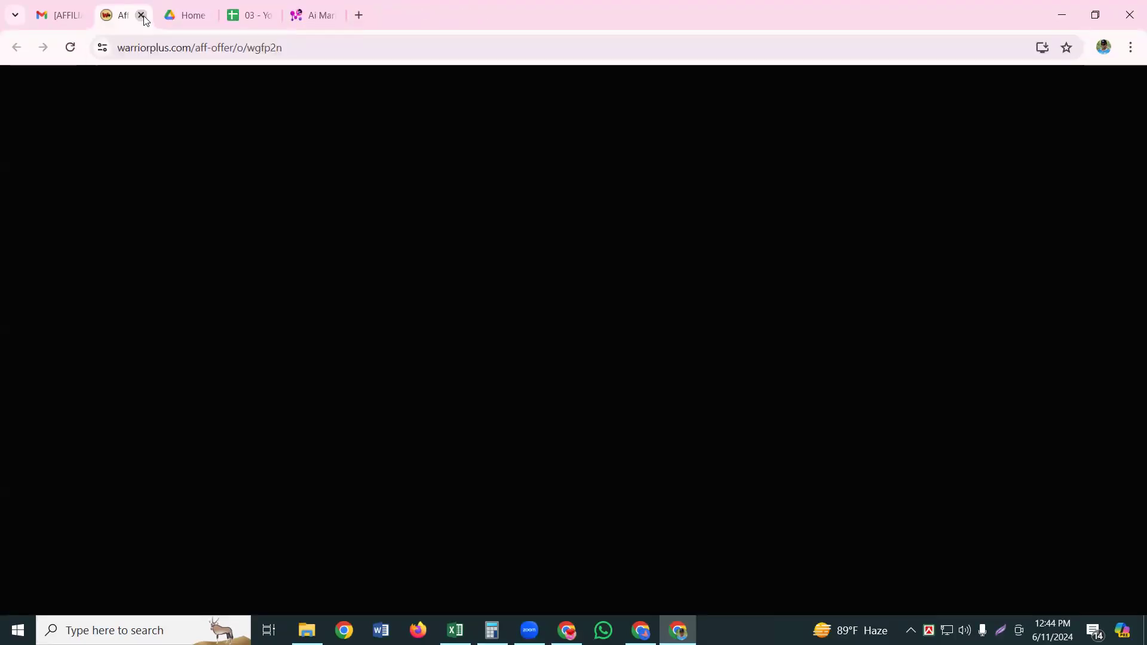
pyautogui.click(141, 16)
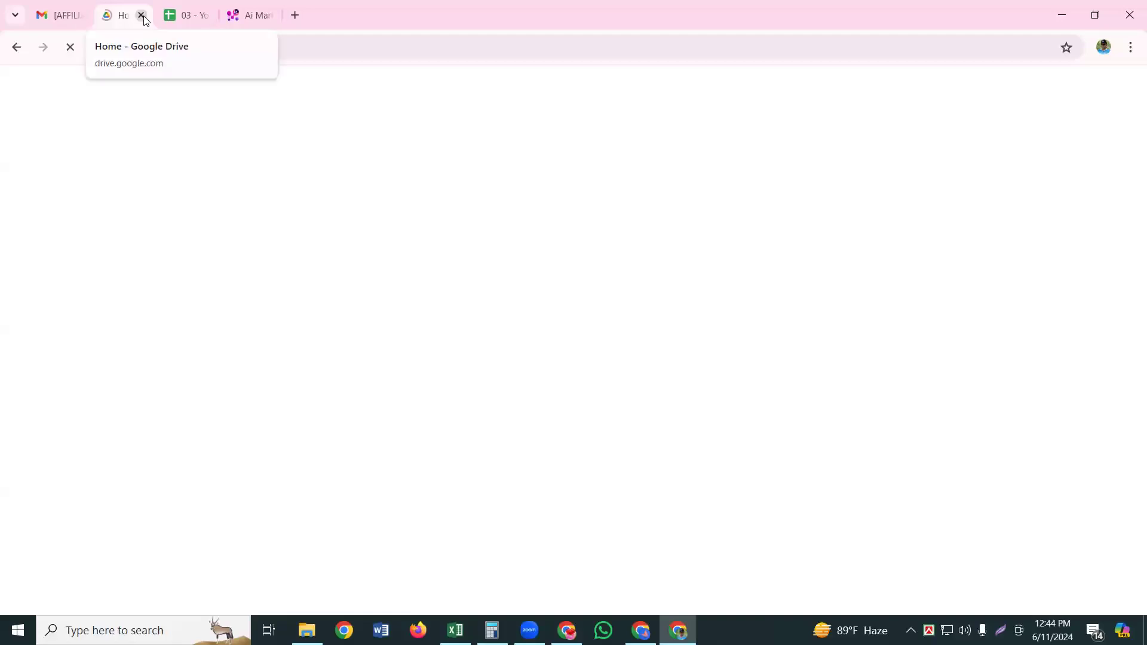
# Step: Close the Google Drive home page and the Ai MarketingHub deal page, keeping Gmail and the spreadsheet open
pyautogui.click(144, 17)
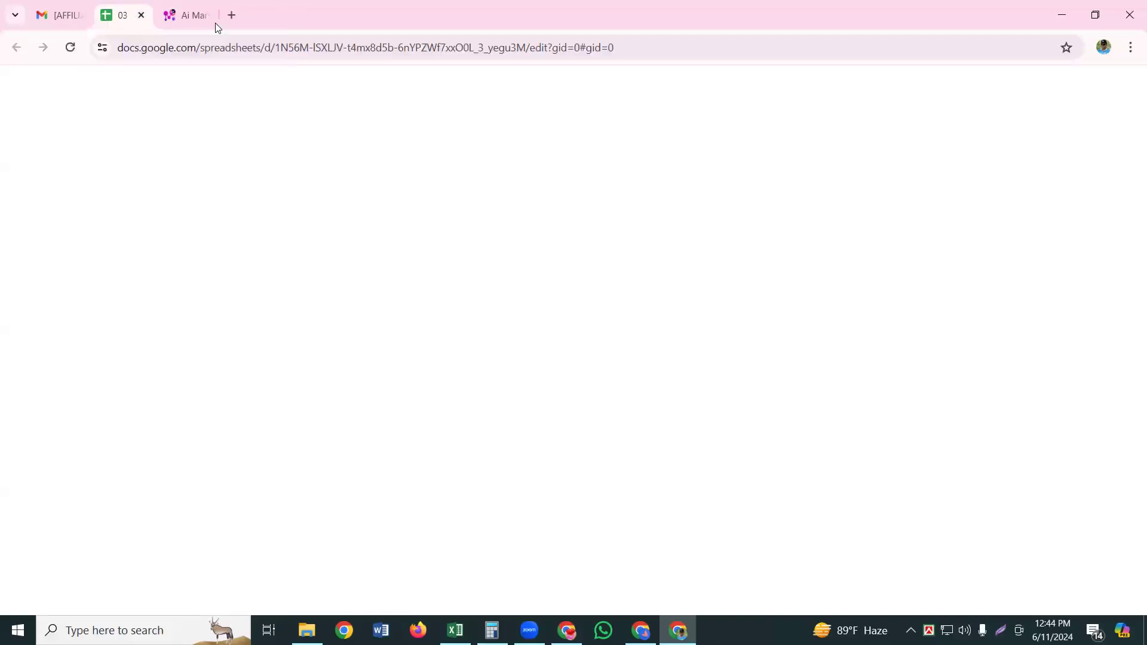
pyautogui.click(185, 17)
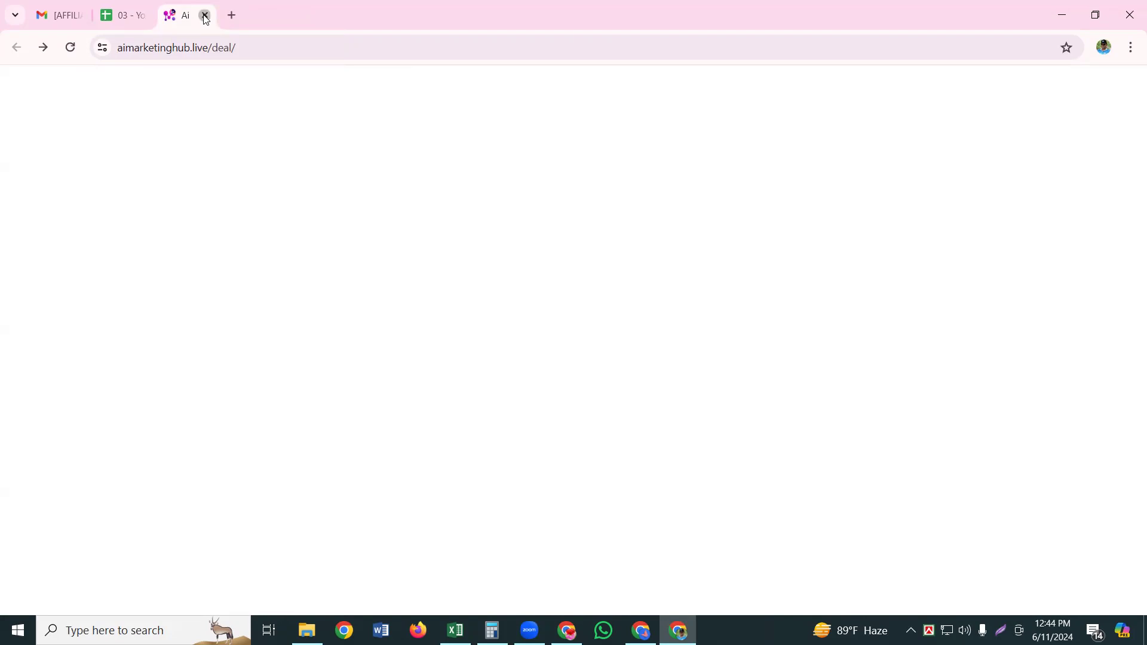
pyautogui.click(205, 16)
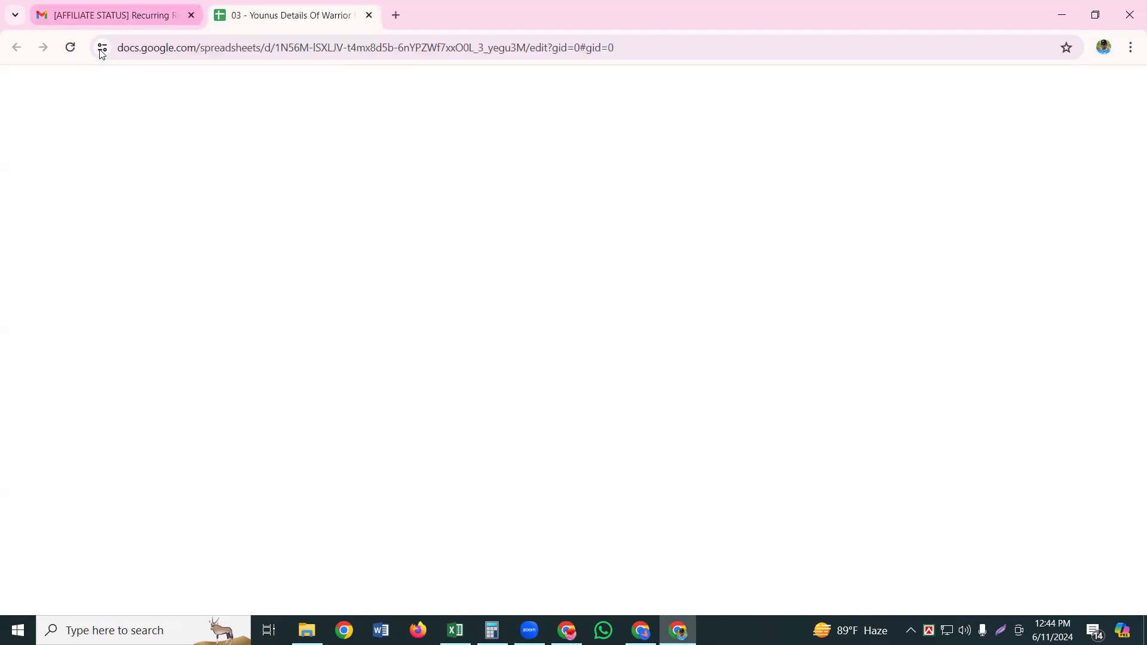
# Step: Go back to Gmail and return from the Recurring Revenue Playbook email to the start of the inbox list
pyautogui.click(103, 17)
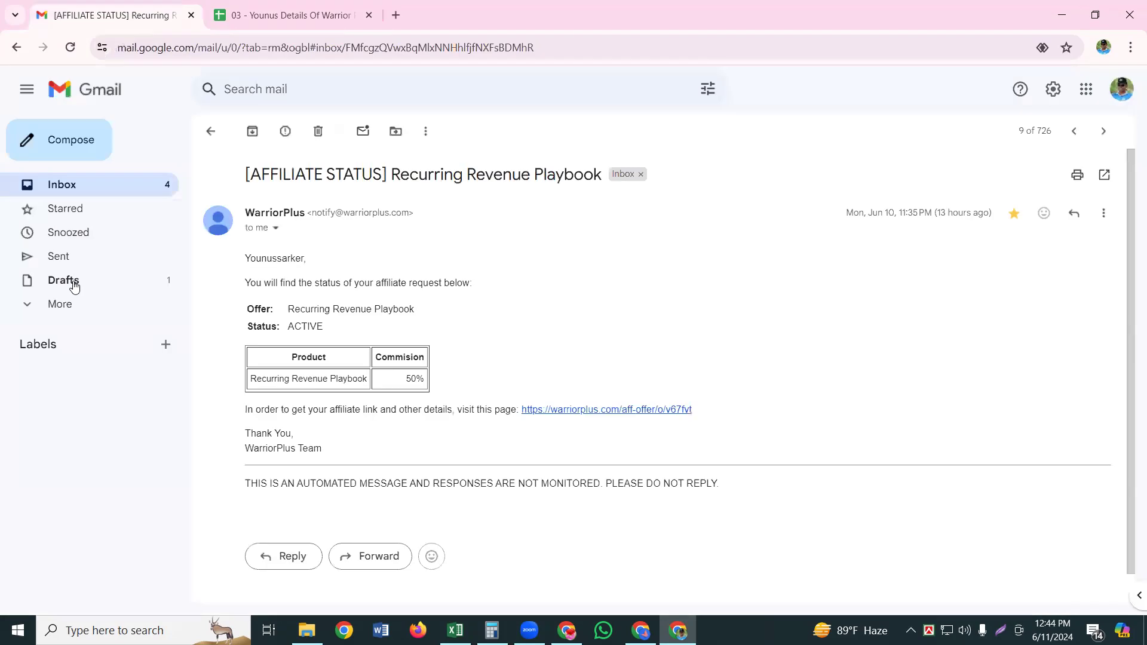
pyautogui.click(77, 187)
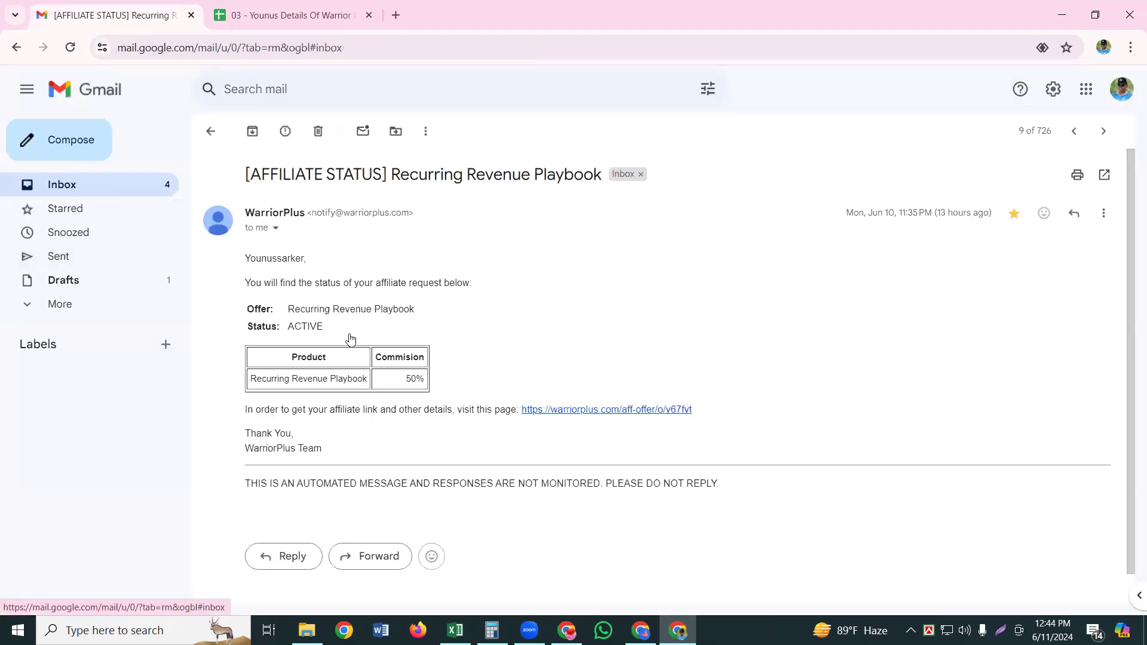
pyautogui.scroll(1, 359, 276)
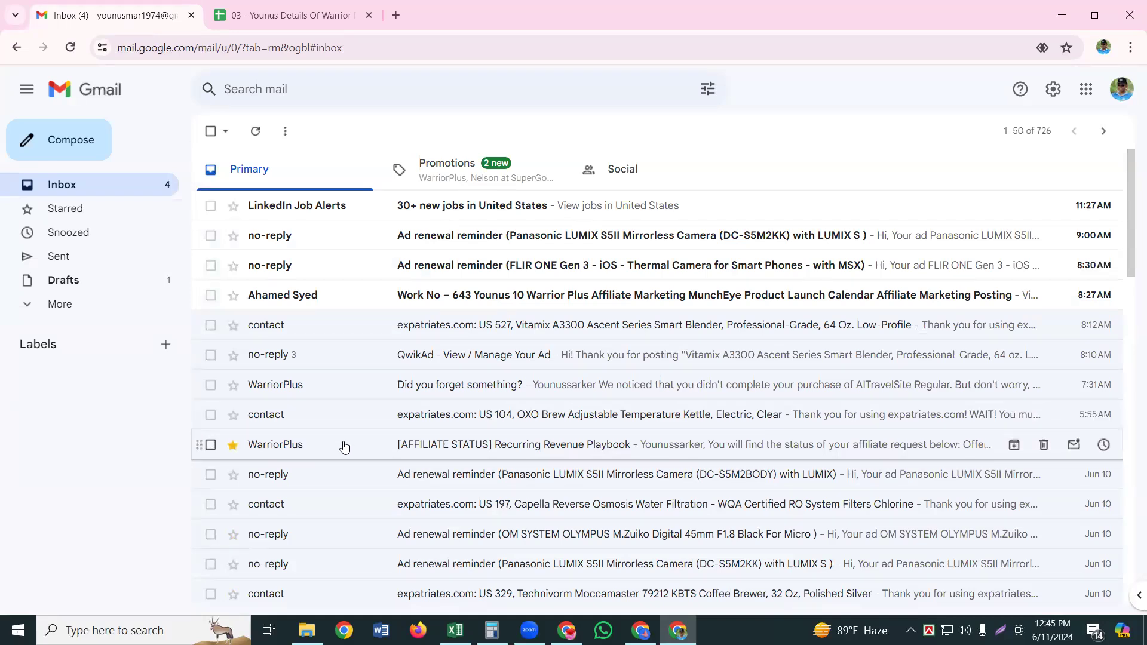
# Step: Look through the Gmail inbox for the starred WarriorPlus affiliate status emails, down to the Ai MarketingHub one
pyautogui.scroll(-1, 344, 447)
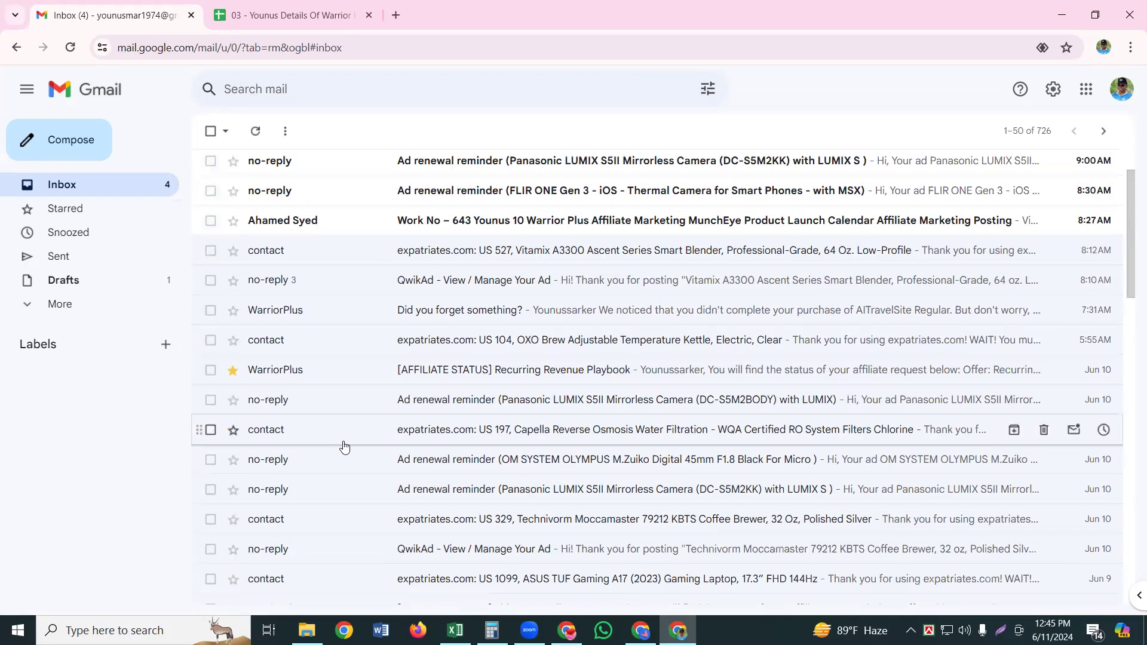
pyautogui.scroll(-4, 344, 447)
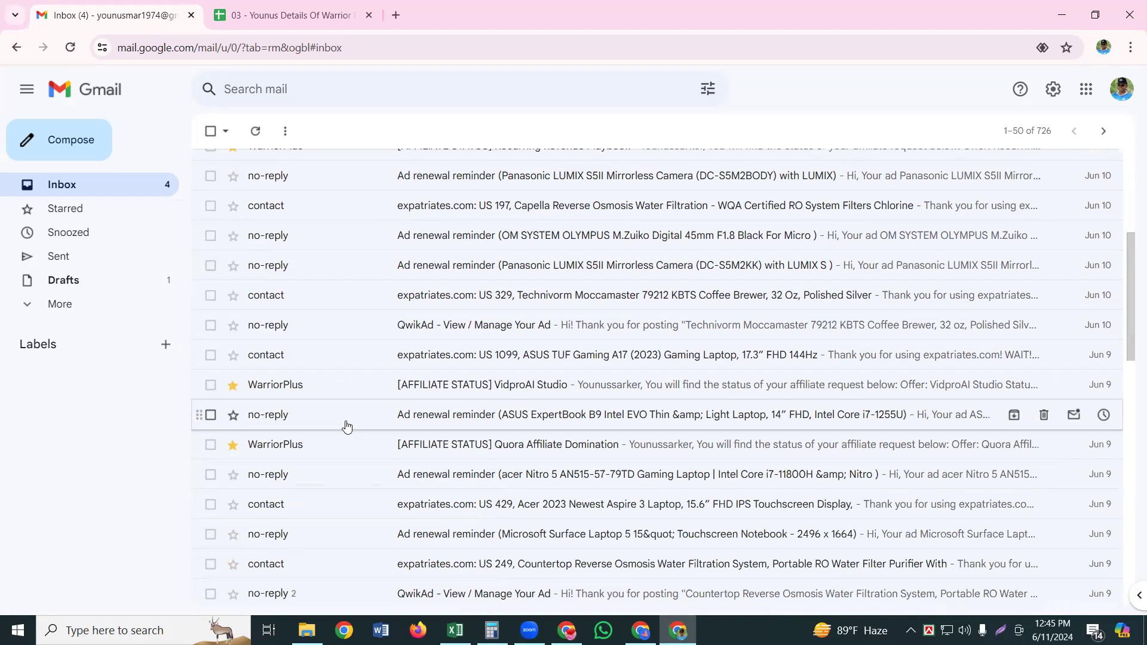
pyautogui.scroll(-2, 347, 426)
pyautogui.scroll(-1, 354, 440)
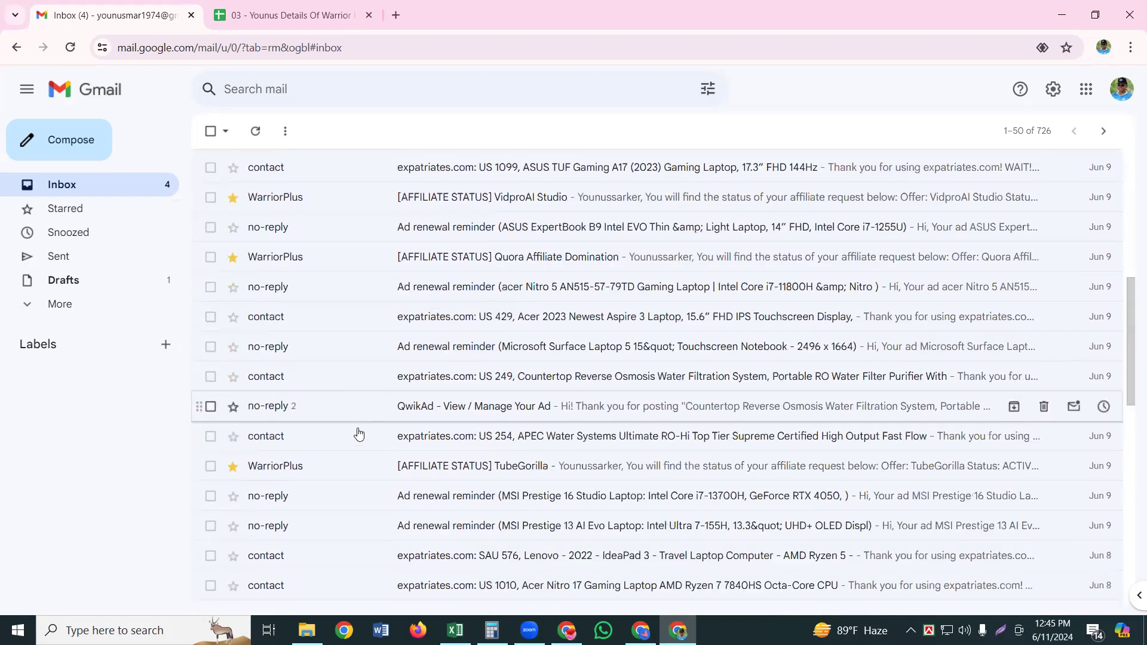
pyautogui.scroll(-10, 359, 434)
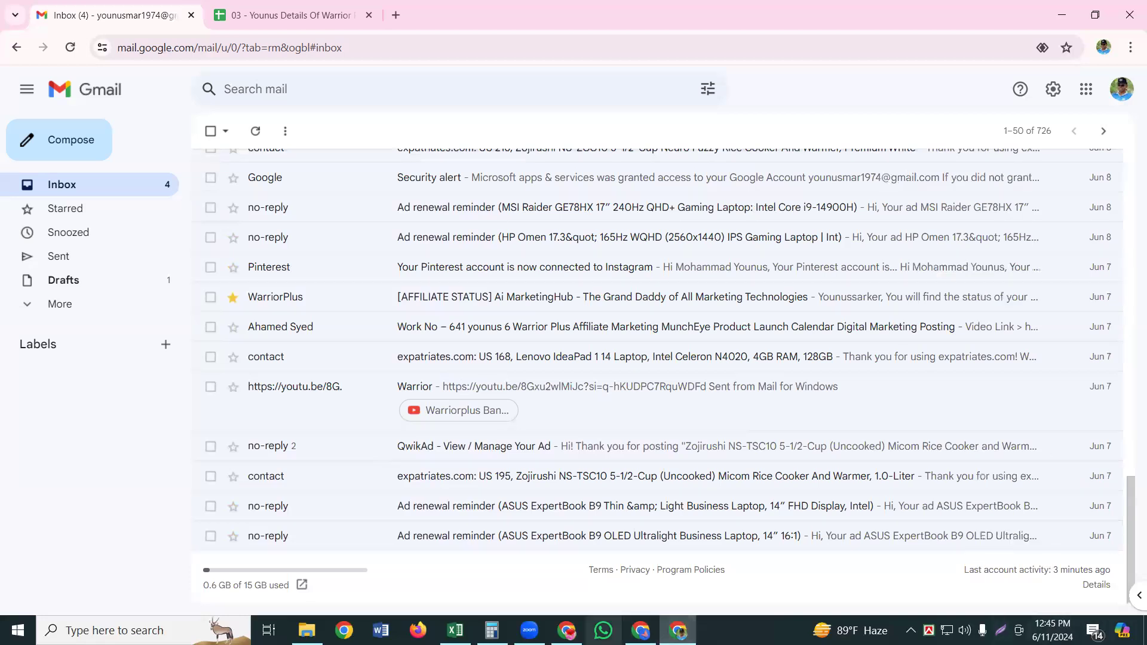
# Step: Switch to the other Chrome window and review the sample VidMails AI Review page in Google Sites
pyautogui.click(567, 630)
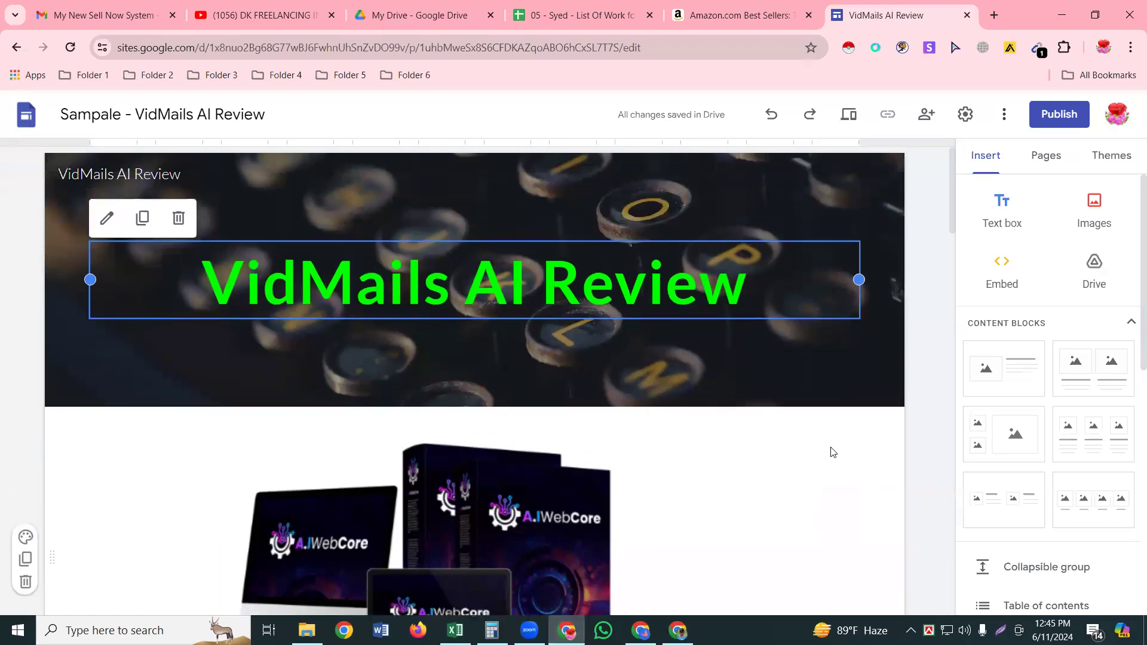
pyautogui.scroll(-15, 834, 452)
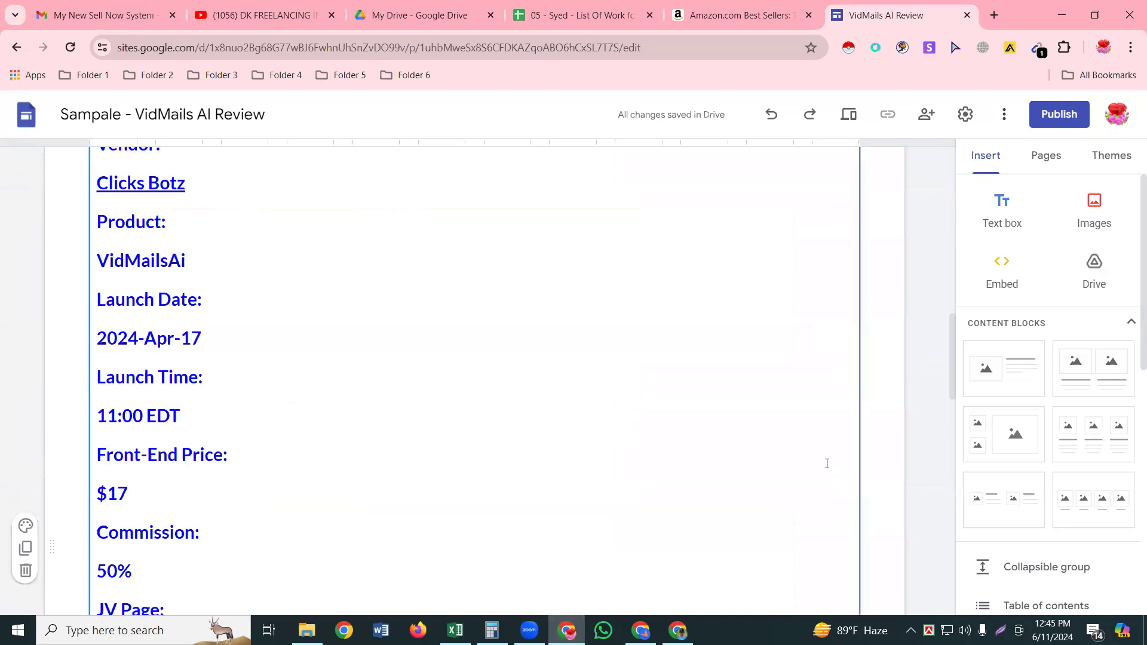
pyautogui.scroll(10, 827, 463)
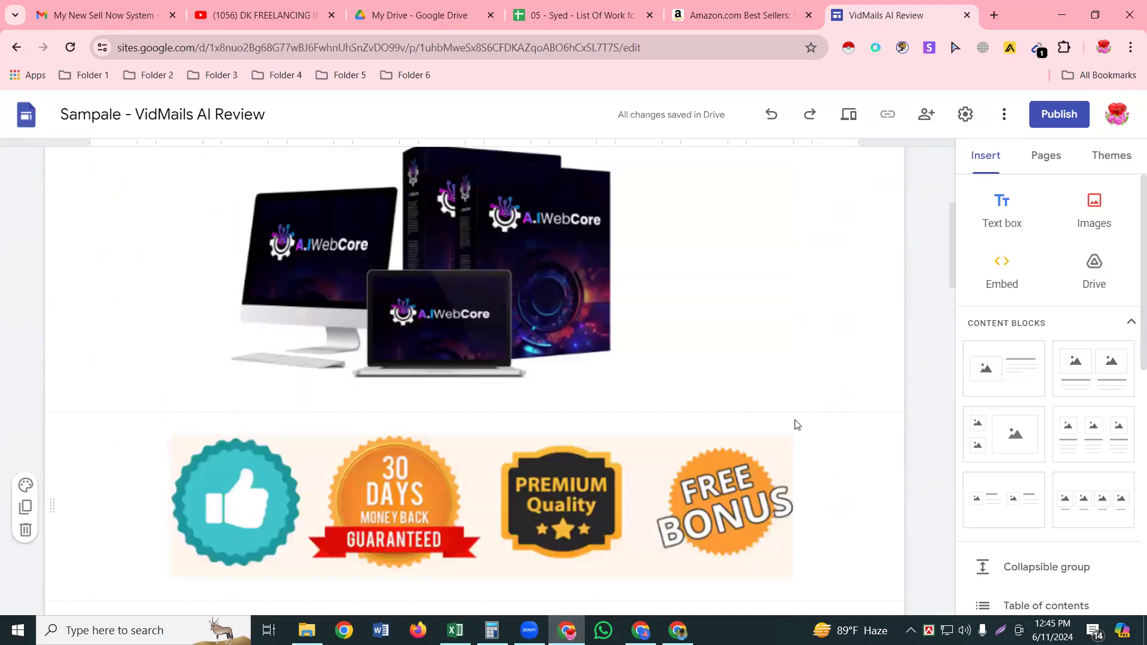
pyautogui.scroll(4, 795, 424)
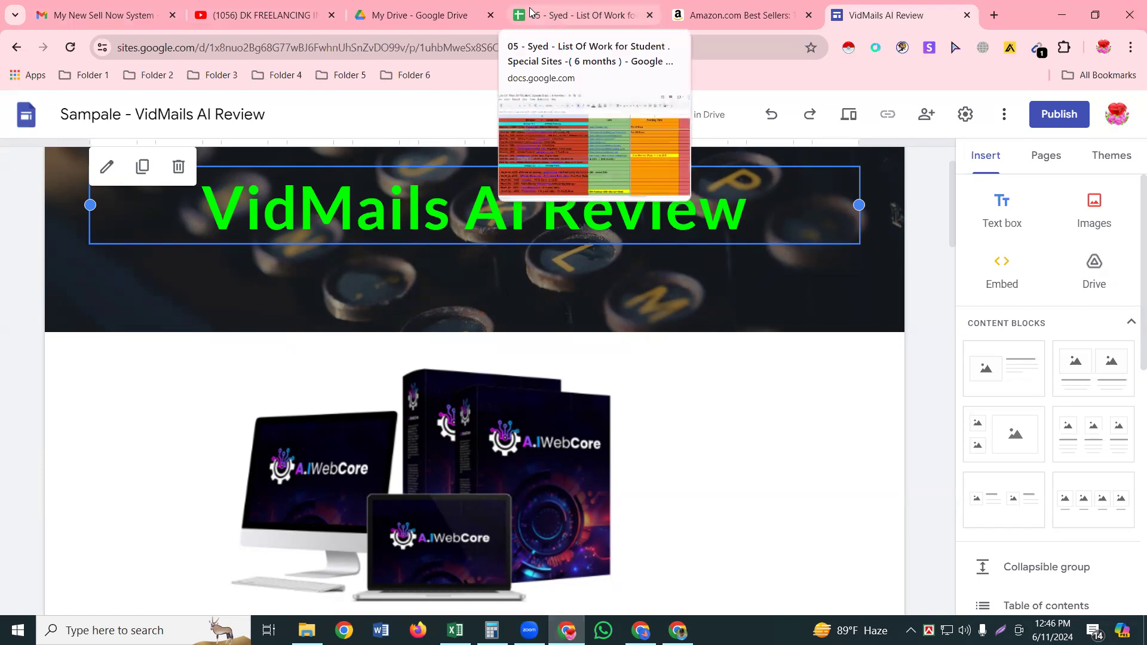
# Step: Search Google Drive for 03 and open the spreadsheet on affiliate and CPA marketing details
pyautogui.click(430, 15)
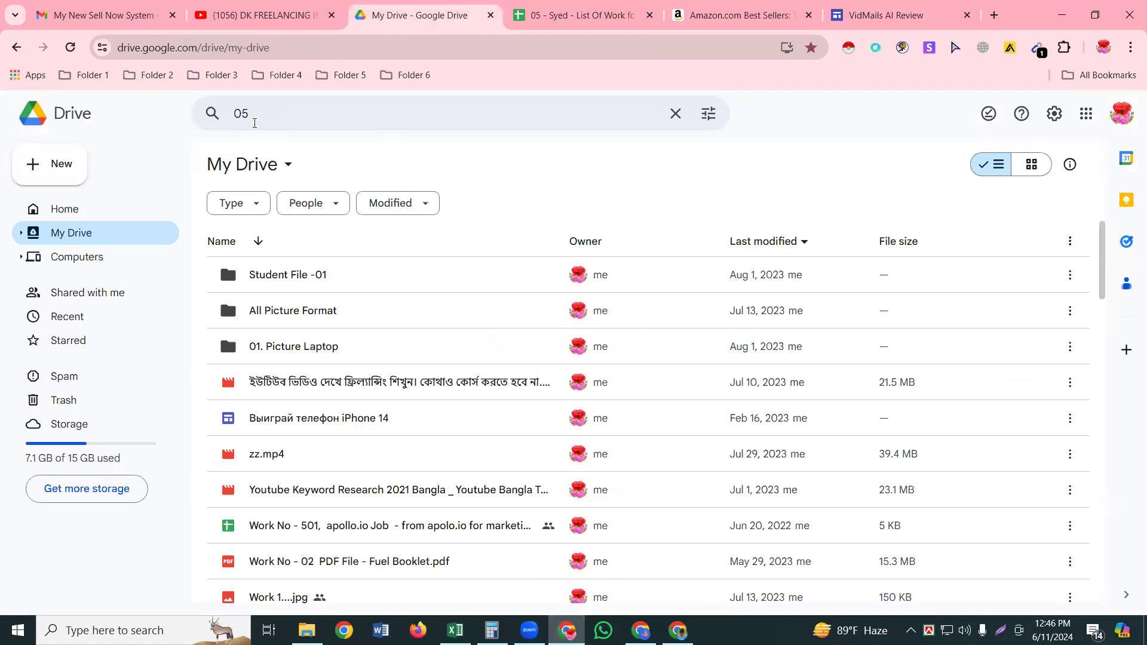
pyautogui.click(255, 117)
pyautogui.doubleClick(254, 118)
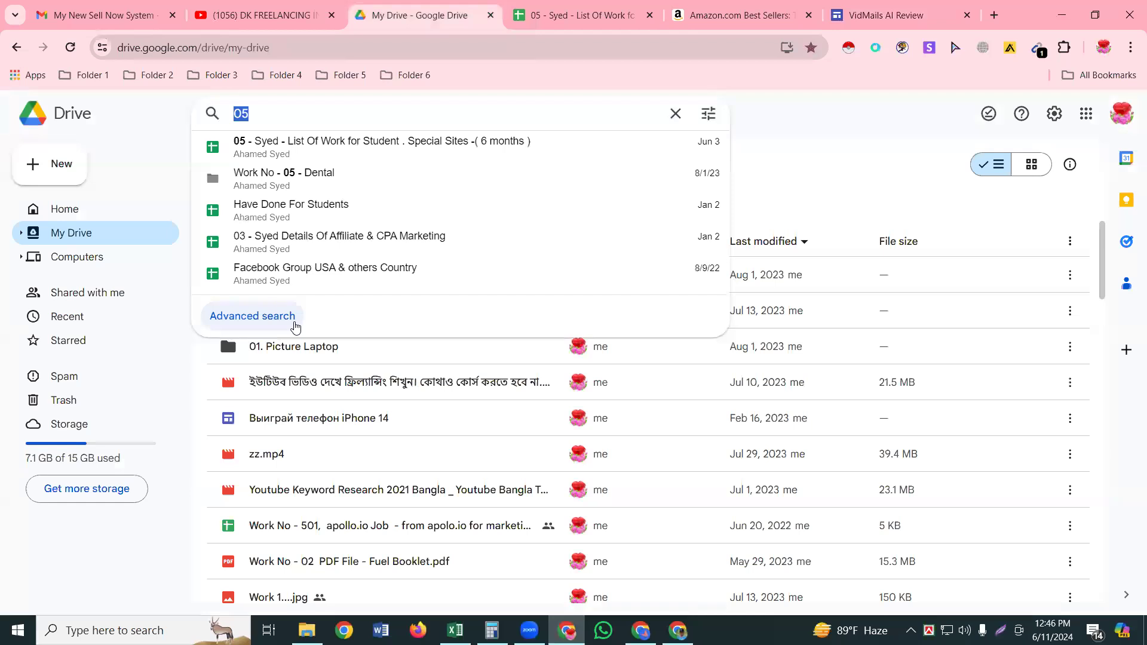
pyautogui.write('03')
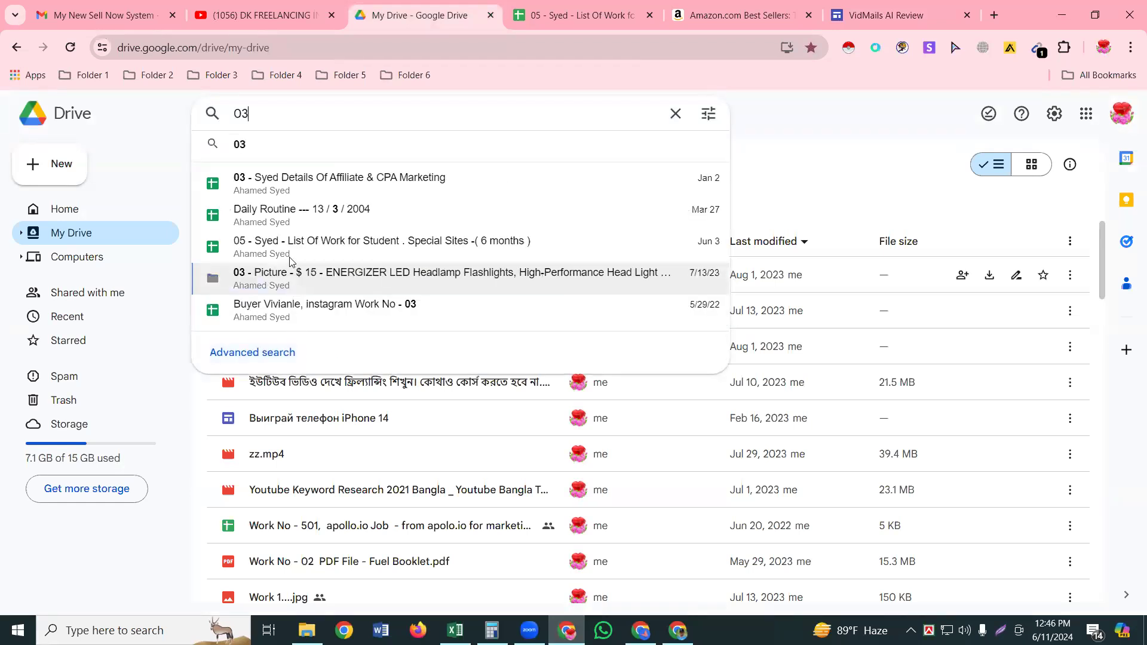
pyautogui.click(286, 178)
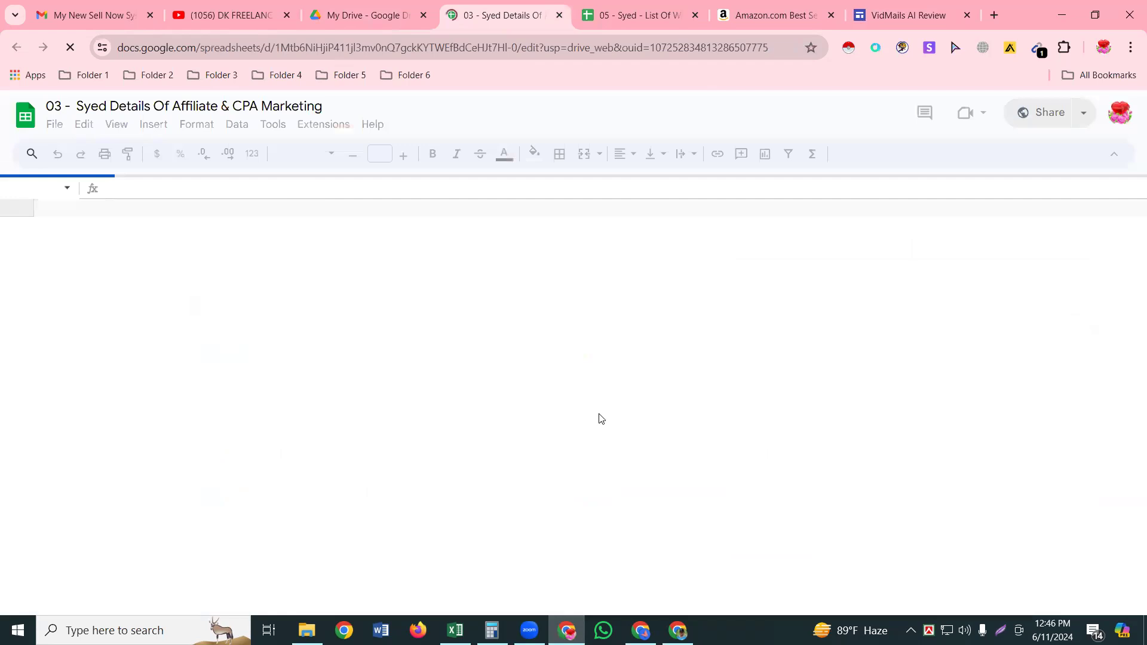
pyautogui.moveTo(640, 631)
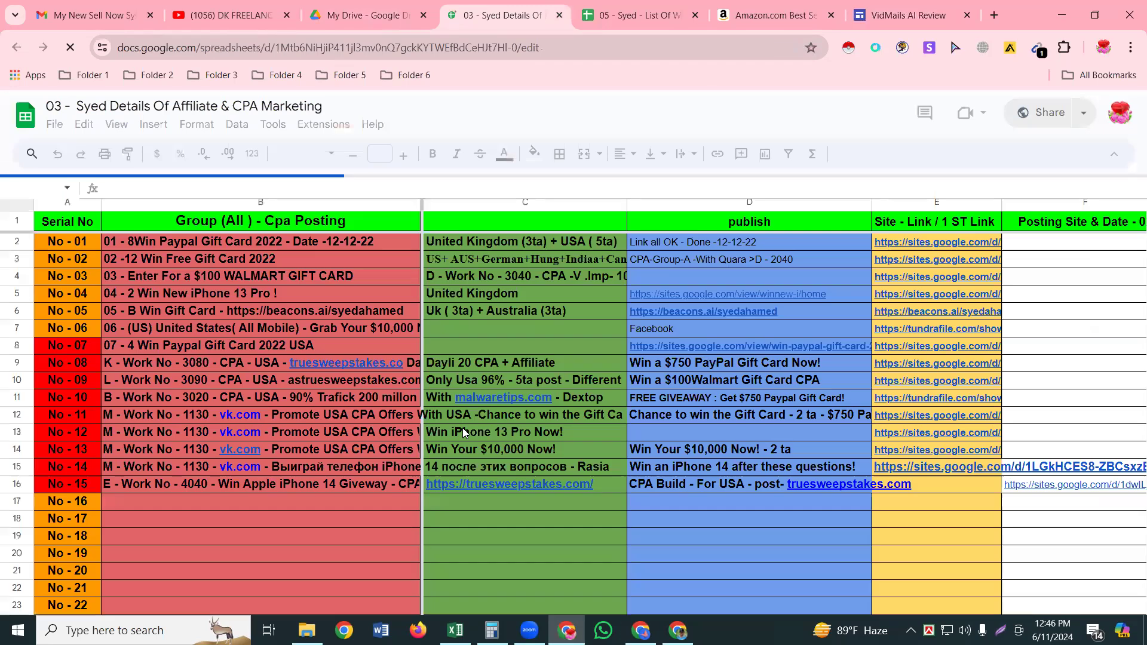
# Step: Look over the CPA posting list and the daily work sheet, and bring up Sheet4 - Warrior
pyautogui.scroll(-5, 464, 432)
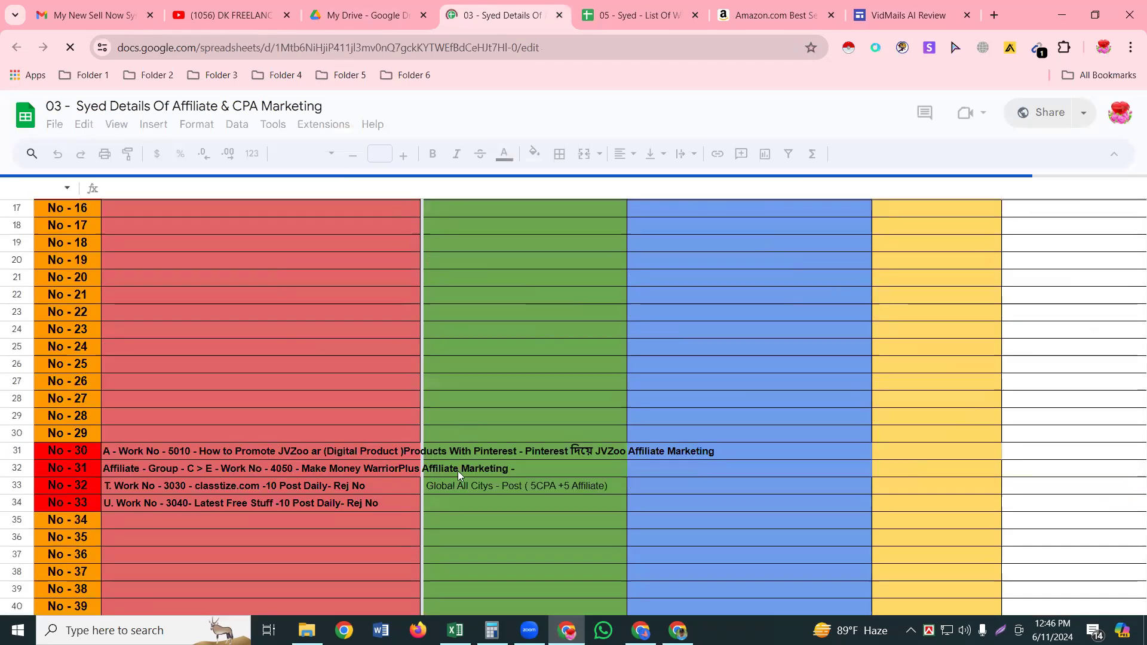
pyautogui.scroll(-3, 452, 532)
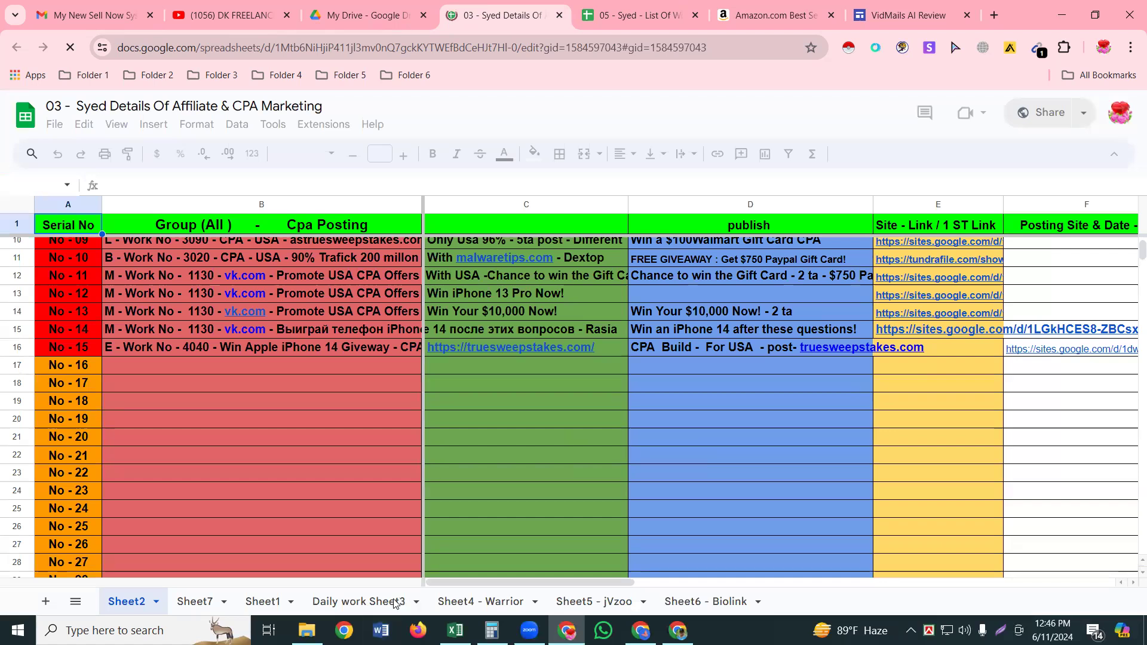
pyautogui.doubleClick(369, 601)
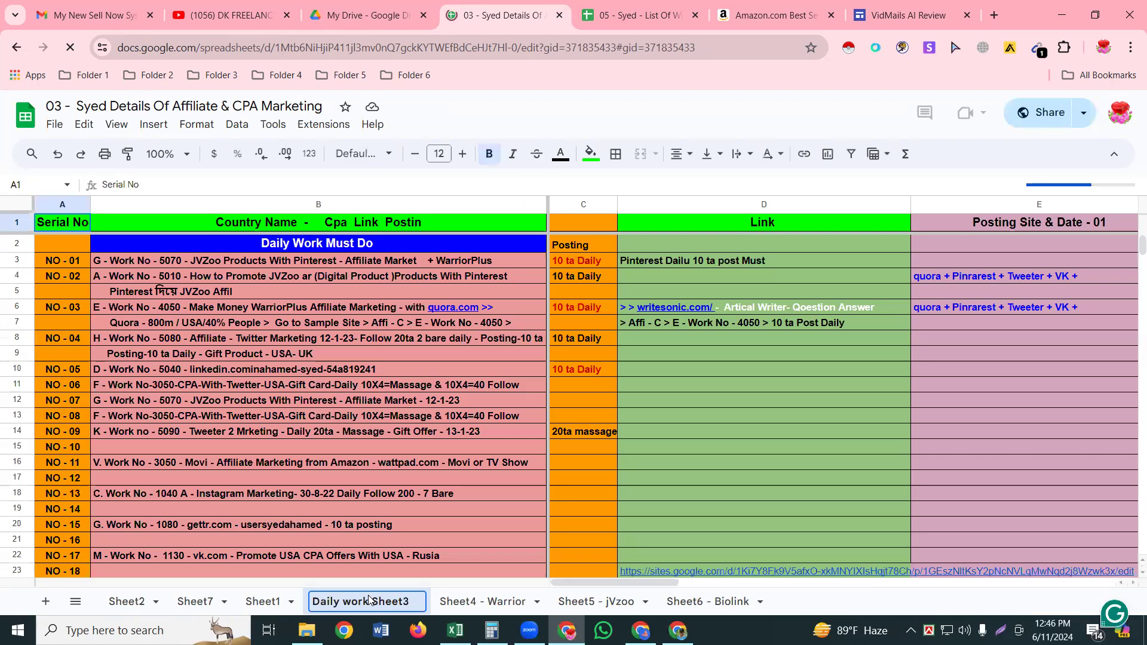
pyautogui.click(489, 604)
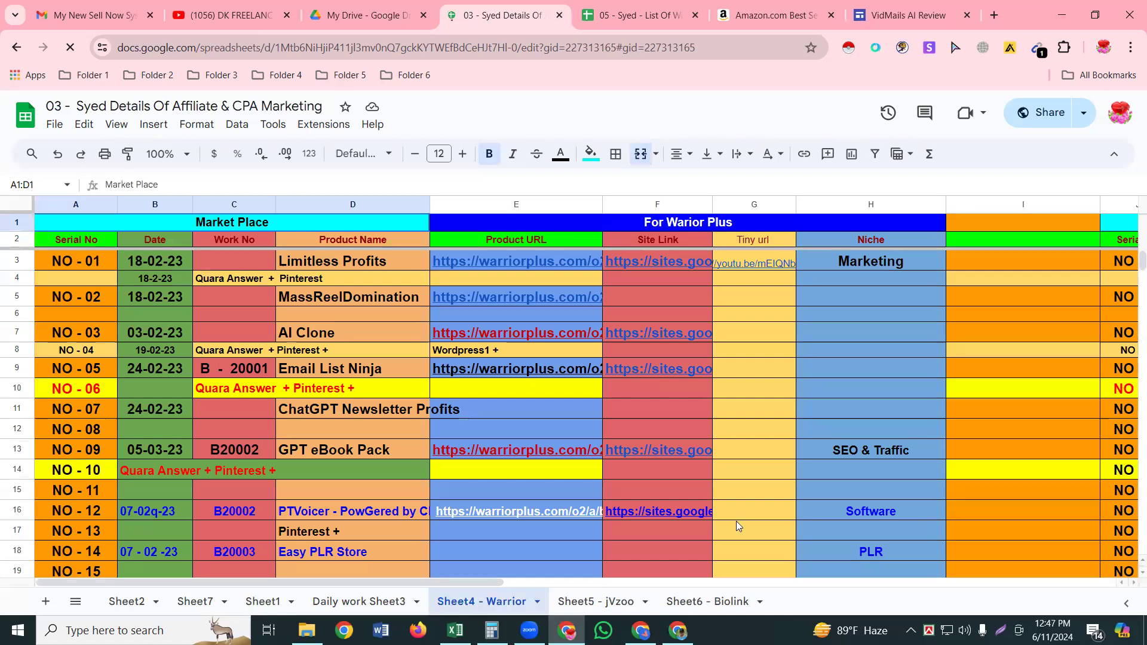
# Step: Open the WarriorPlus product URL for GPTVoicer in row 16 and examine its sales page
pyautogui.moveTo(460, 513)
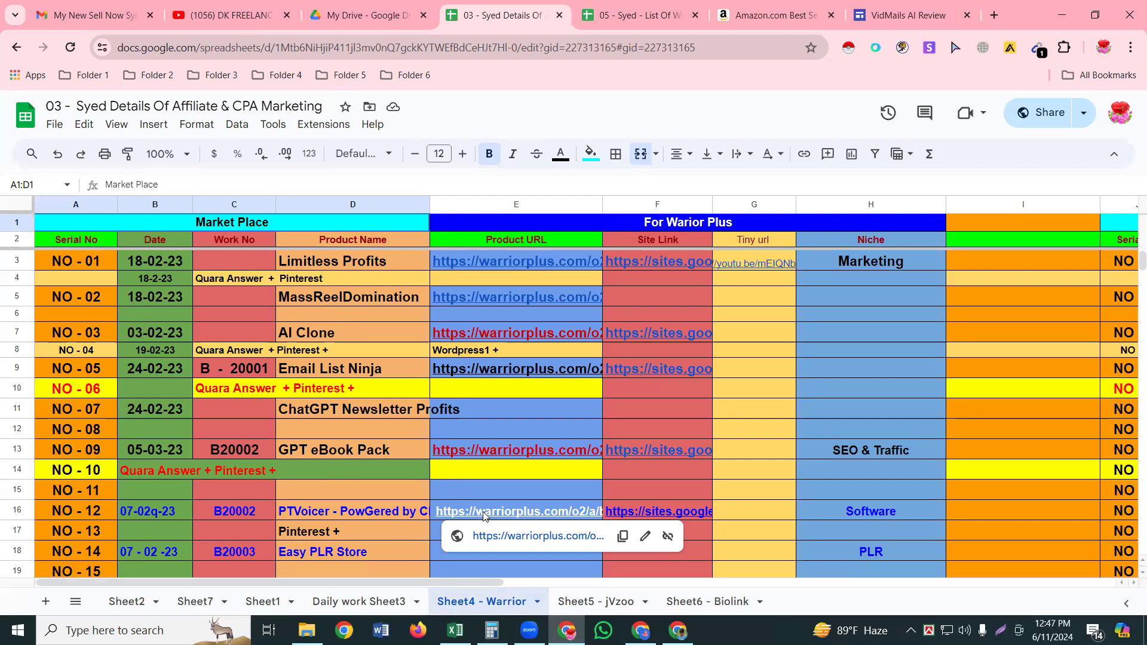
pyautogui.click(510, 537)
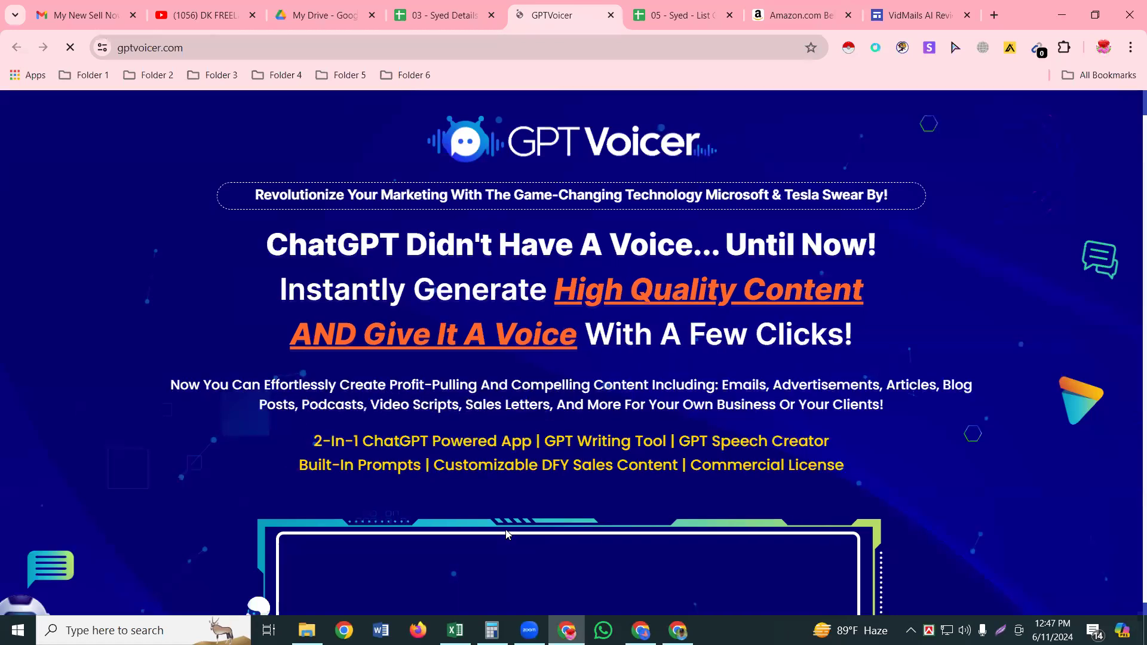
pyautogui.scroll(-4, 33, 533)
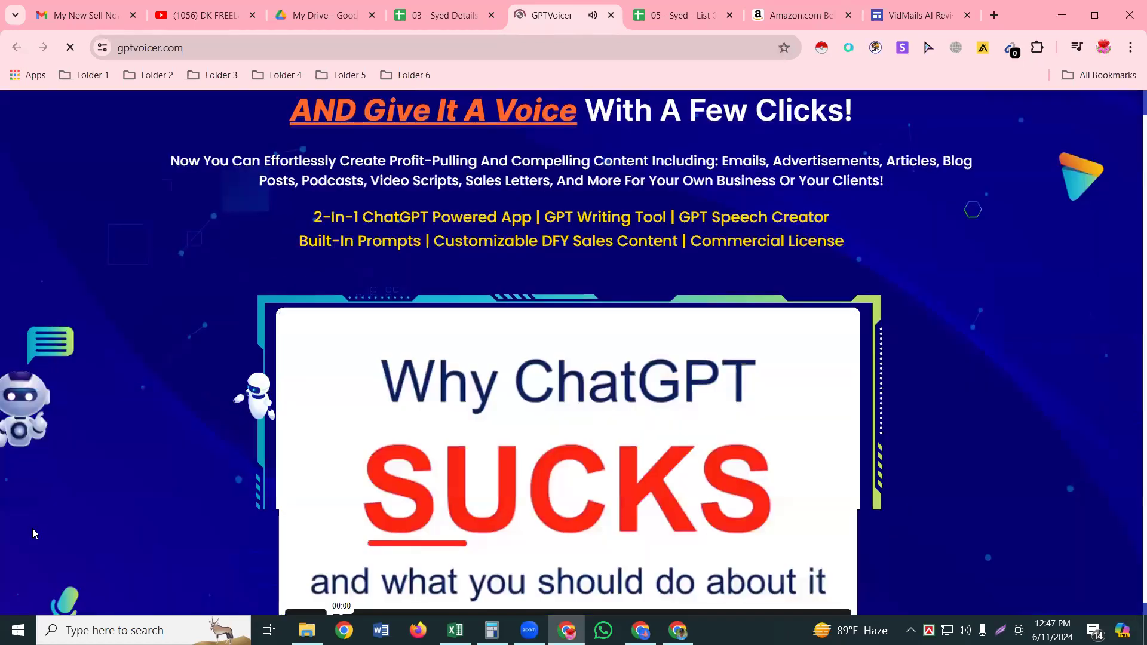
pyautogui.scroll(-4, 33, 529)
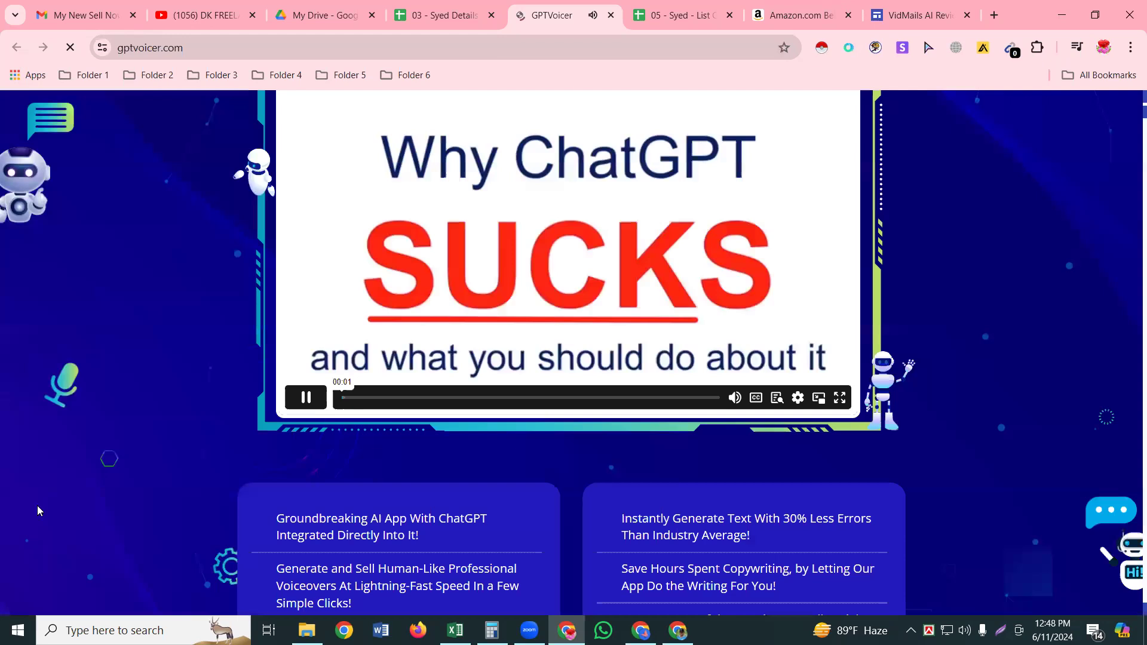
pyautogui.scroll(-10, 37, 505)
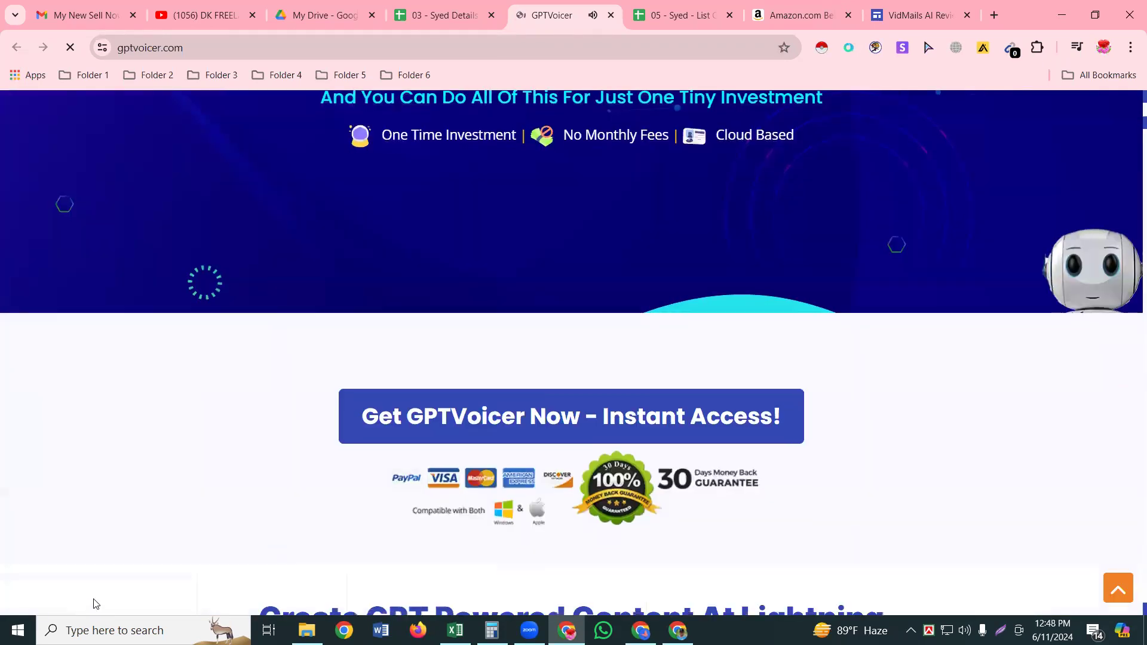
pyautogui.scroll(-5, 101, 577)
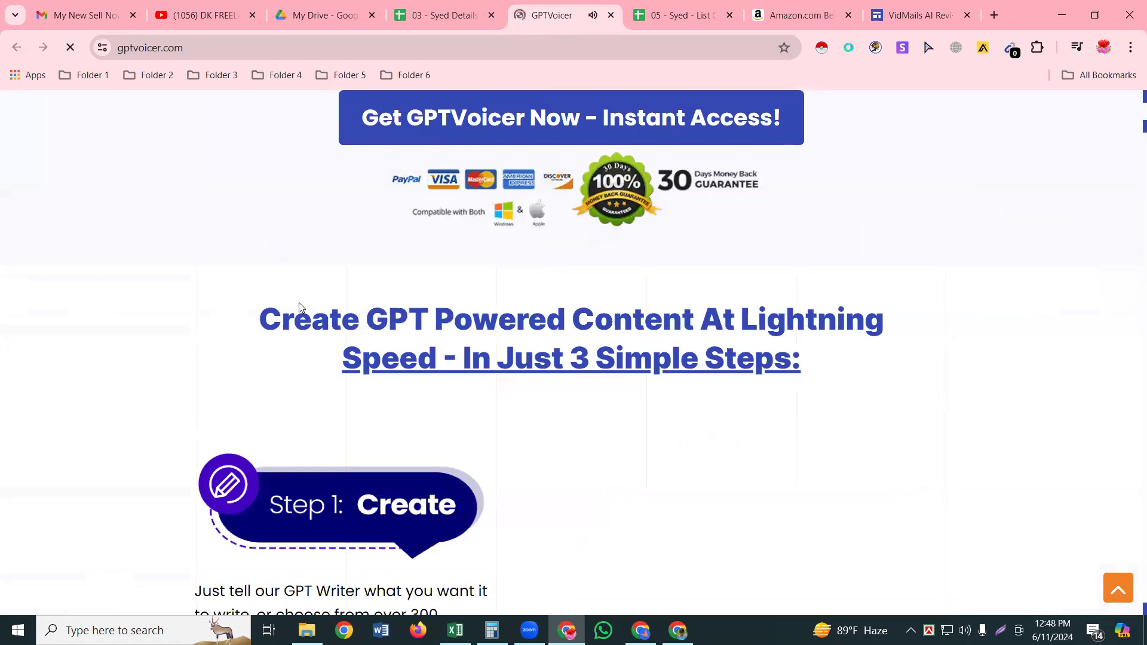
pyautogui.scroll(-10, 339, 340)
pyautogui.scroll(-3, 339, 350)
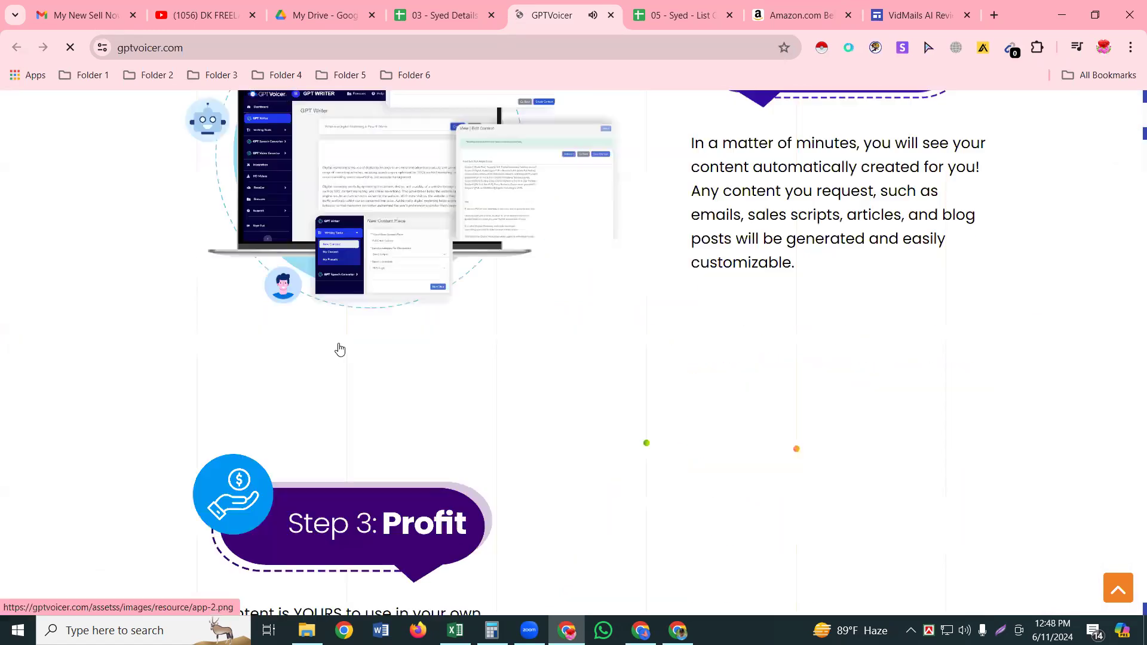
pyautogui.scroll(-4, 347, 367)
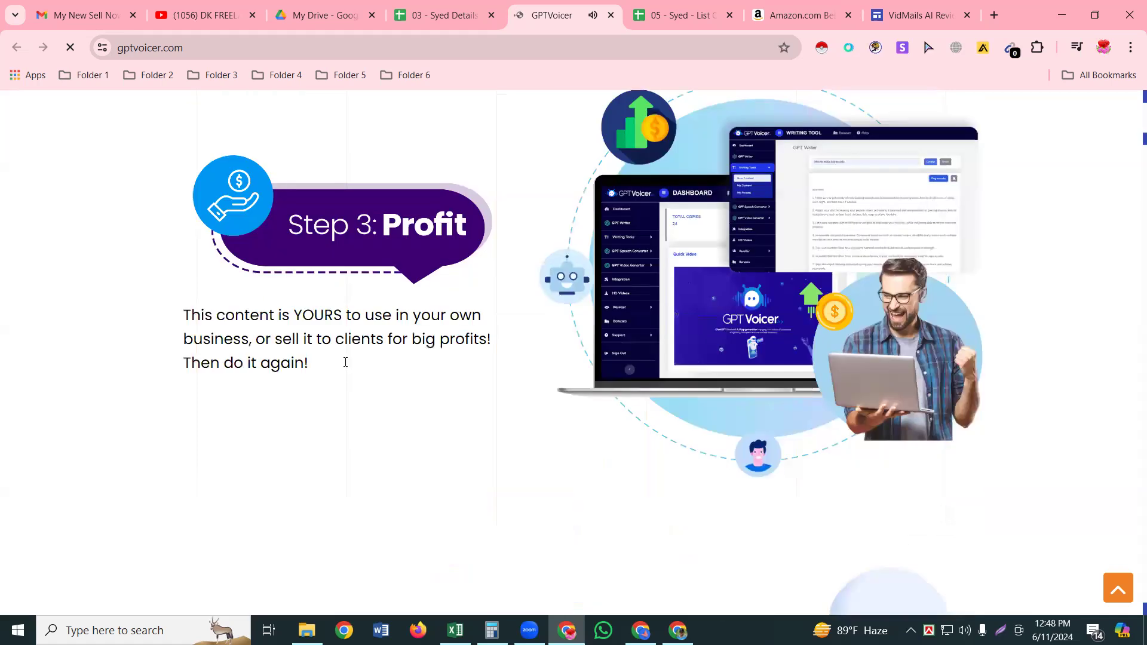
pyautogui.scroll(10, 345, 362)
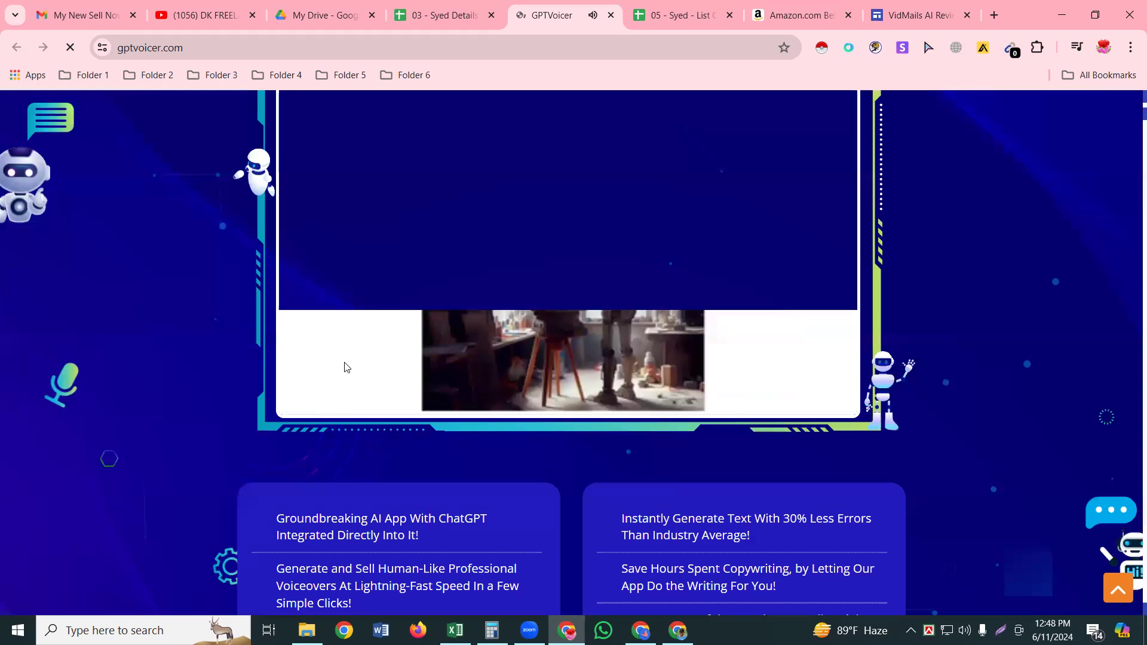
pyautogui.scroll(3, 346, 367)
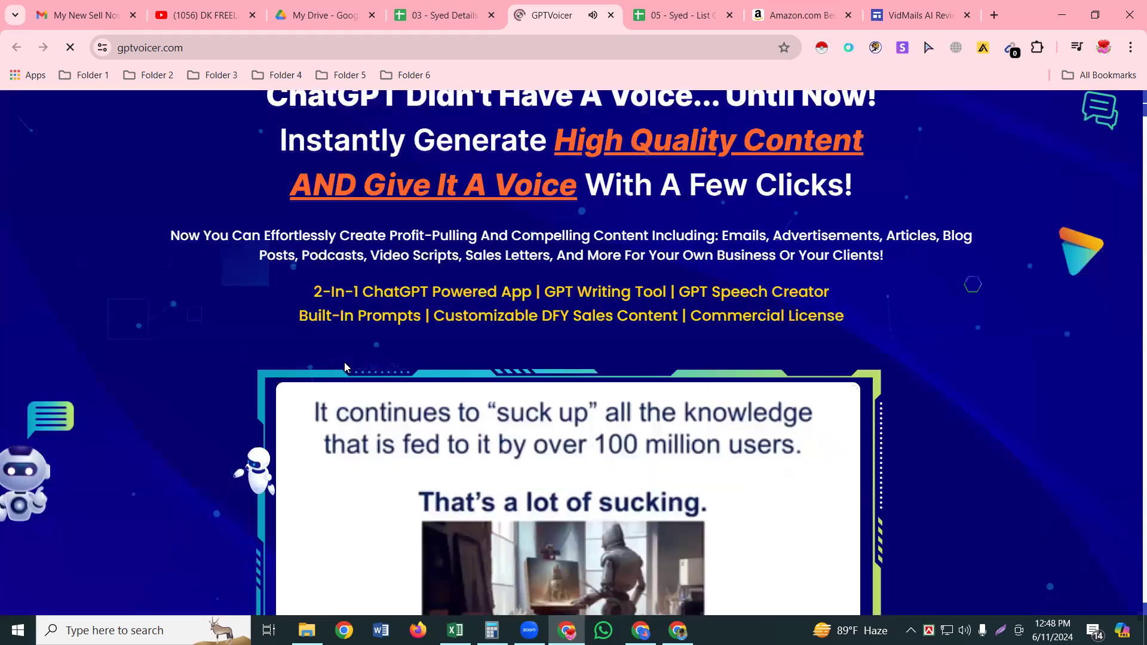
pyautogui.scroll(3, 346, 367)
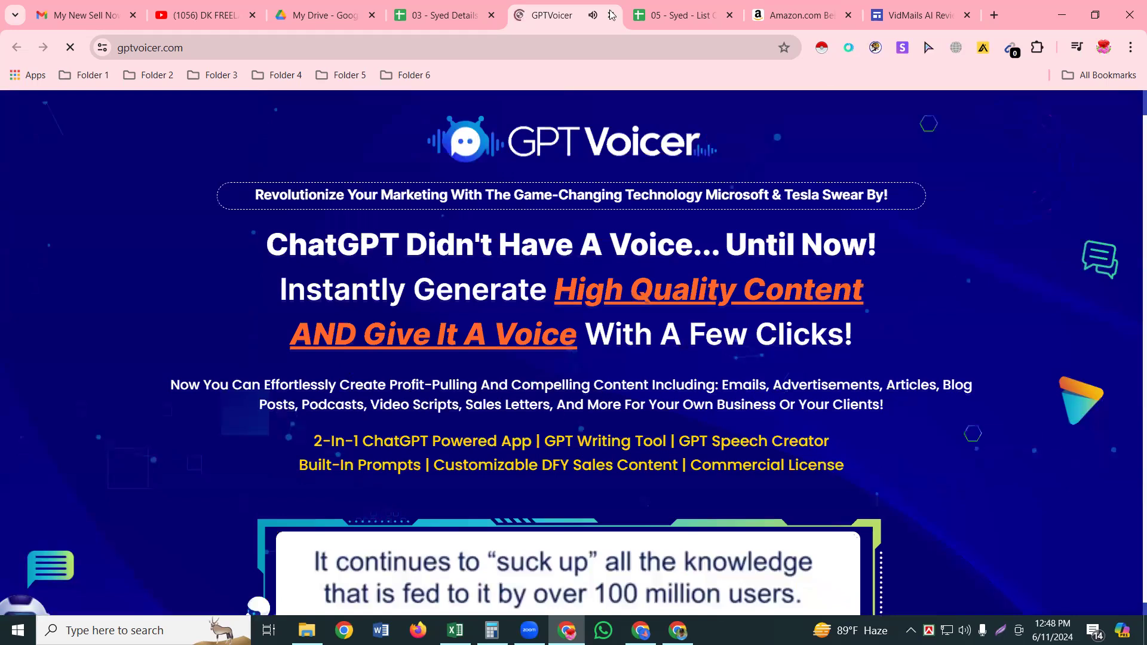
# Step: Return to Sheet4 - Warrior, open the site link in F16 and review the GPTVoicer page in Google Sites
pyautogui.click(429, 19)
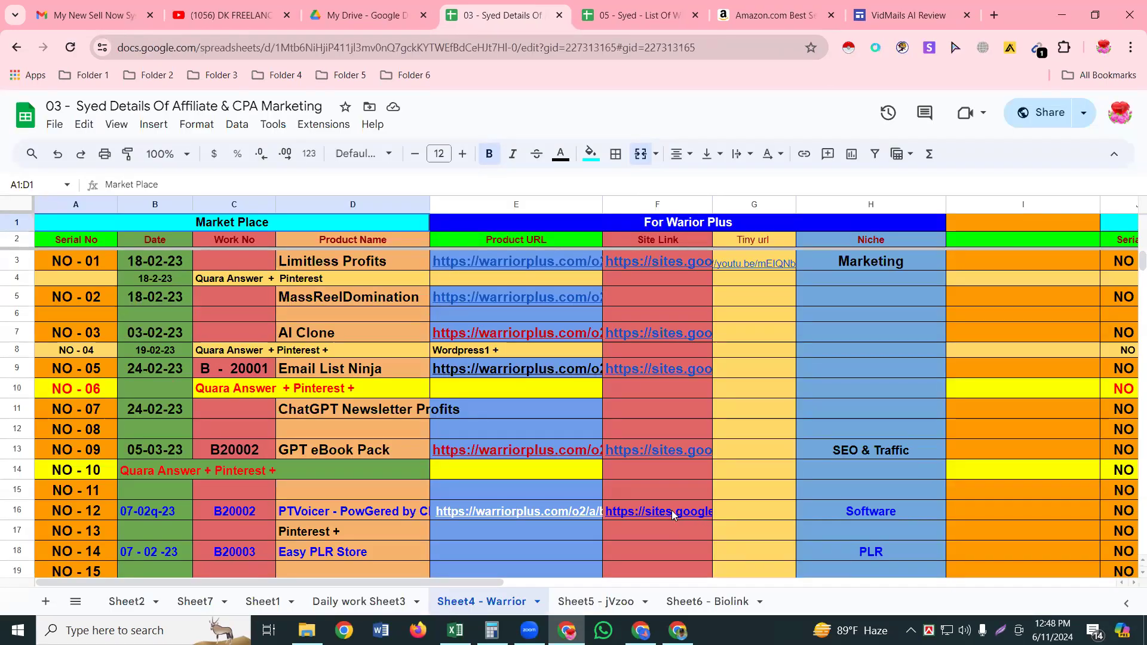
pyautogui.doubleClick(671, 511)
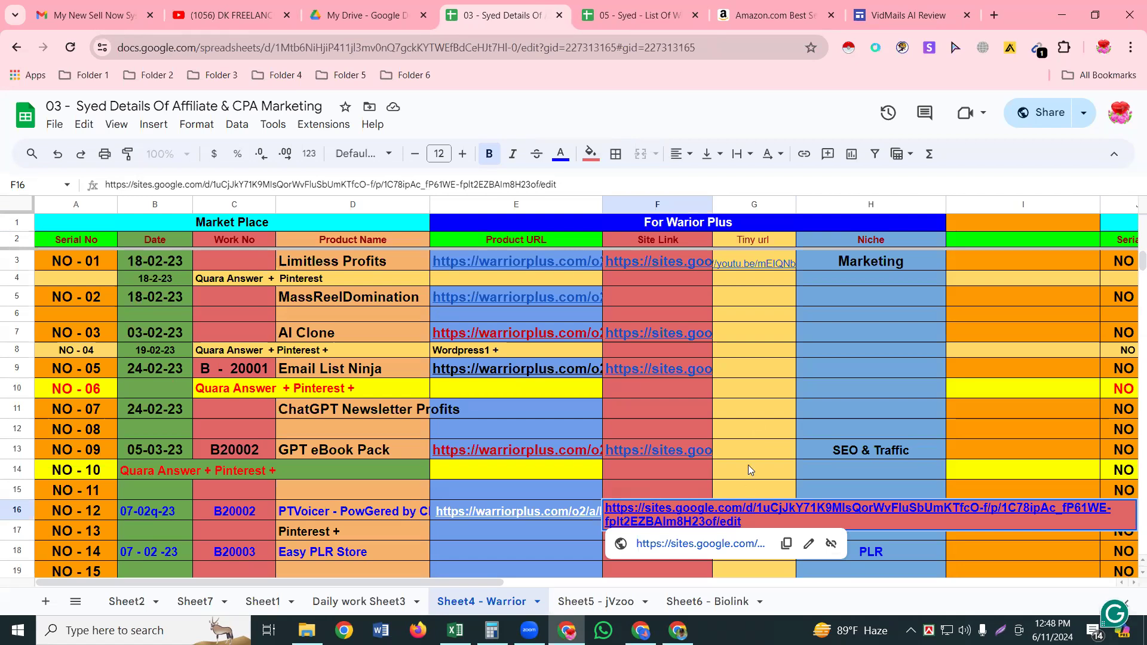
pyautogui.click(939, 557)
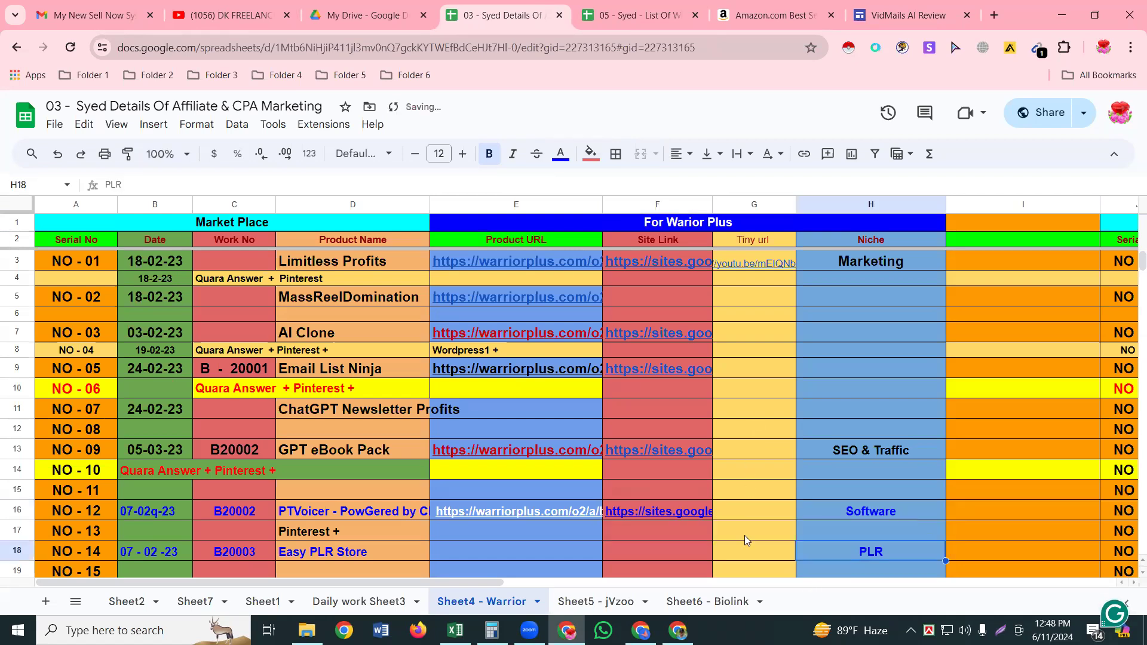
pyautogui.click(659, 513)
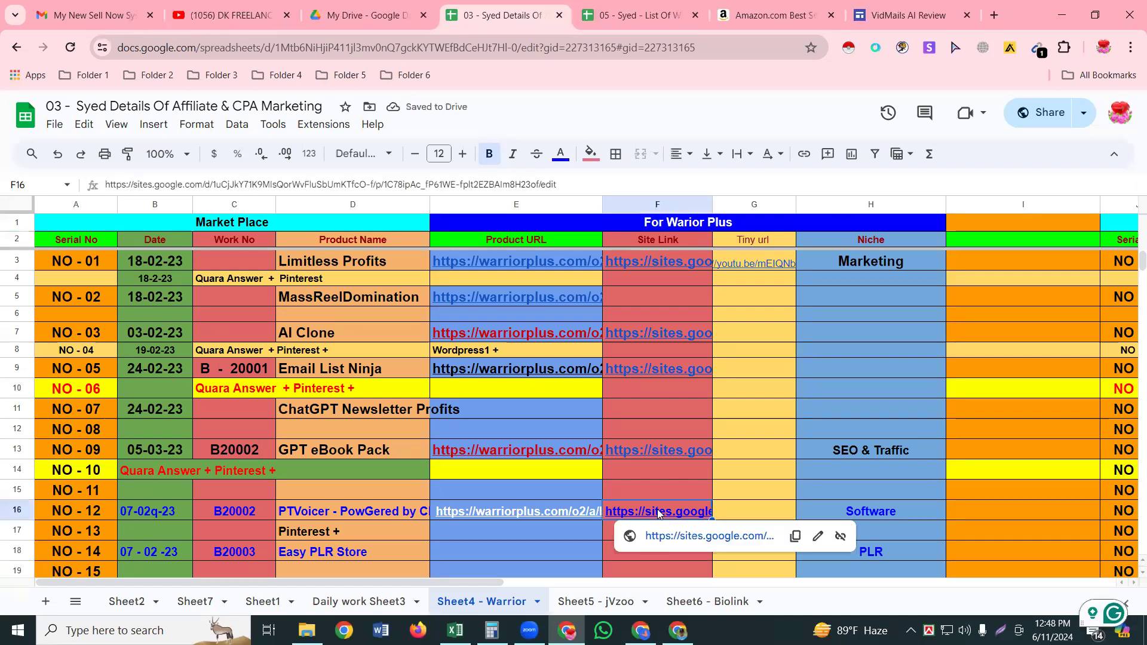
pyautogui.press('Return')
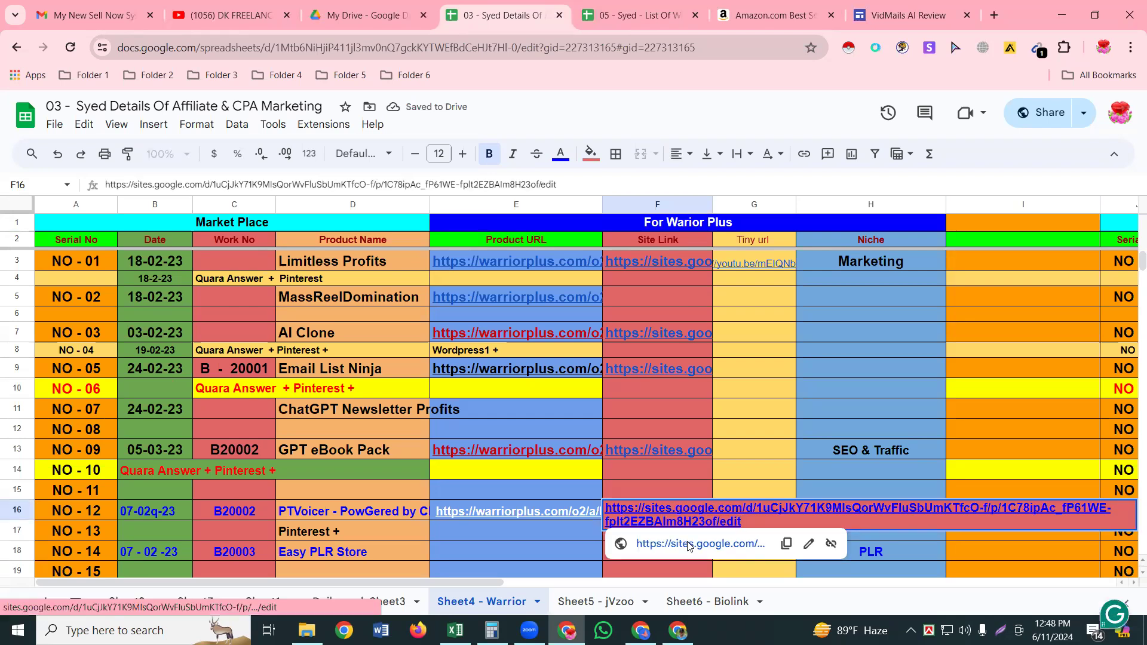
pyautogui.click(691, 545)
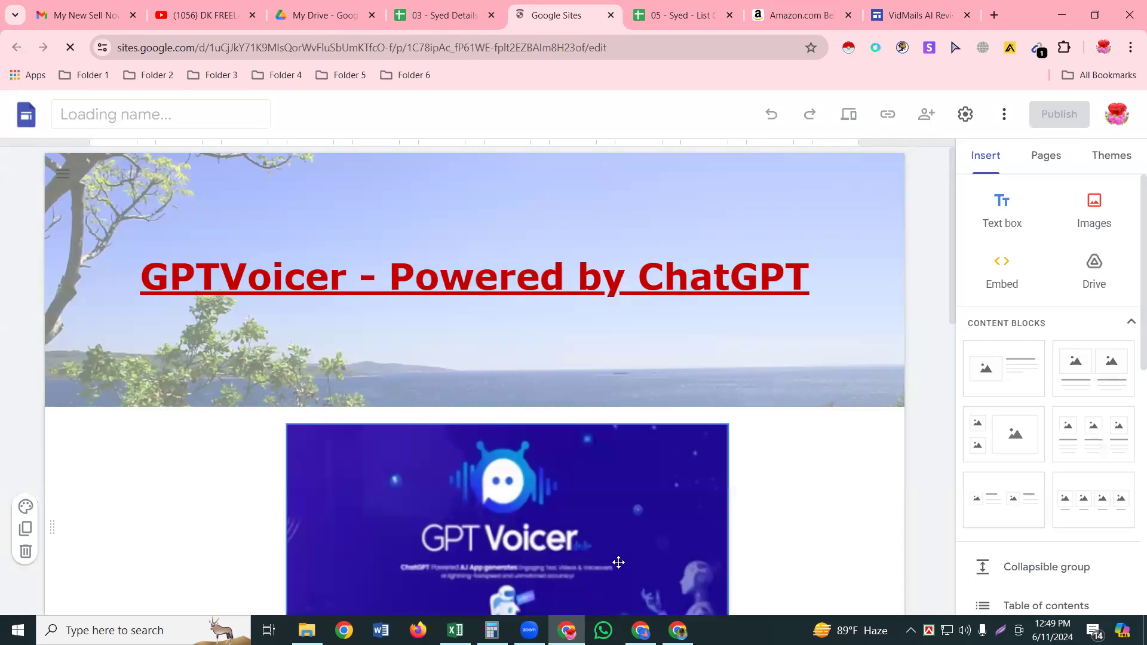
pyautogui.scroll(-3, 618, 563)
pyautogui.scroll(-10, 619, 566)
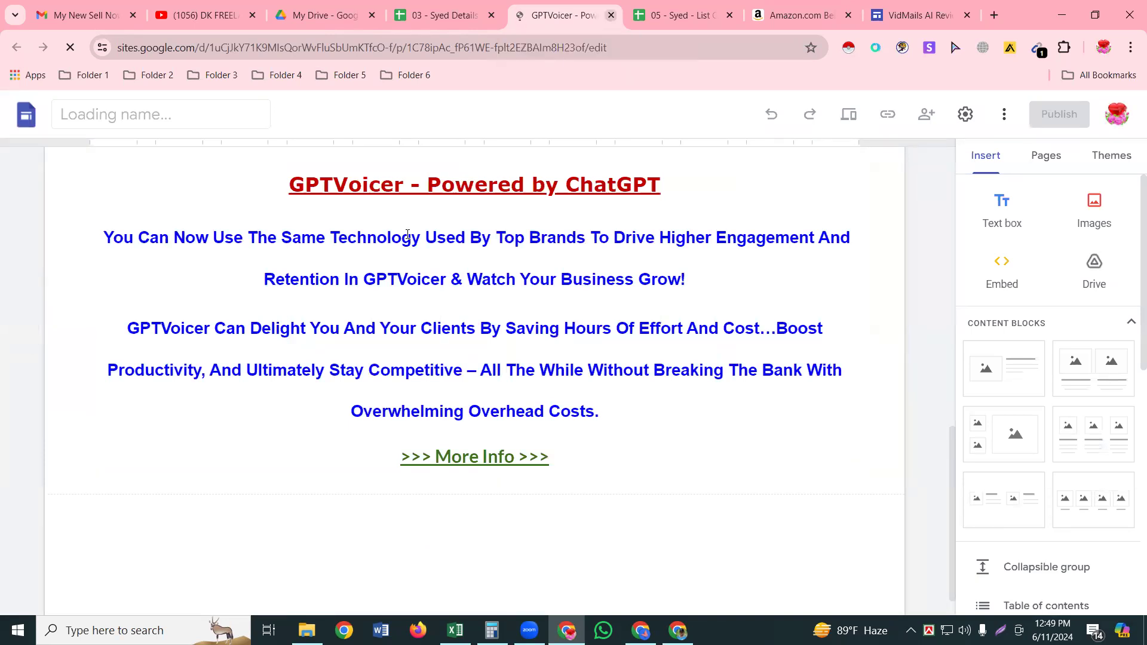
# Step: Close the GPTVoicer page, open the Limitless Profits product URL from row 3, examine its sales page, and return to the spreadsheet
pyautogui.hotkey('ctrl', 'w')
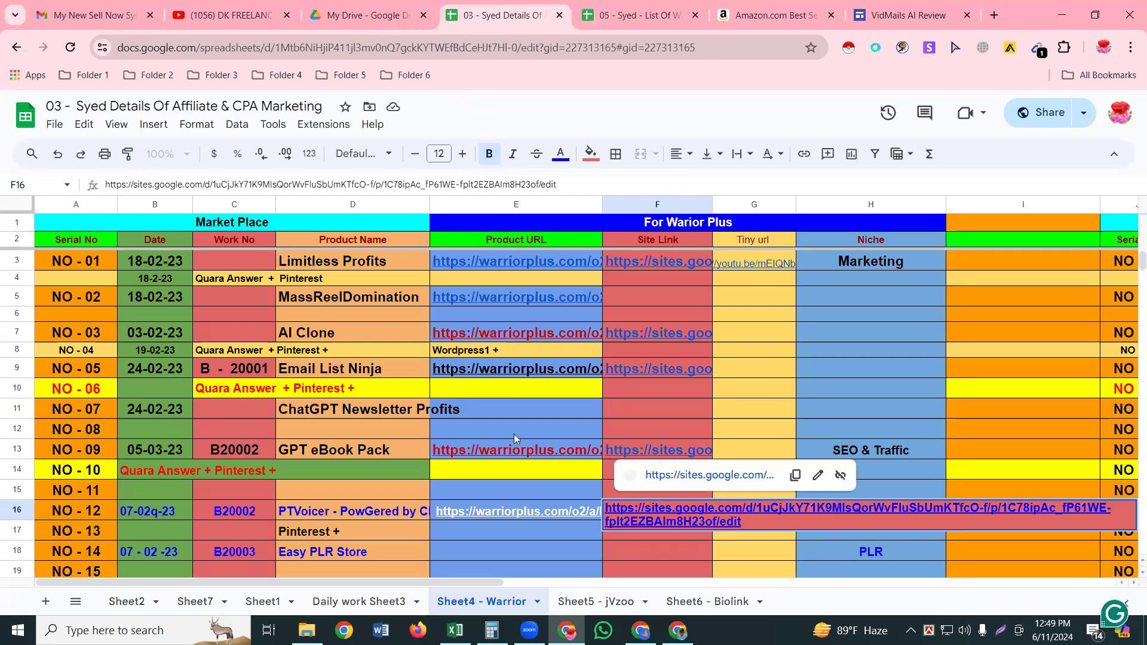
pyautogui.moveTo(535, 260)
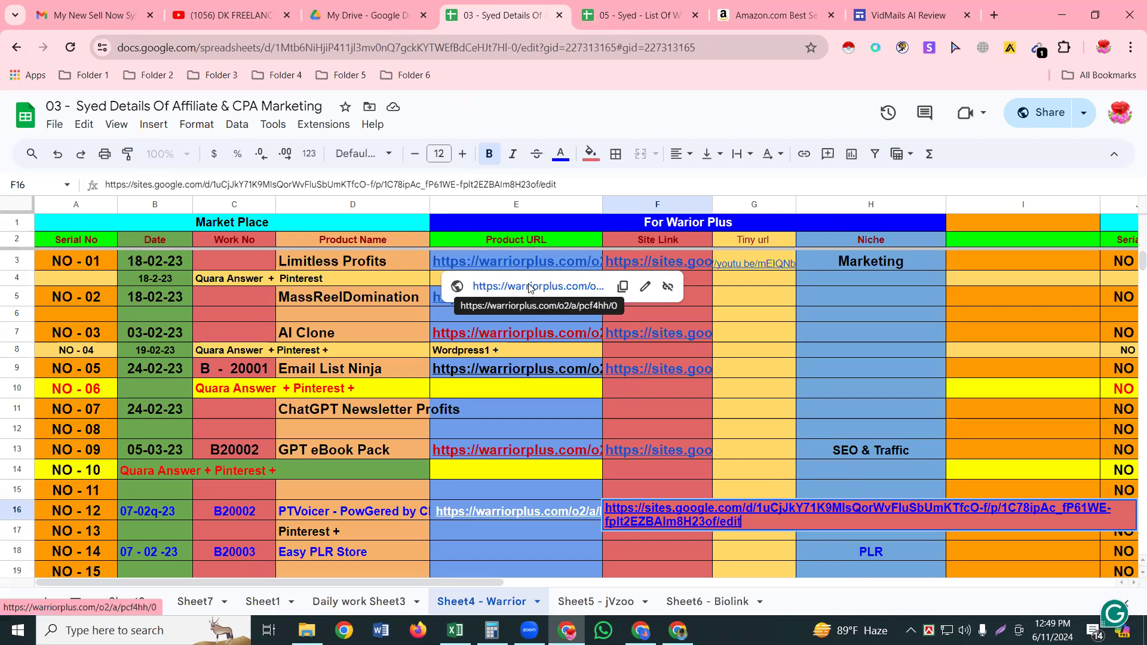
pyautogui.click(530, 287)
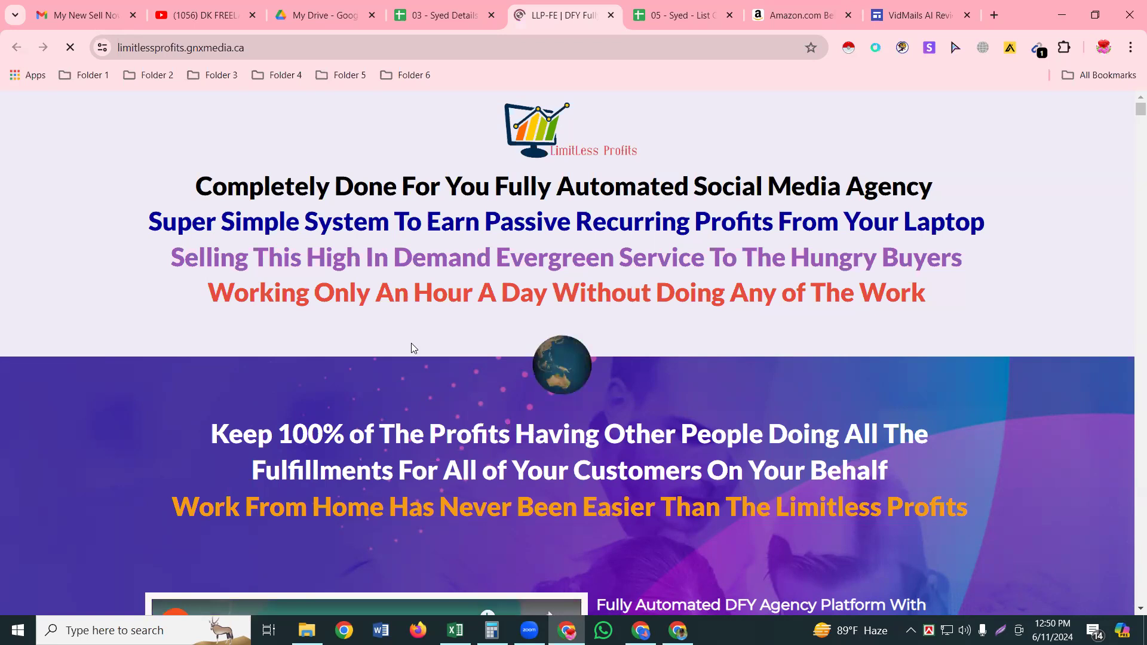
pyautogui.scroll(-3, 412, 359)
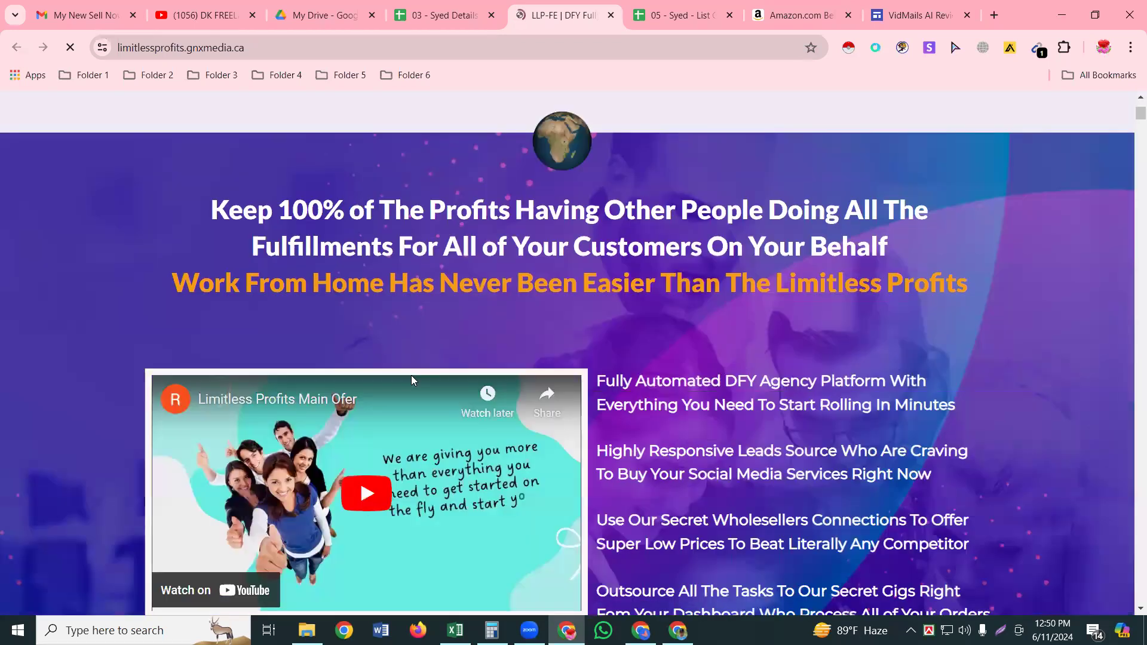
pyautogui.scroll(-10, 412, 380)
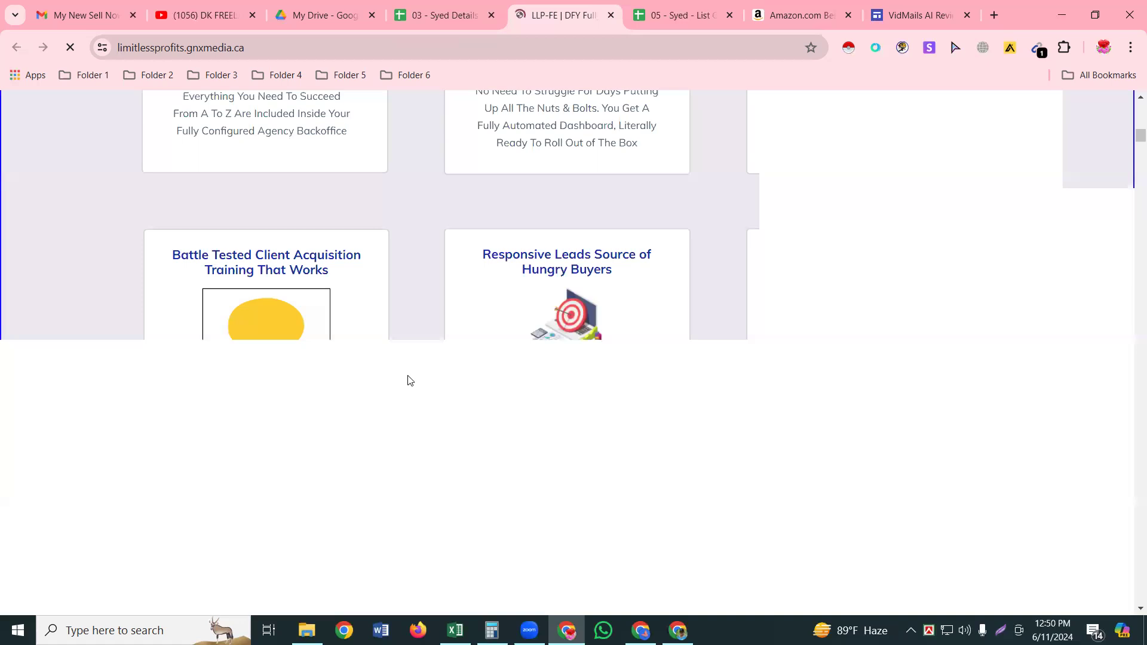
pyautogui.scroll(-8, 411, 380)
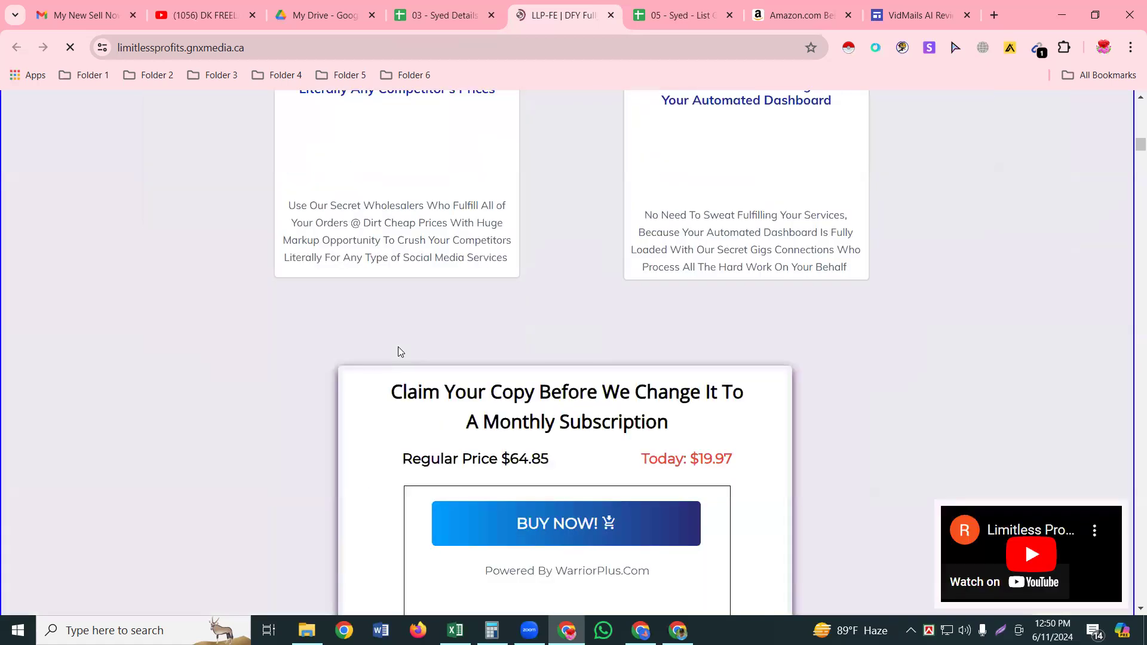
pyautogui.scroll(6, 400, 351)
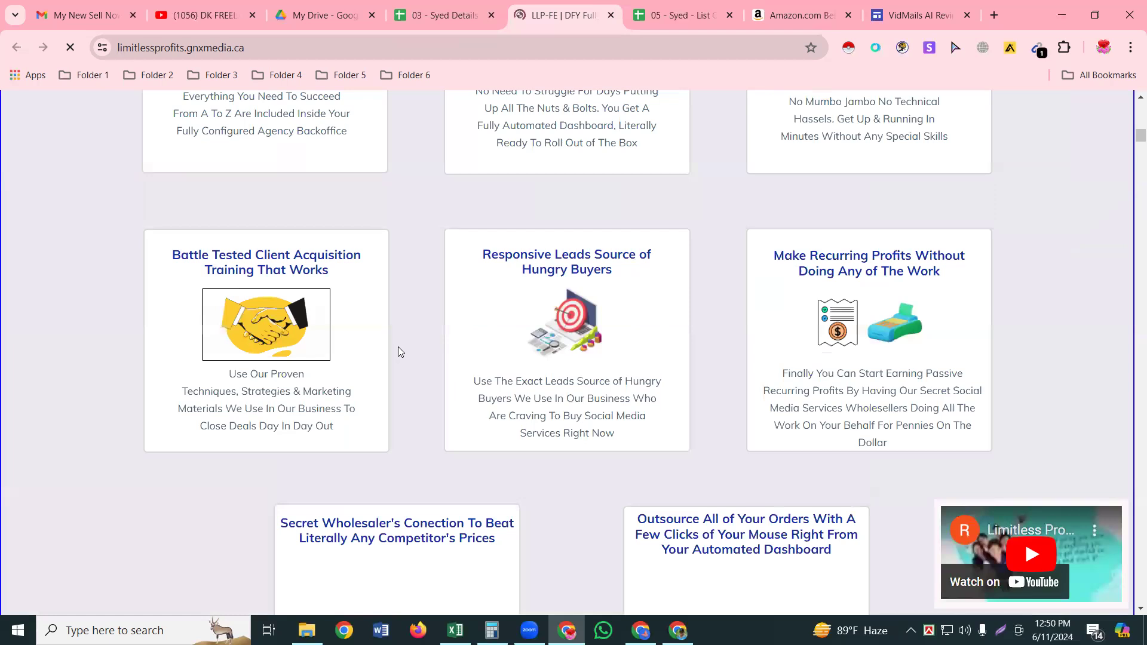
pyautogui.scroll(5, 398, 346)
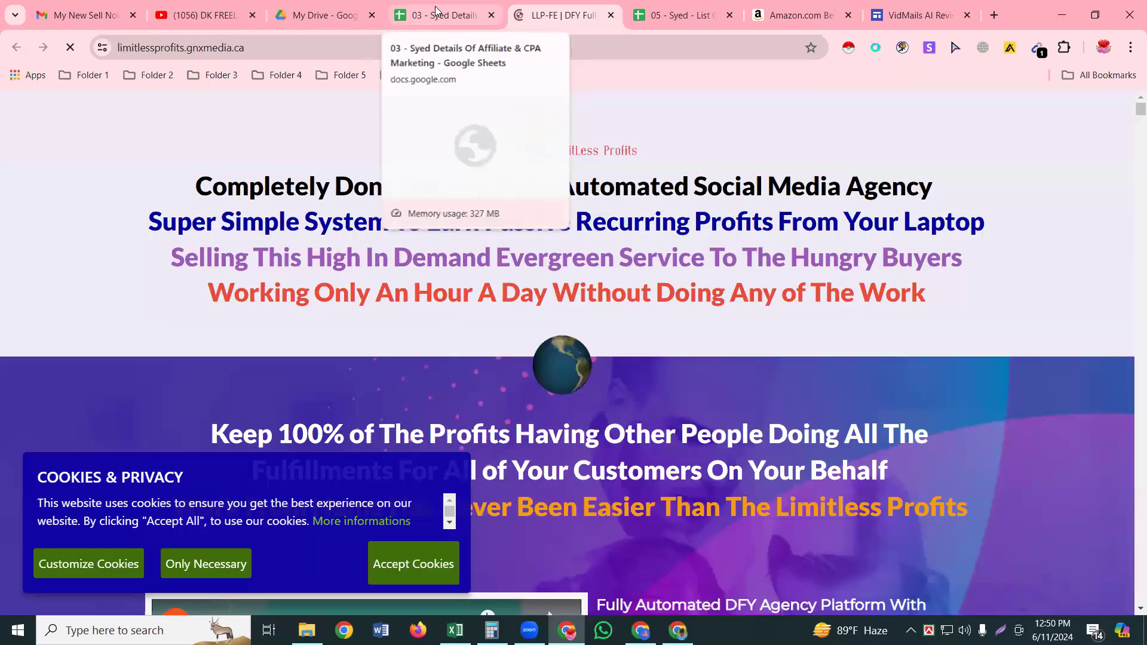
pyautogui.click(436, 11)
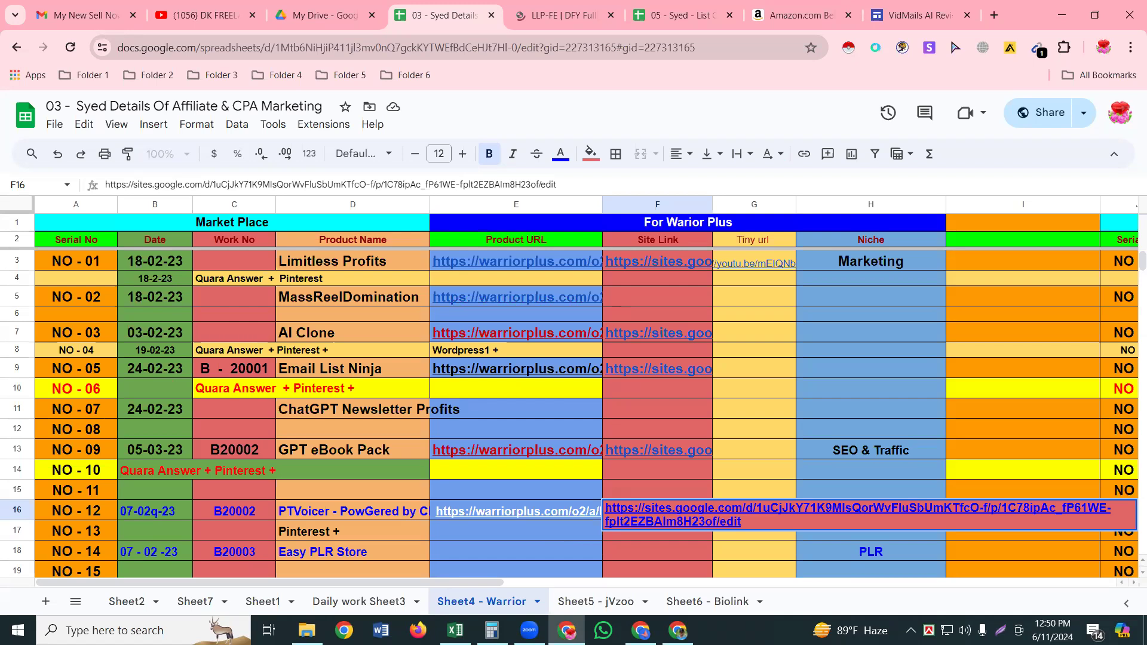
# Step: Switch to the Gmail window and read the WarriorPlus affiliate status e-mail for Ai MarketingHub through to its affiliate offer link
pyautogui.hotkey('alt', 'Tab')
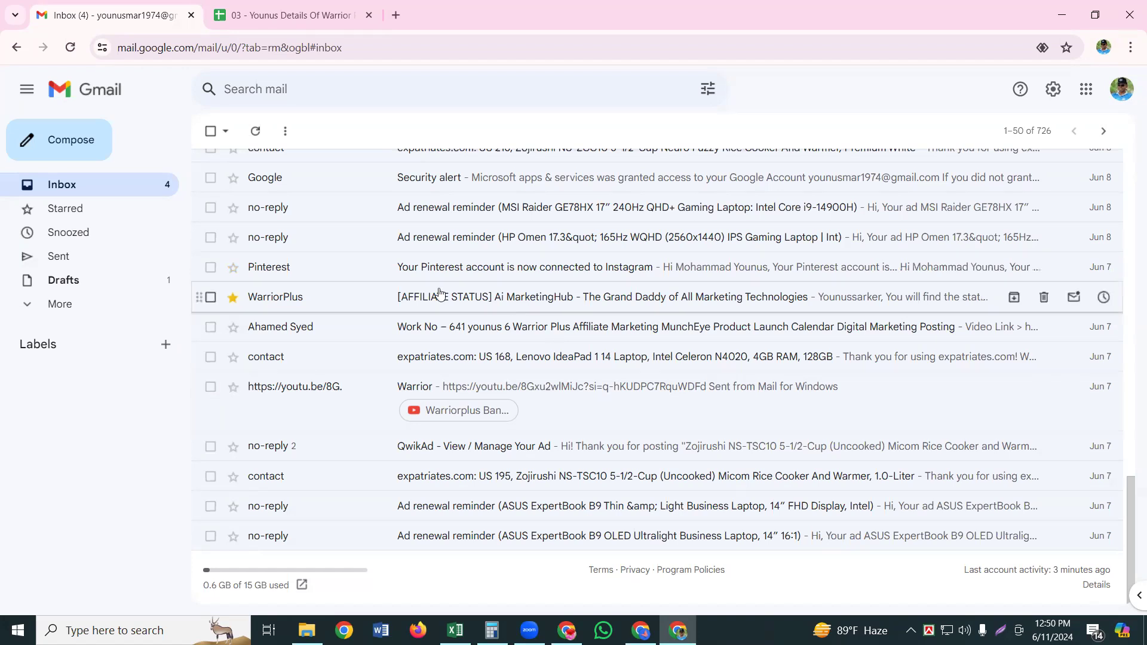
pyautogui.click(345, 297)
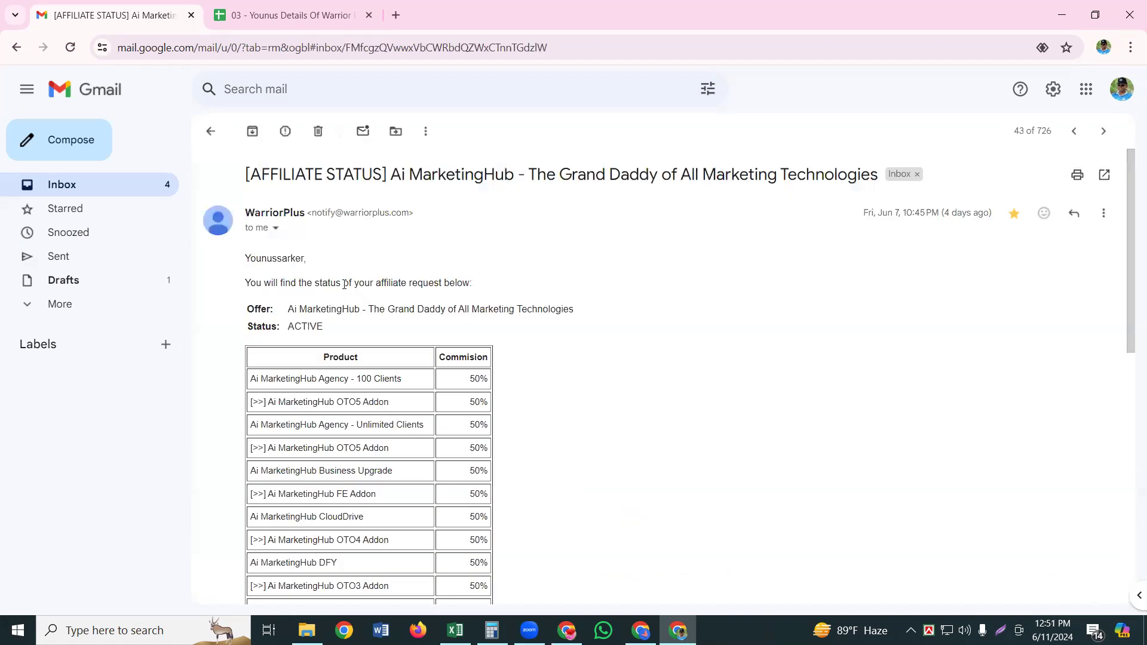
pyautogui.scroll(-2, 344, 296)
pyautogui.scroll(-4, 345, 301)
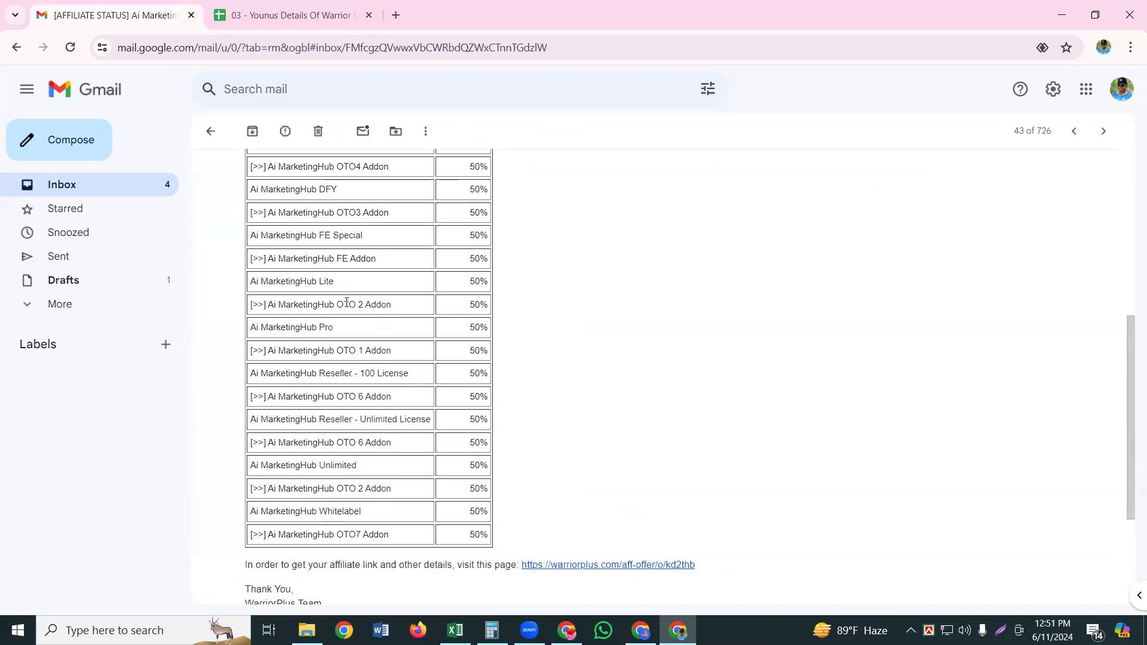
pyautogui.scroll(-3, 926, 351)
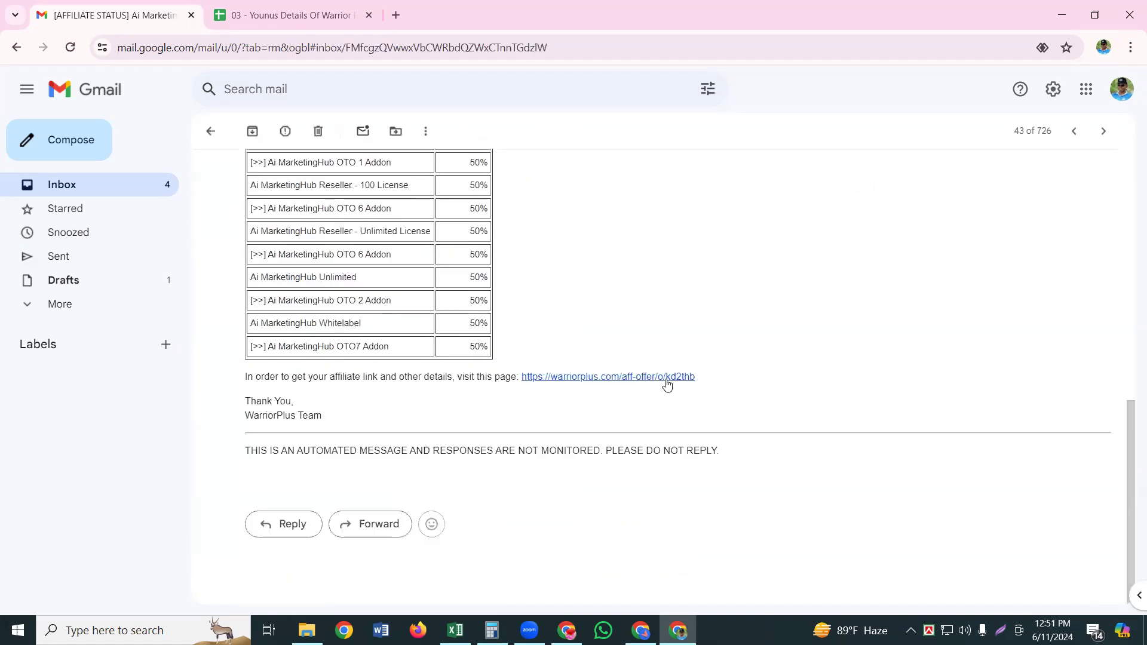
# Step: Open the Ai MarketingHub affiliate offer page from the e-mail and follow the affiliate link to the product's sales page
pyautogui.click(621, 377)
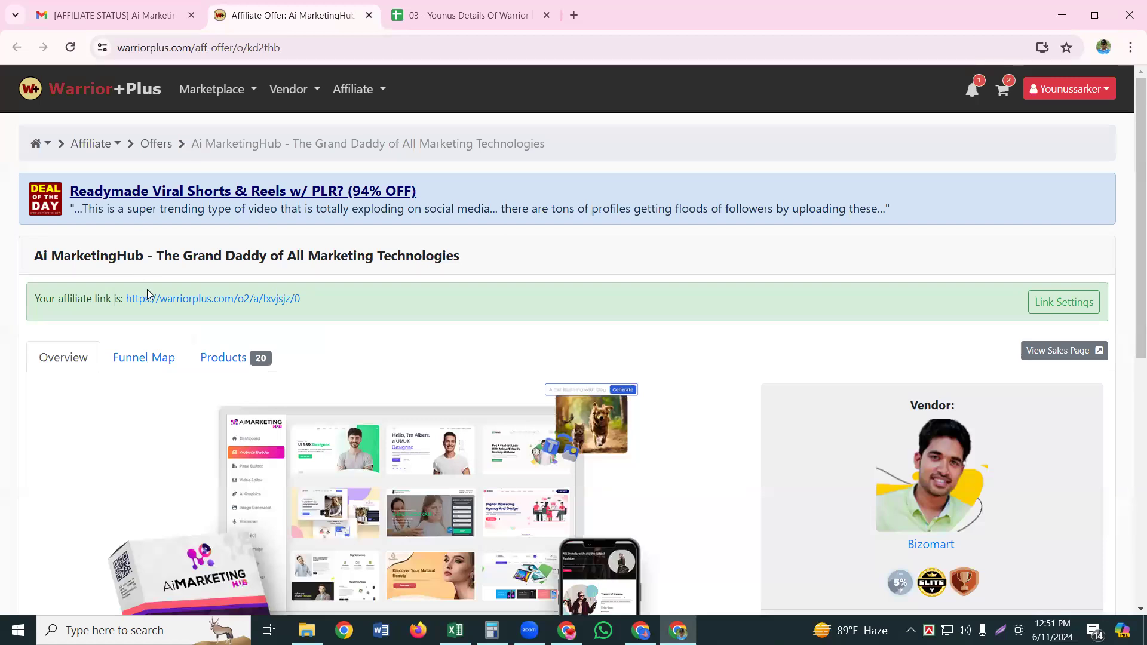
pyautogui.click(209, 299)
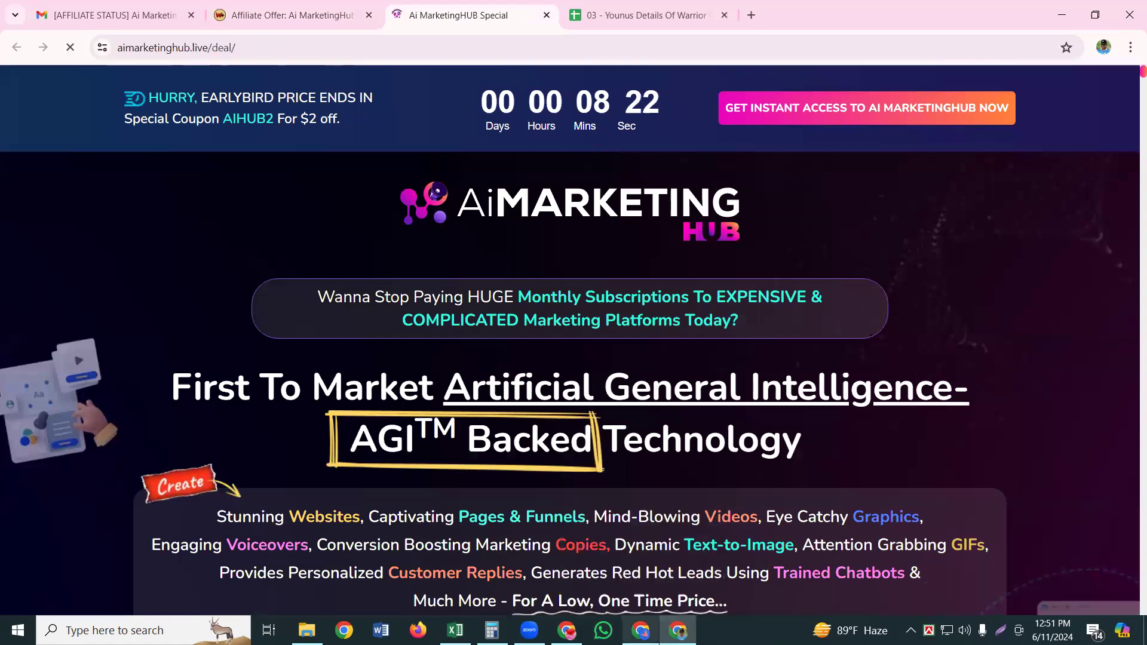
pyautogui.scroll(-1, 573, 383)
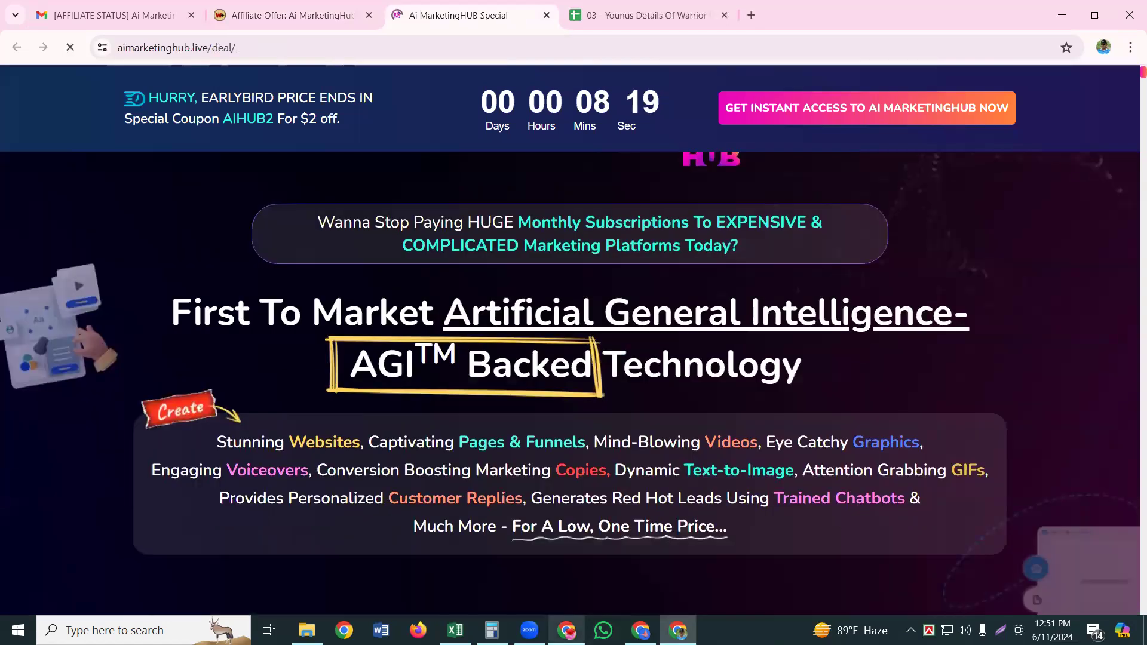
# Step: Switch to the other browser window and bring up the VidMails AI Review sample in Google Sites
pyautogui.click(578, 621)
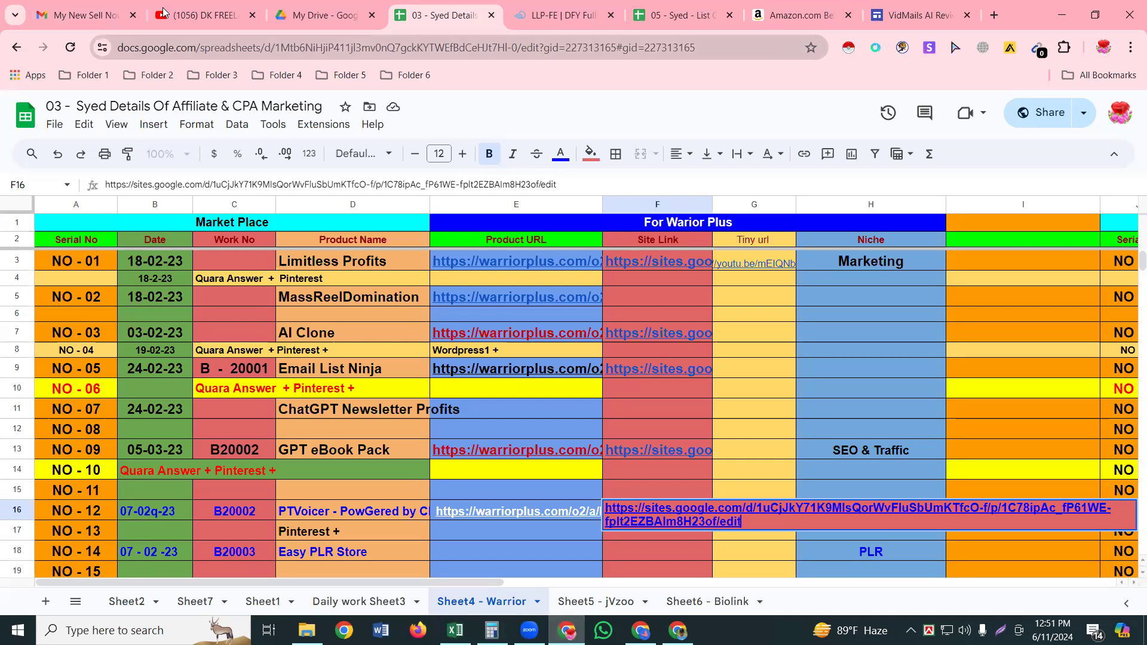
pyautogui.click(913, 7)
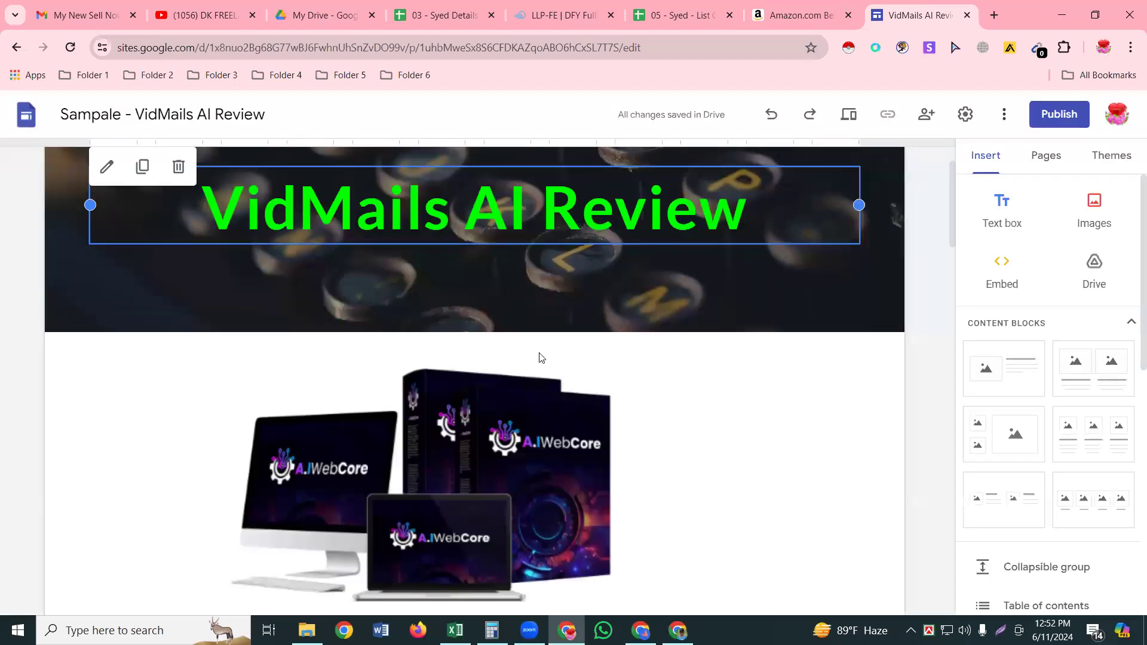
pyautogui.moveTo(836, 311)
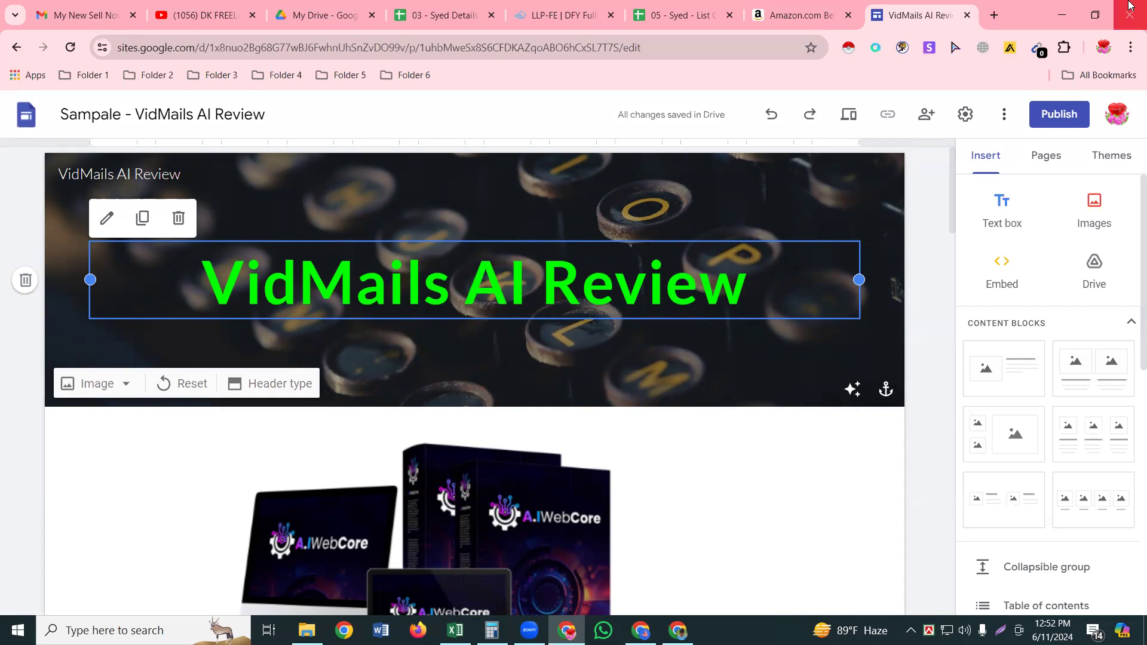
# Step: Minimize the browser and Excel windows, and open the desktop folder (PLR) Peak Performance System -01 in a maximized window
pyautogui.click(1064, 14)
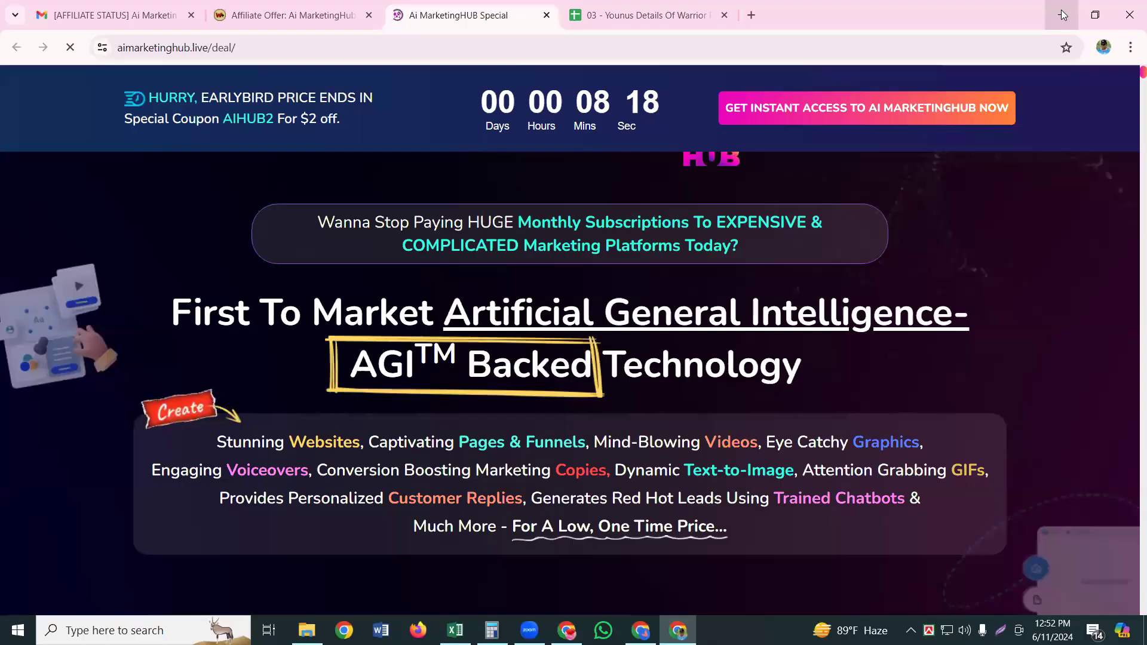
pyautogui.click(1062, 11)
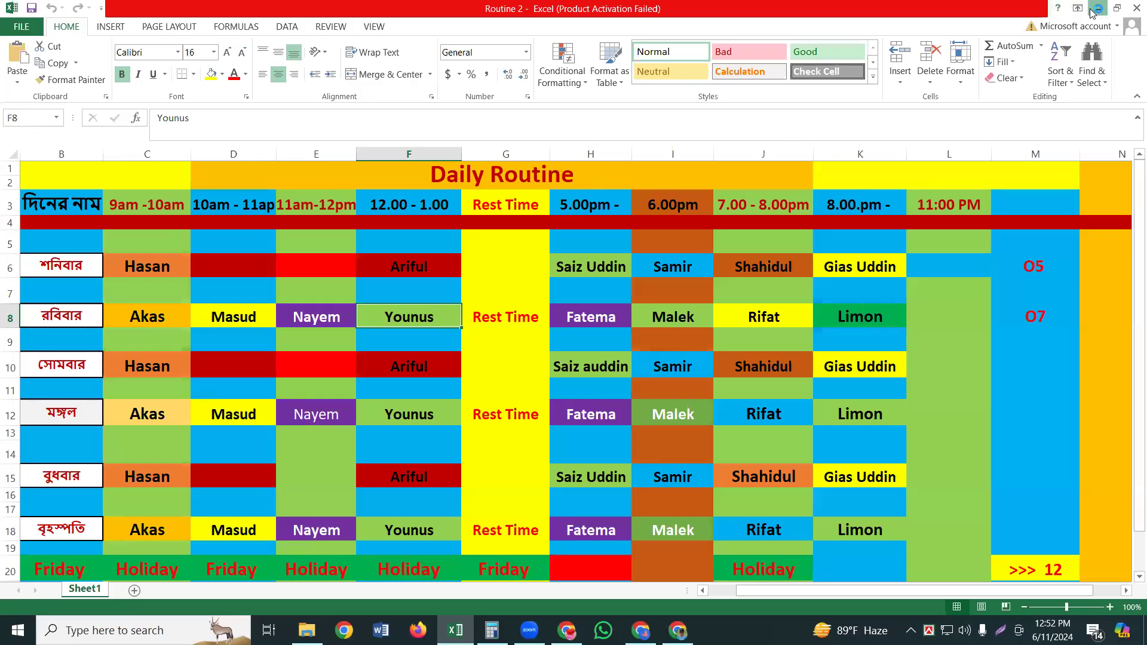
pyautogui.click(1095, 10)
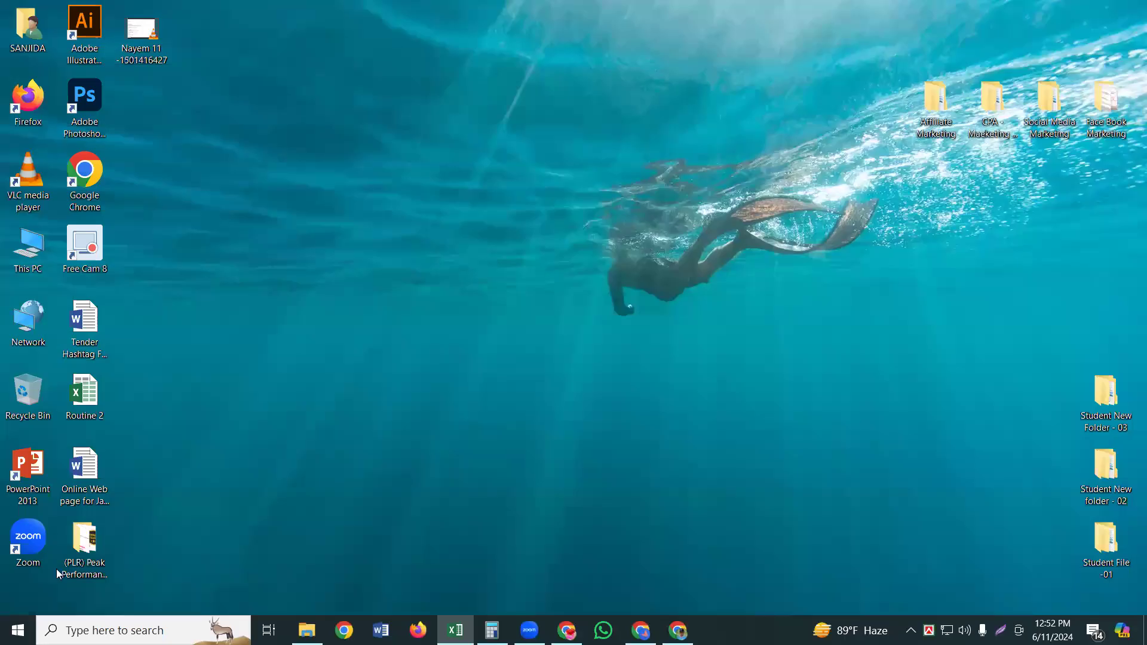
pyautogui.doubleClick(90, 557)
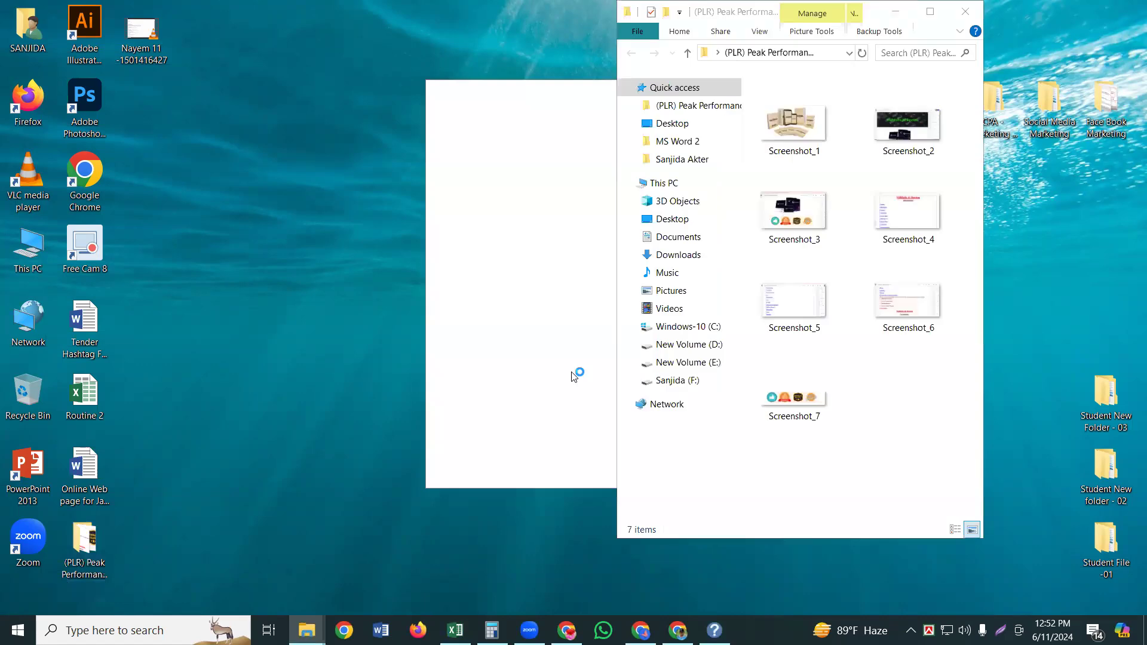
pyautogui.click(931, 13)
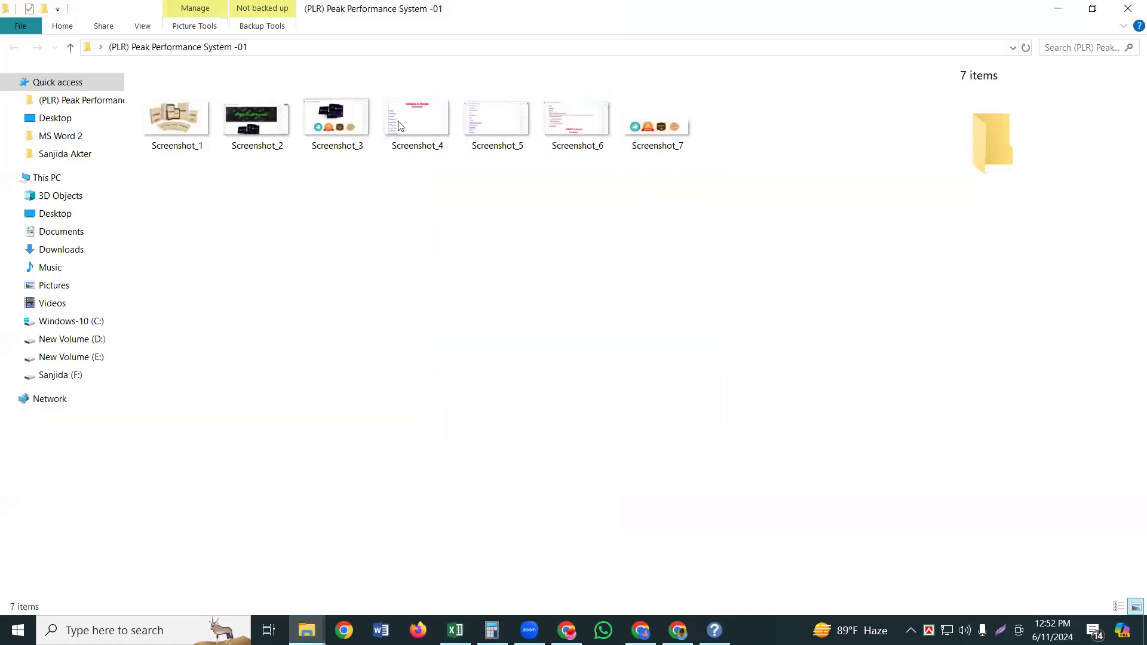
# Step: View the sample page captures Screenshot_2 to Screenshot_4 and go back to Screenshot_3
pyautogui.doubleClick(255, 121)
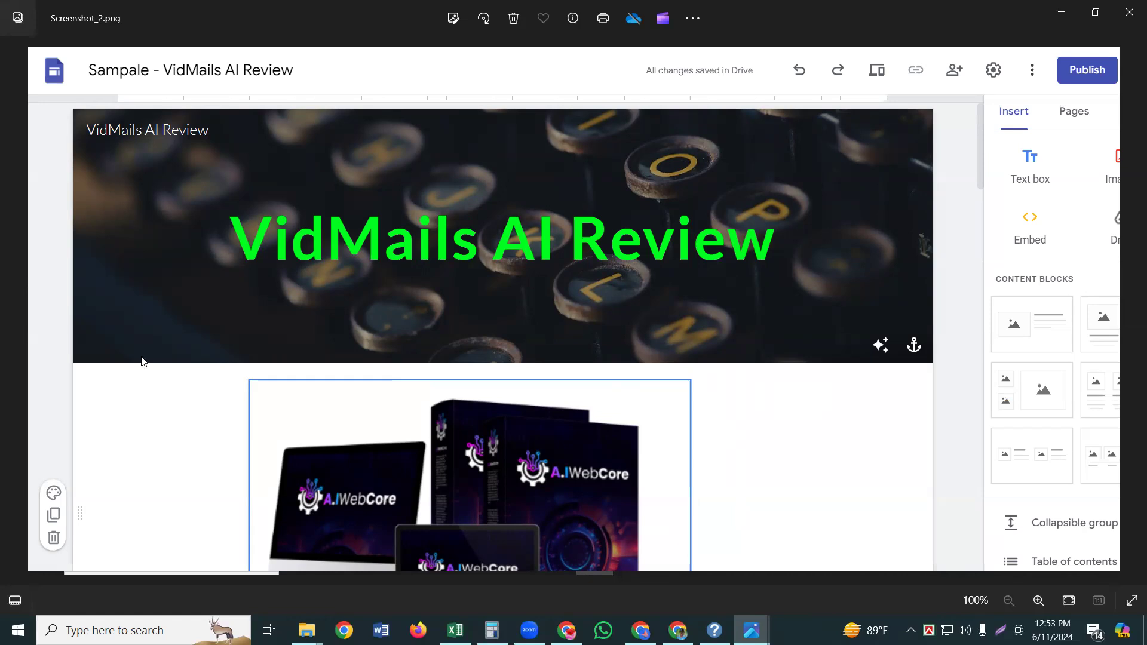
pyautogui.moveTo(1130, 318)
pyautogui.click(1129, 316)
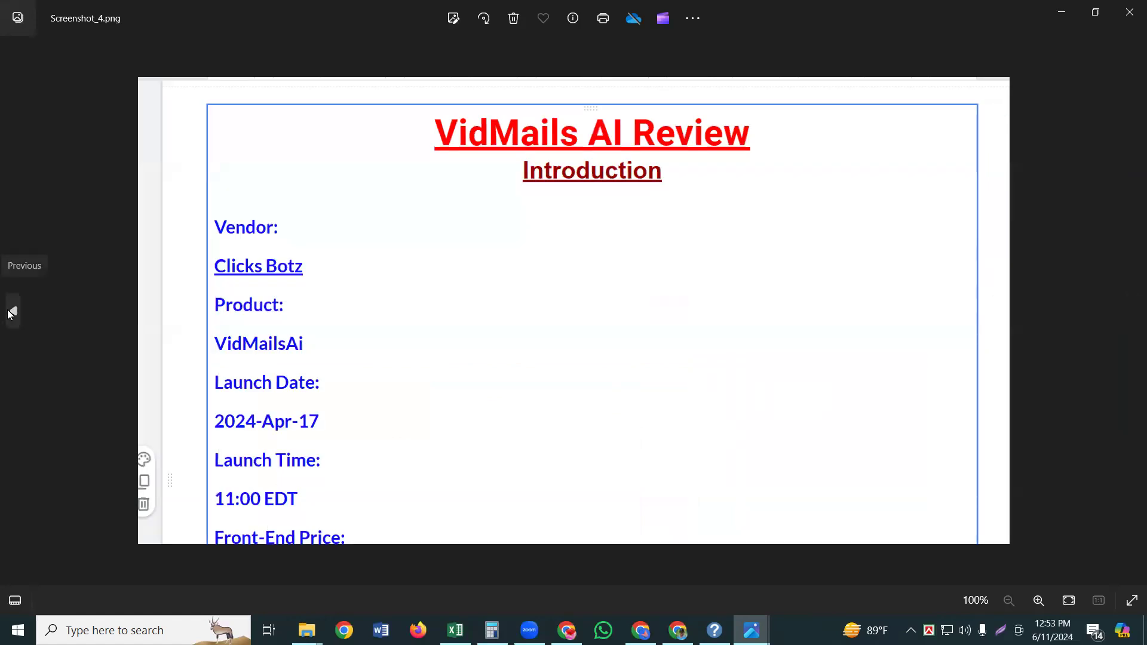
pyautogui.click(12, 312)
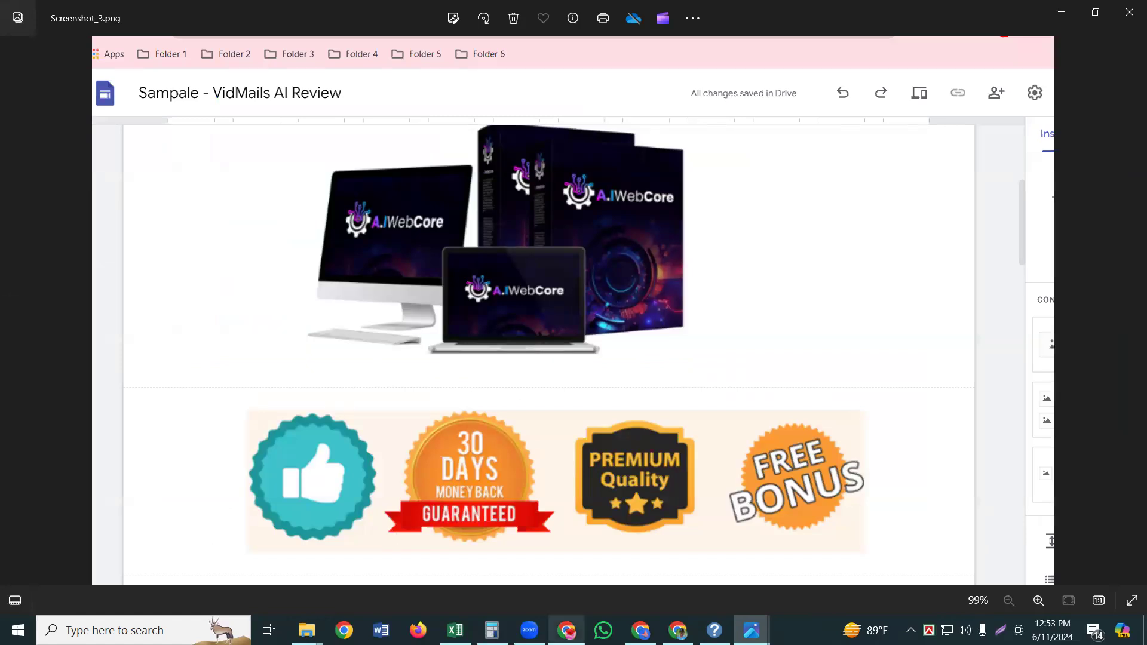
# Step: Return to the VidMails AI Review sample site and examine its header, product image, badge banner and Introduction section
pyautogui.click(566, 630)
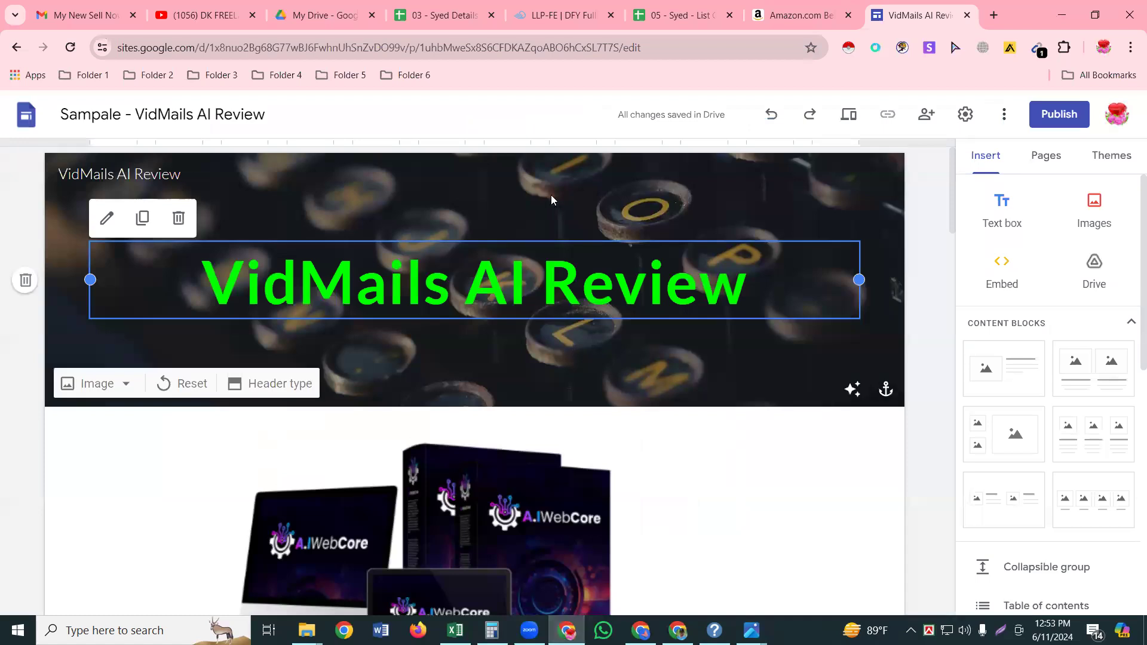
pyautogui.scroll(-4, 348, 280)
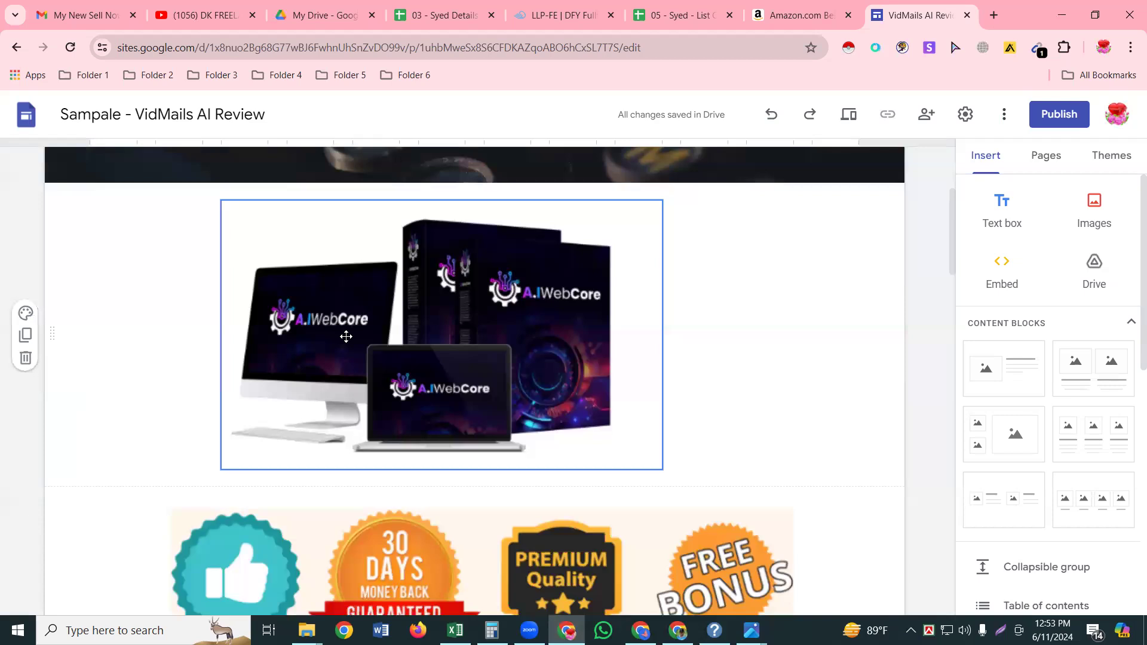
pyautogui.scroll(-4, 346, 336)
pyautogui.scroll(4, 359, 319)
pyautogui.scroll(-3, 430, 346)
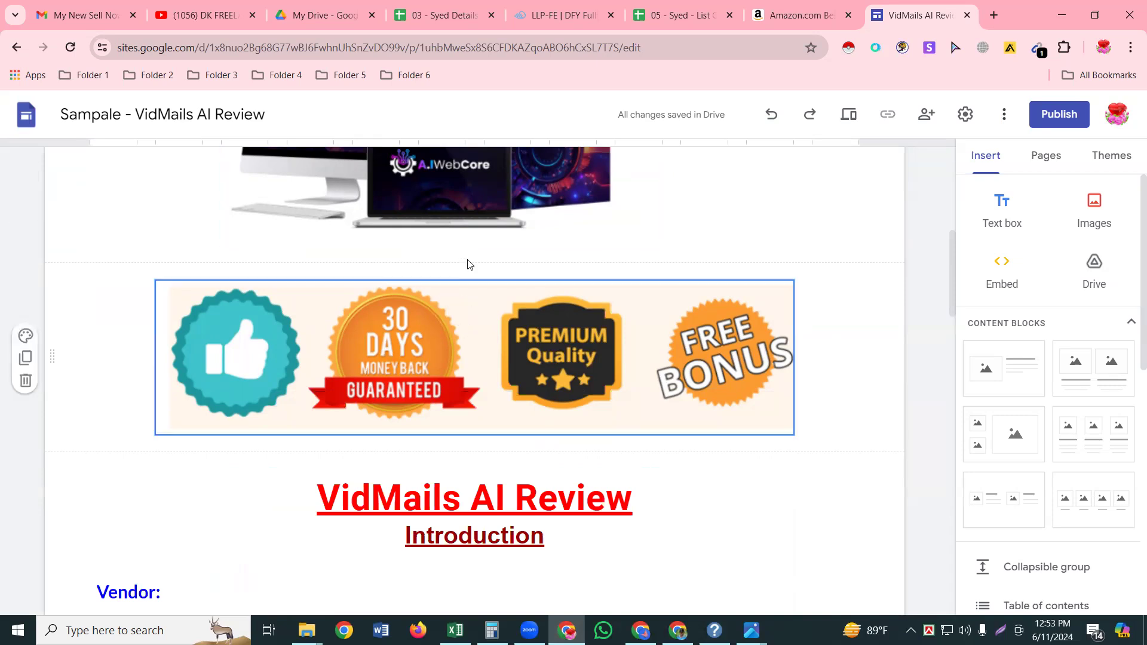
pyautogui.scroll(-3, 469, 281)
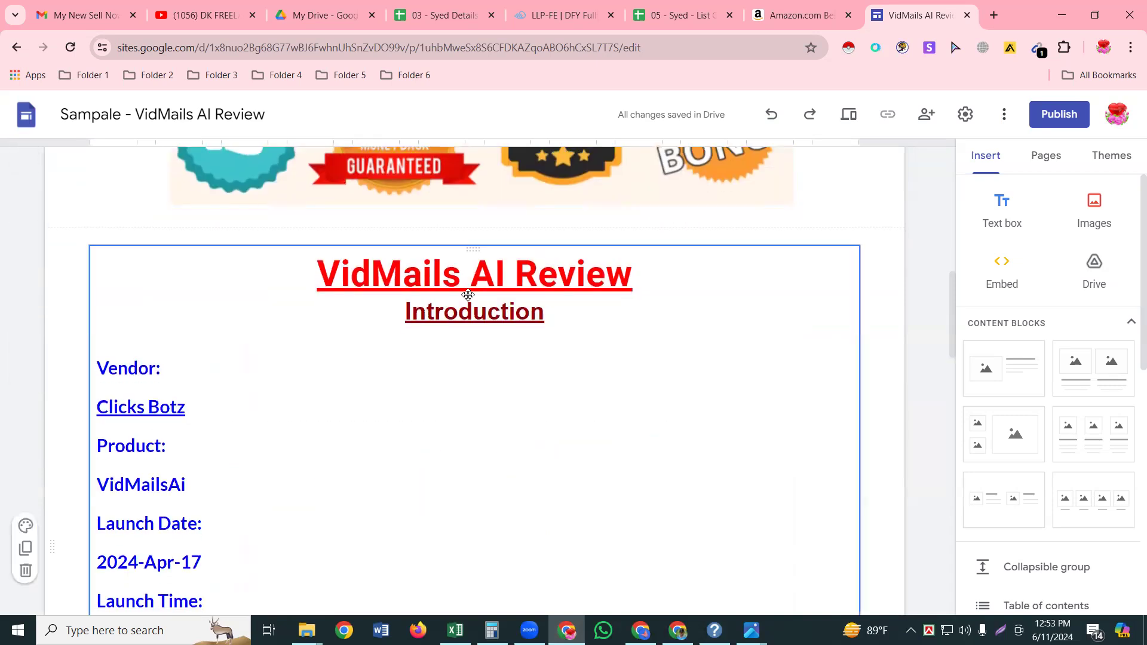
pyautogui.scroll(2, 468, 296)
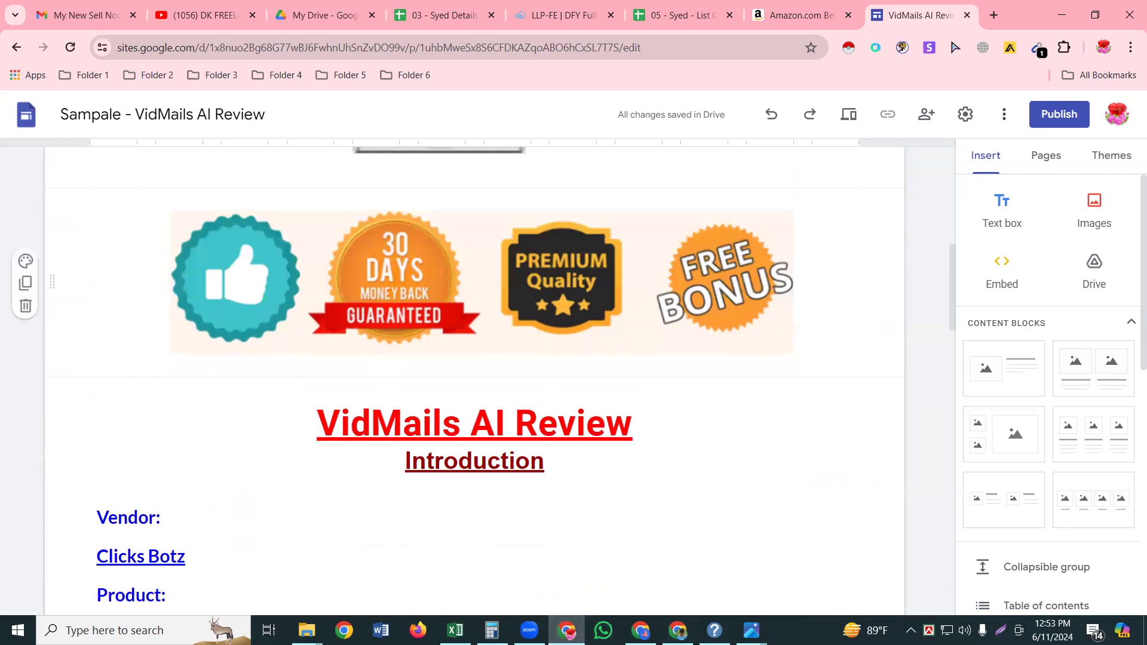
# Step: Switch to the browser window with the Ai MarketingHub sales page and open Google Sites in a new tab
pyautogui.click(678, 631)
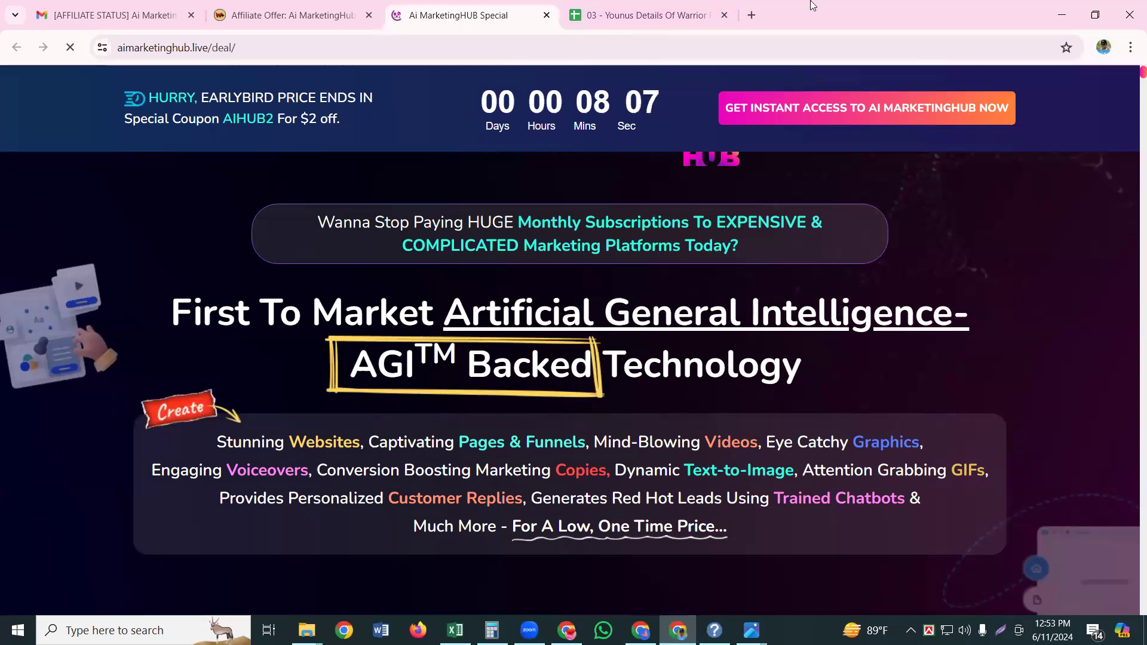
pyautogui.hotkey('ctrl', 't')
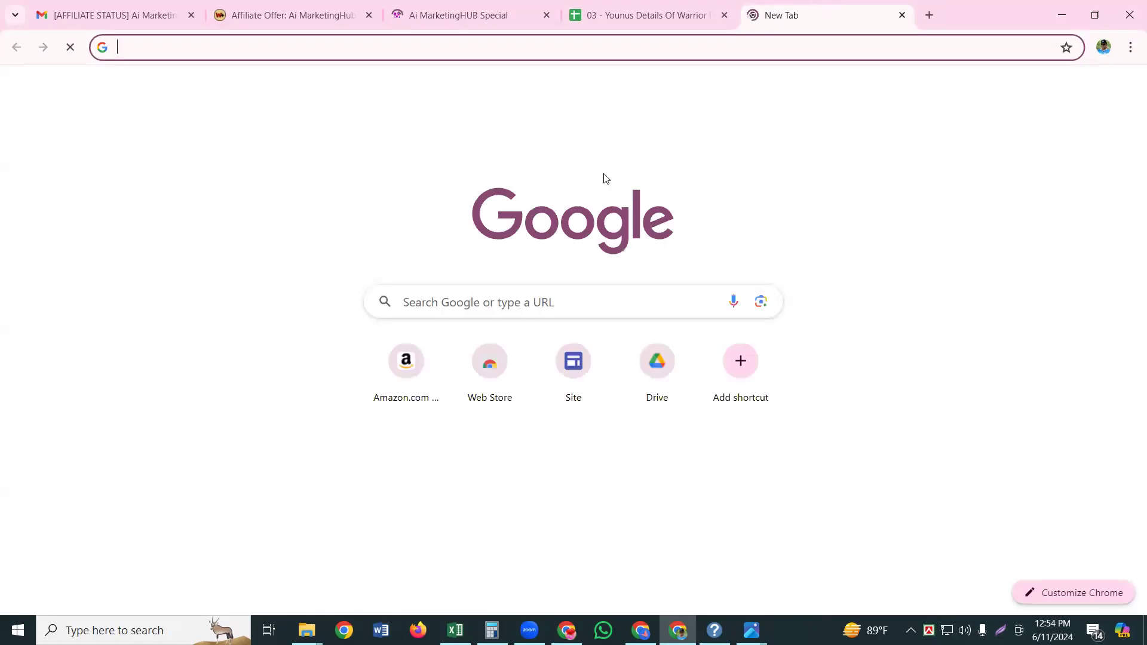
pyautogui.click(591, 369)
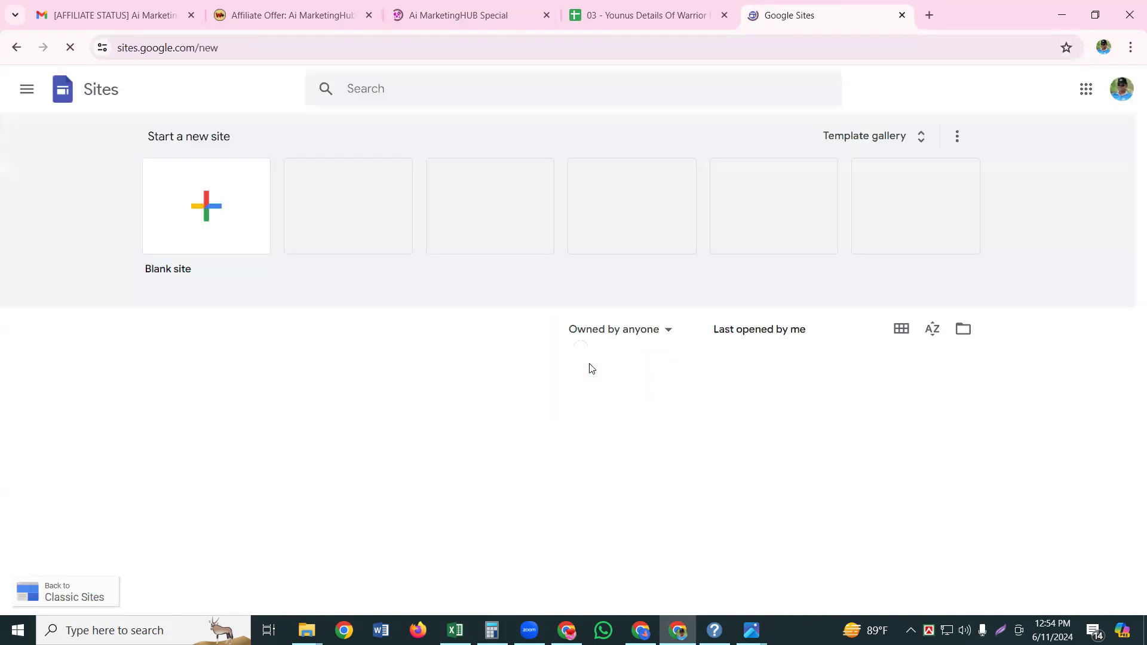
# Step: Create a blank site and insert the badge image Screenshot_7 from the desktop folder (PLR) Peak Performance System -01
pyautogui.click(200, 206)
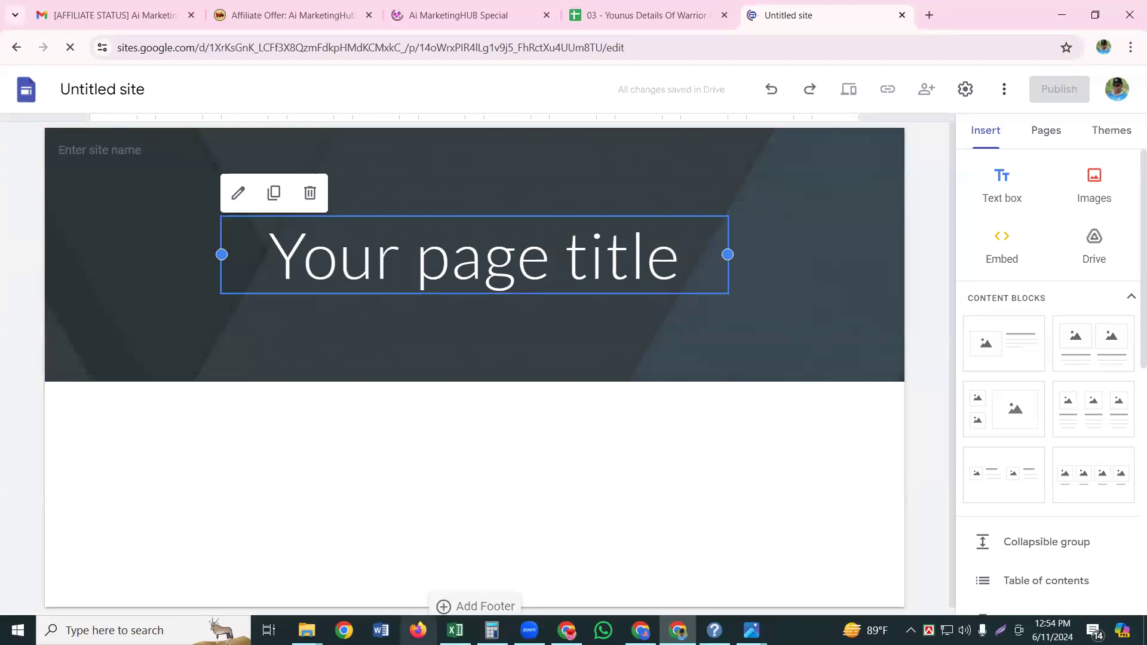
pyautogui.click(1096, 195)
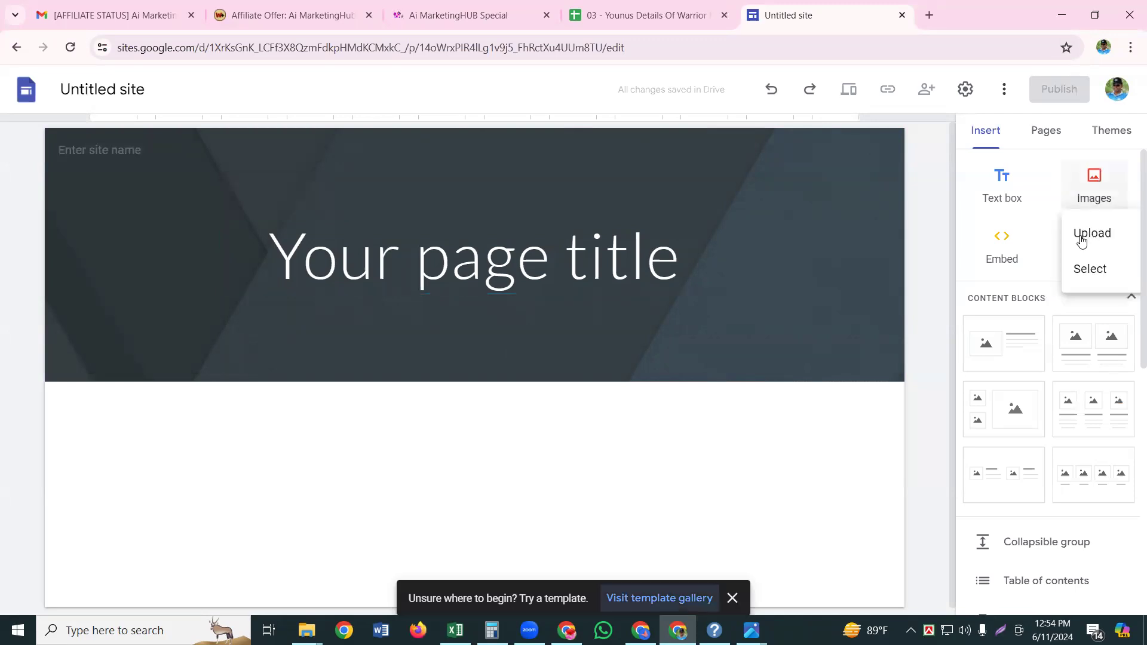
pyautogui.click(1082, 237)
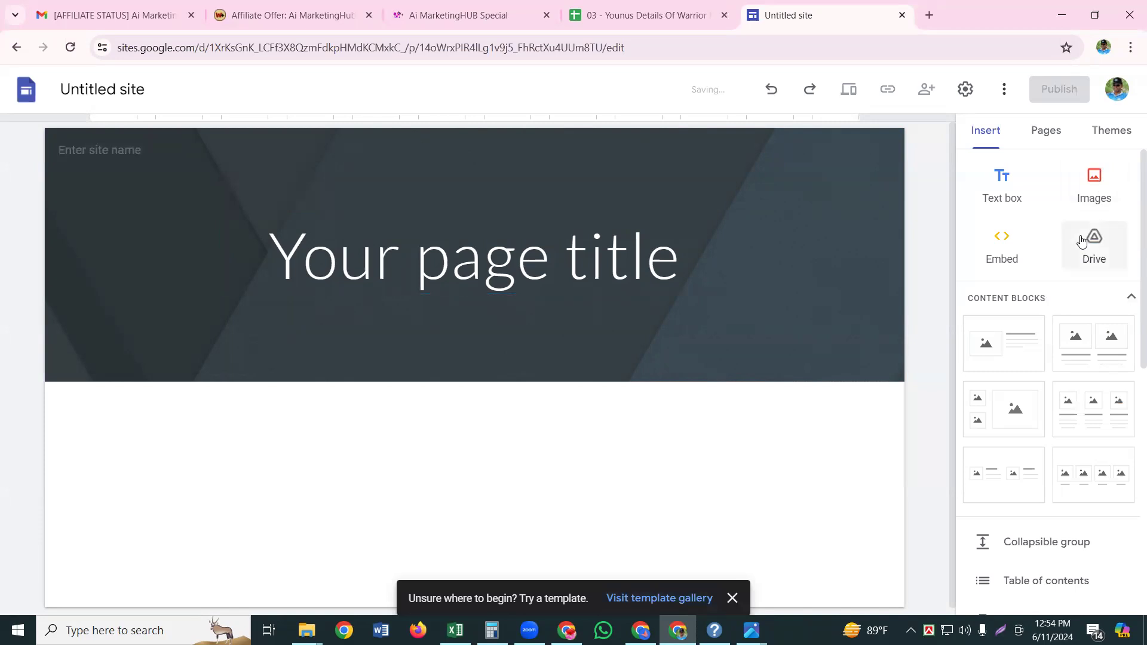
pyautogui.click(1091, 179)
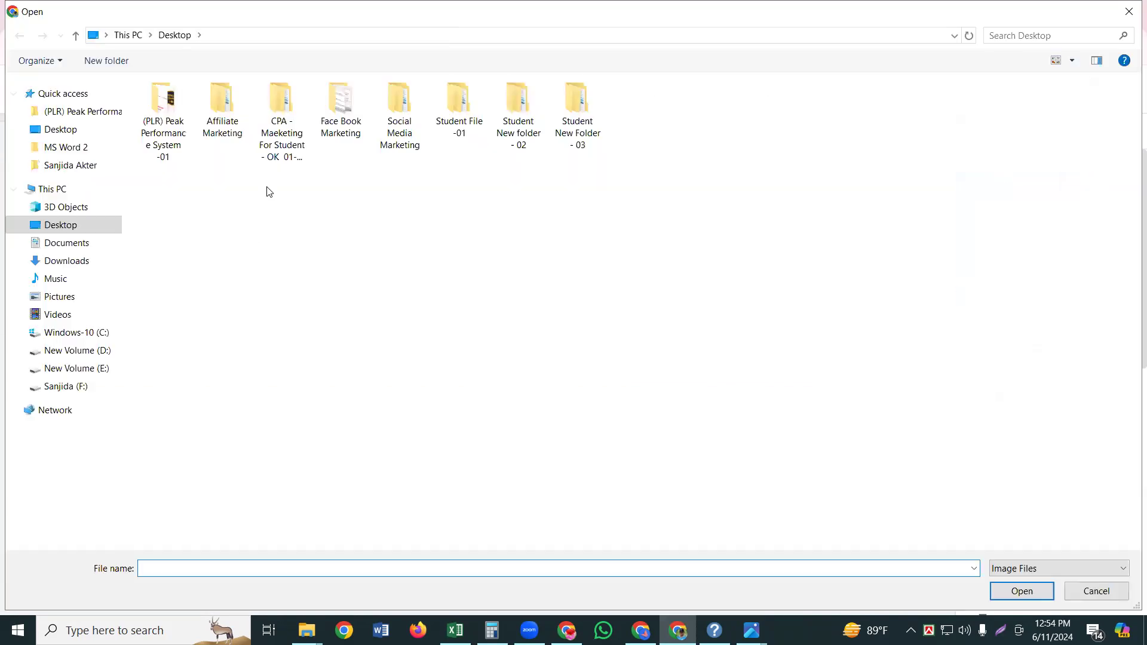
pyautogui.click(172, 111)
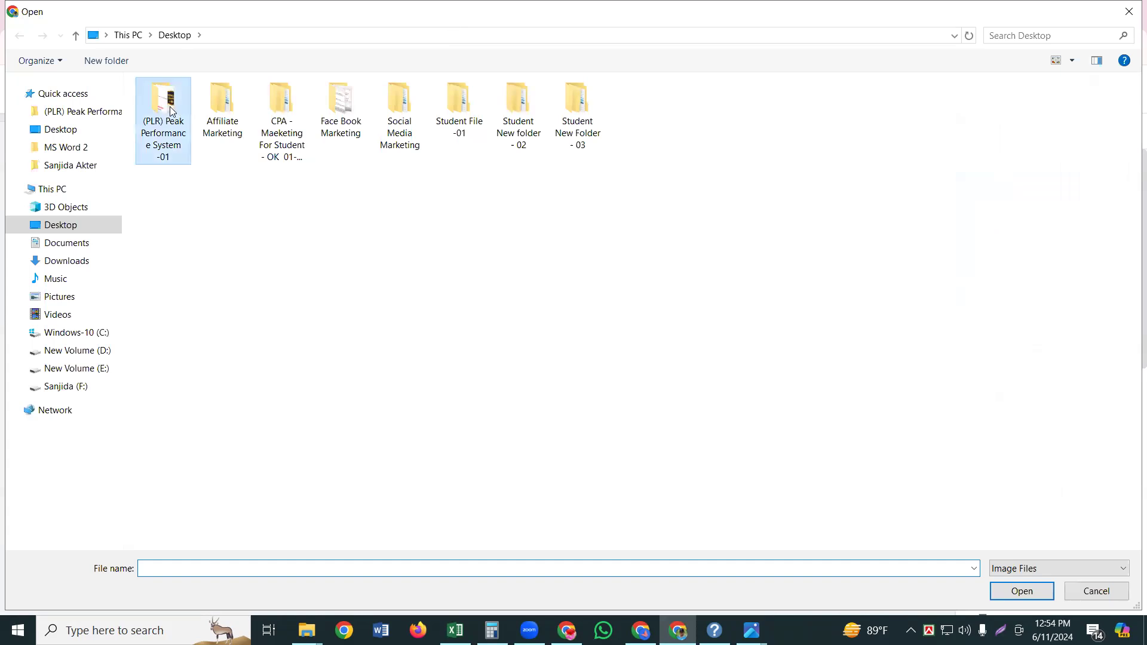
pyautogui.doubleClick(172, 111)
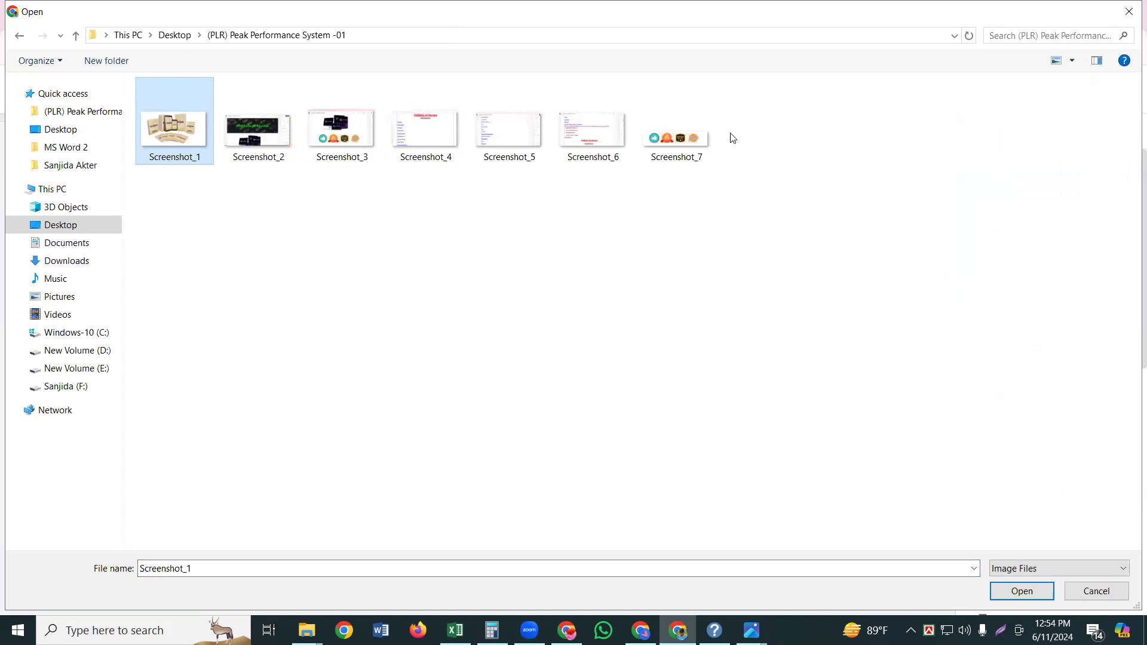
pyautogui.doubleClick(692, 139)
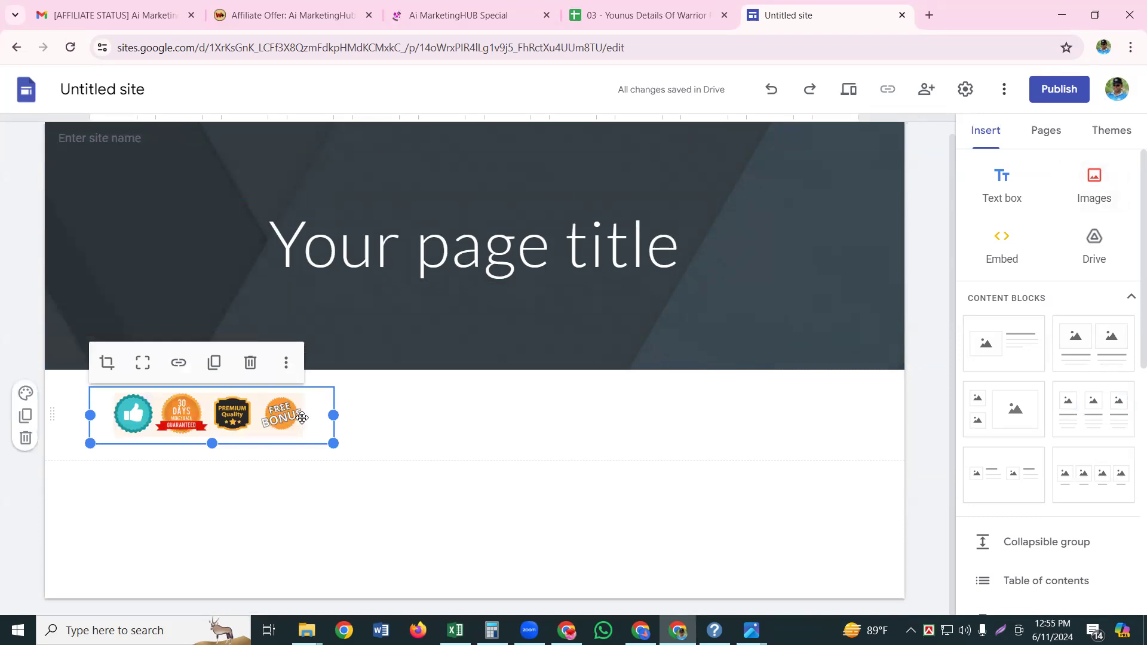
# Step: Move the badge image to the middle of its section and enlarge it to nearly the full content width
pyautogui.moveTo(503, 441); pyautogui.dragTo(500, 438)
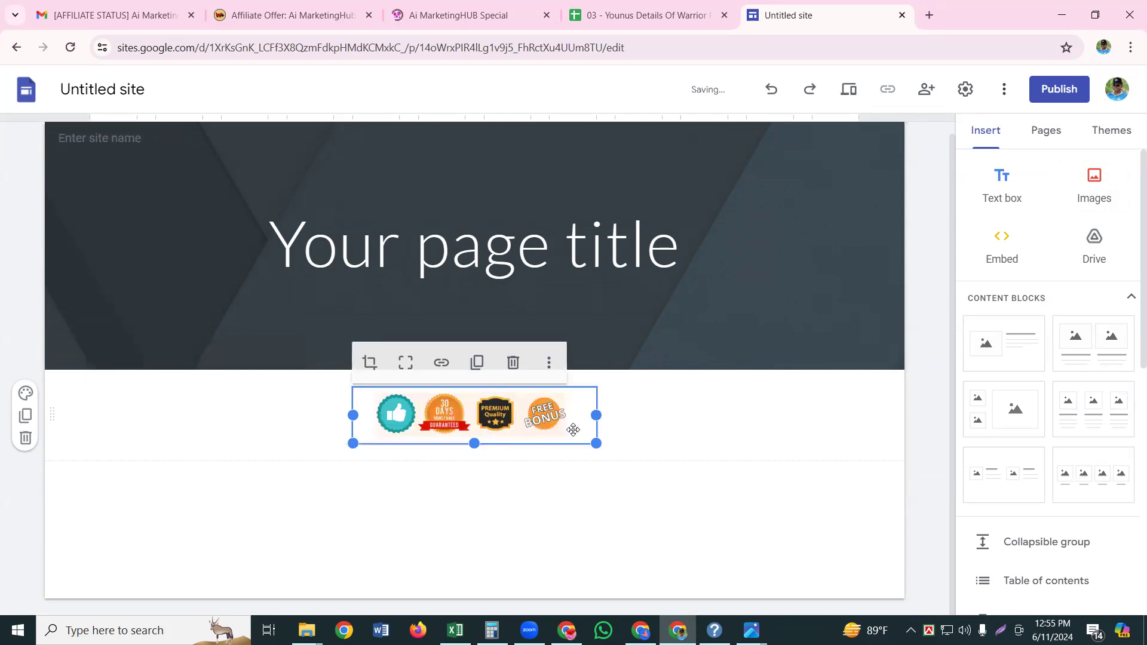
pyautogui.moveTo(596, 444); pyautogui.dragTo(928, 549)
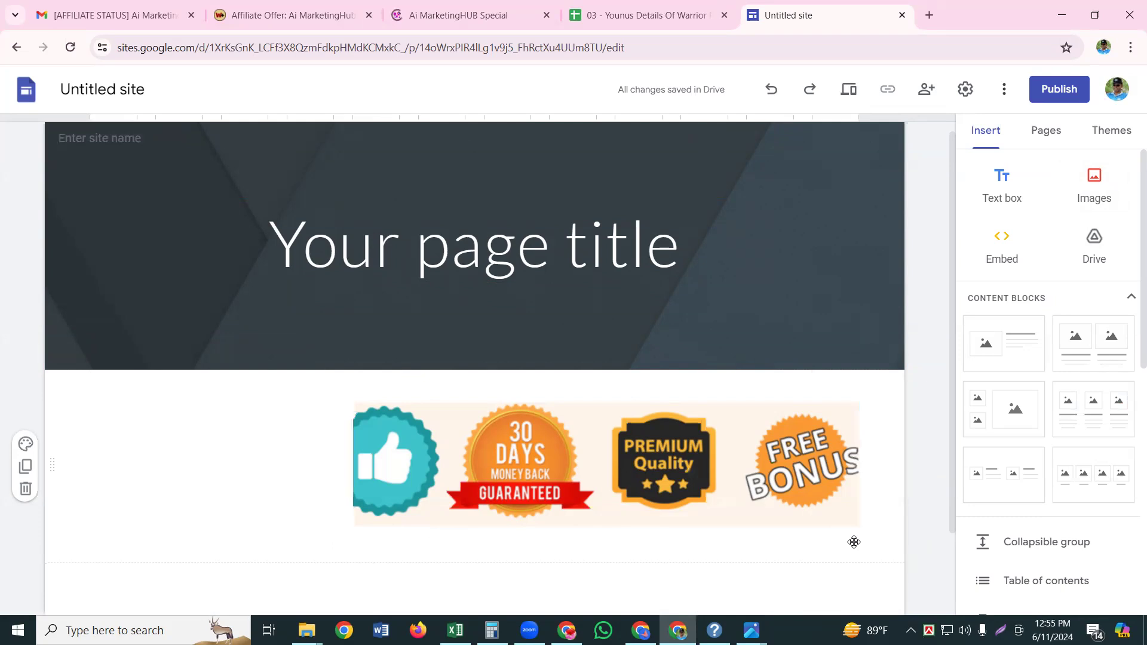
pyautogui.click(687, 530)
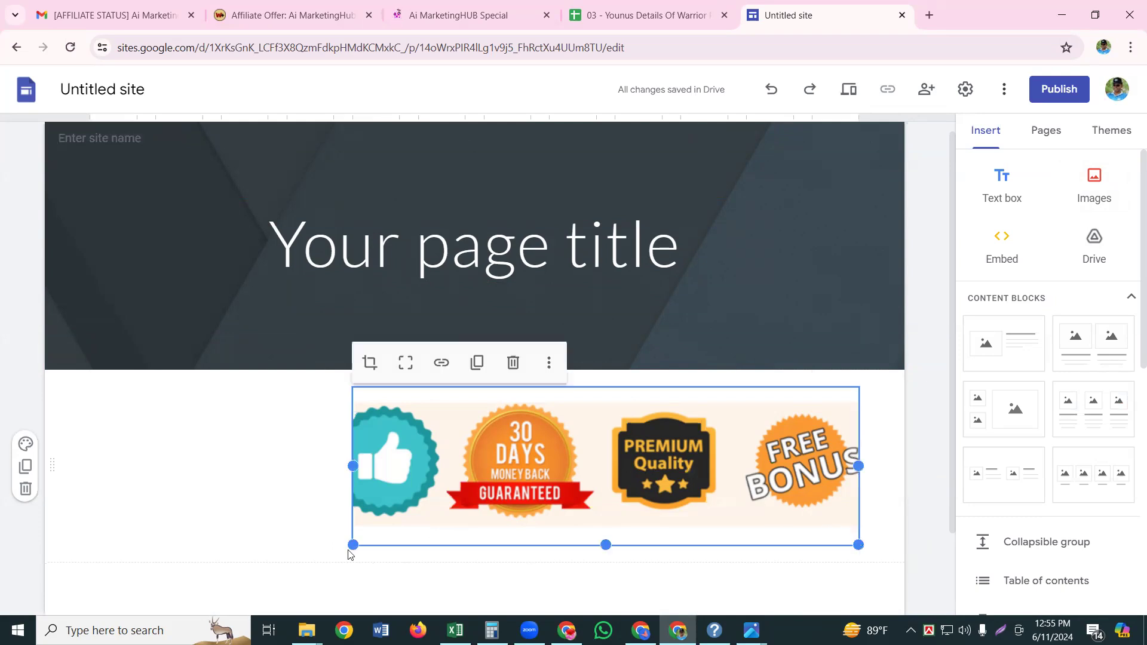
pyautogui.moveTo(354, 544); pyautogui.dragTo(151, 593)
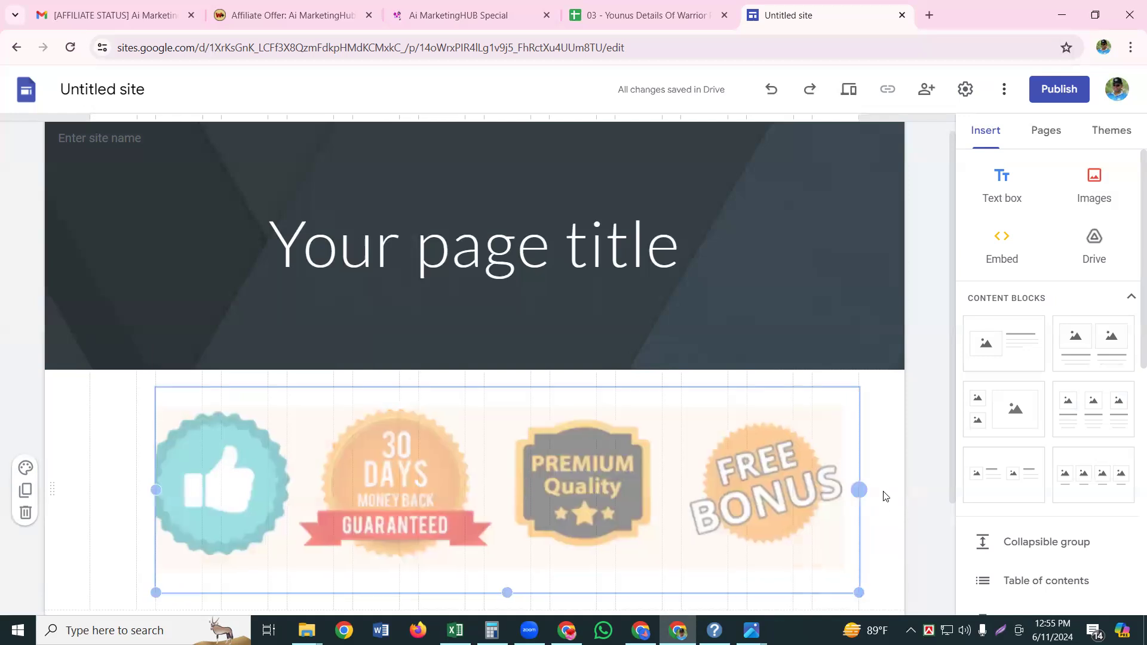
pyautogui.click(893, 497)
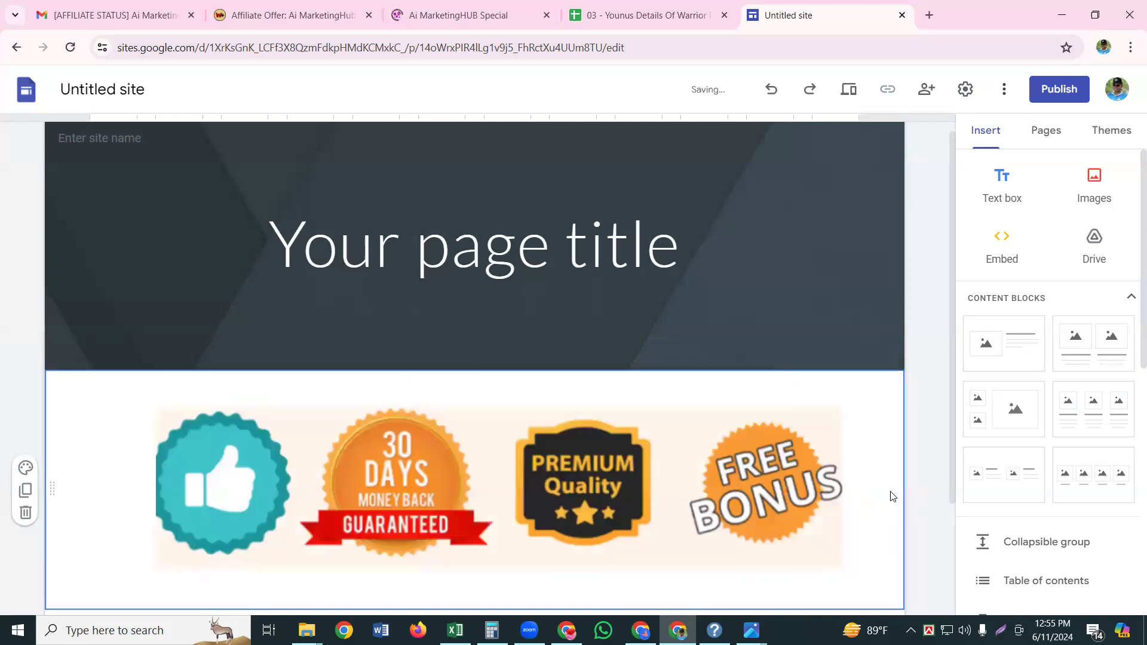
pyautogui.doubleClick(161, 479)
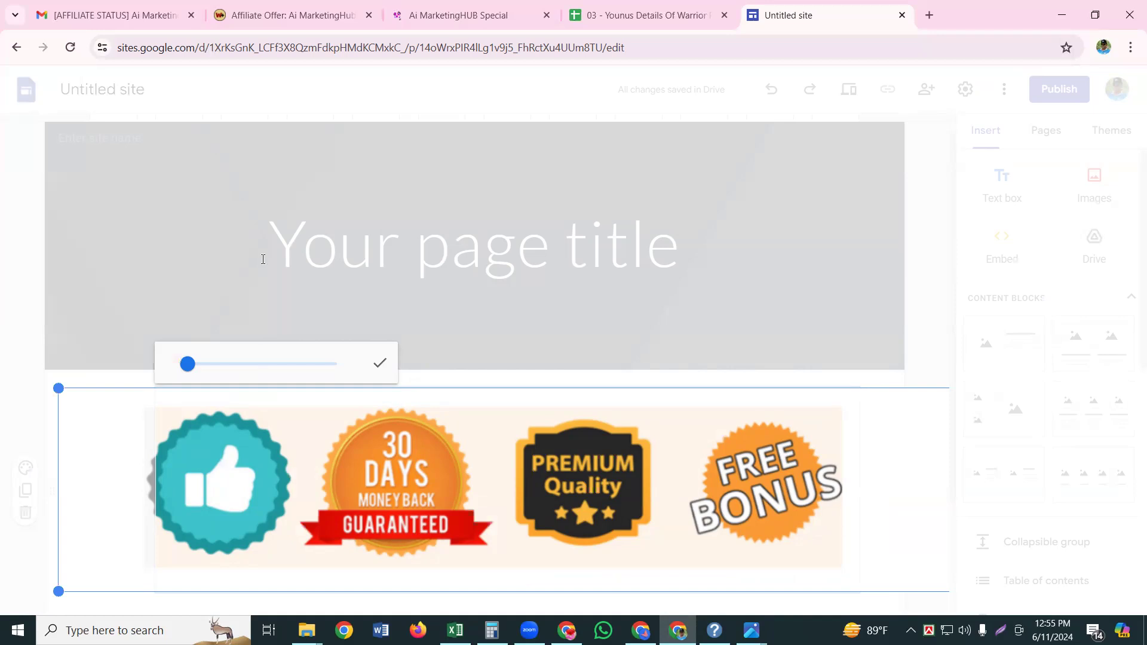
pyautogui.click(278, 299)
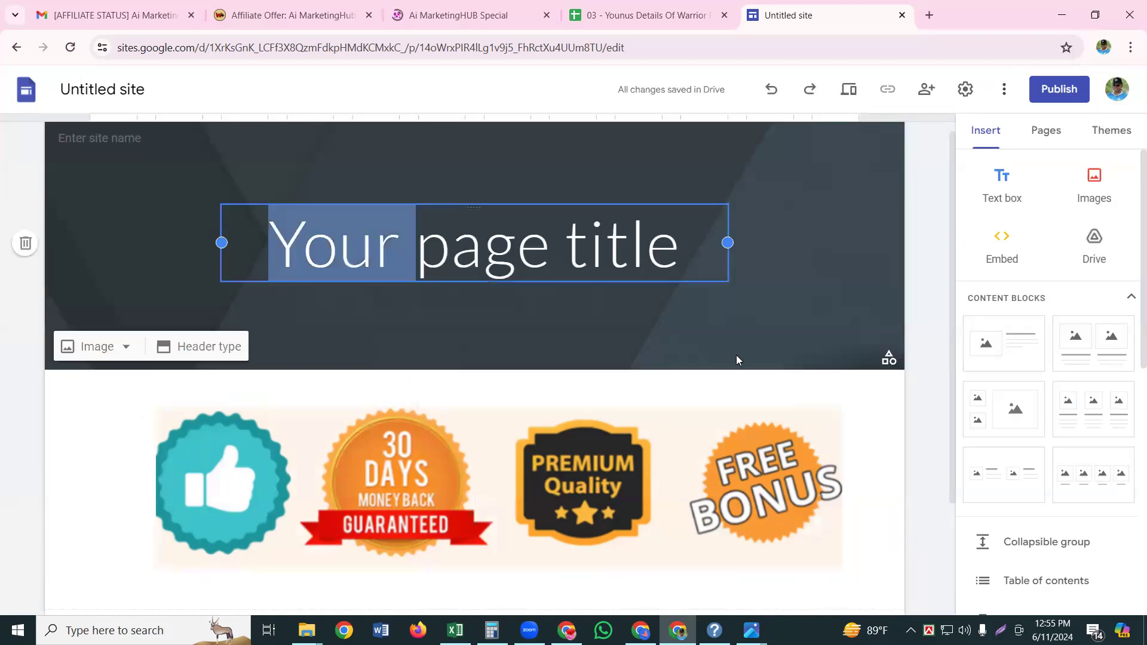
pyautogui.click(831, 385)
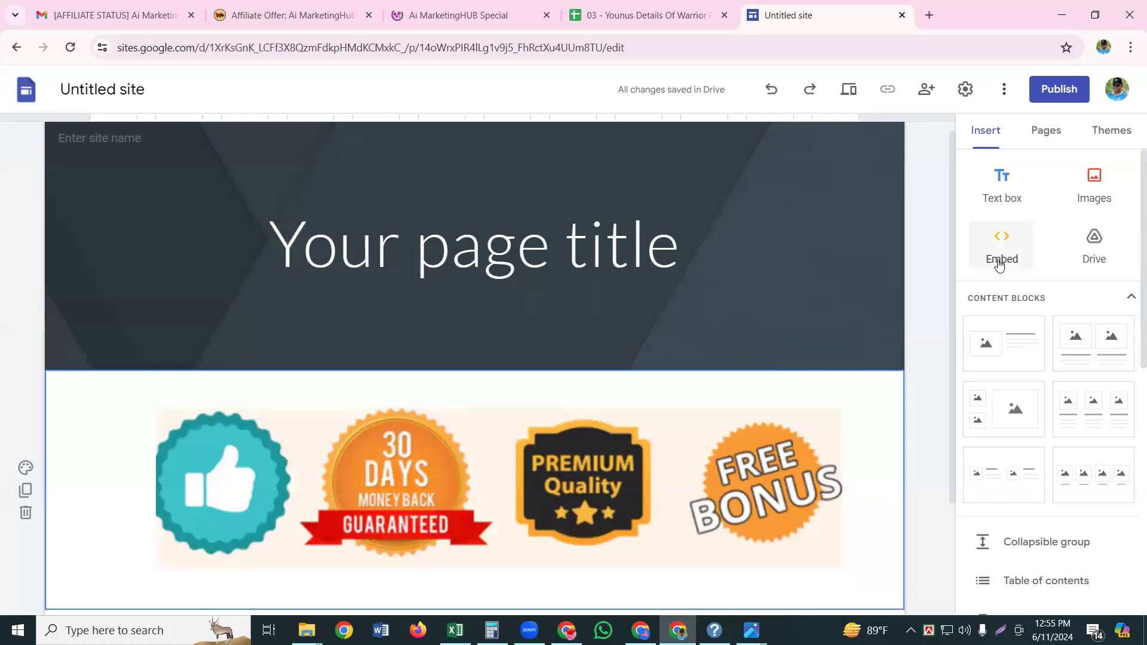
# Step: Insert a text box in a new section below the badge image
pyautogui.scroll(-1, 998, 251)
pyautogui.scroll(-2, 994, 185)
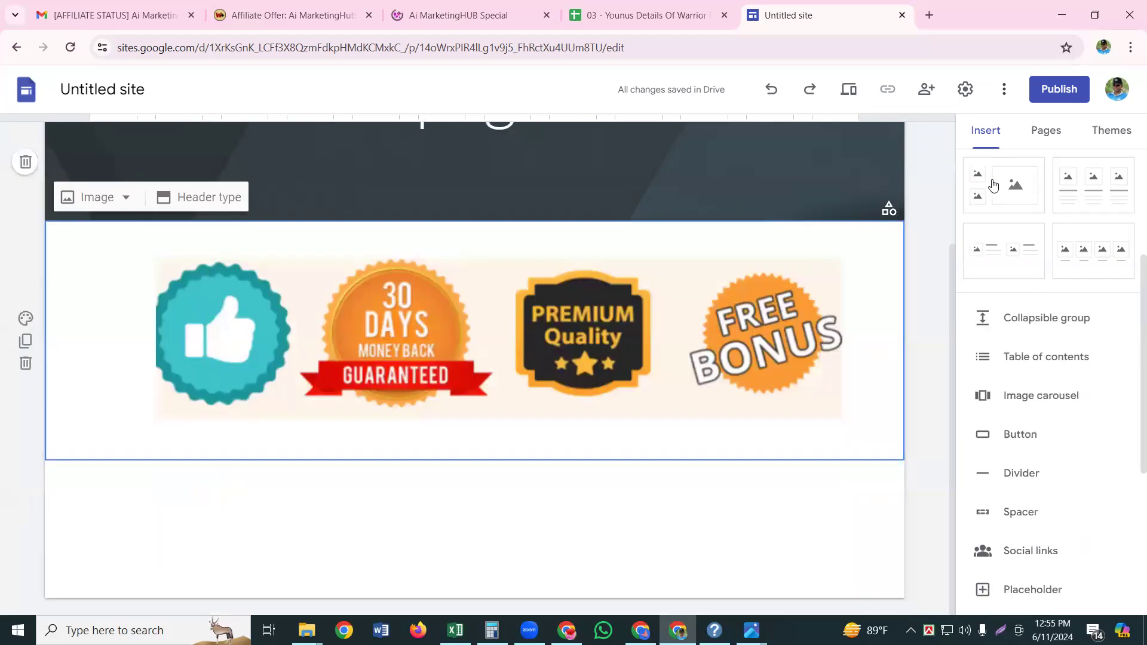
pyautogui.scroll(2, 994, 186)
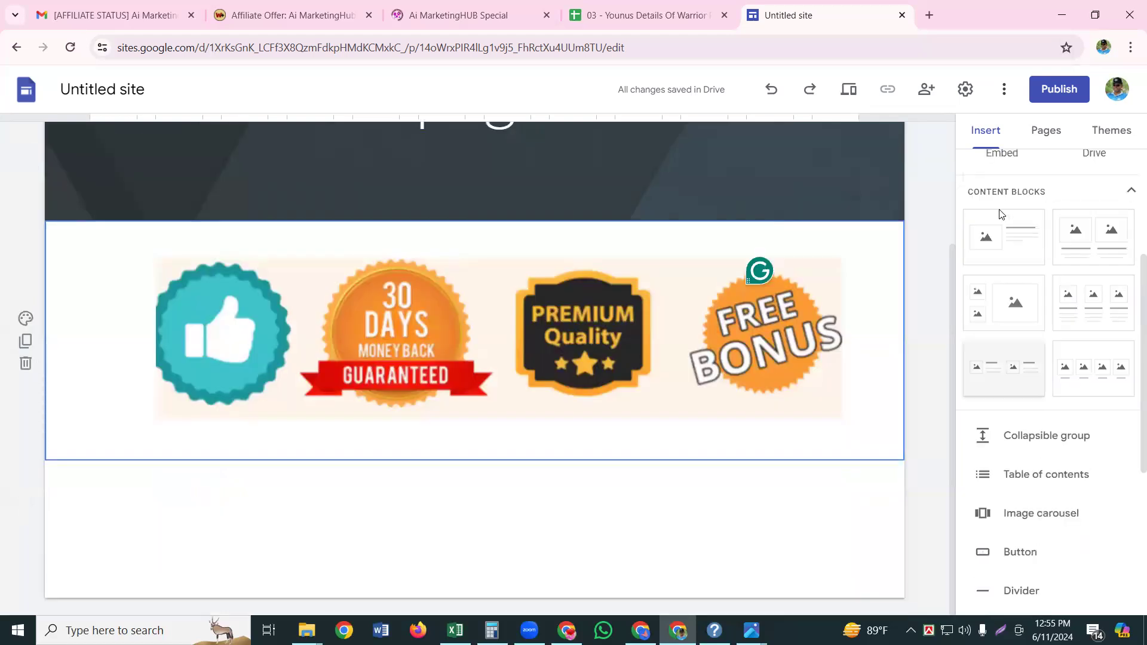
pyautogui.scroll(2, 998, 215)
pyautogui.click(1003, 179)
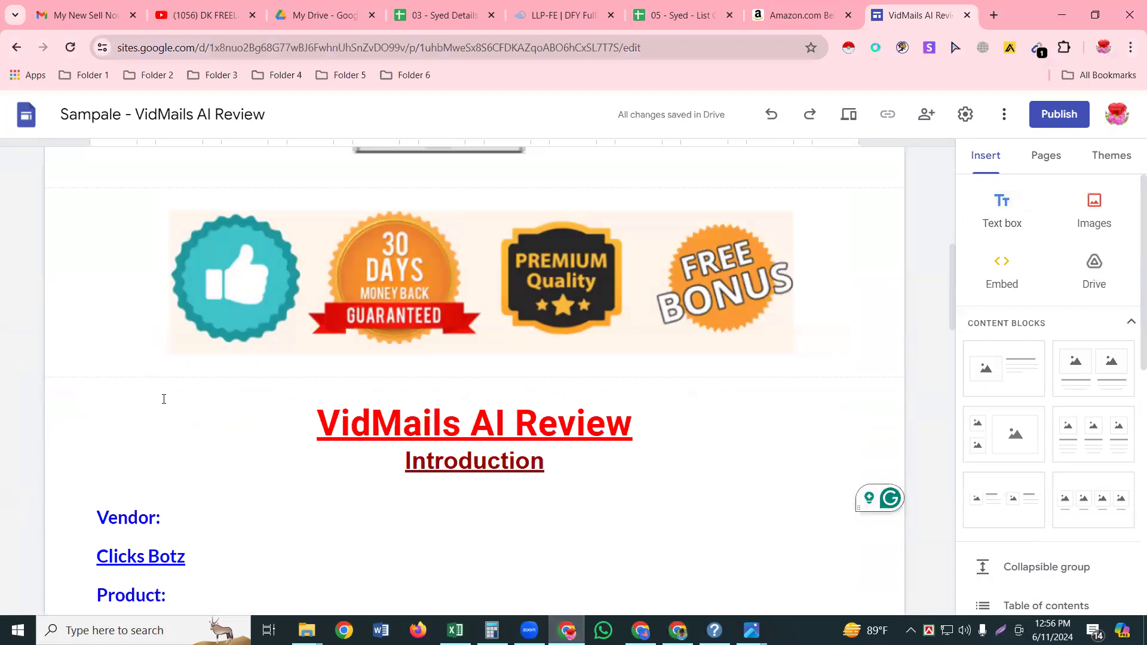
# Step: In the VidMails AI Review sample site, select and copy the entire text block, from the review heading through the more info>> link
pyautogui.scroll(-3, 163, 399)
pyautogui.doubleClick(165, 406)
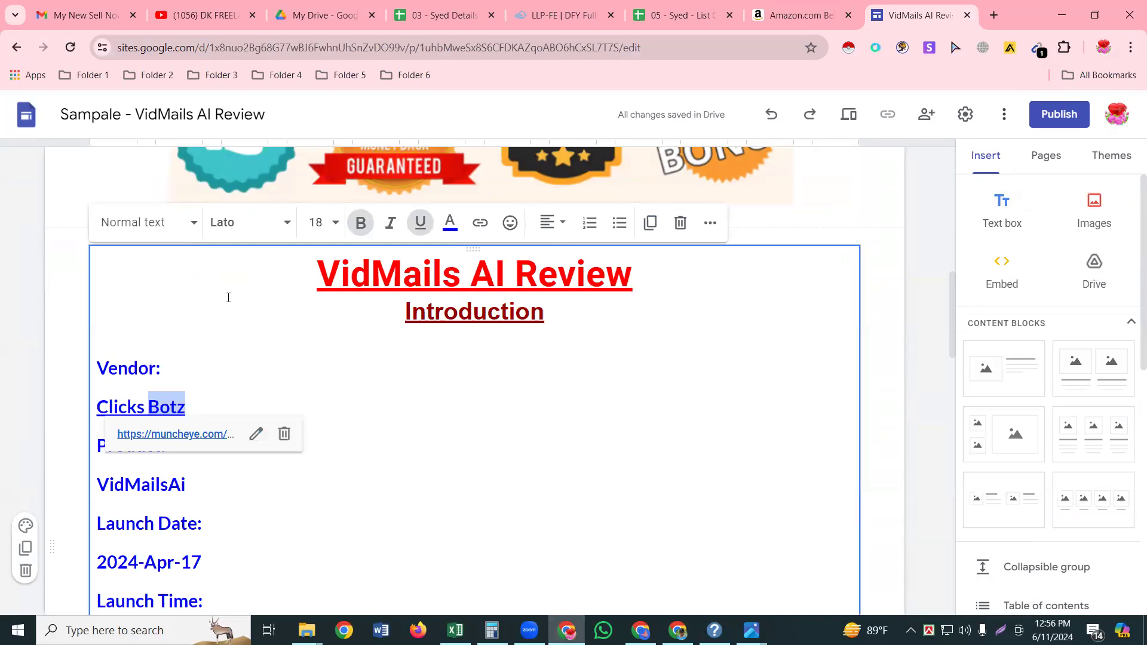
pyautogui.hotkey('ctrl', 'a')
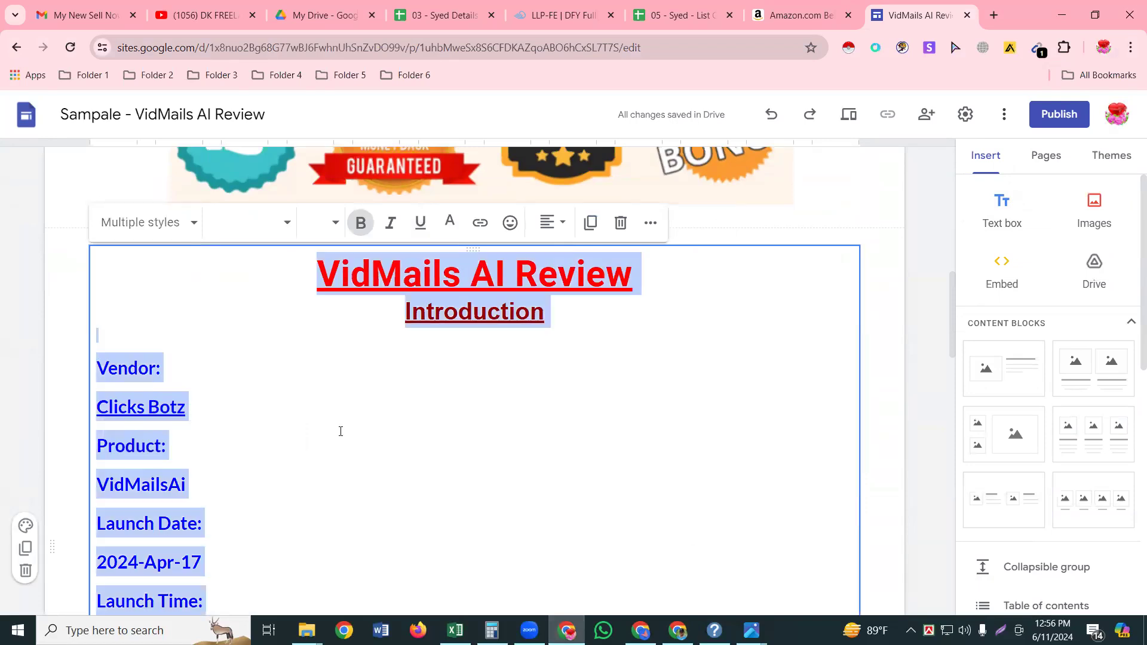
pyautogui.scroll(-6, 340, 431)
pyautogui.scroll(-9, 392, 385)
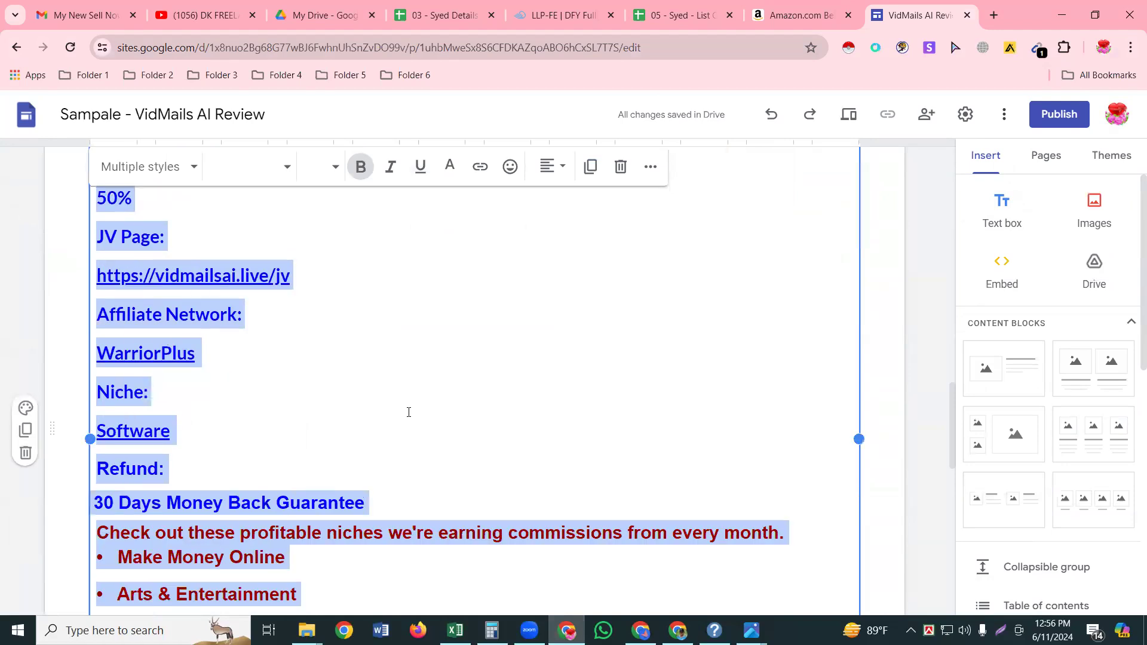
pyautogui.scroll(-5, 409, 414)
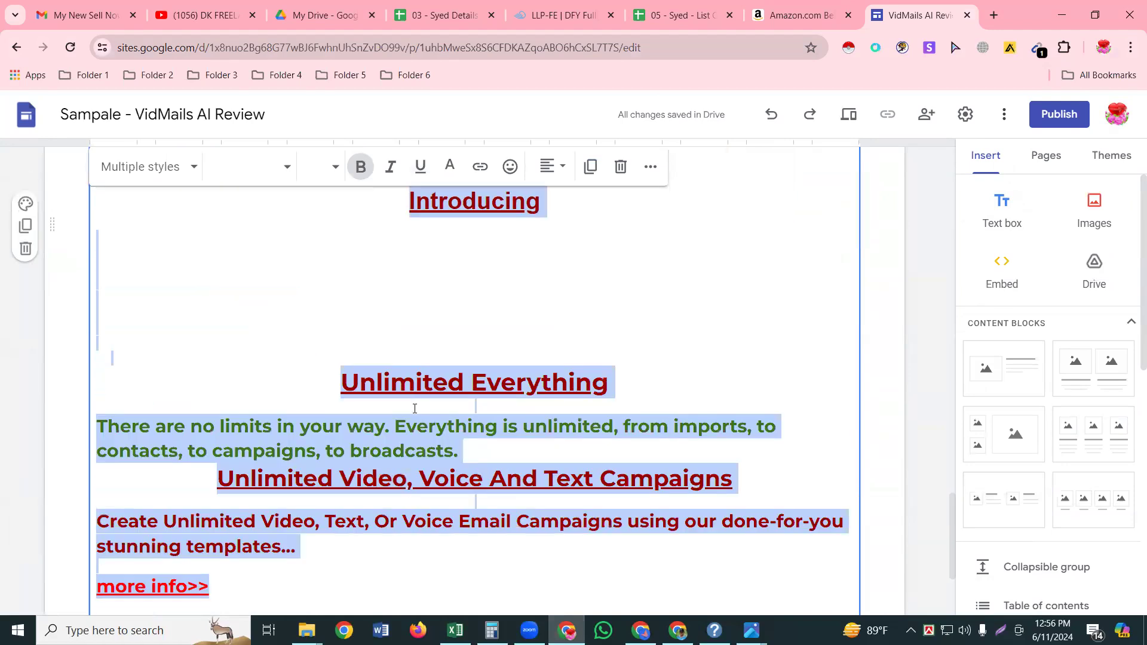
pyautogui.scroll(-4, 417, 443)
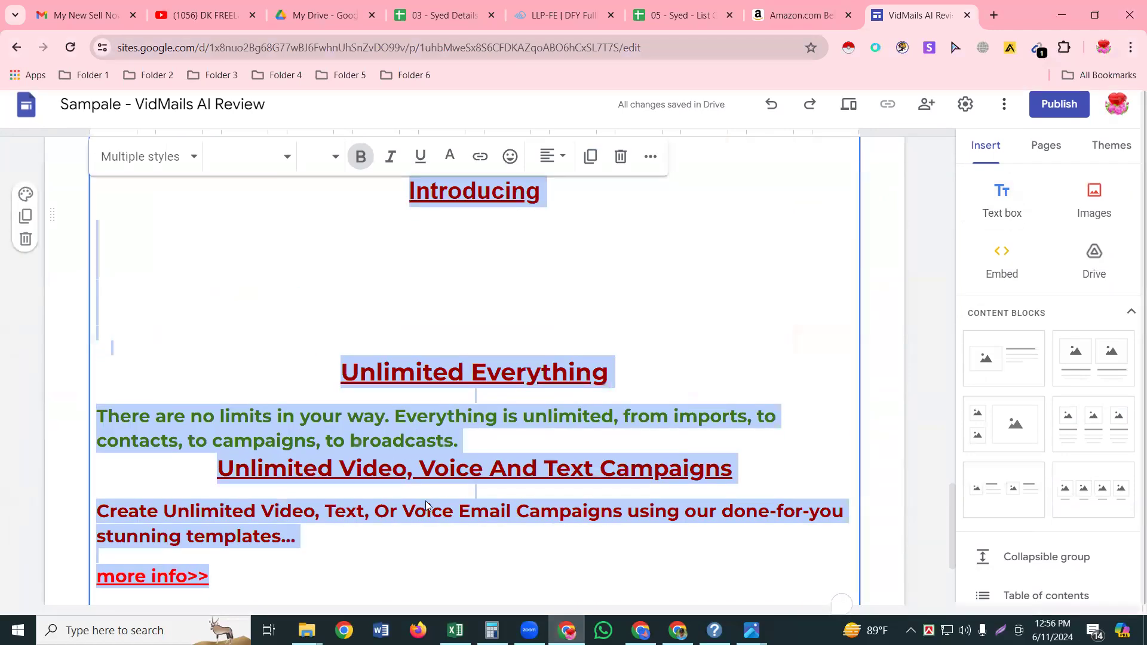
pyautogui.scroll(4, 392, 351)
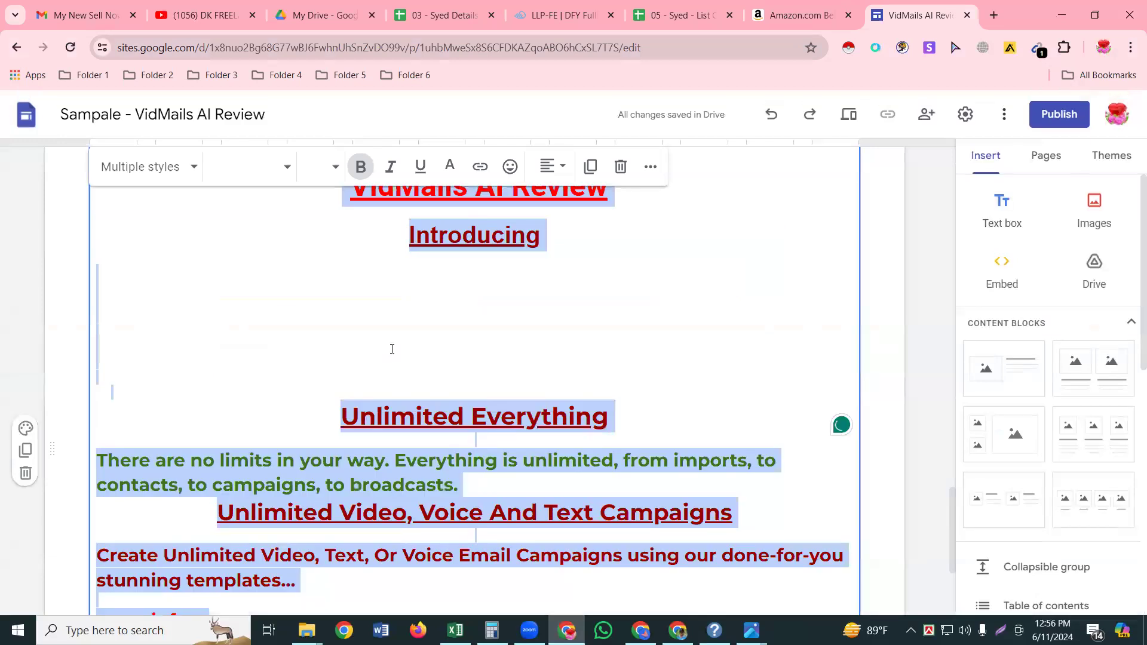
pyautogui.hotkey('ctrl', 'c')
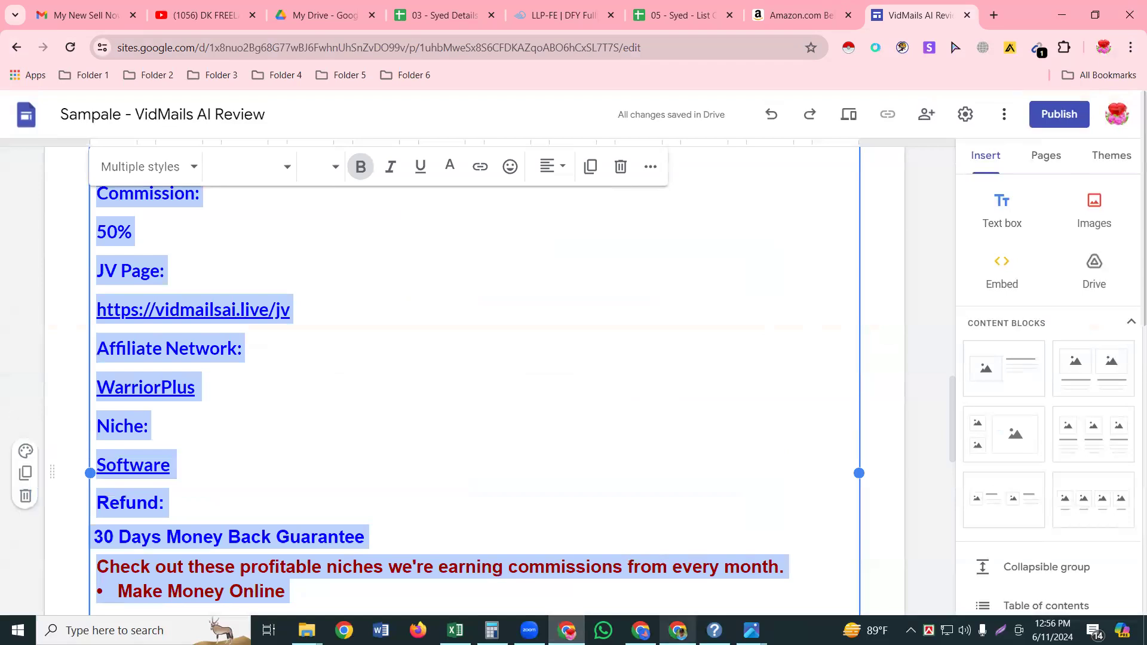
# Step: Return to the untitled site and paste the copied VidMails AI Review text into the empty text box below the badge image
pyautogui.hotkey('alt', 'Tab')
pyautogui.click(342, 423)
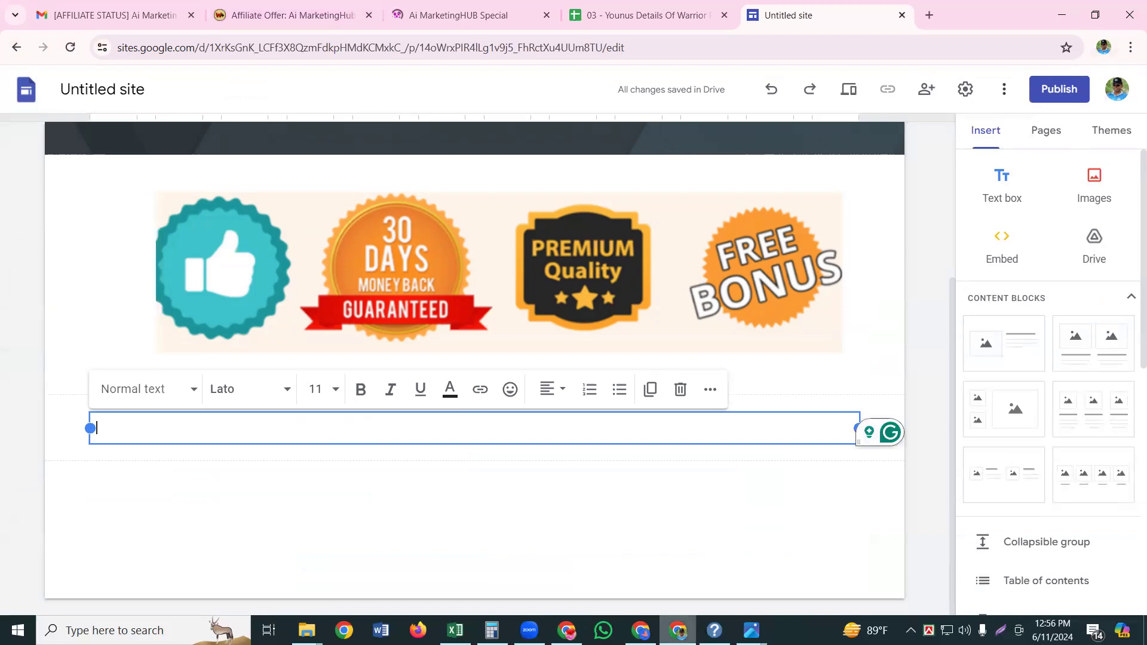
pyautogui.moveTo(678, 630)
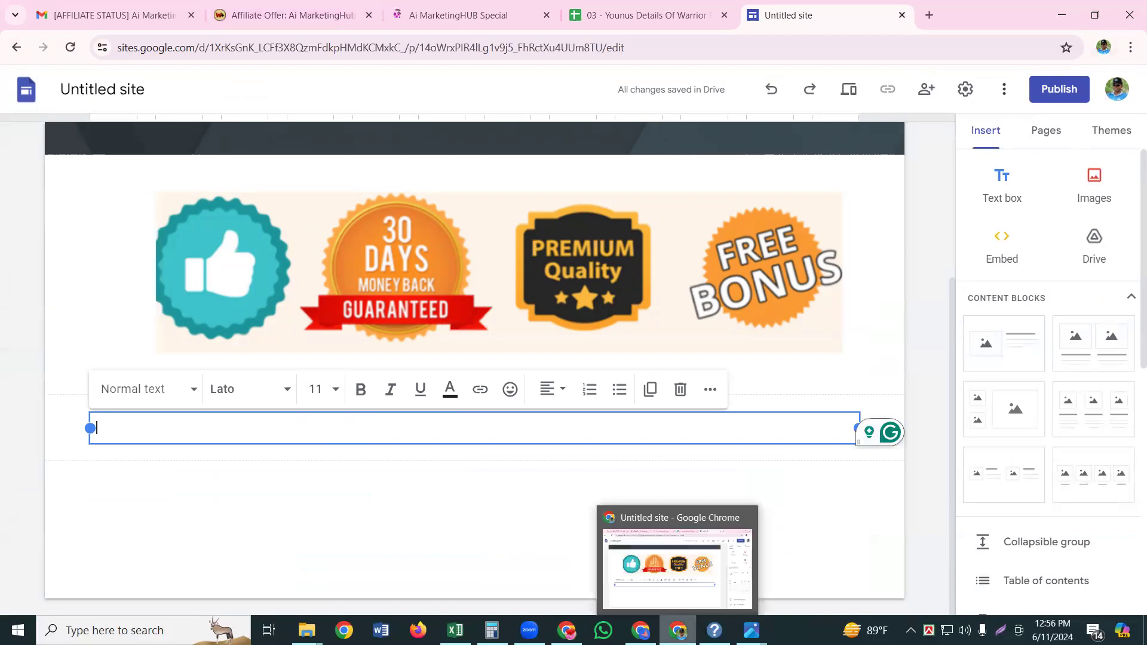
pyautogui.click(562, 626)
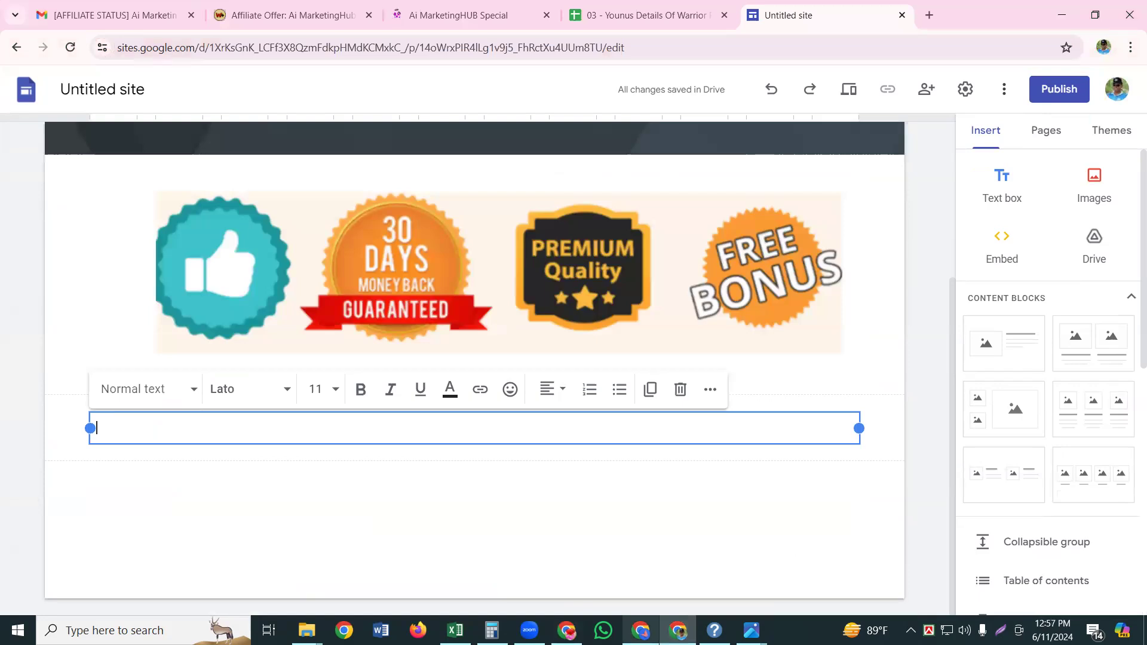
pyautogui.hotkey('ctrl', 'v')
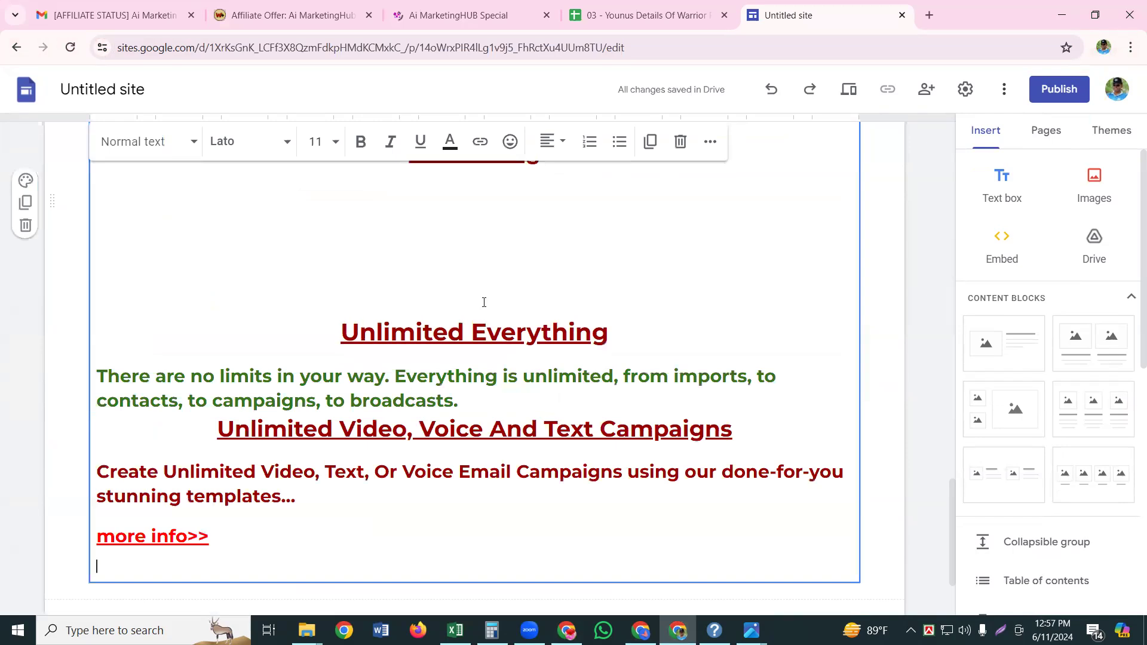
# Step: Examine the pasted review text from its end up to the page header, and return to the Introduction heading
pyautogui.scroll(13, 484, 302)
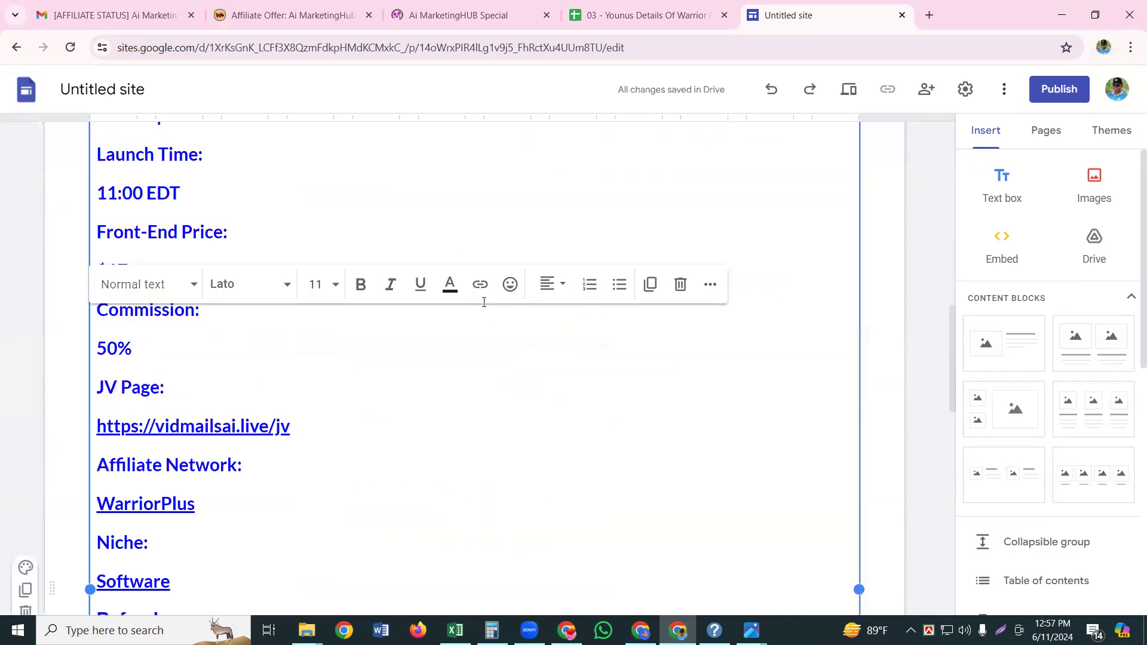
pyautogui.scroll(1, 484, 302)
pyautogui.scroll(5, 484, 302)
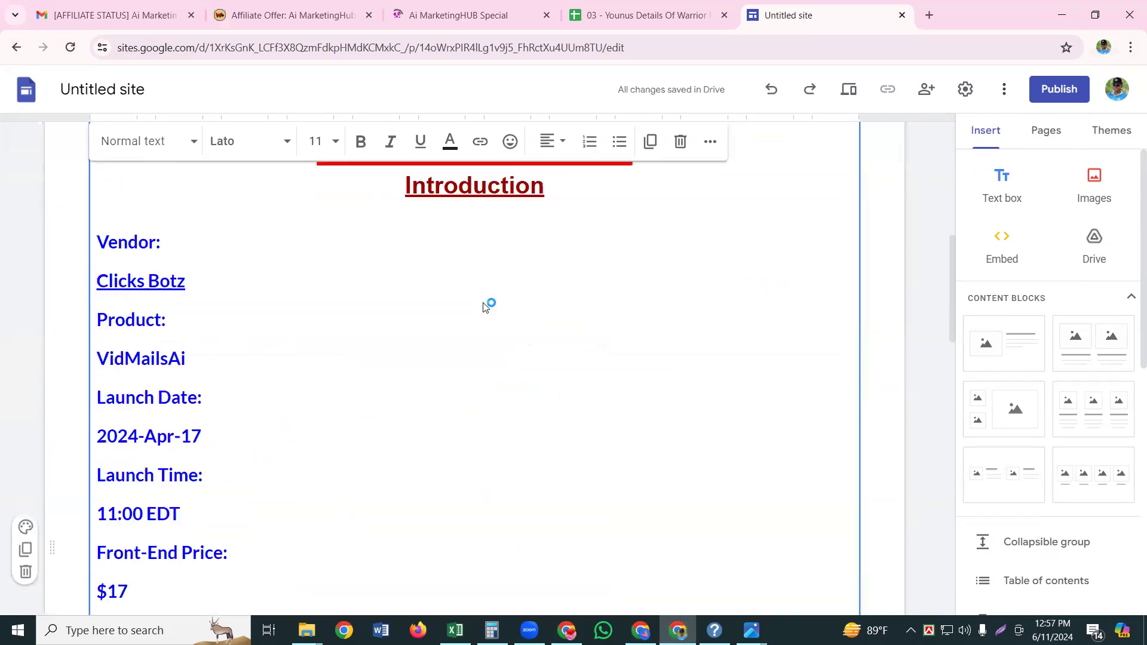
pyautogui.scroll(4, 484, 307)
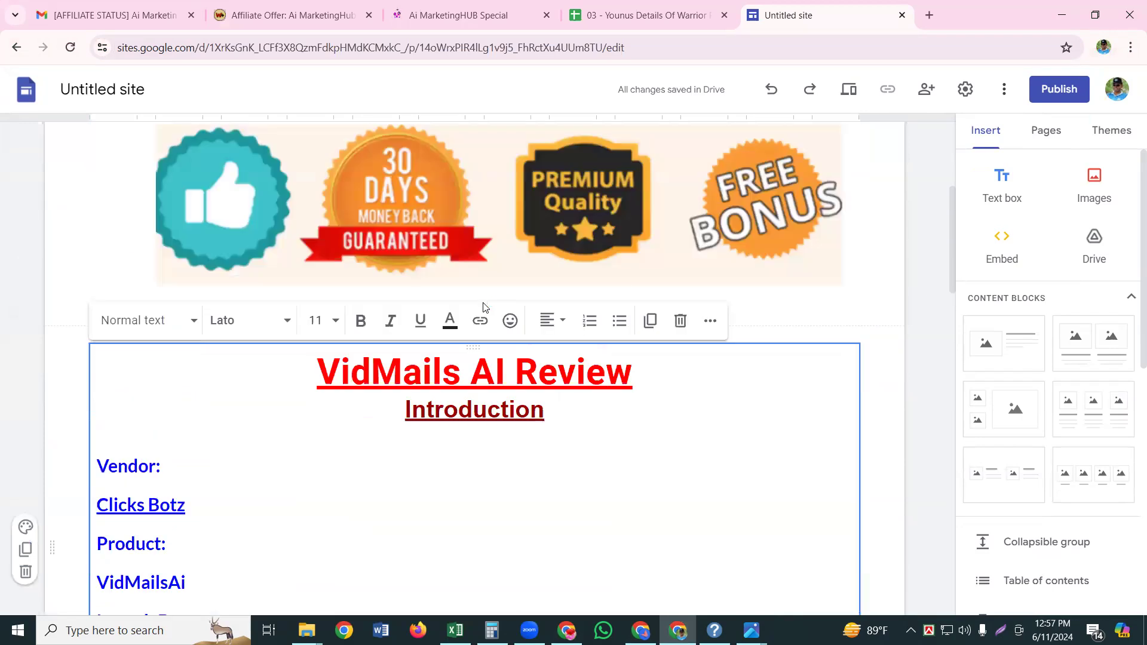
pyautogui.scroll(5, 484, 239)
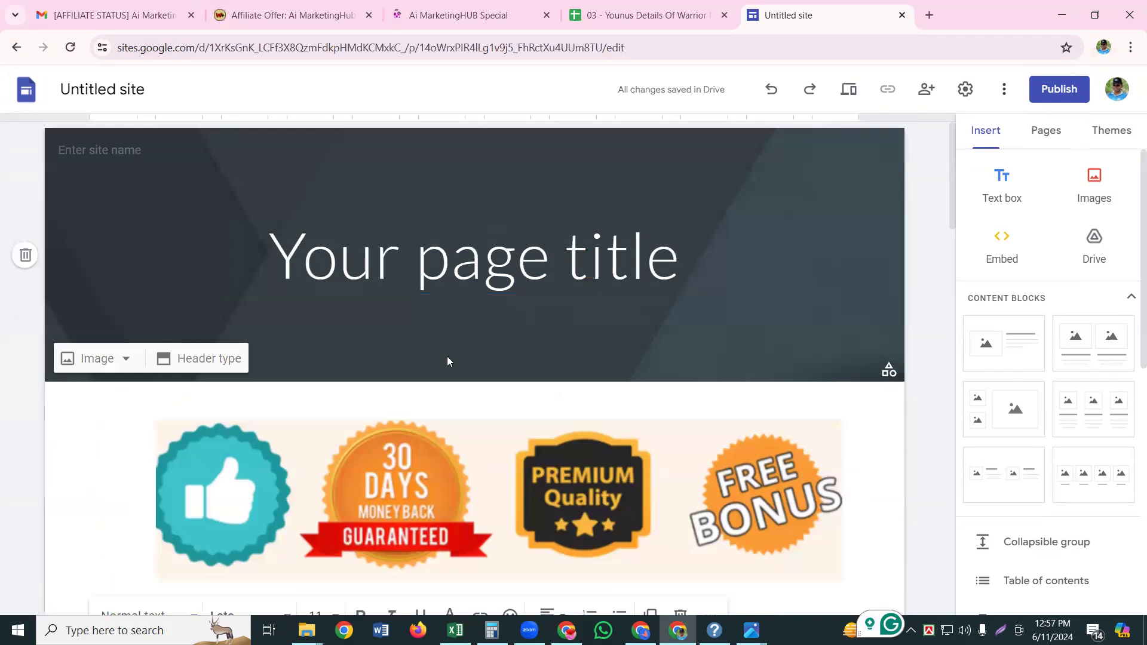
pyautogui.scroll(-4, 452, 346)
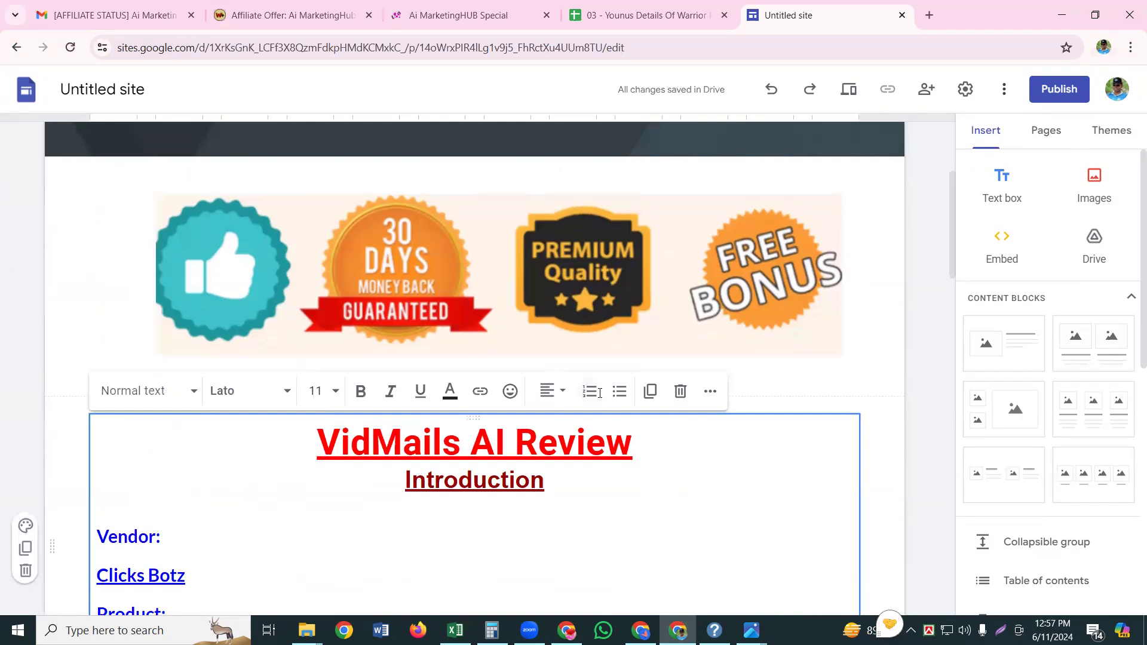
pyautogui.scroll(-2, 600, 393)
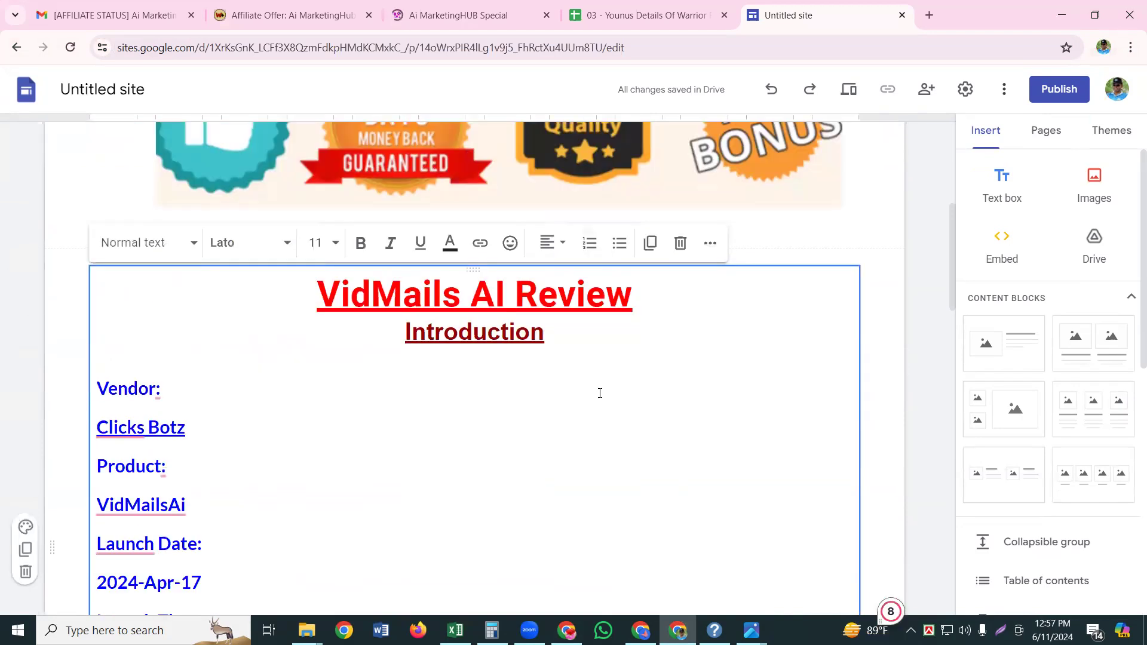
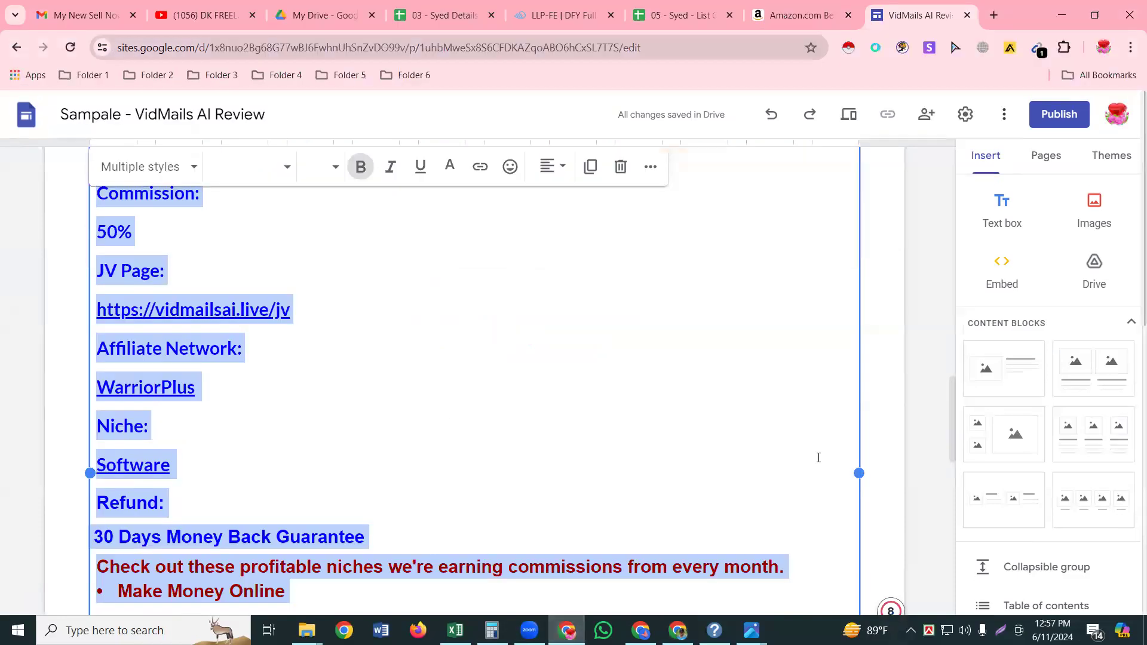
# Step: Examine the pasted review text in the untitled site from its Introduction heading to its end, and check the Warrior Plus marketing details spreadsheet
pyautogui.scroll(15, 820, 463)
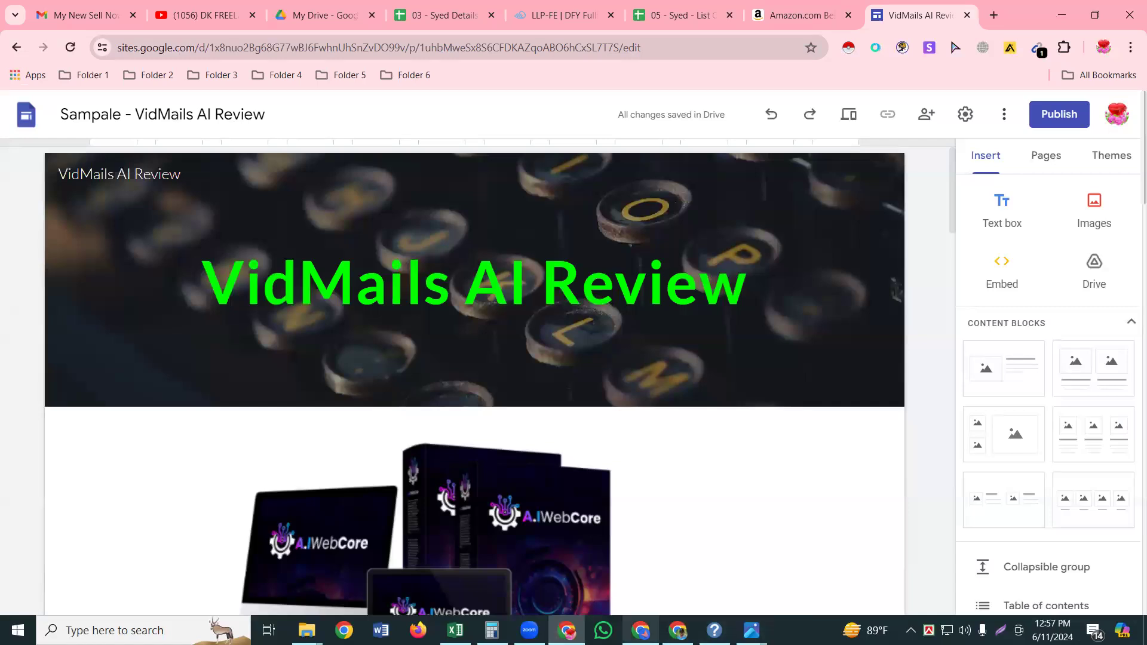
pyautogui.click(654, 568)
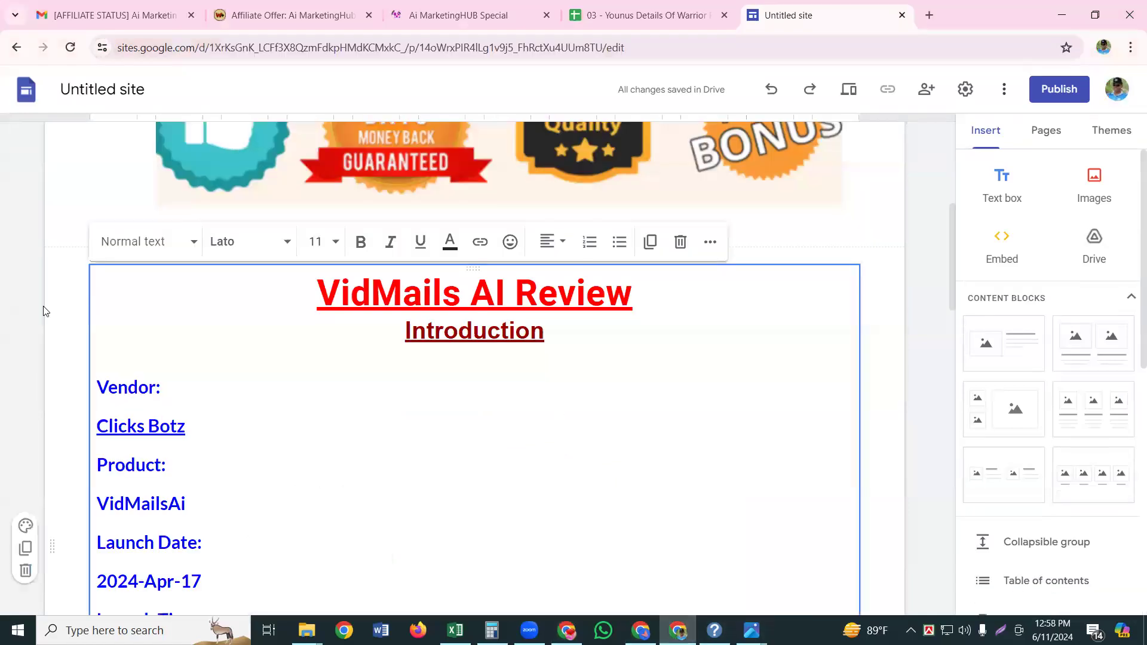
pyautogui.scroll(-3, 57, 269)
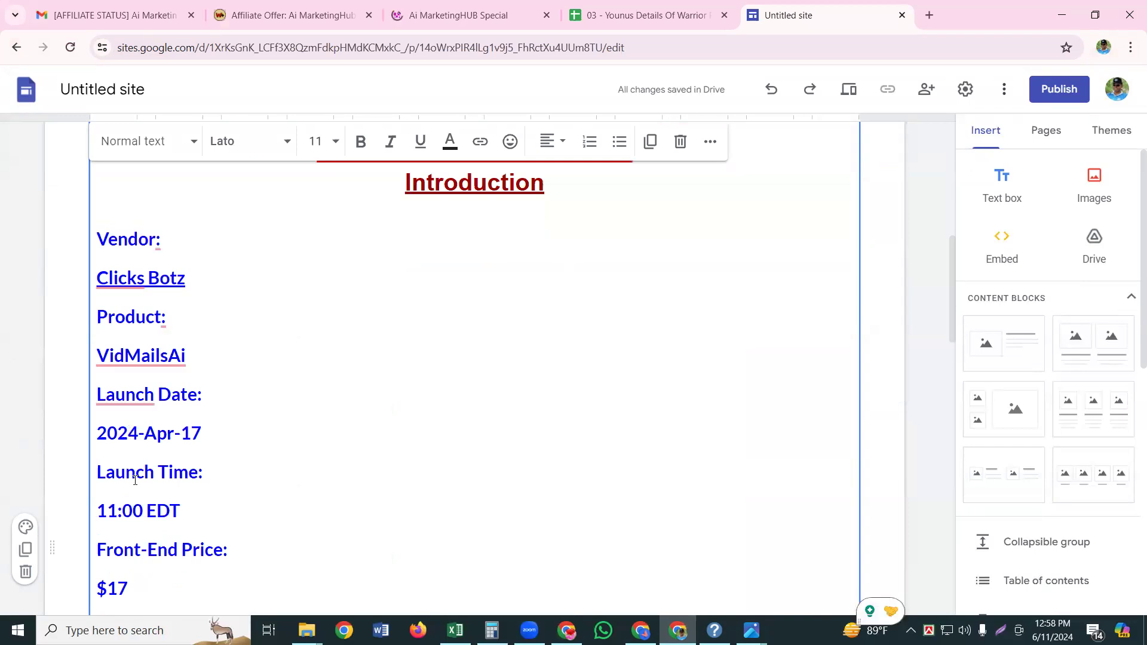
pyautogui.scroll(-5, 132, 454)
pyautogui.scroll(-4, 135, 481)
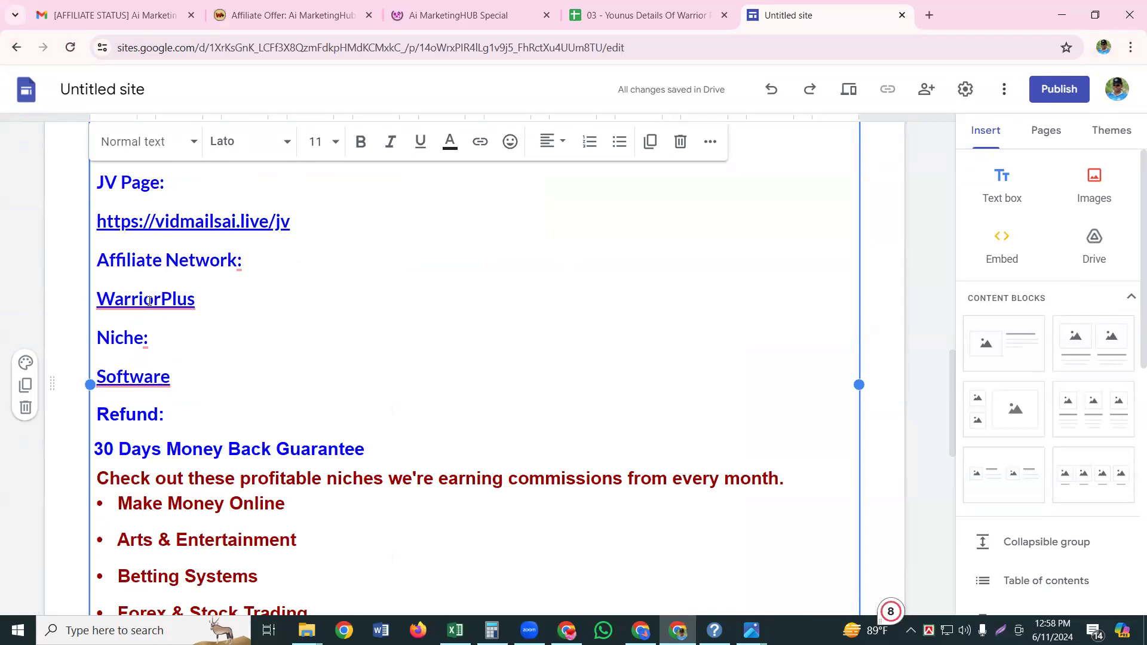
pyautogui.scroll(-3, 149, 300)
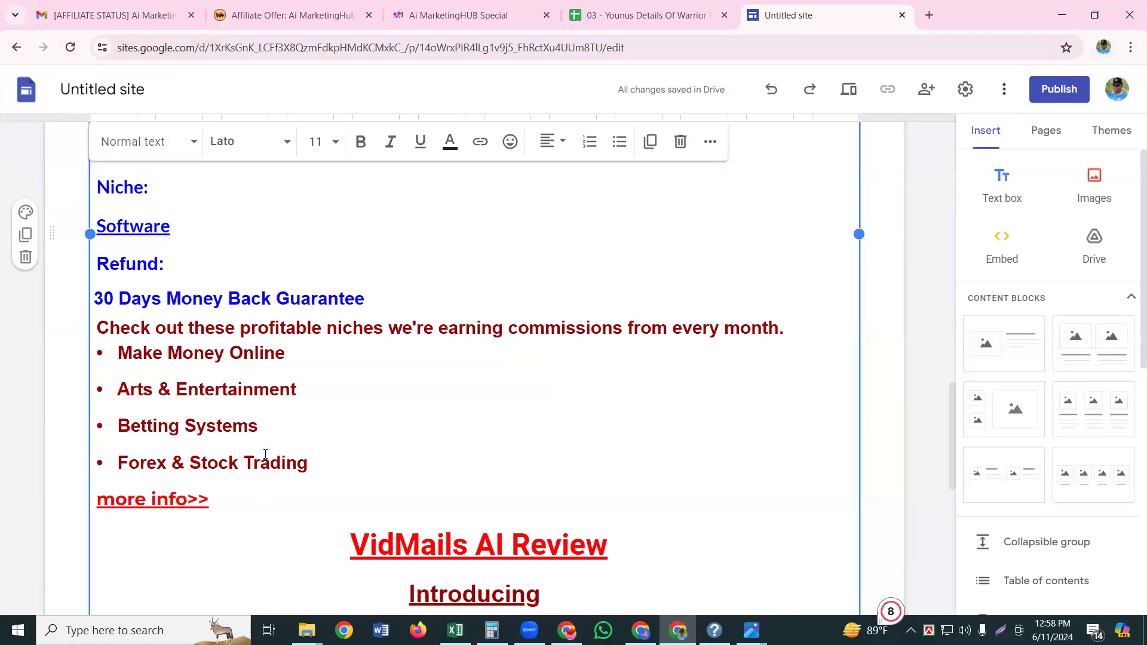
pyautogui.scroll(-5, 263, 454)
pyautogui.scroll(5, 129, 530)
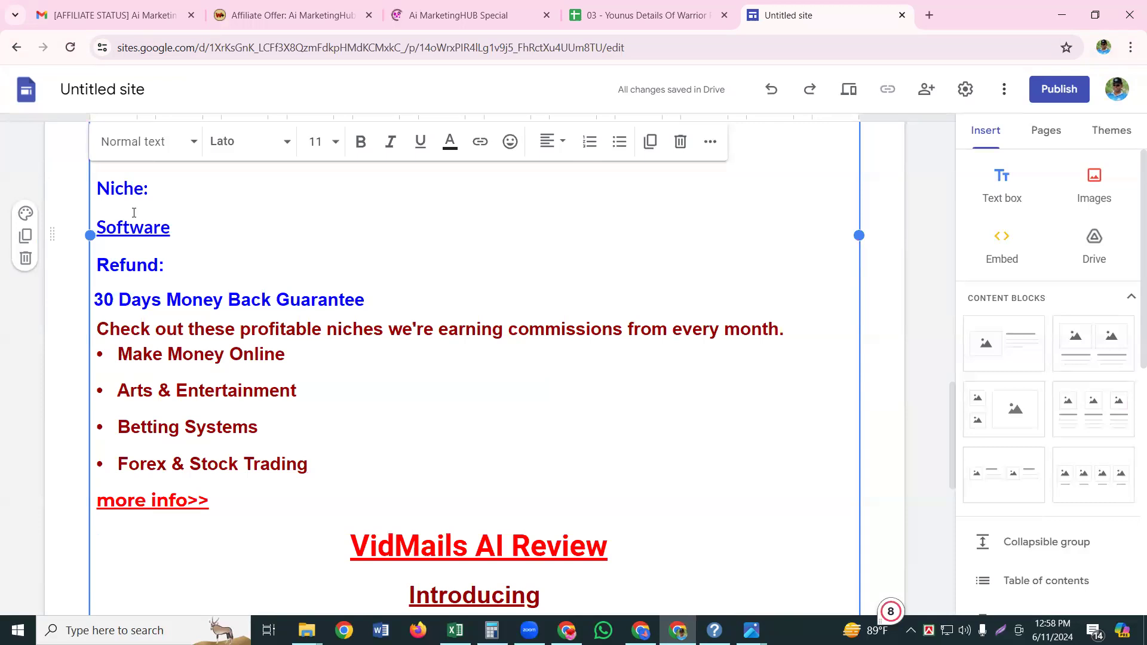
pyautogui.scroll(3, 134, 212)
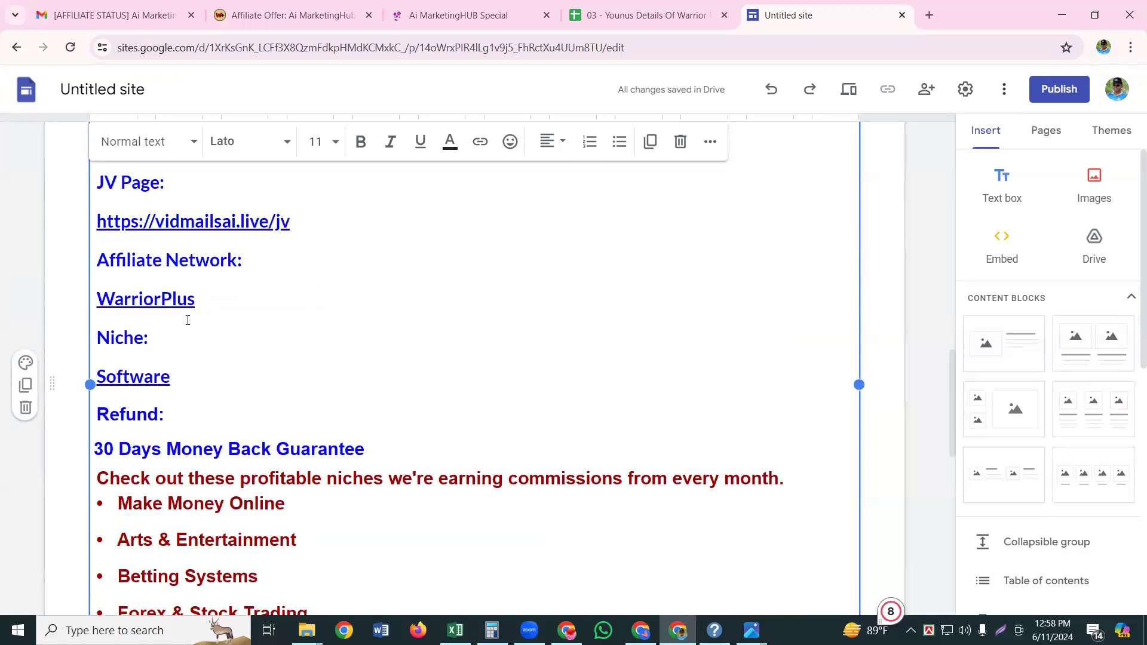
pyautogui.scroll(-7, 188, 320)
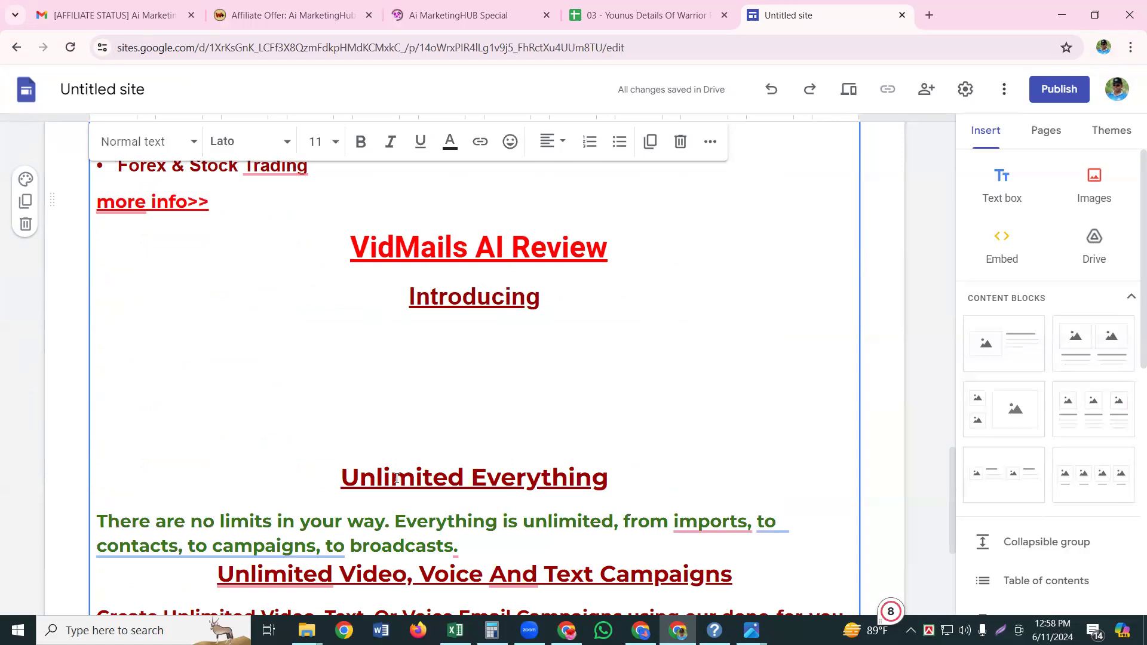
pyautogui.scroll(-5, 408, 420)
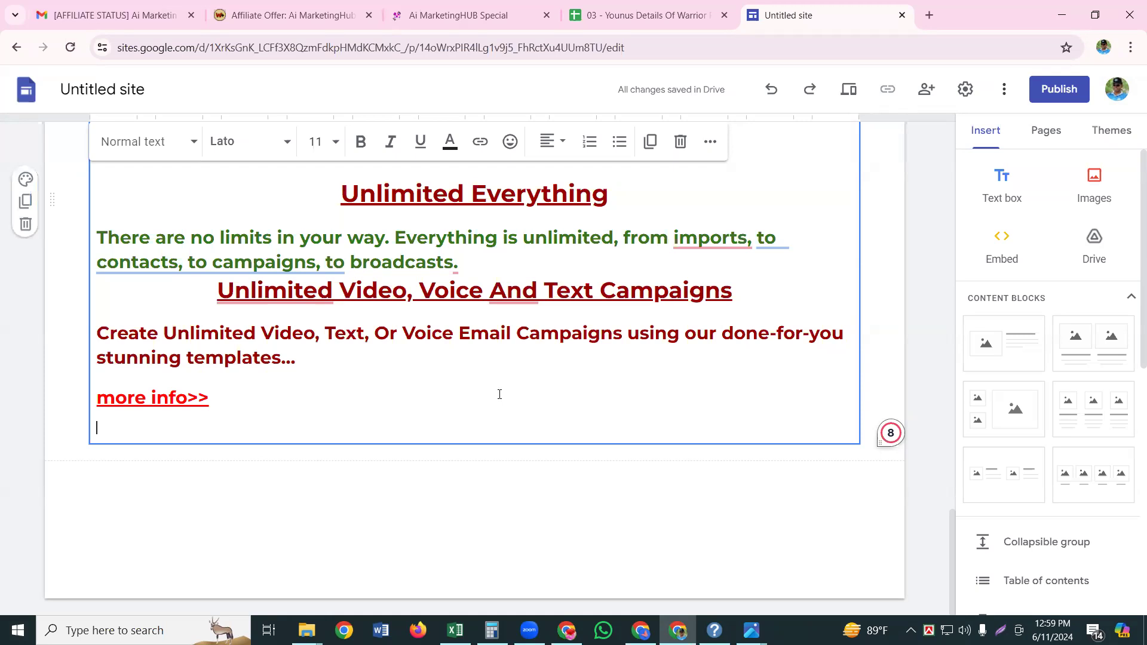
pyautogui.scroll(1, 107, 508)
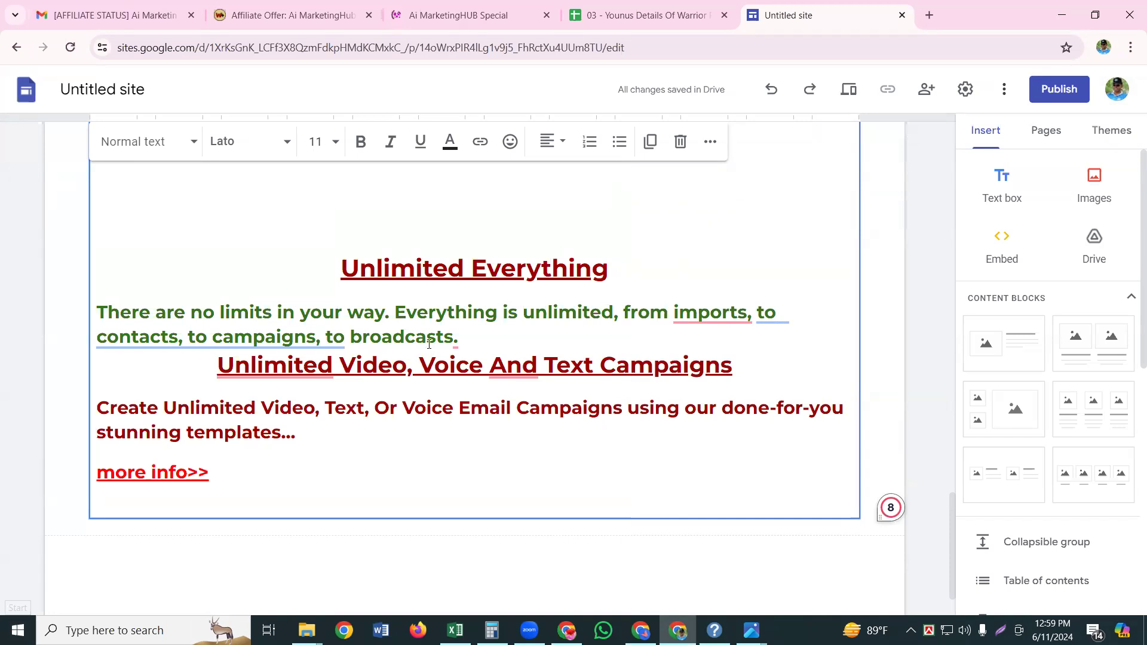
pyautogui.click(696, 15)
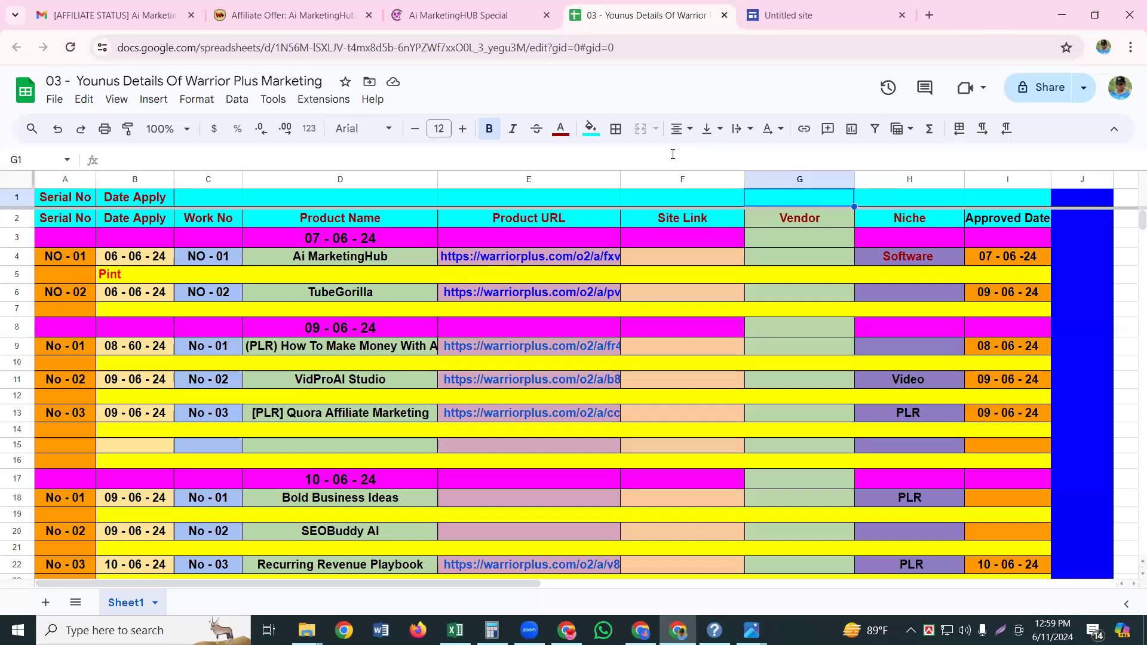
pyautogui.click(781, 18)
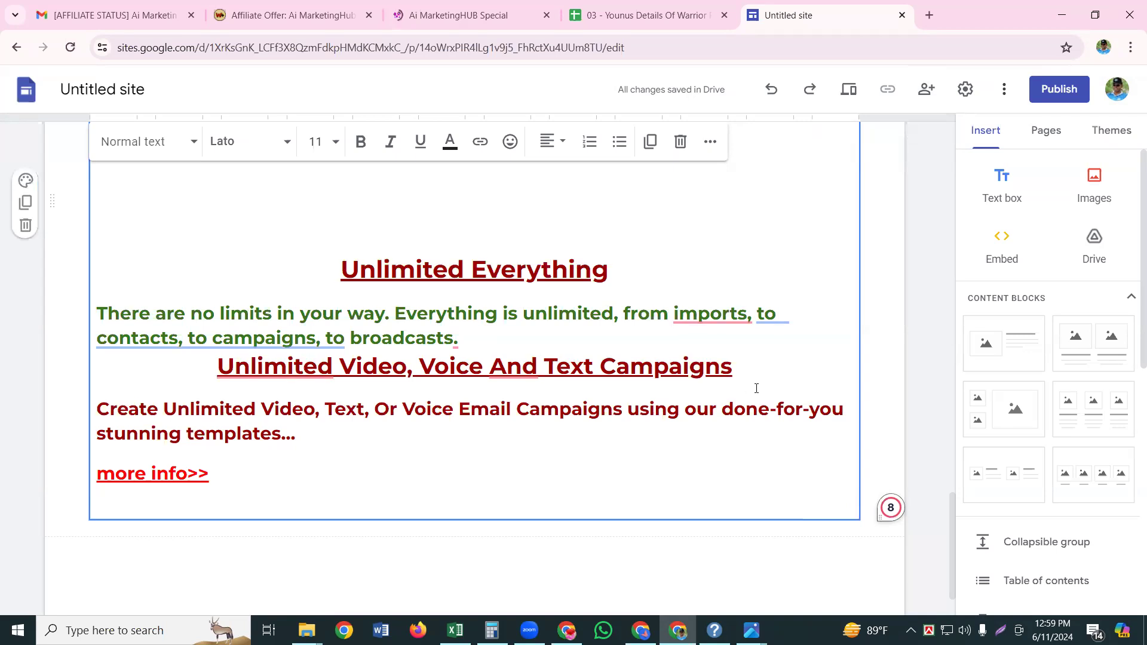
# Step: Return to the Introducing section of the untitled site, and switch to the headline area of the Ai MarketingHUB sales page
pyautogui.scroll(5, 726, 468)
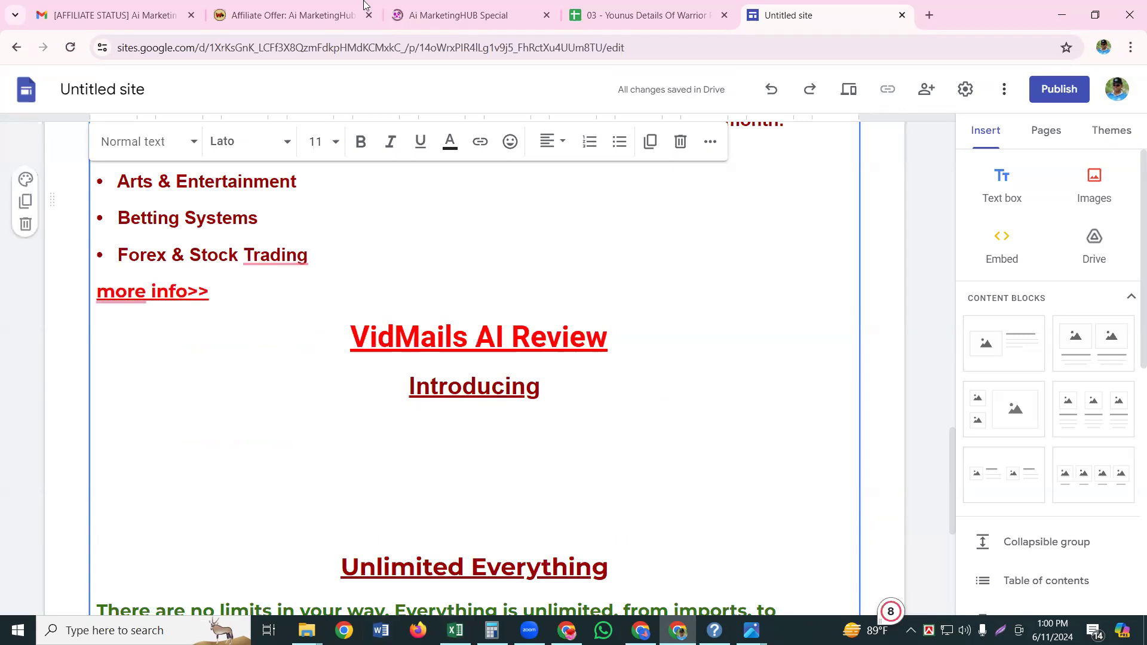
pyautogui.click(466, 12)
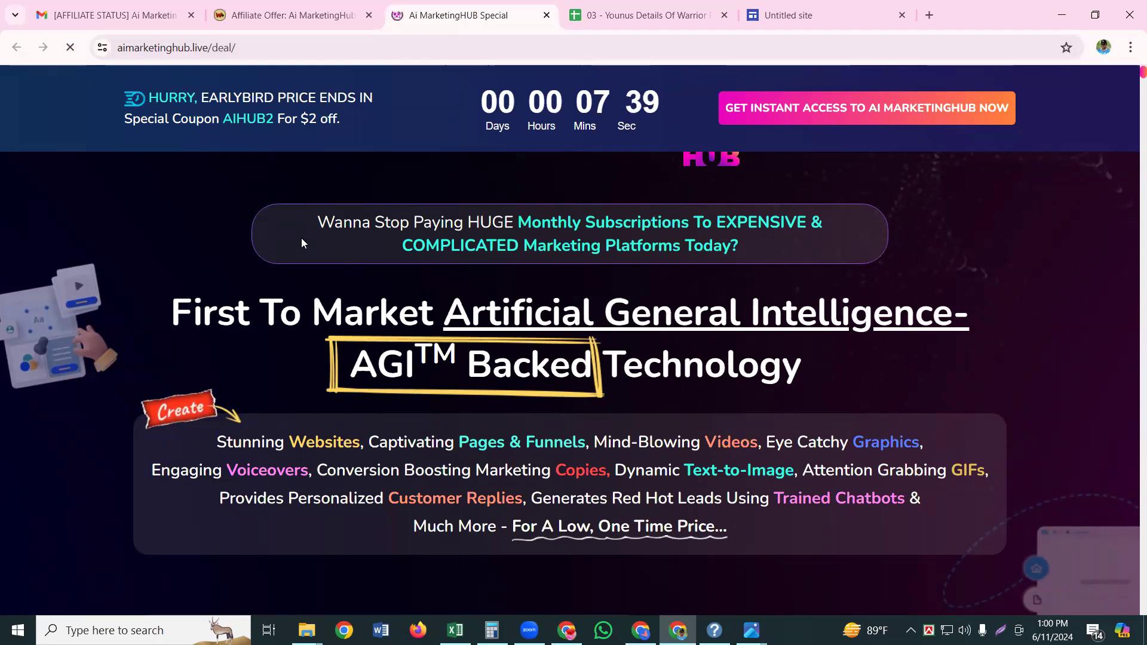
pyautogui.scroll(-1, 302, 239)
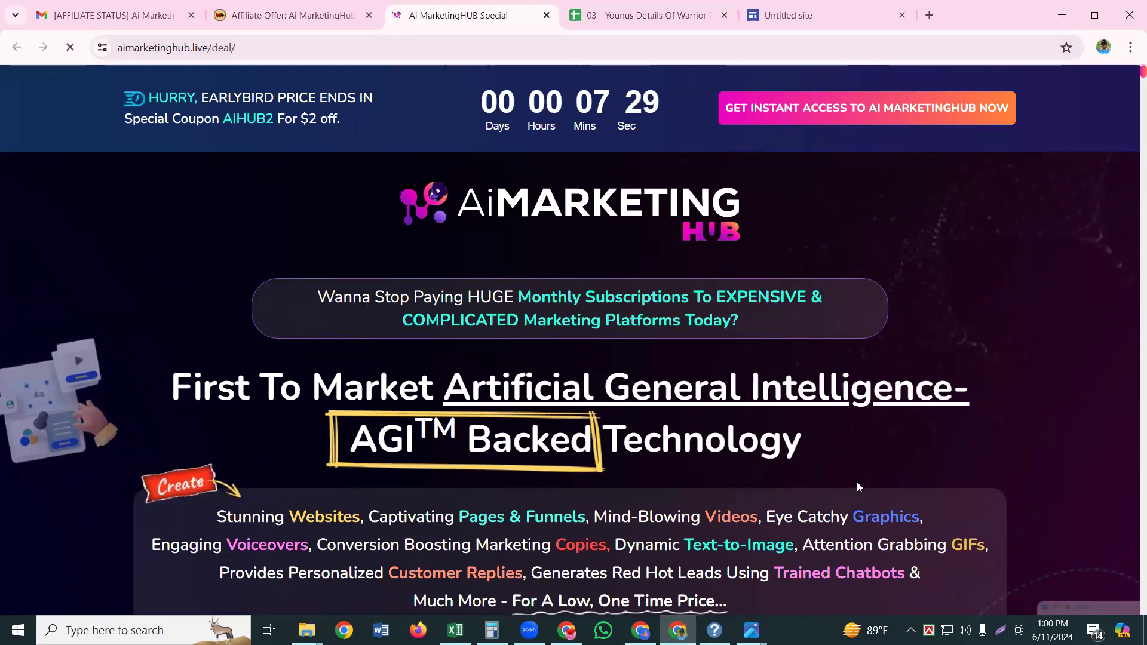
pyautogui.moveTo(857, 482); pyautogui.dragTo(934, 601)
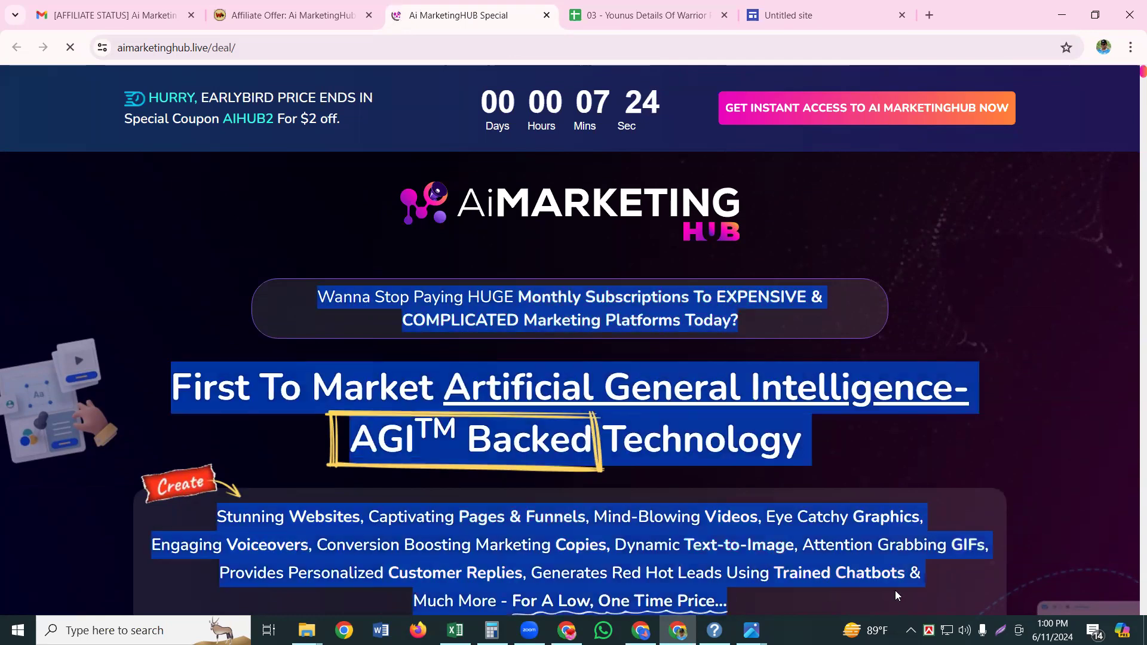
pyautogui.click(296, 289)
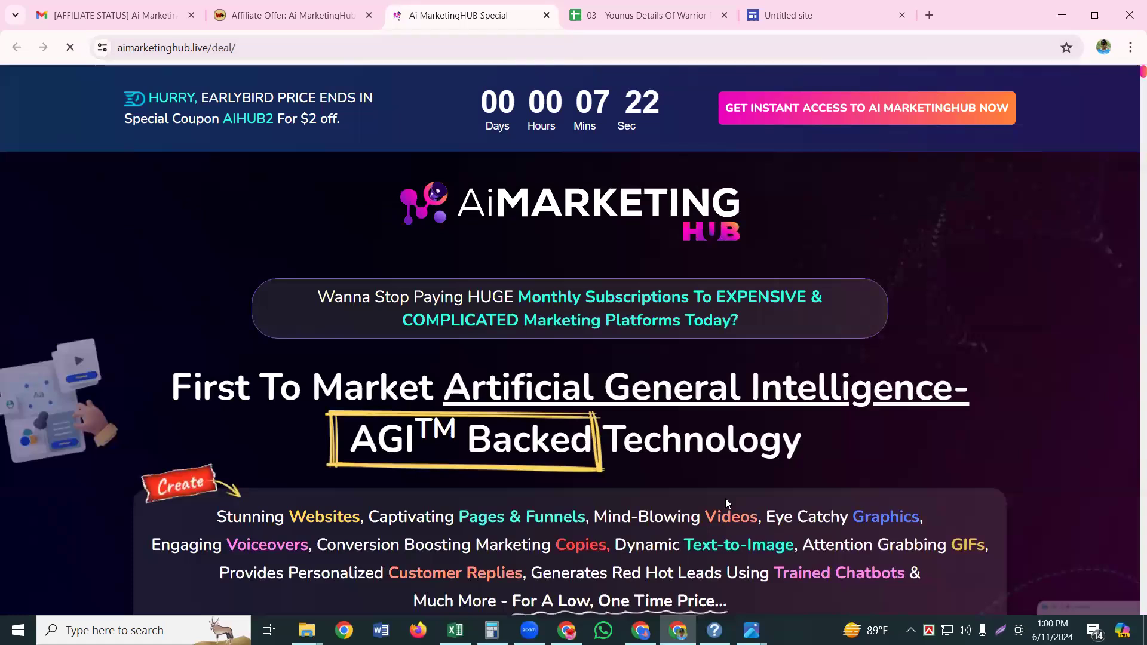
pyautogui.scroll(-2, 726, 498)
pyautogui.moveTo(726, 499); pyautogui.dragTo(738, 474)
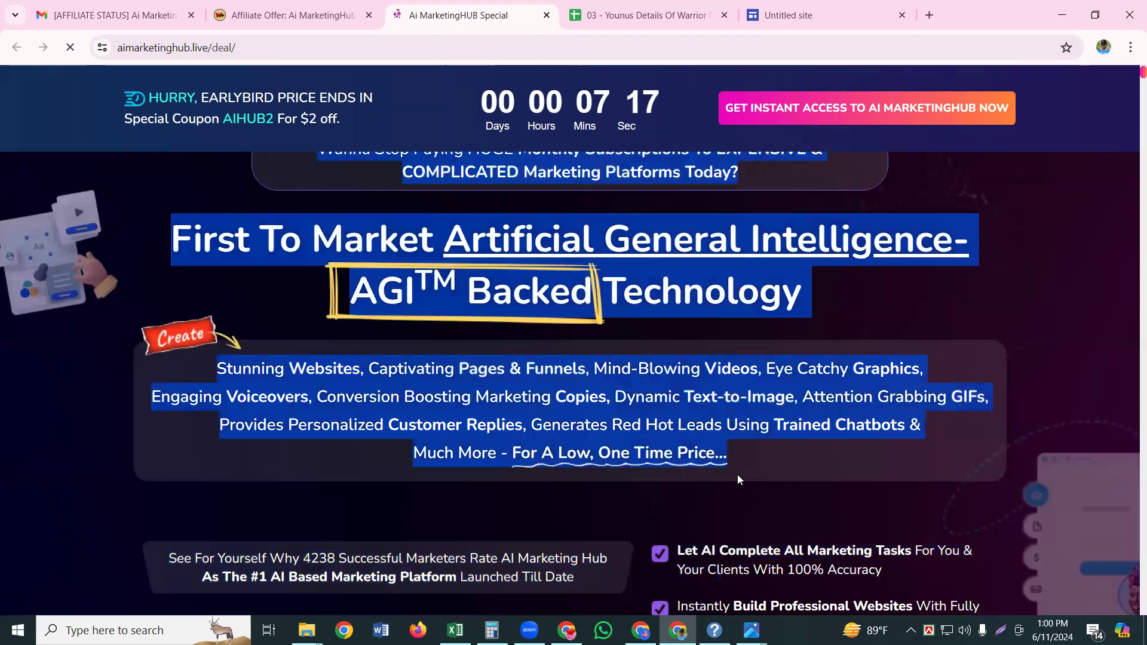
pyautogui.click(338, 348)
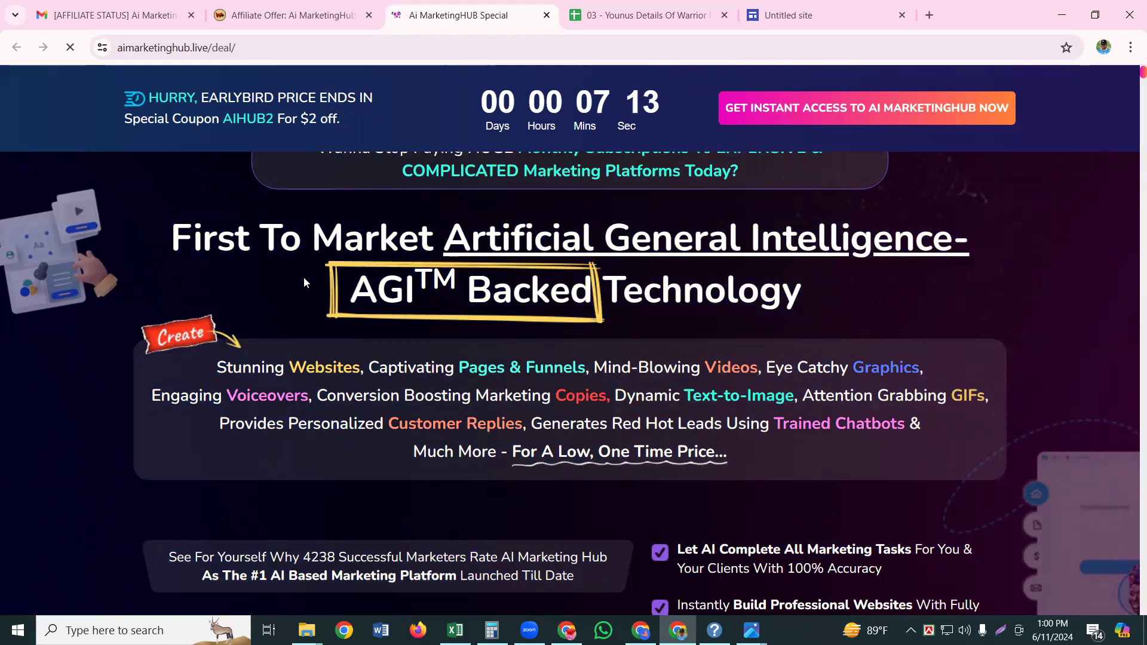
pyautogui.scroll(1, 315, 254)
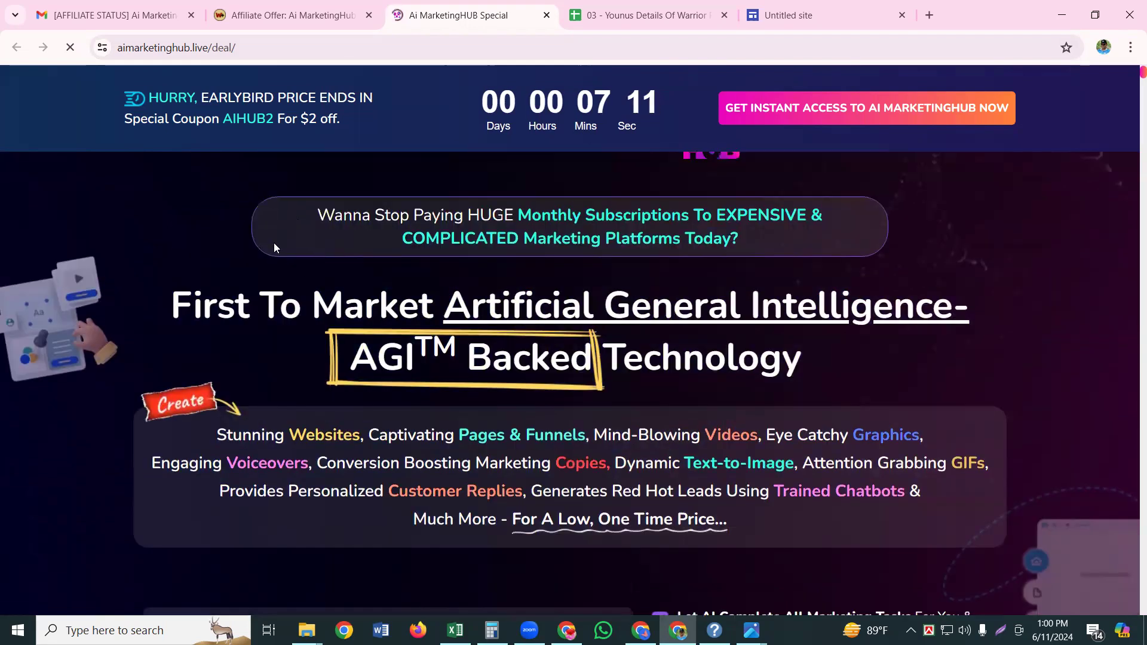
# Step: Copy the Ai MarketingHUB sales page headline text from "Wanna Stop Paying HUGE" through "For A Low, One Time Price..."
pyautogui.moveTo(347, 349); pyautogui.dragTo(633, 601)
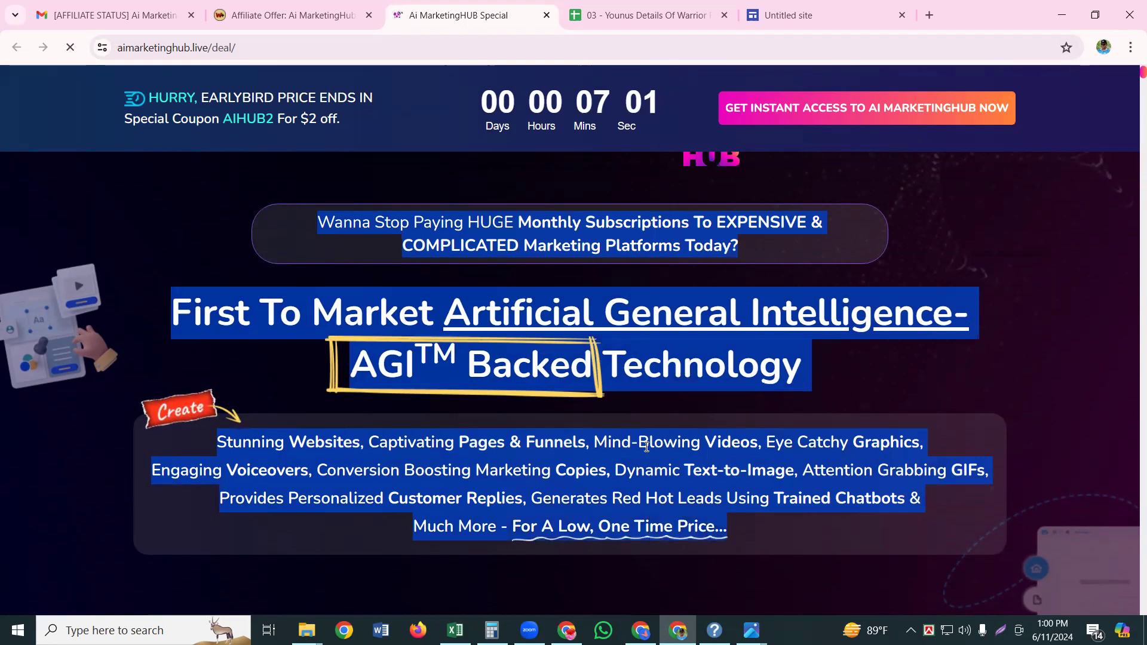
pyautogui.rightClick(645, 241)
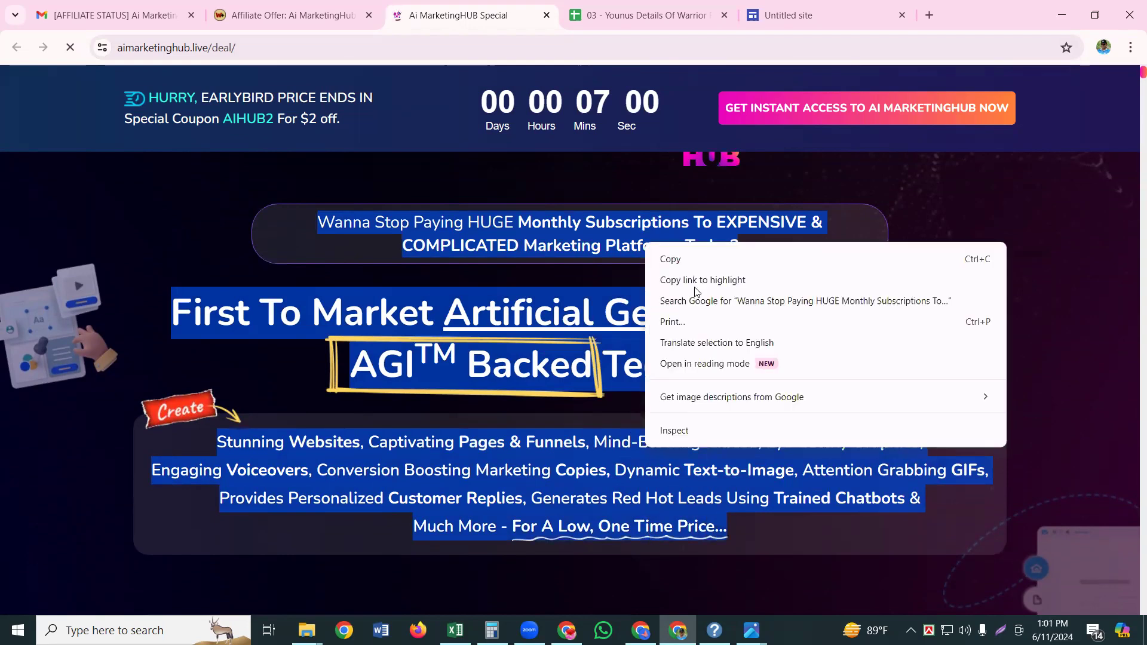
pyautogui.click(674, 260)
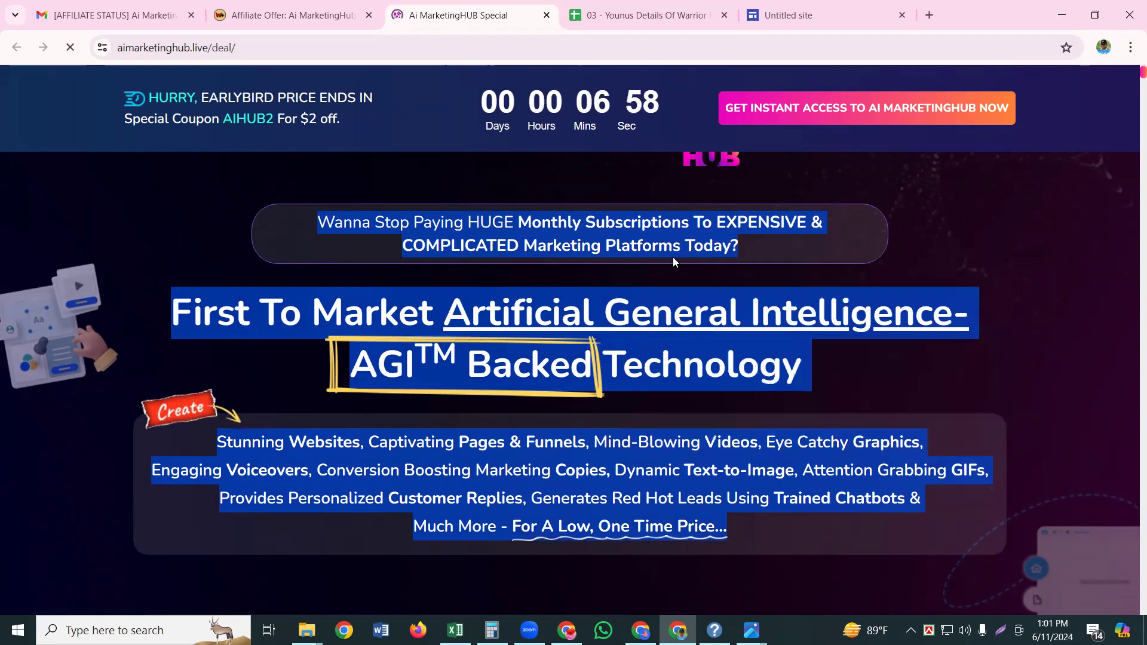
# Step: Paste the copied Ai MarketingHUB headline text into the empty space below the Introducing heading of the untitled site
pyautogui.click(798, 12)
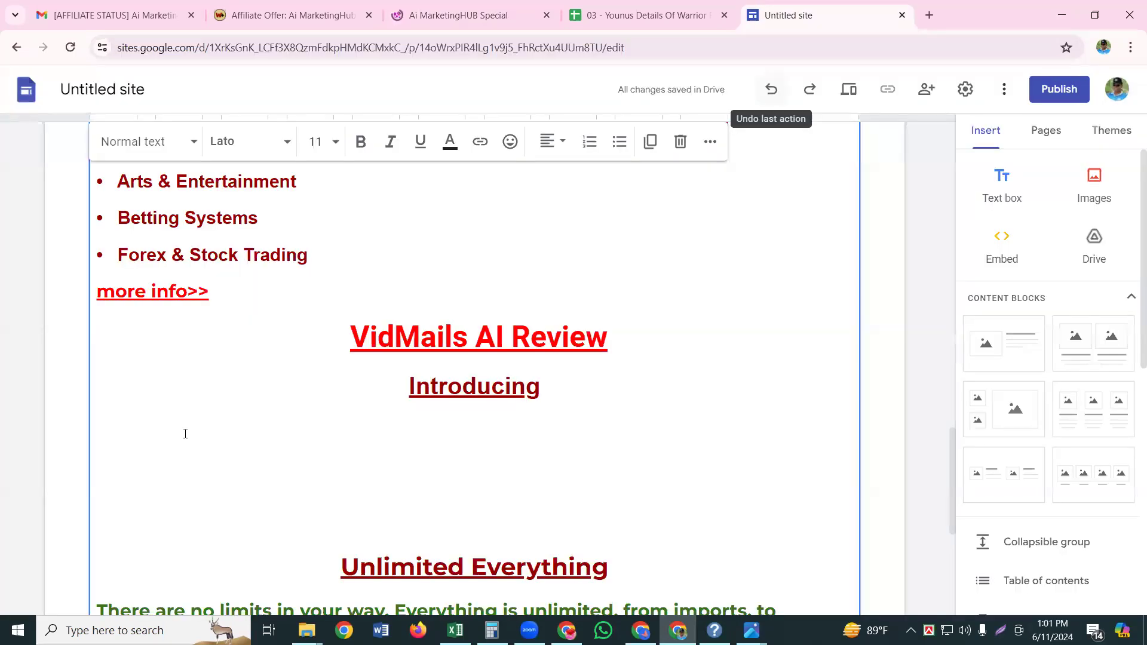
pyautogui.click(362, 451)
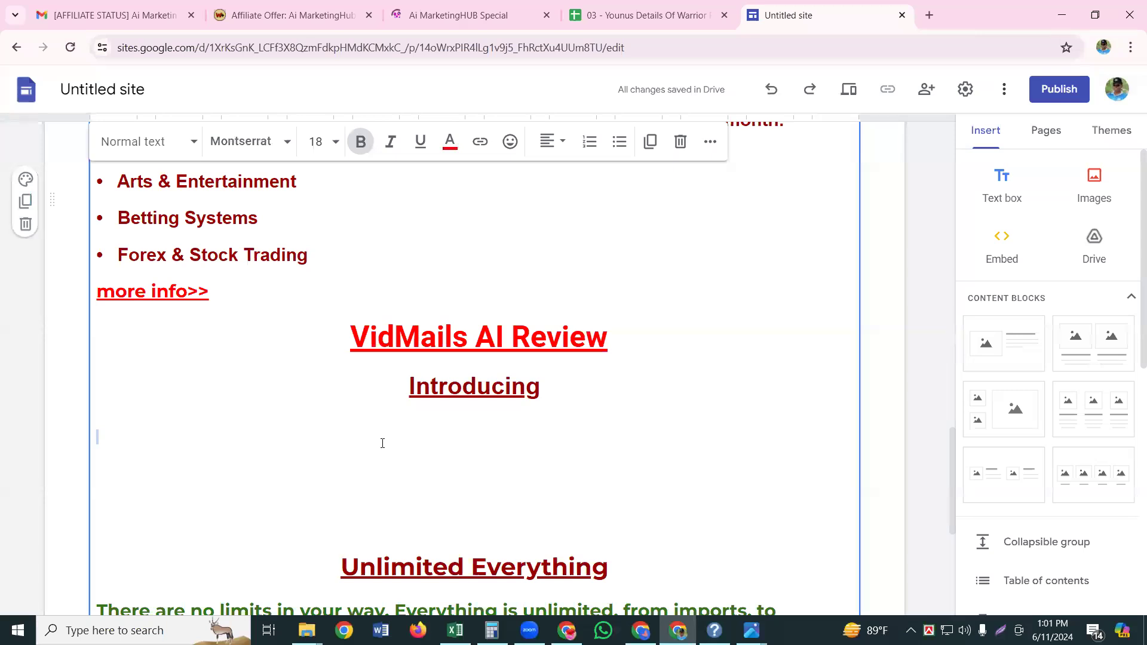
pyautogui.rightClick(383, 443)
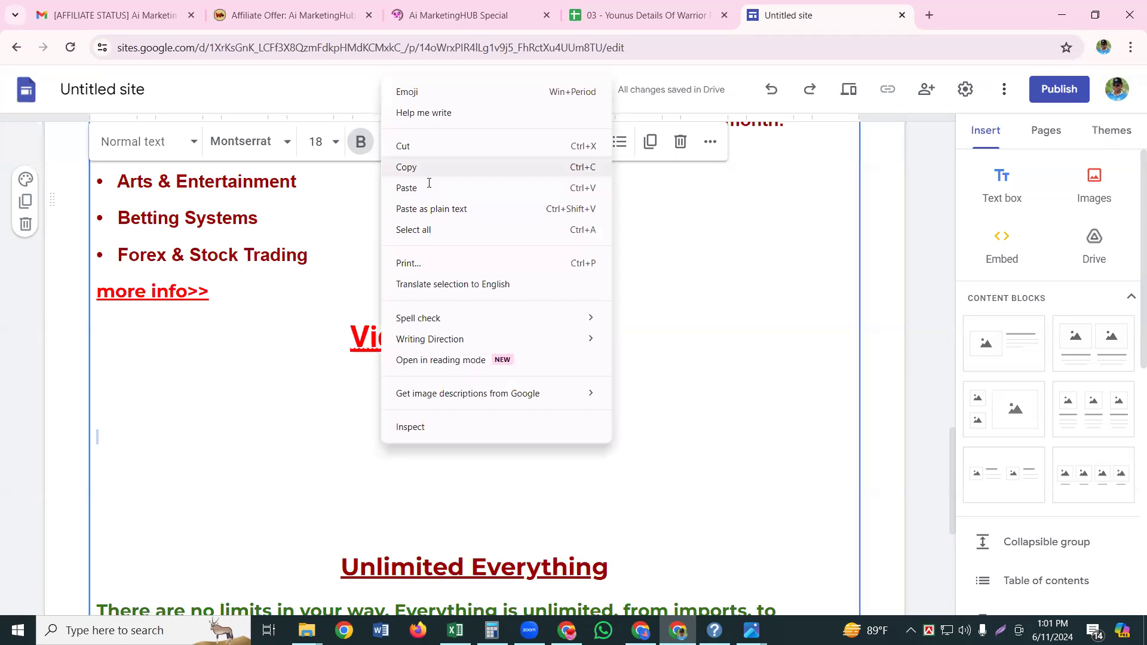
pyautogui.click(429, 183)
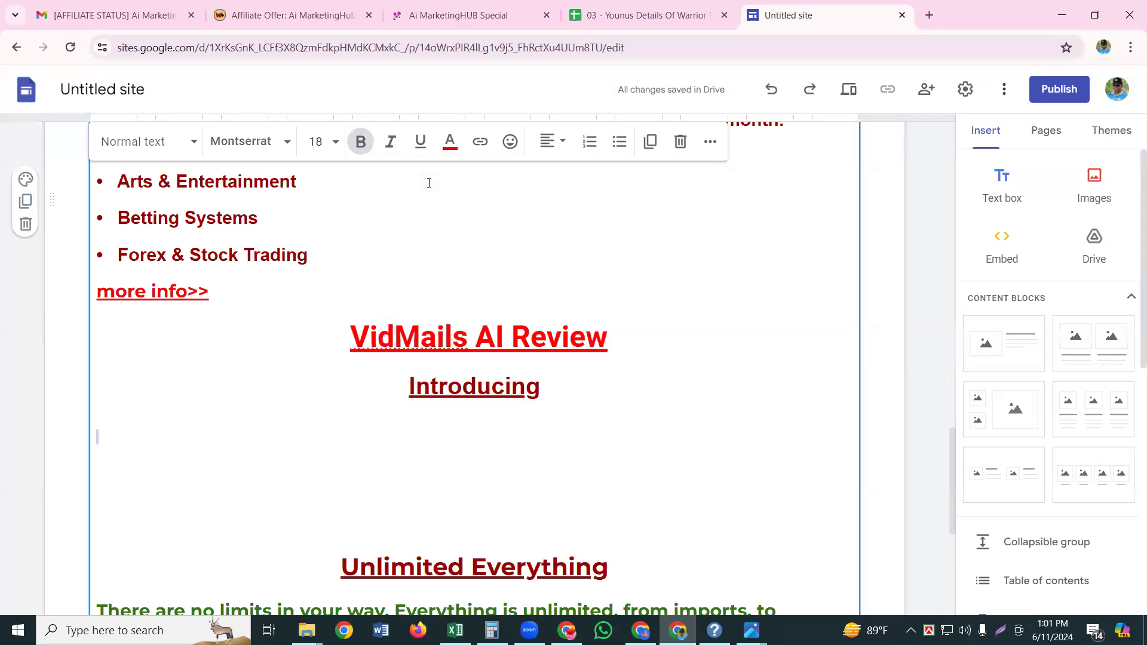
pyautogui.hotkey('ctrl', 'v')
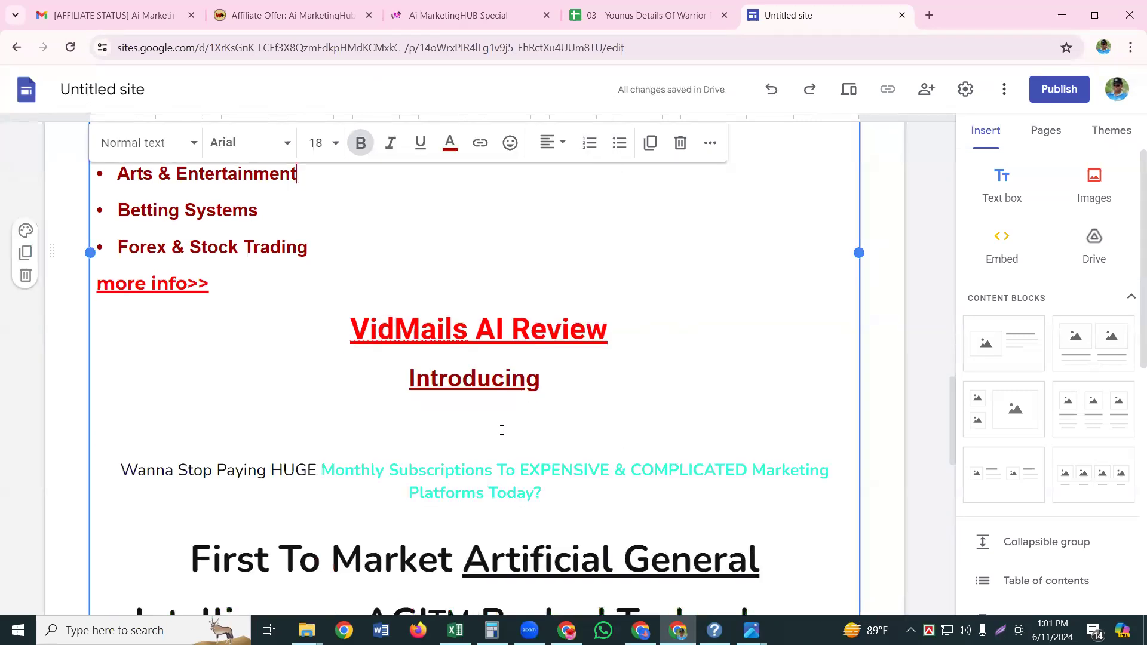
# Step: Examine the pasted headline text down to "For A Low, One Time Price...", and return to its opening "Wanna Stop Paying HUGE" line
pyautogui.scroll(-4, 500, 428)
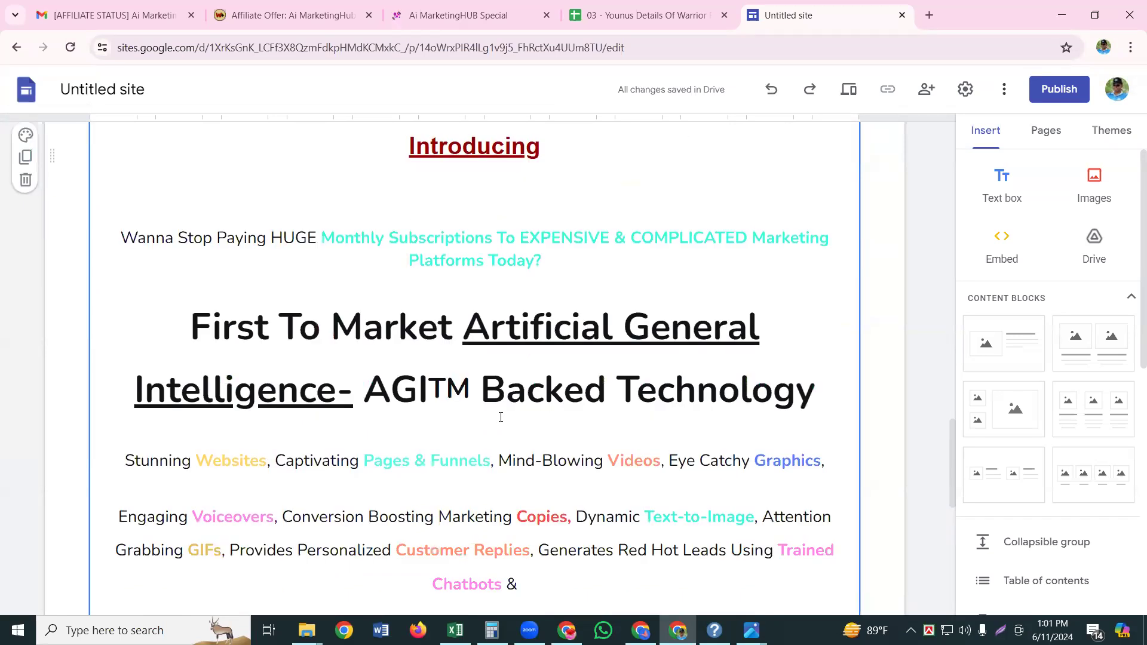
pyautogui.click(501, 417)
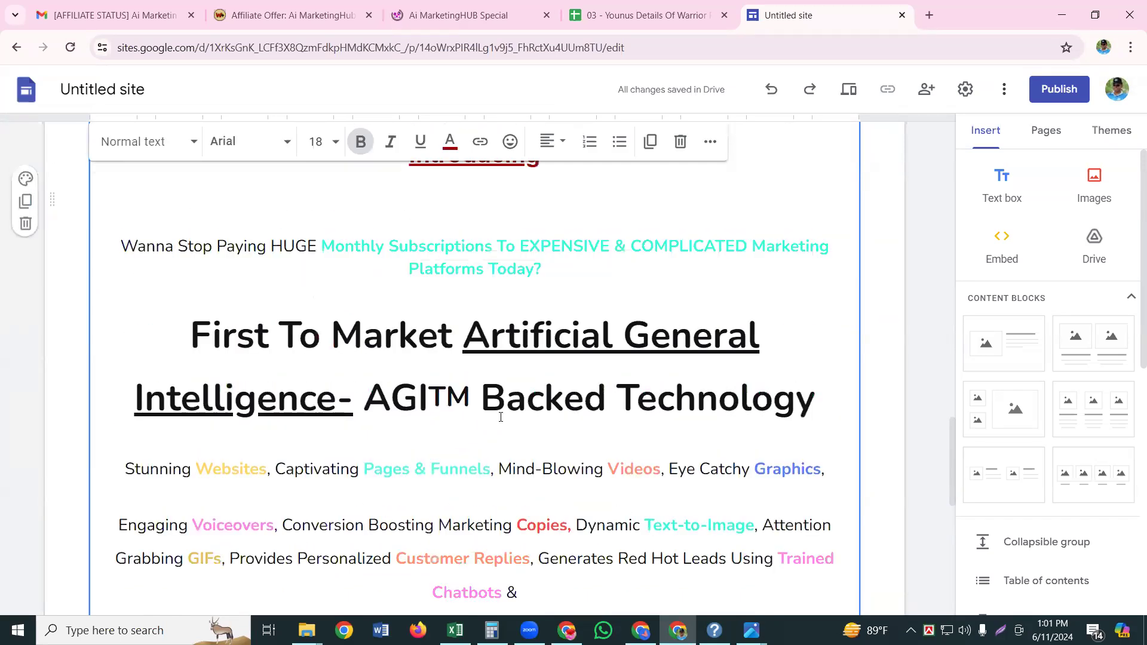
pyautogui.scroll(-2, 501, 419)
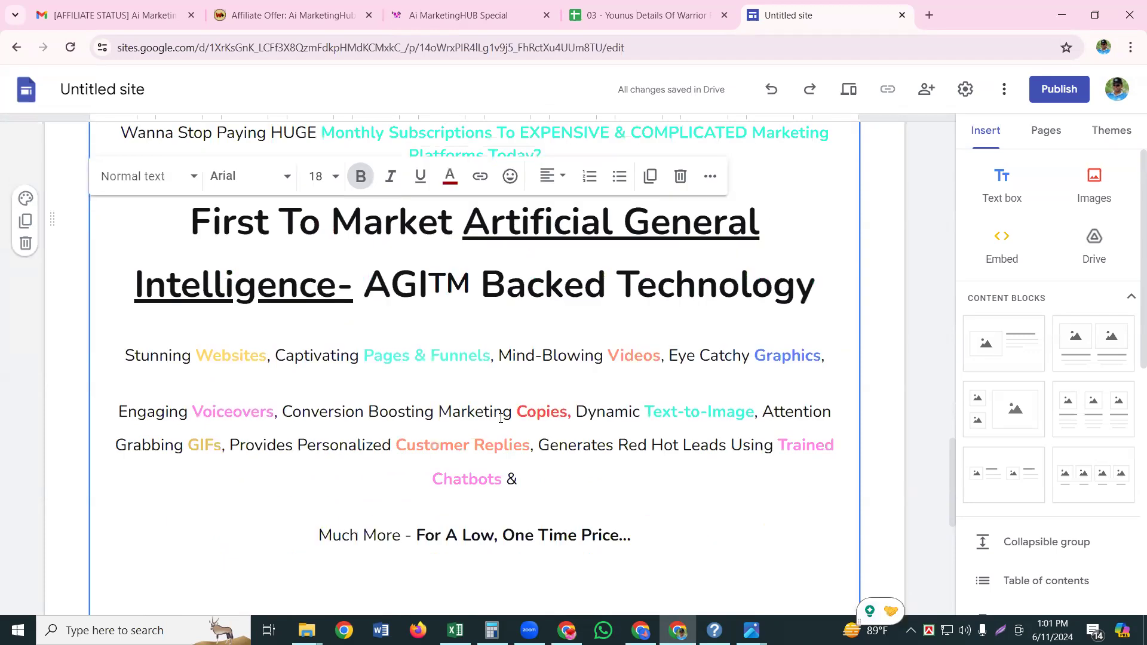
pyautogui.scroll(3, 187, 356)
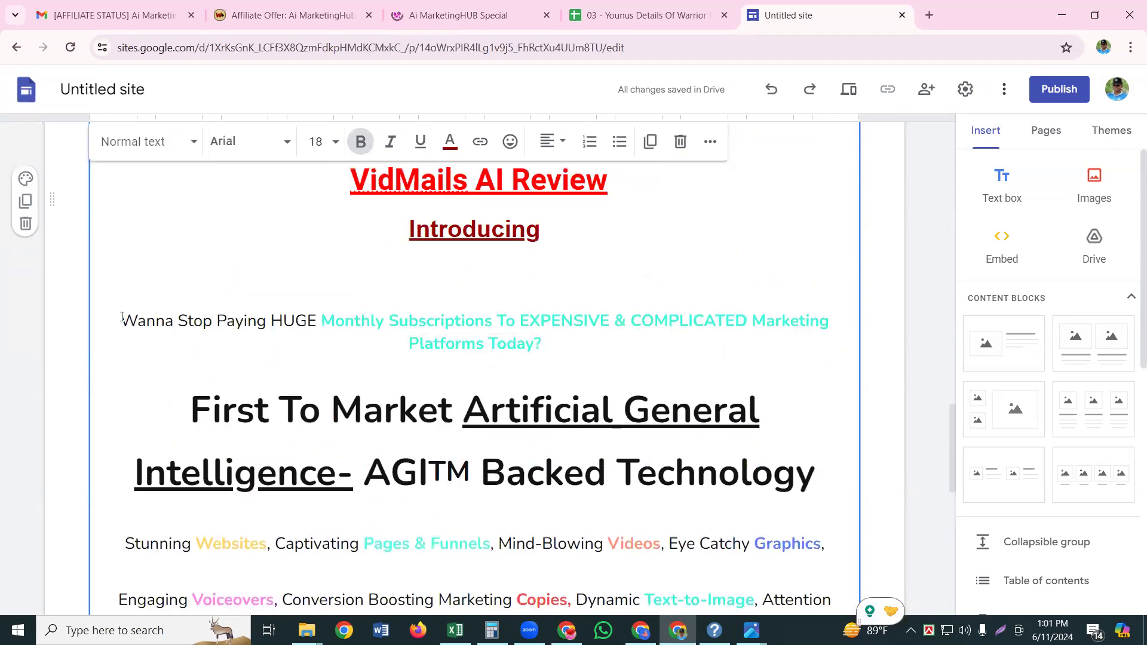
pyautogui.keyDown('shift'); pyautogui.click(543, 360); pyautogui.keyUp('shift')
pyautogui.click(555, 345)
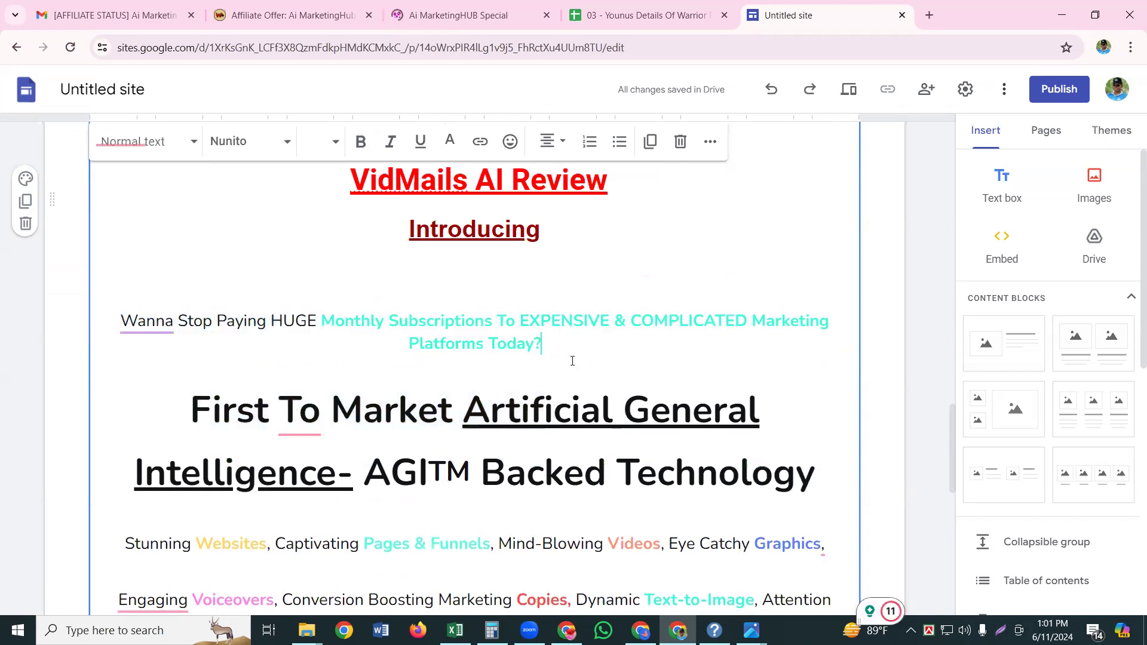
pyautogui.click(583, 370)
pyautogui.click(109, 384)
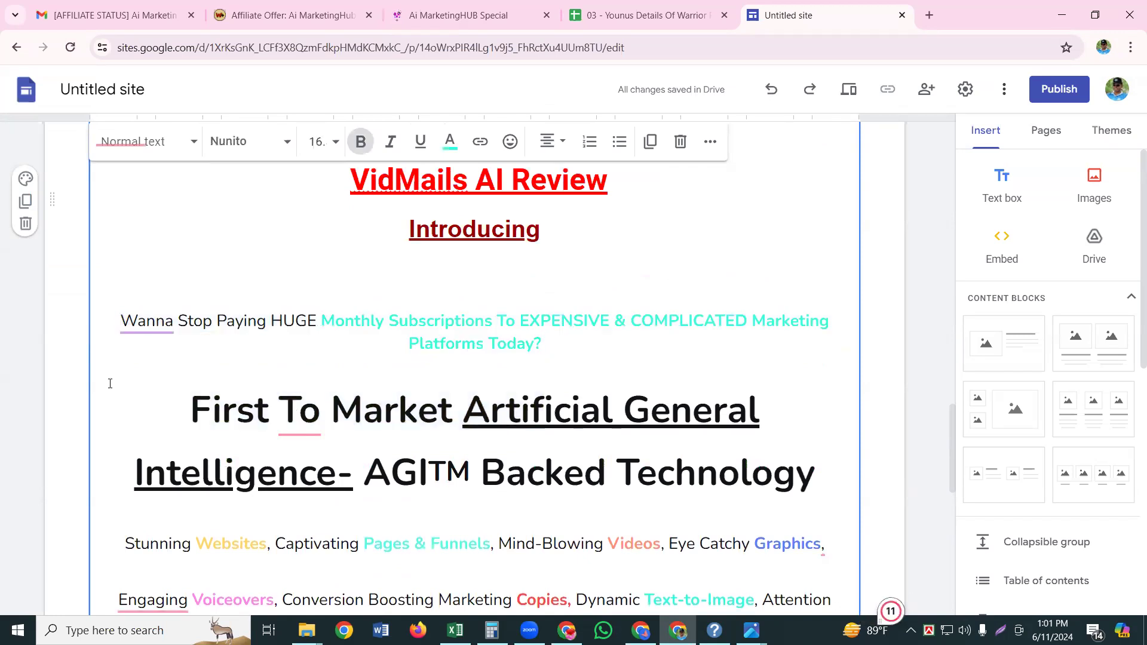
pyautogui.hotkey('shift', 'Up')
pyautogui.hotkey('shift', 'Up')
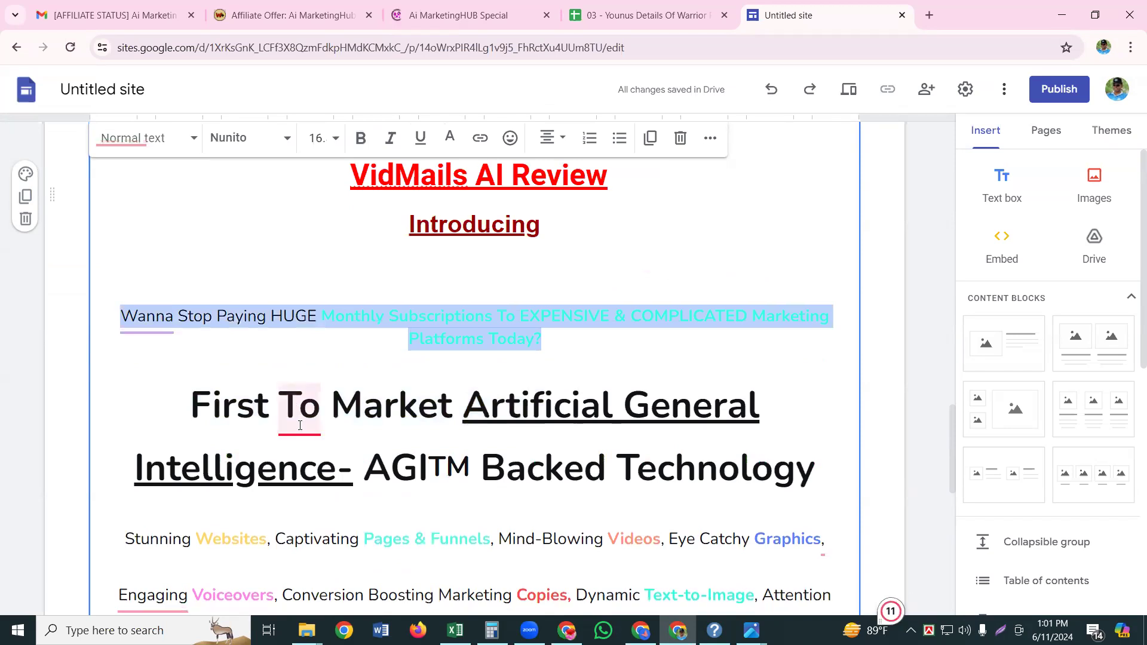
pyautogui.scroll(-4, 300, 425)
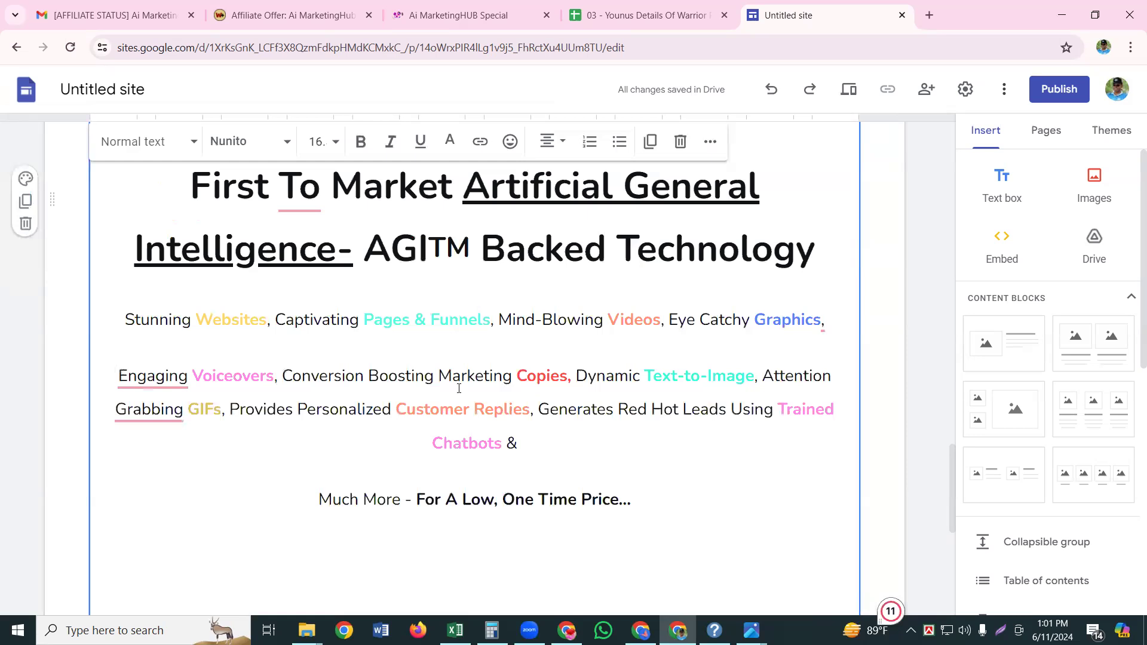
pyautogui.hotkey('ctrl', 'z')
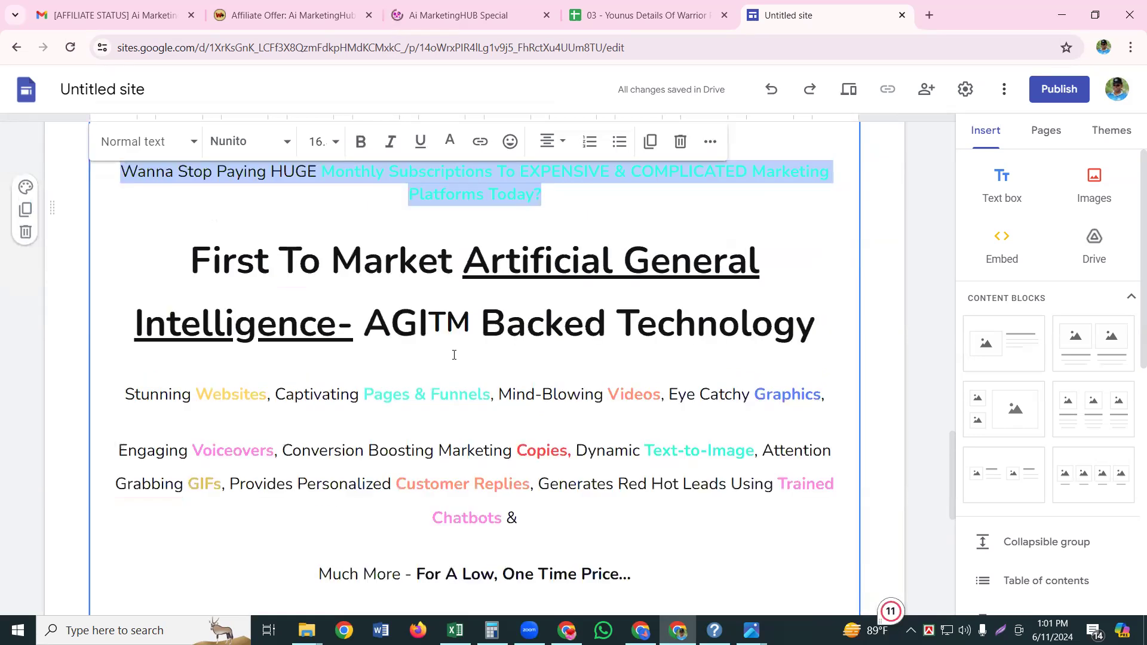
pyautogui.scroll(3, 455, 354)
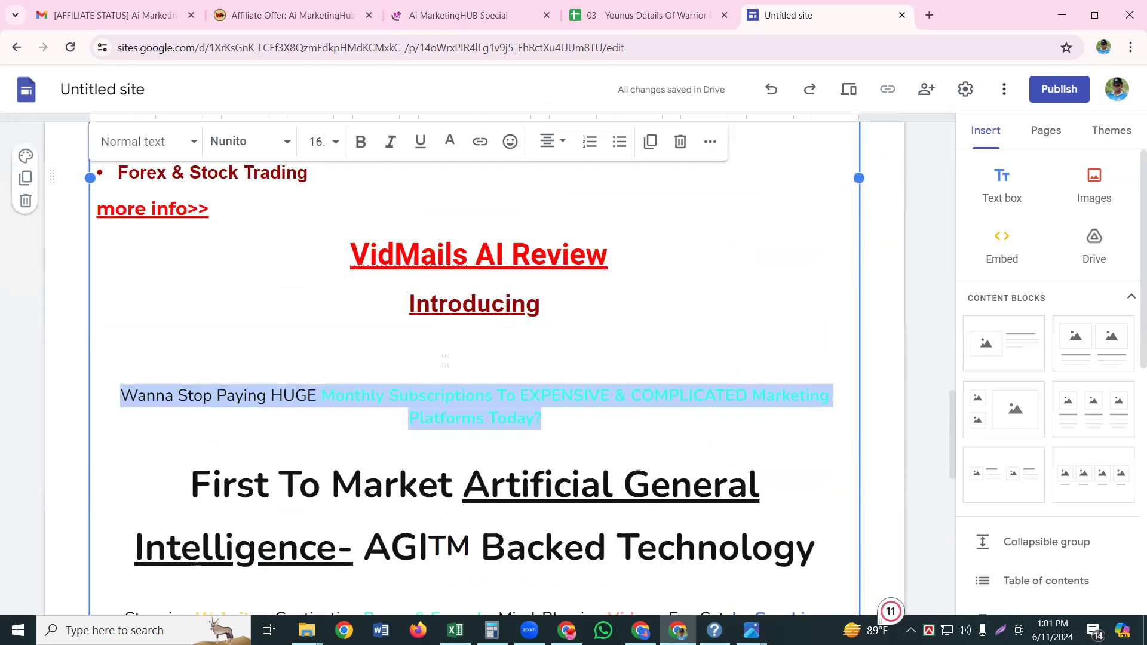
pyautogui.click(296, 333)
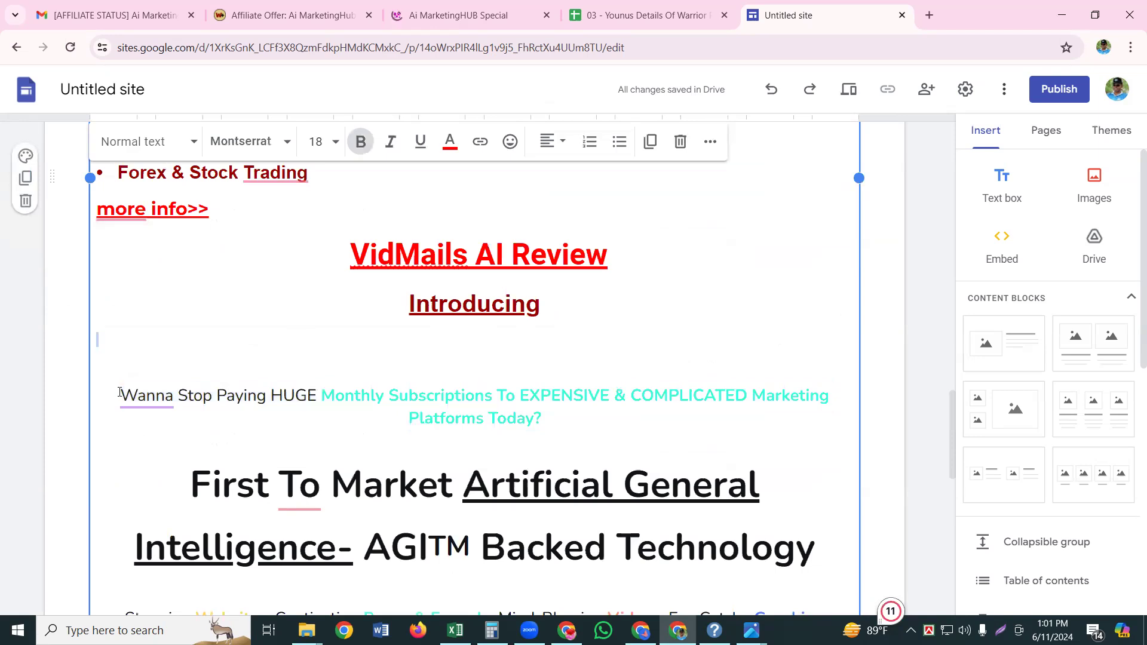
pyautogui.press('Down')
pyautogui.tripleClick(771, 397)
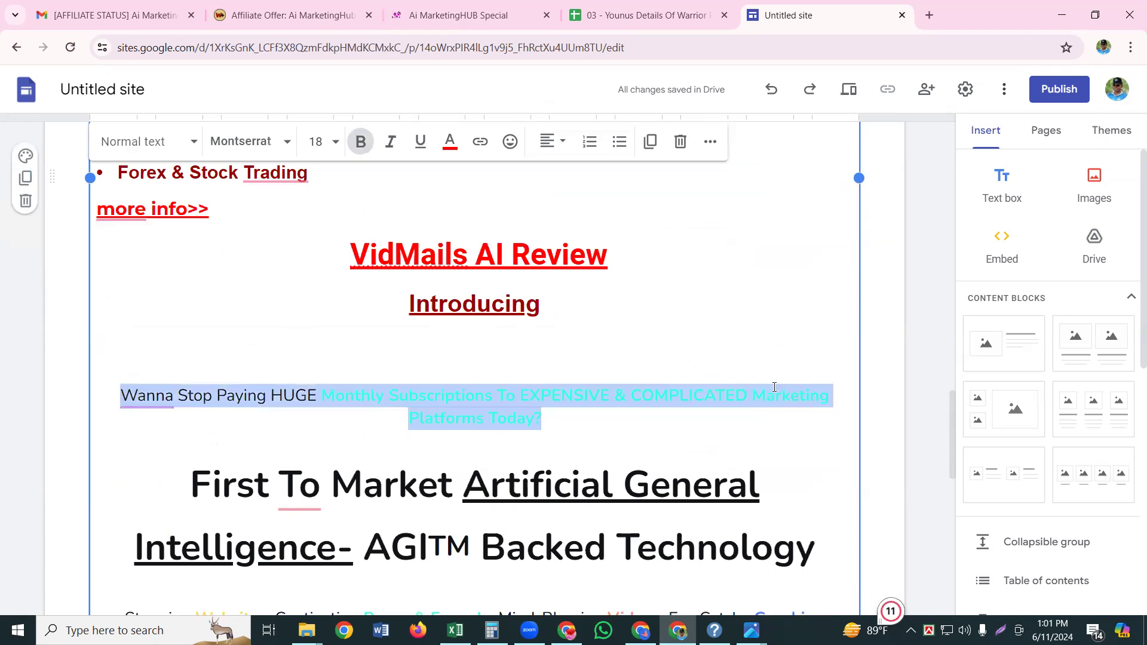
pyautogui.click(822, 416)
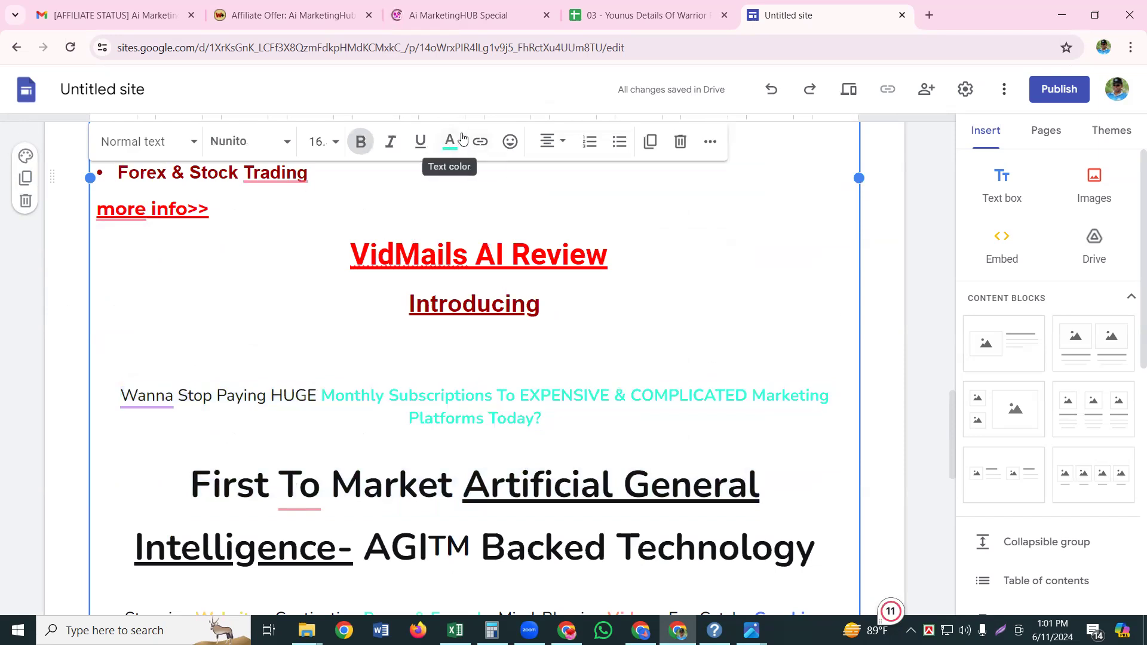
pyautogui.press('Escape')
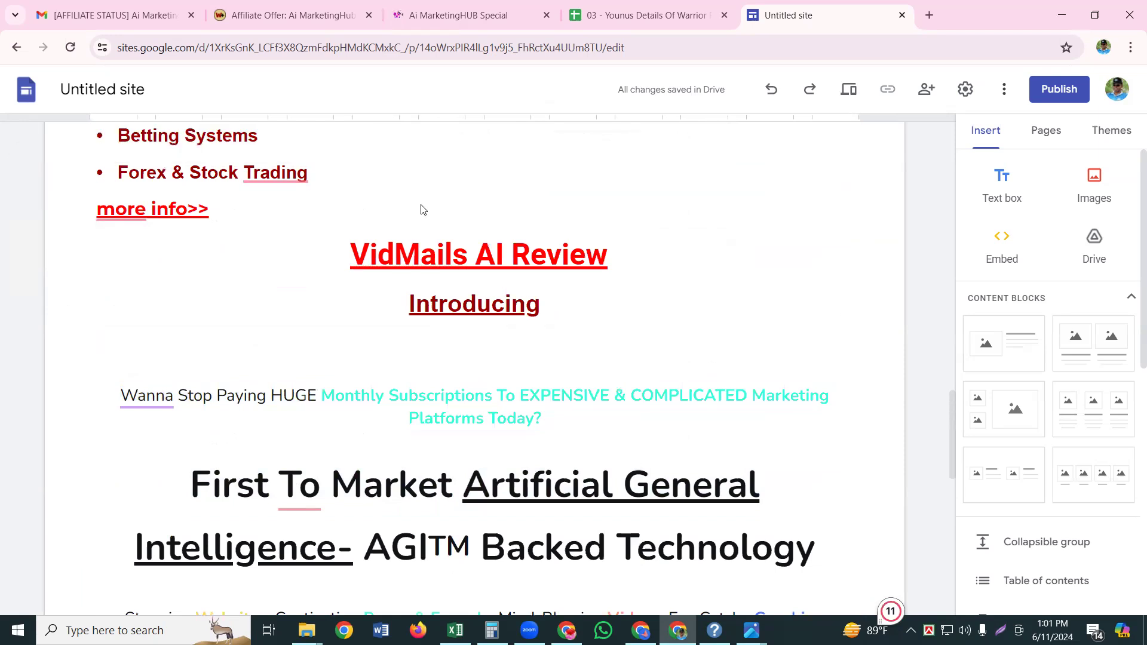
pyautogui.click(421, 210)
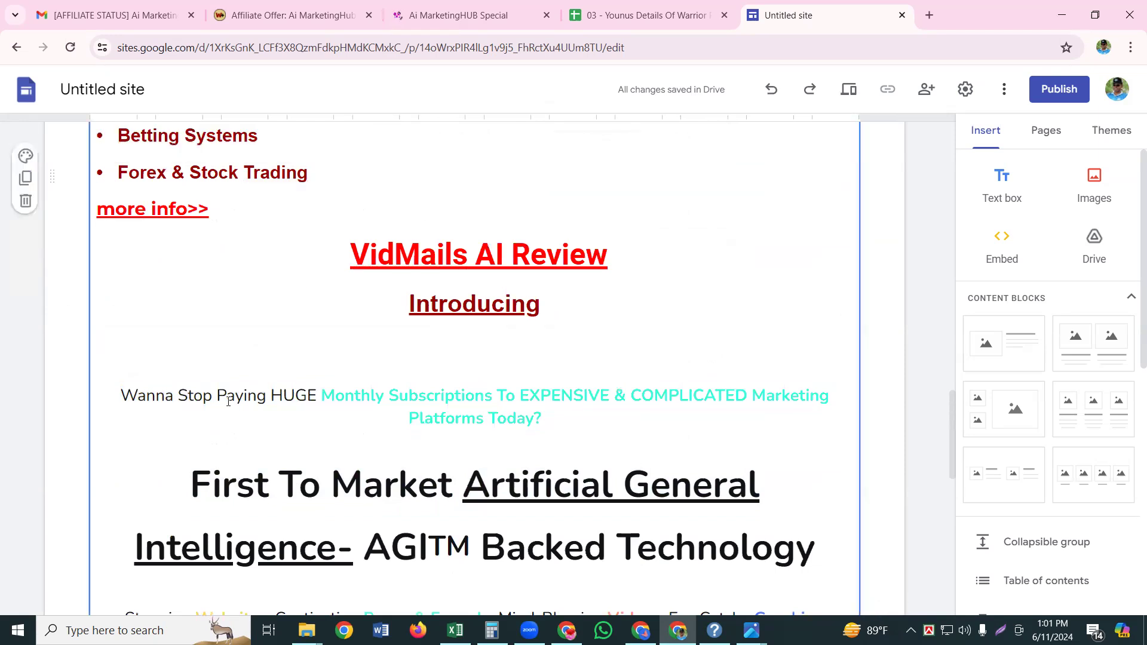
pyautogui.tripleClick(436, 401)
pyautogui.click(537, 409)
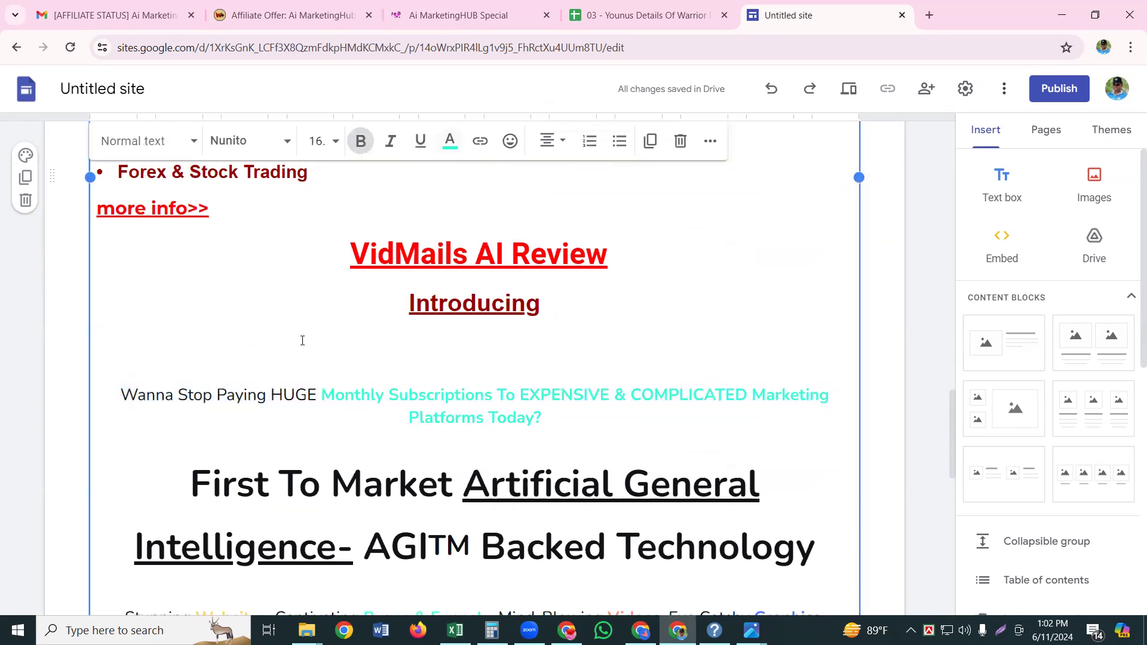
# Step: Colour the whole "Wanna Stop Paying HUGE Monthly Subscriptions" paragraph below the Introducing heading dark red (#980000)
pyautogui.click(237, 405)
pyautogui.hotkey('shift', 'Home')
pyautogui.tripleClick(237, 405)
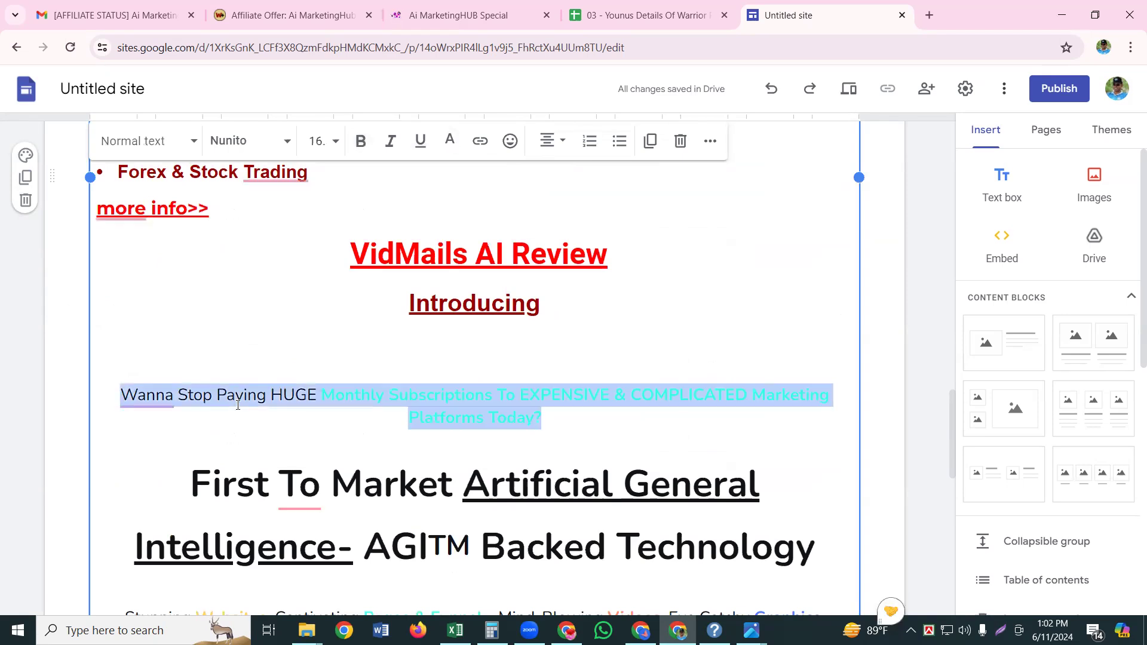
pyautogui.click(450, 142)
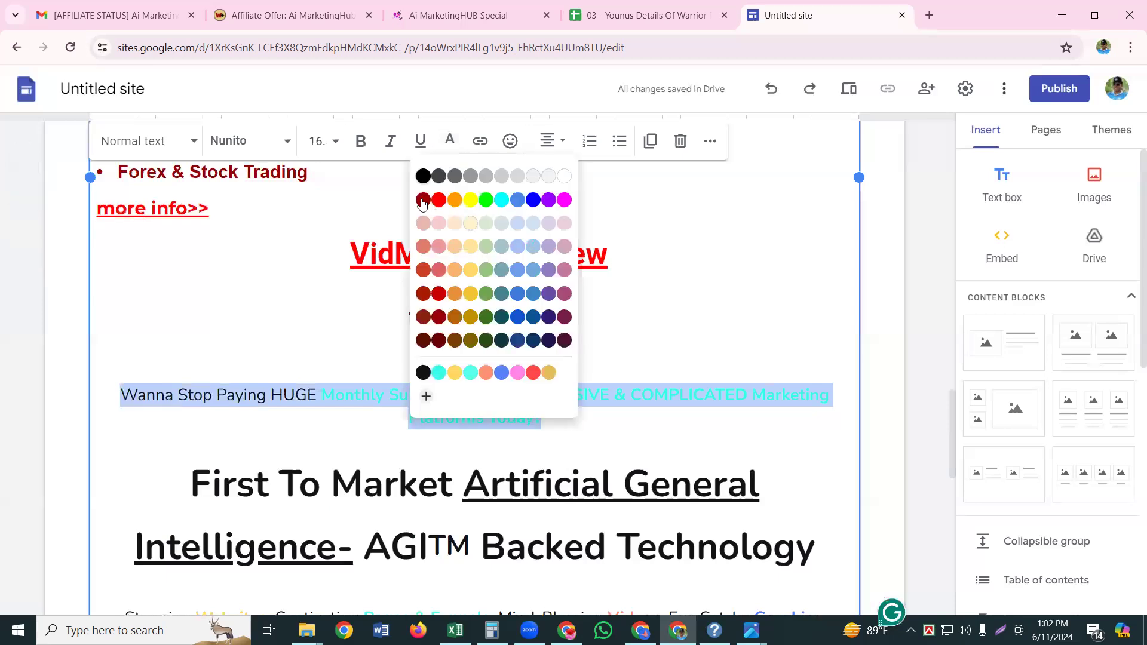
pyautogui.click(422, 203)
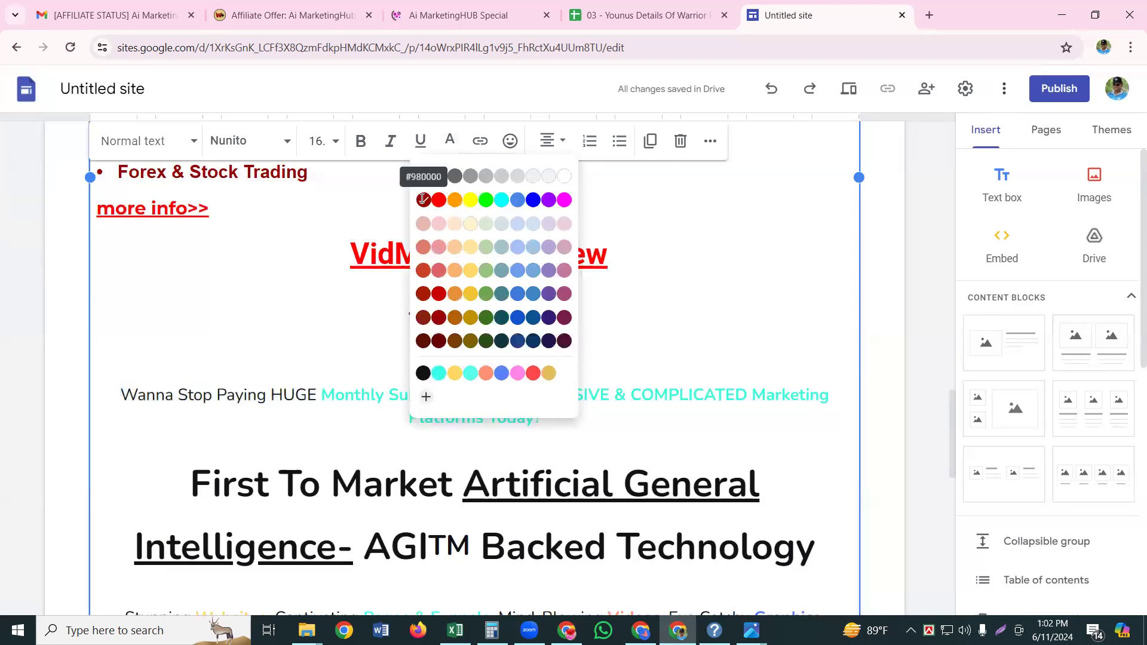
pyautogui.click(616, 276)
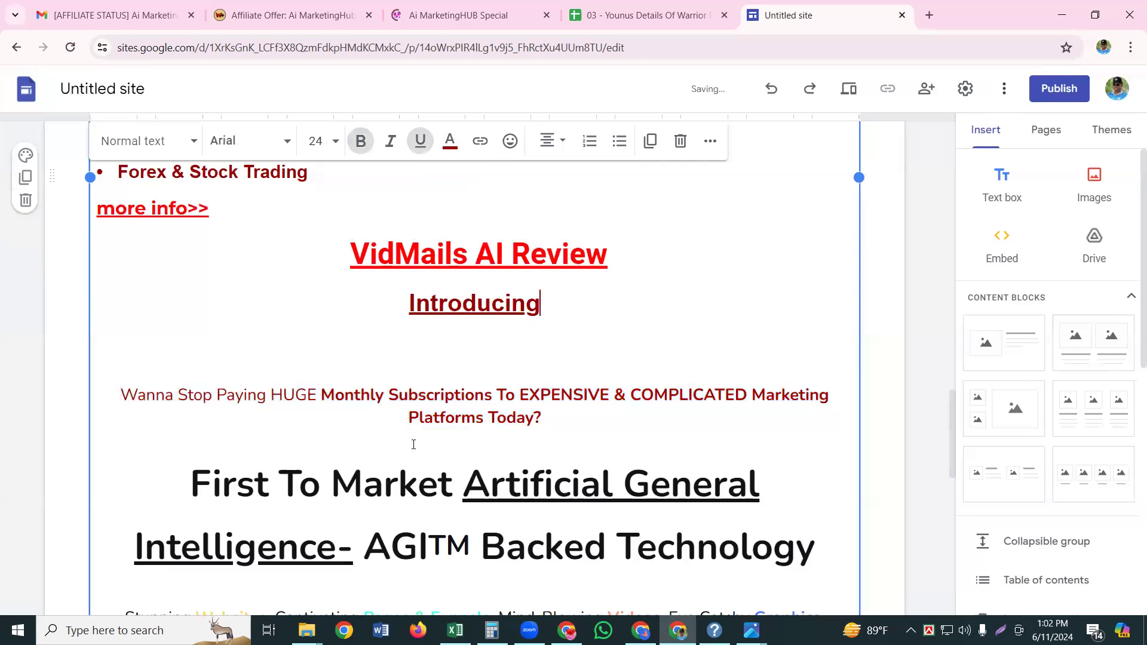
# Step: Set the font size of the "Wanna Stop Paying HUGE Monthly Subscriptions" paragraph to 24
pyautogui.tripleClick(443, 411)
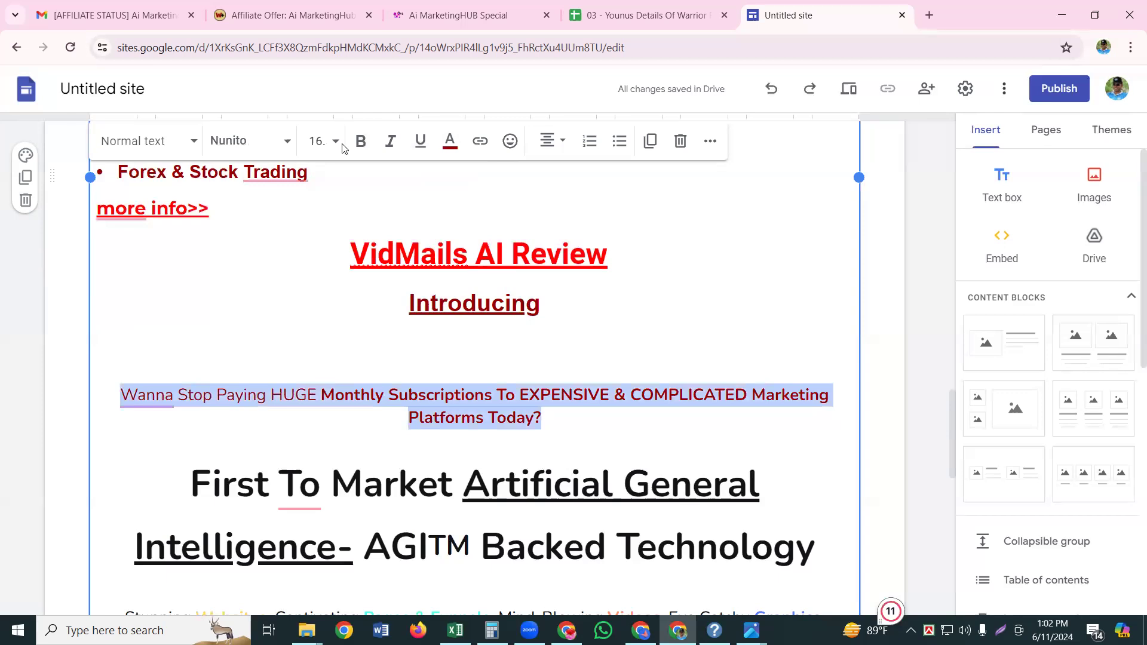
pyautogui.click(317, 141)
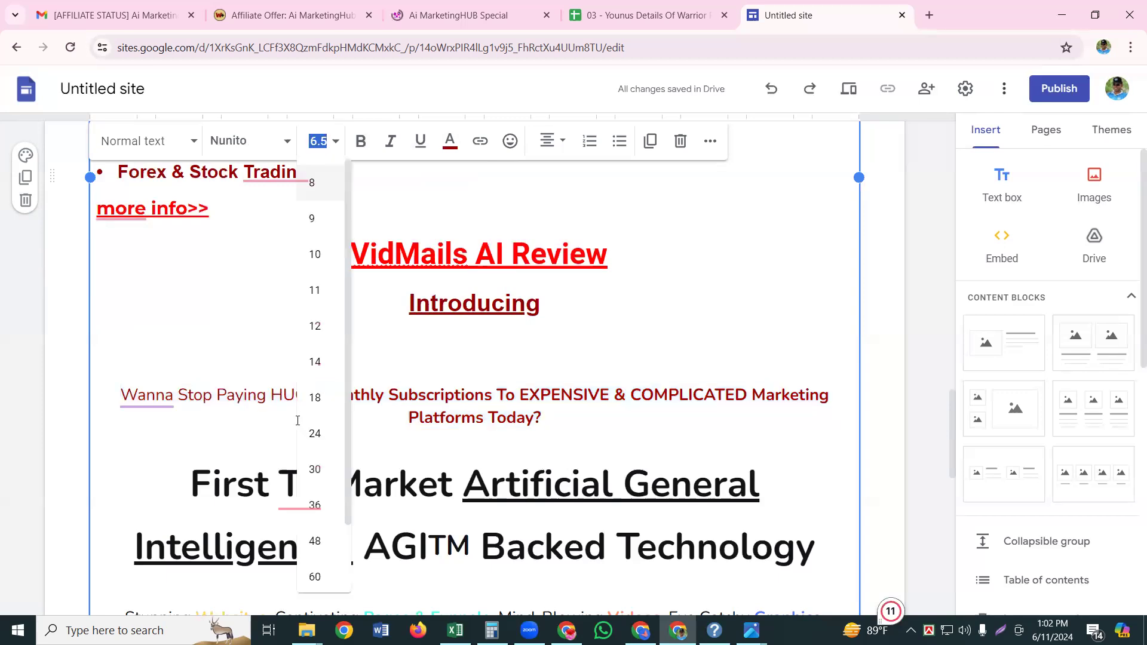
pyautogui.click(325, 394)
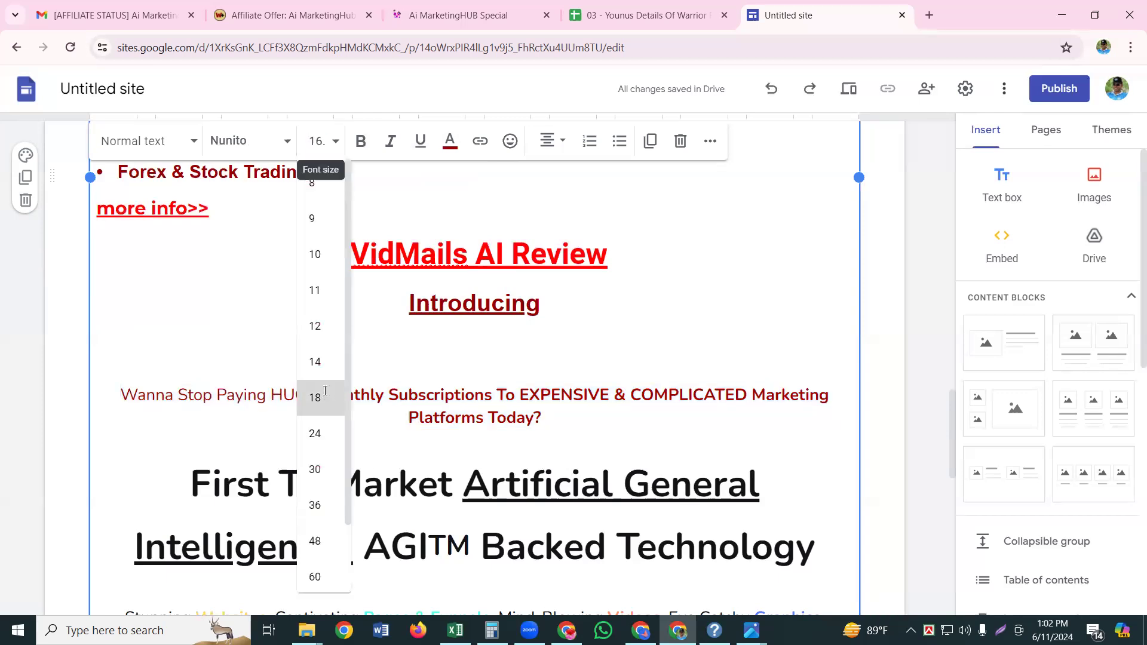
pyautogui.click(335, 144)
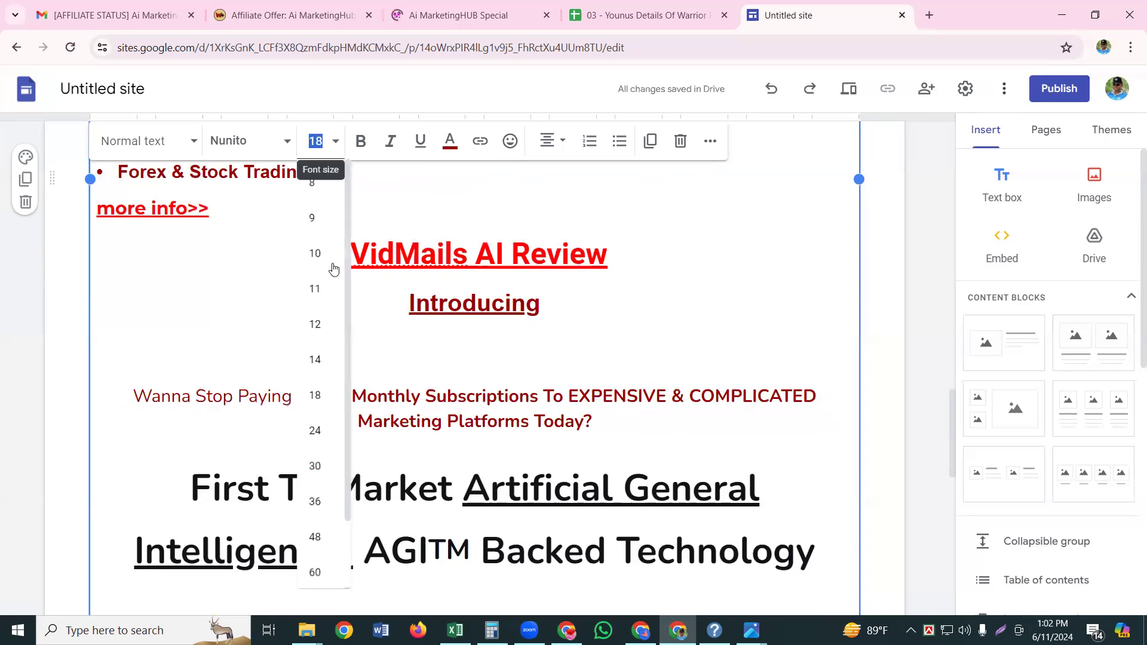
pyautogui.click(317, 433)
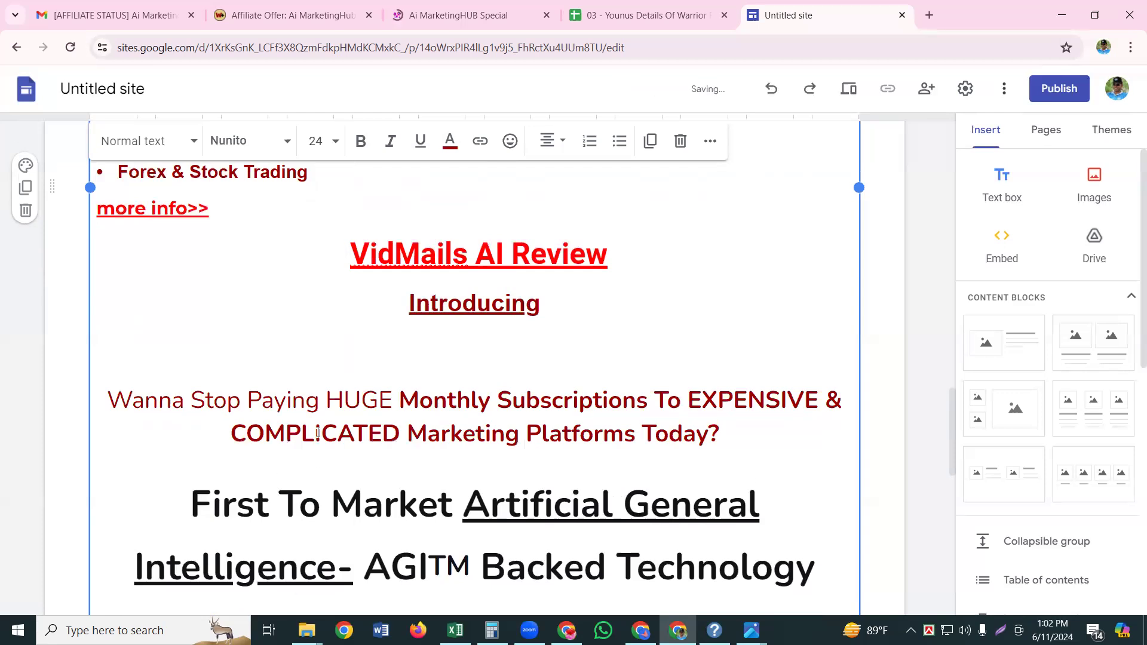
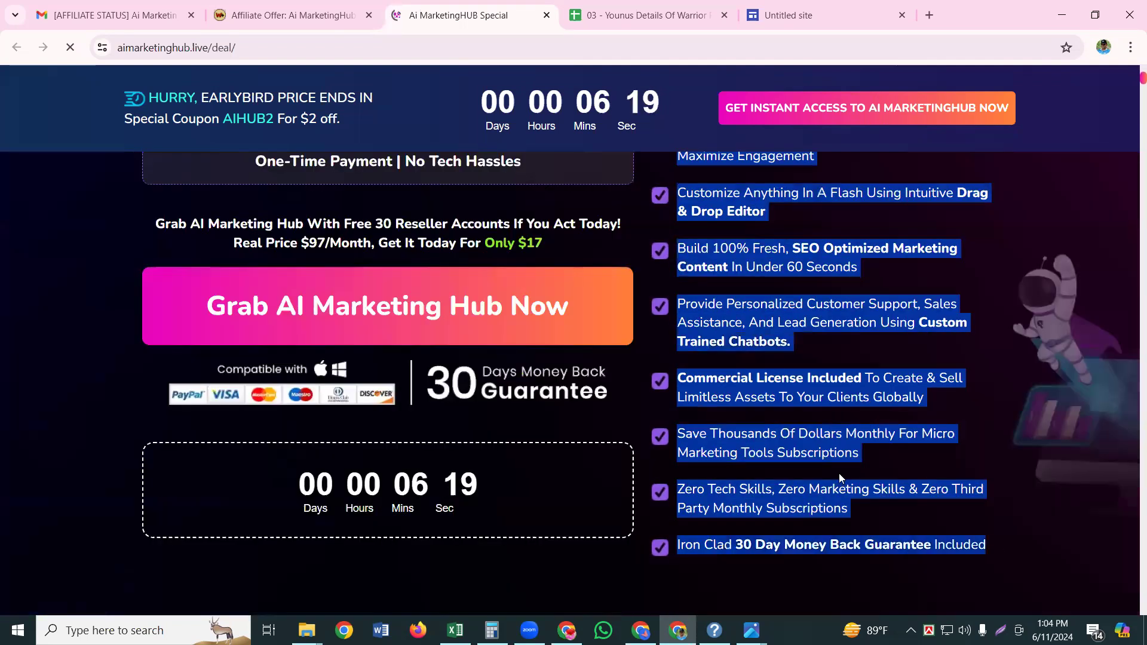
pyautogui.click(752, 269)
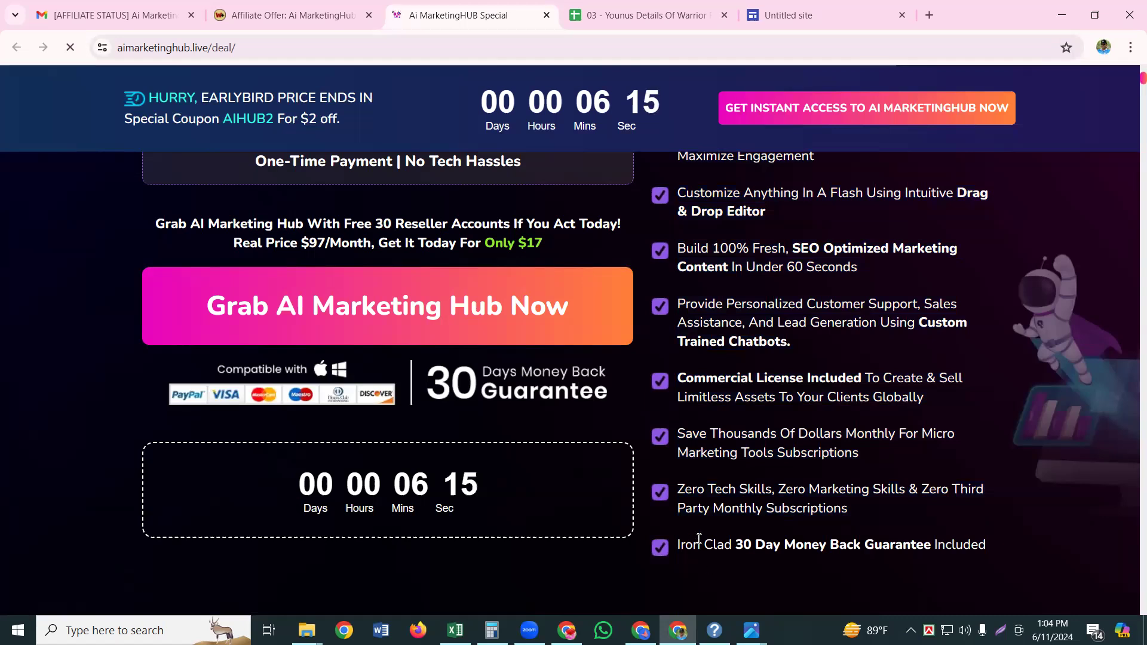
pyautogui.moveTo(776, 549); pyautogui.dragTo(768, 292)
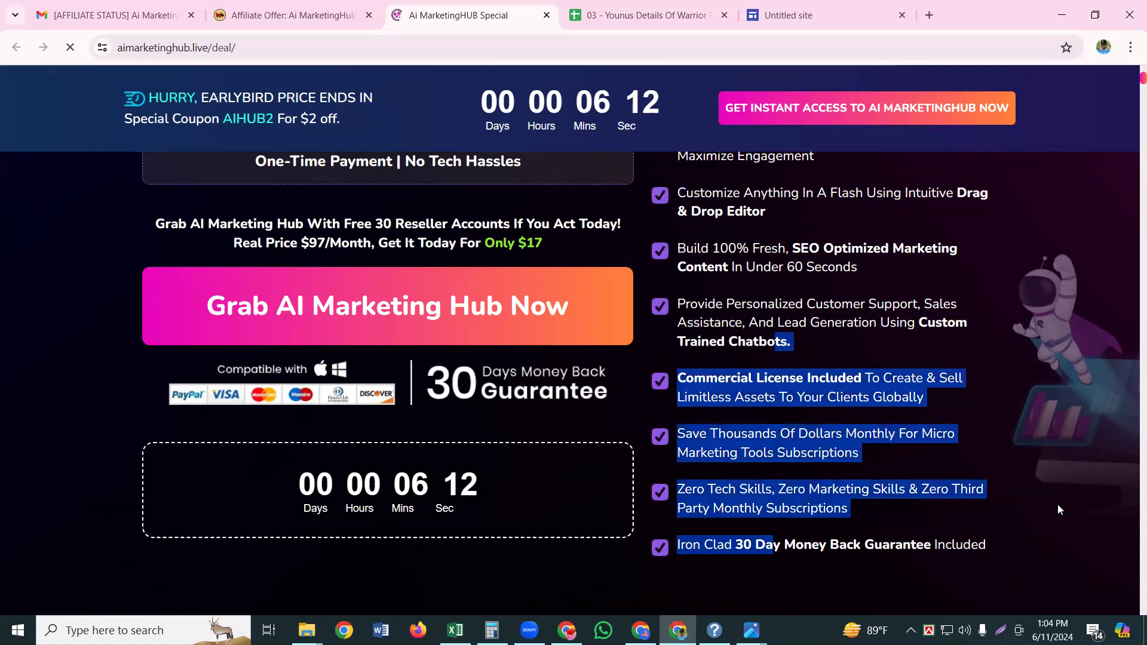
pyautogui.hotkey('shift', 'Up')
pyautogui.hotkey('shift', 'Up')
pyautogui.hotkey('shift', 'Up')
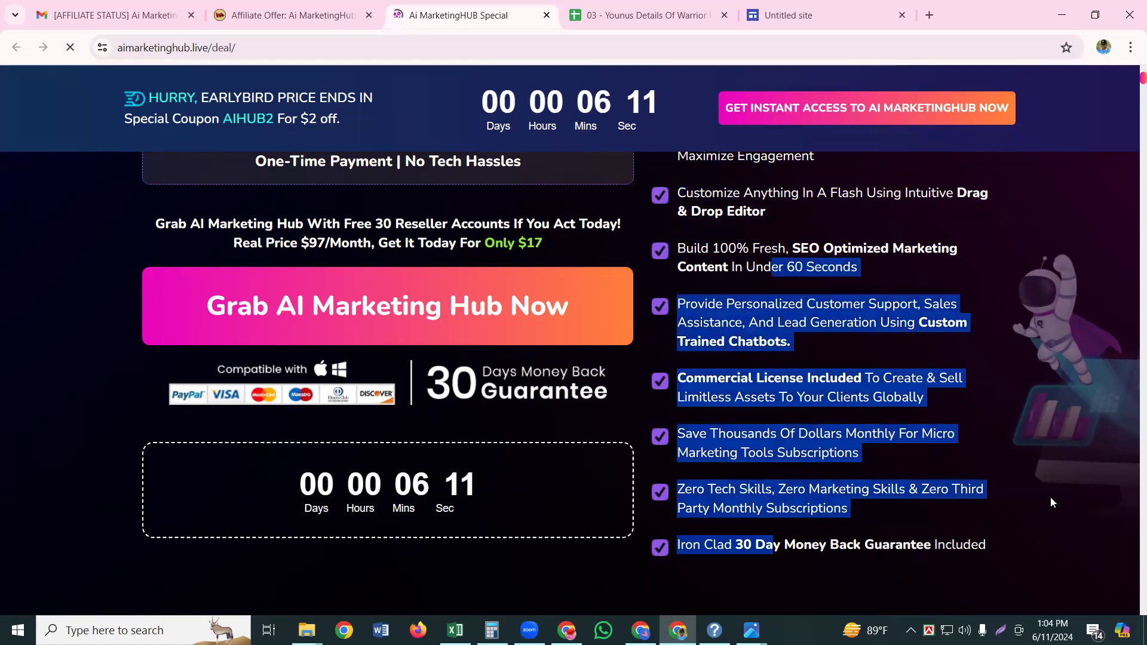
pyautogui.click(911, 558)
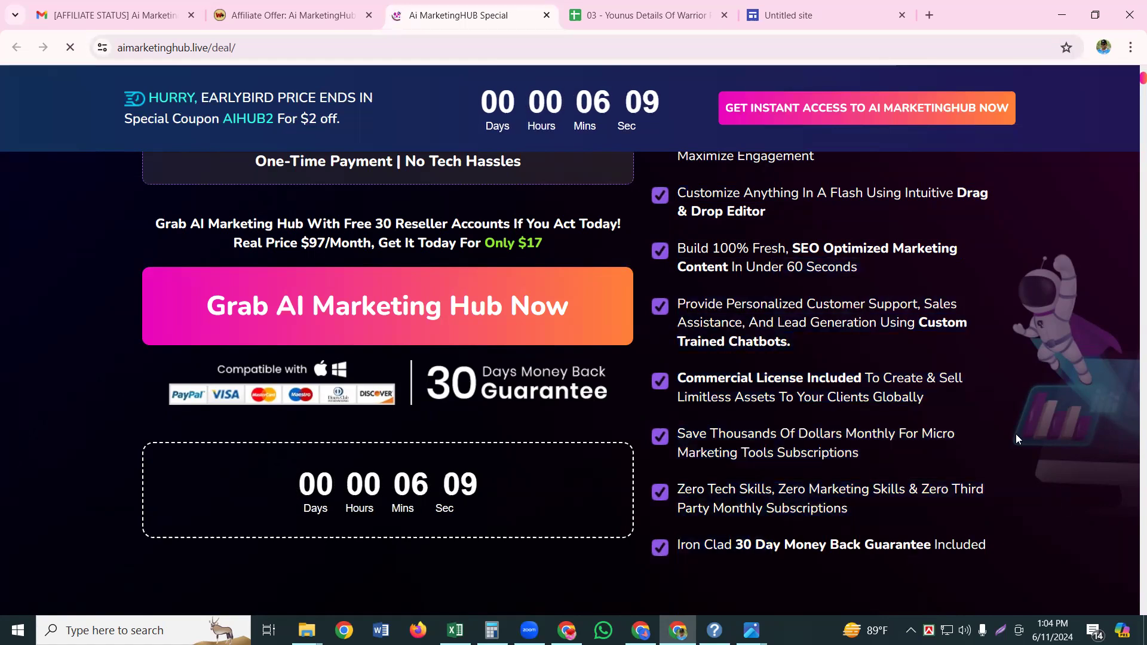
# Step: Copy the sales page's feature checklist from "Let AI Complete All Marketing Tasks" through "Iron Clad 30 Day Money Back Guarantee Include"
pyautogui.scroll(7, 1023, 431)
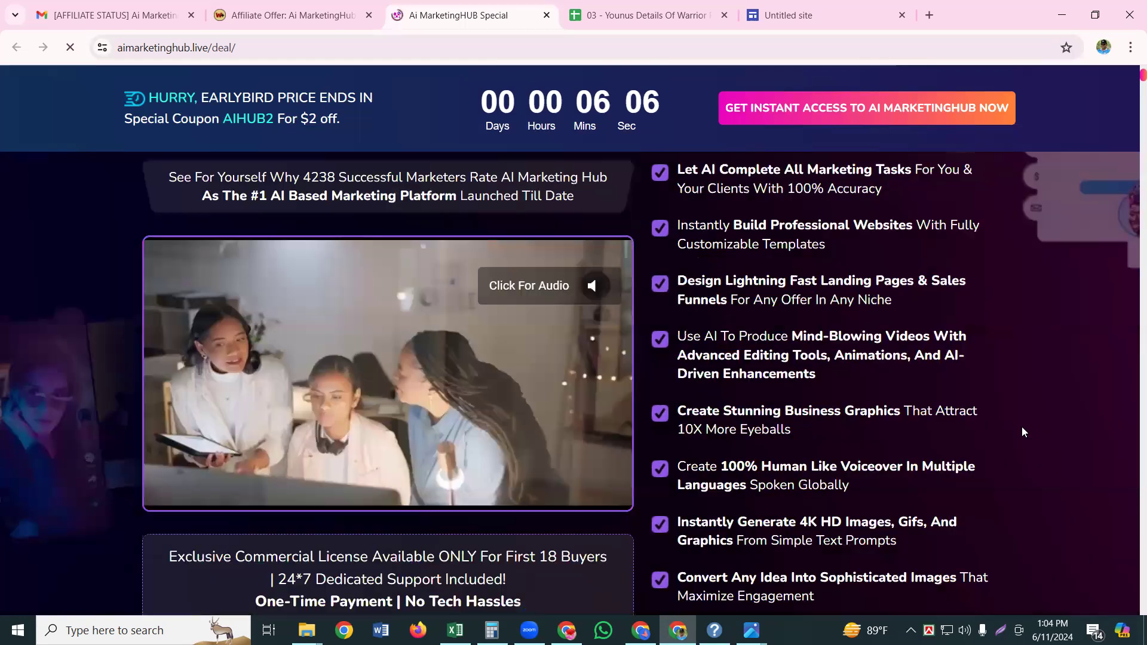
pyautogui.scroll(5, 1024, 432)
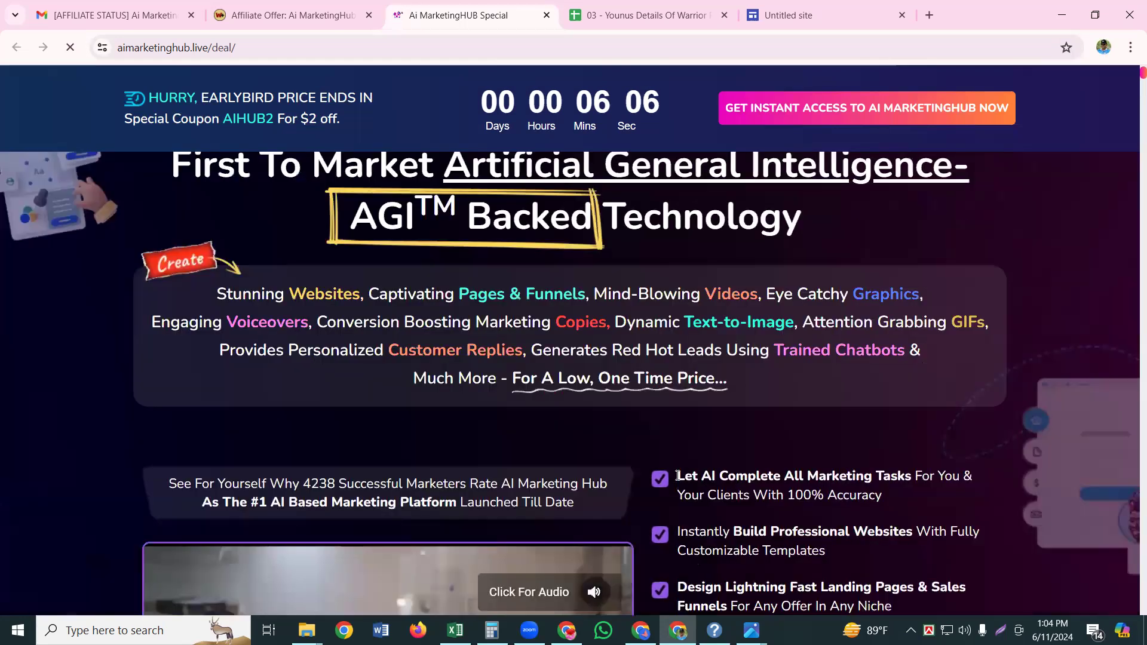
pyautogui.moveTo(677, 477); pyautogui.dragTo(736, 598)
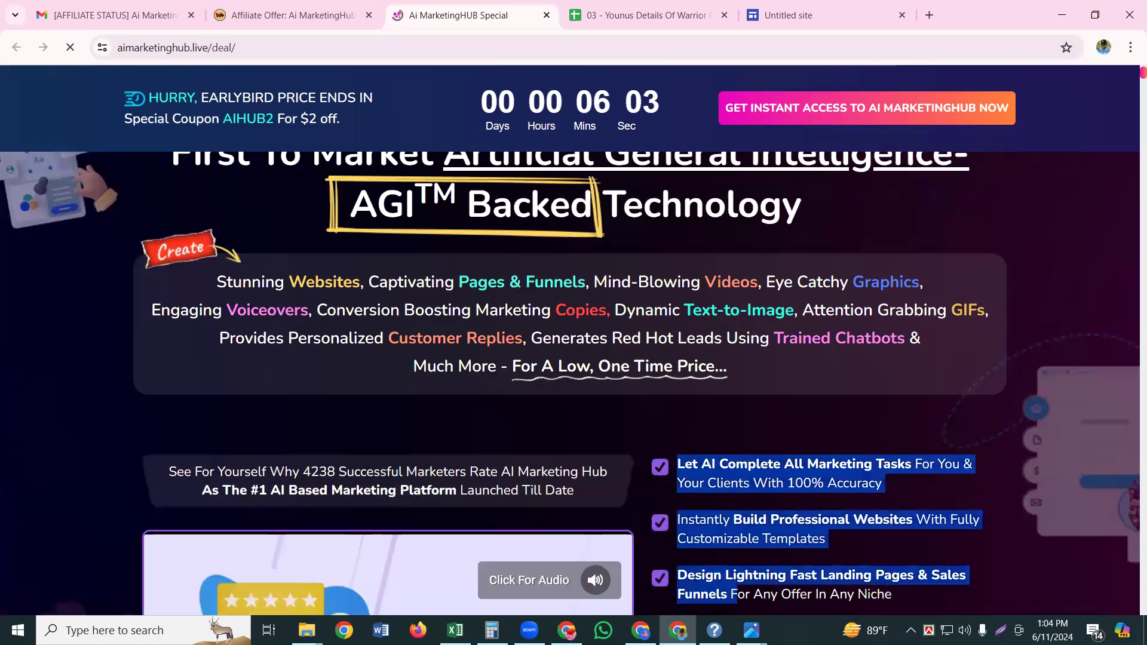
pyautogui.scroll(-15, 915, 187)
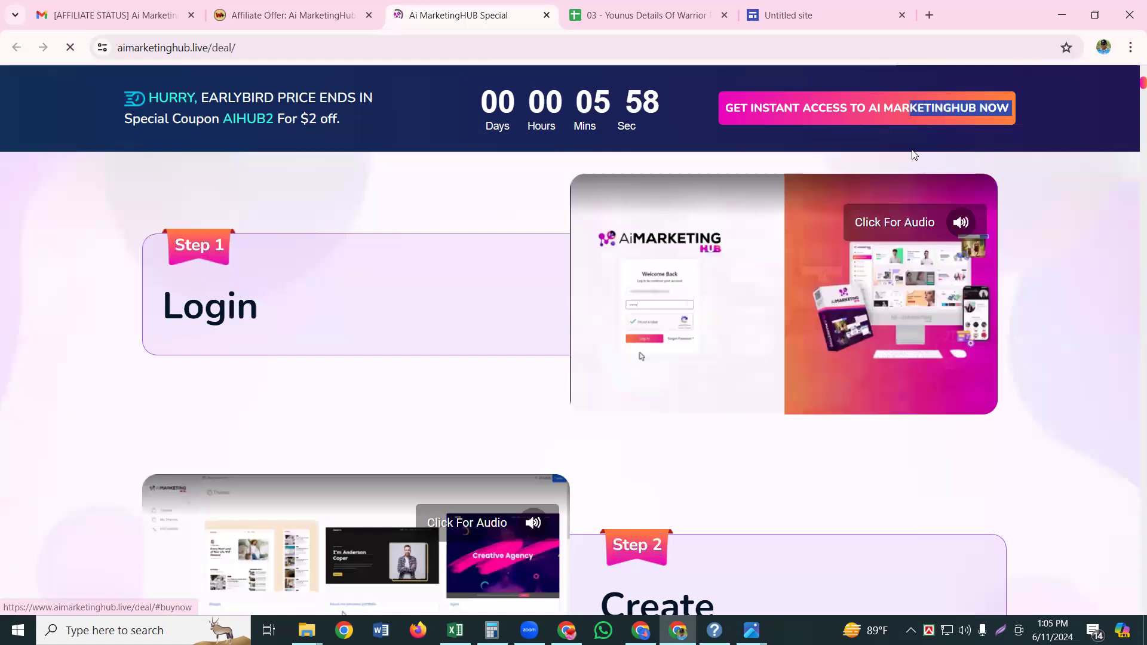
pyautogui.scroll(5, 912, 150)
pyautogui.moveTo(912, 150); pyautogui.dragTo(982, 317)
pyautogui.scroll(4, 898, 364)
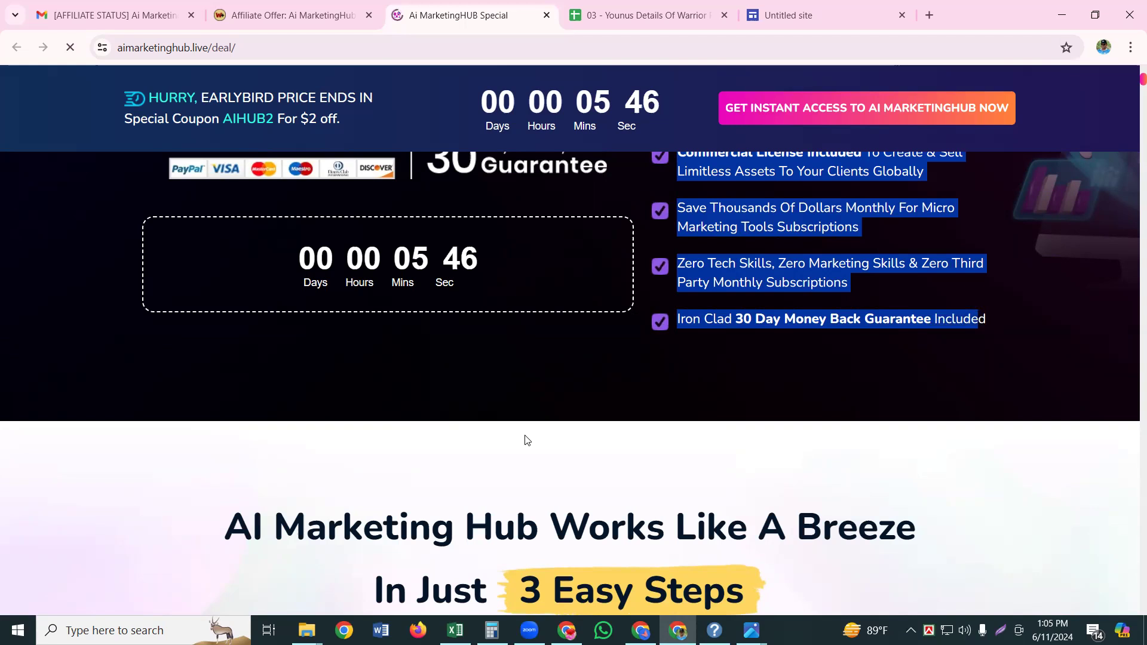
# Step: Switch to the untitled site and paste the copied feature checklist below "Much More - For A Low, One Time Price..."
pyautogui.hotkey('ctrl', 'Tab')
pyautogui.hotkey('ctrl', 'Tab')
pyautogui.click(655, 563)
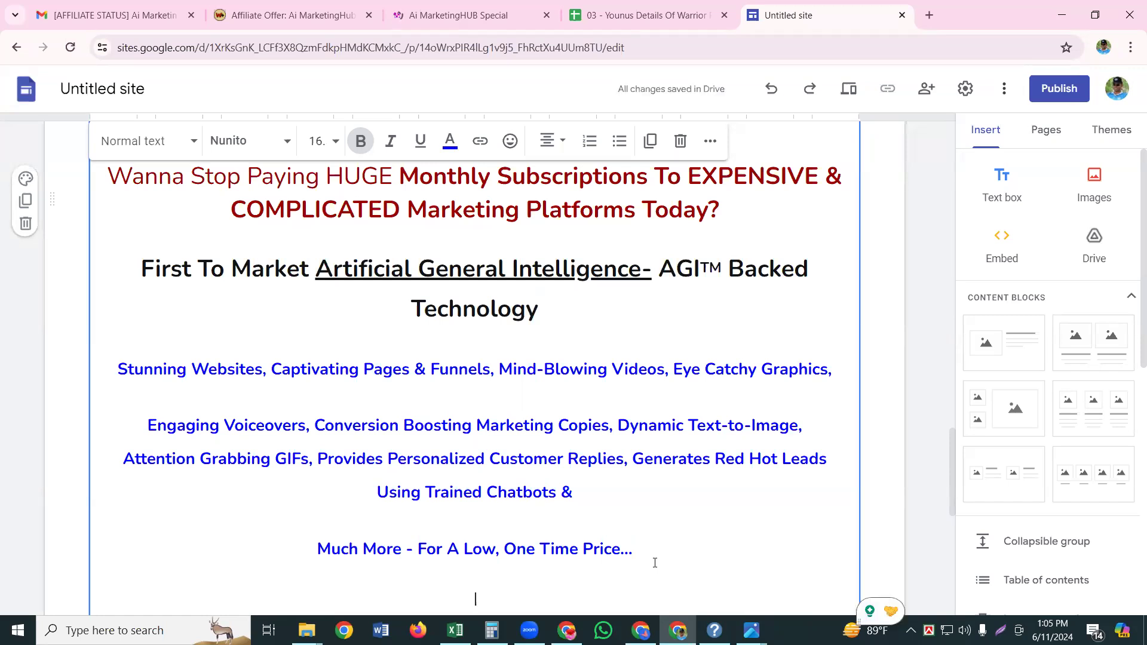
pyautogui.hotkey('ctrl', 'v')
pyautogui.scroll(-7, 690, 491)
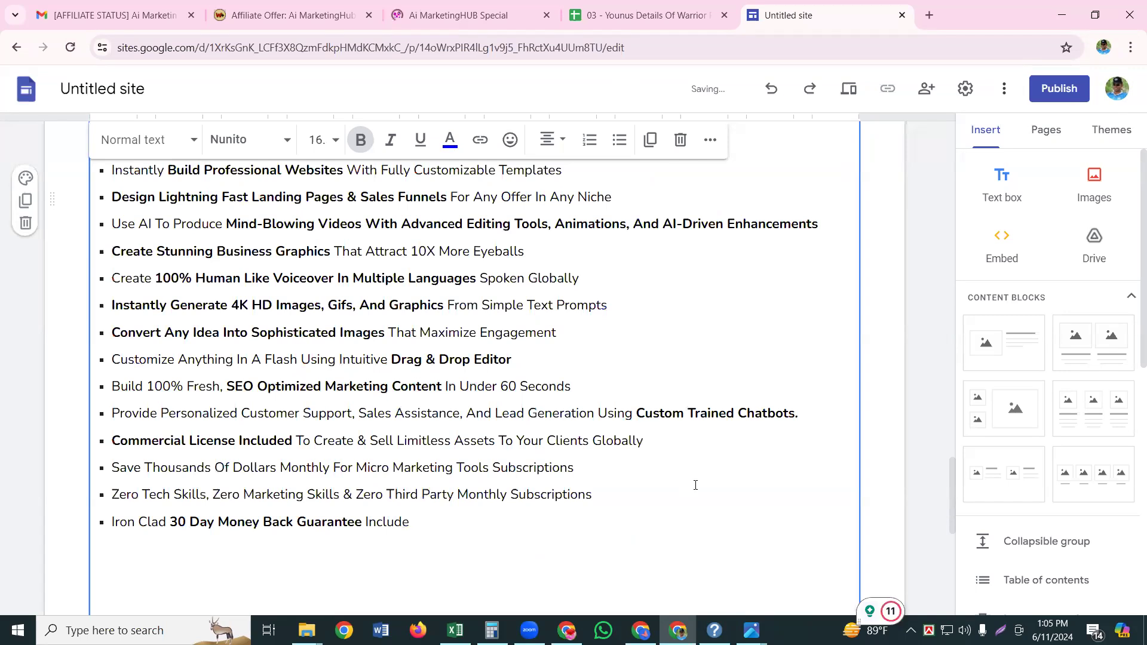
pyautogui.scroll(3, 86, 345)
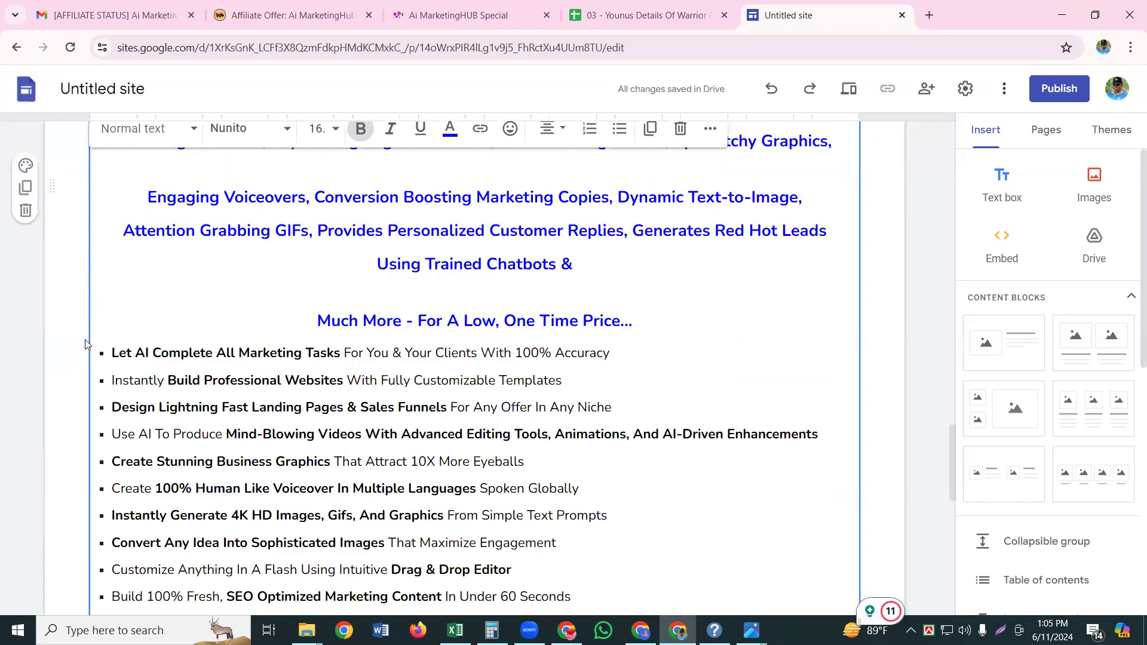
pyautogui.scroll(-2, 85, 345)
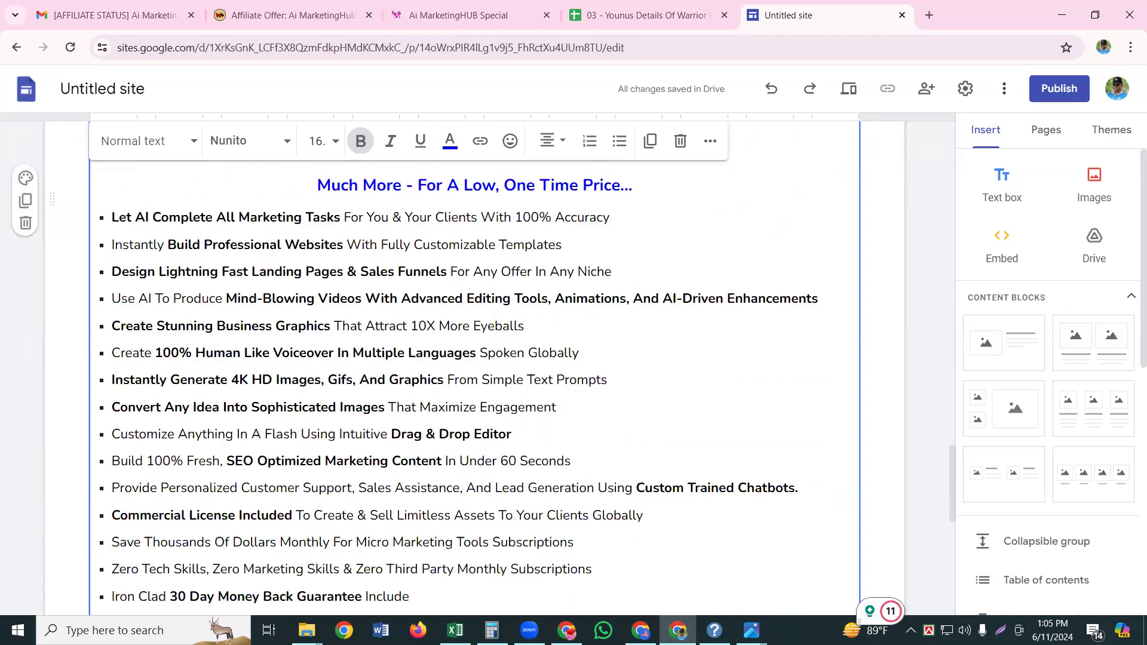
pyautogui.tripleClick(359, 216)
pyautogui.moveTo(358, 217); pyautogui.dragTo(475, 434)
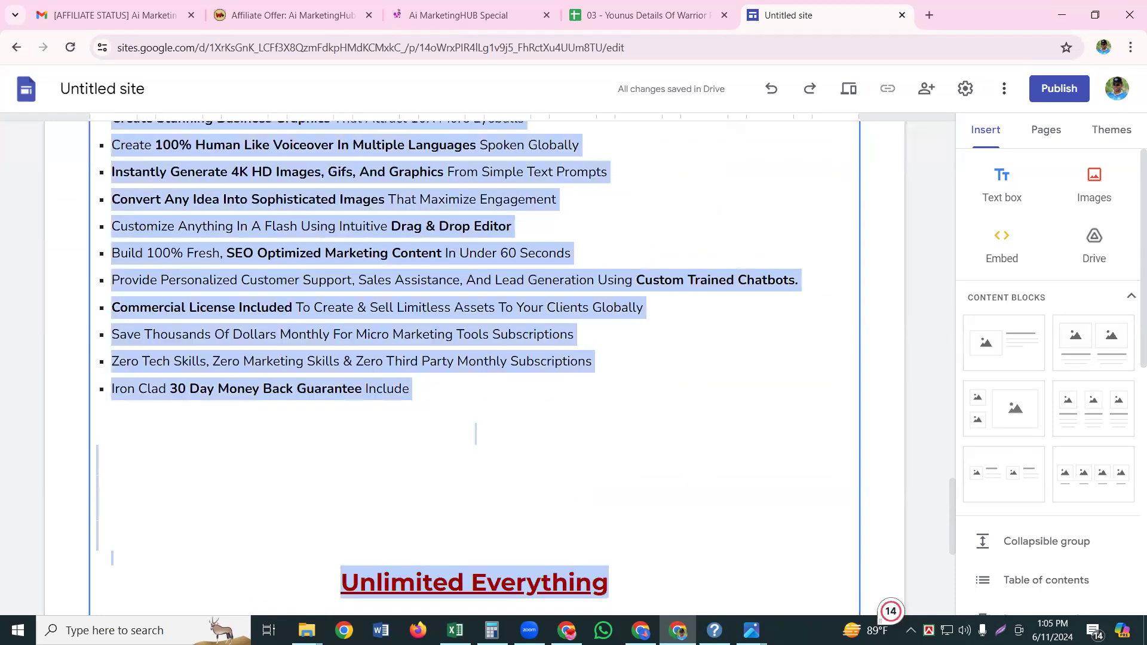
pyautogui.scroll(-3, 418, 359)
pyautogui.click(419, 359)
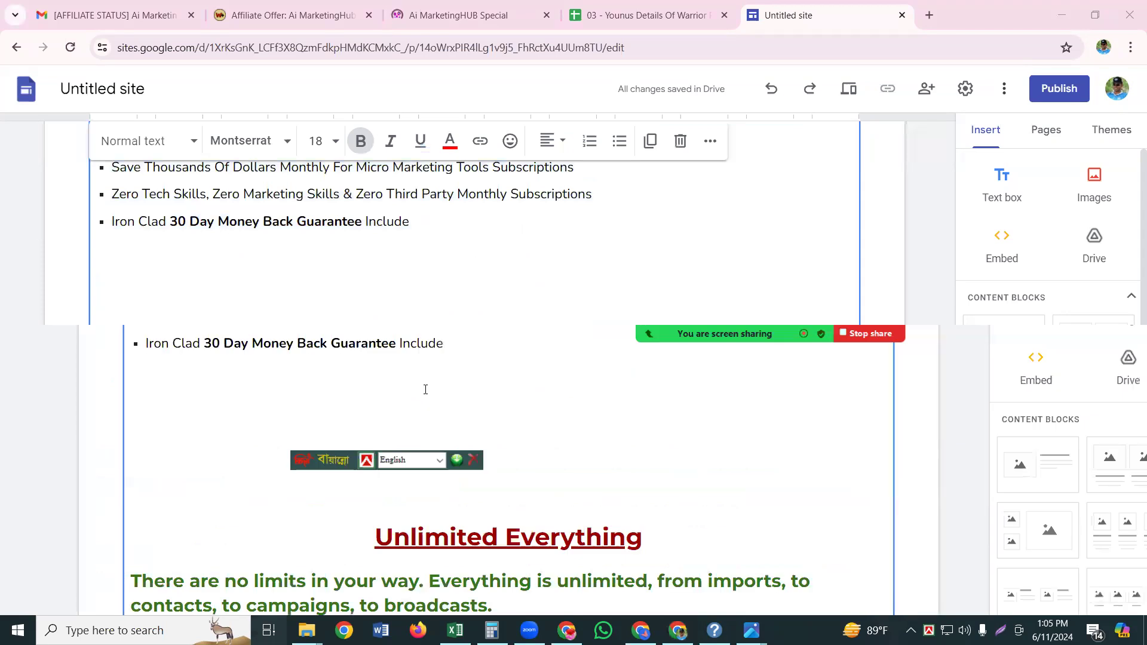
# Step: Try to colour the pasted feature checklist below "Much More - For A Low, One Time Price..." dark red (#980000)
pyautogui.scroll(-4, 425, 389)
pyautogui.scroll(1, 428, 370)
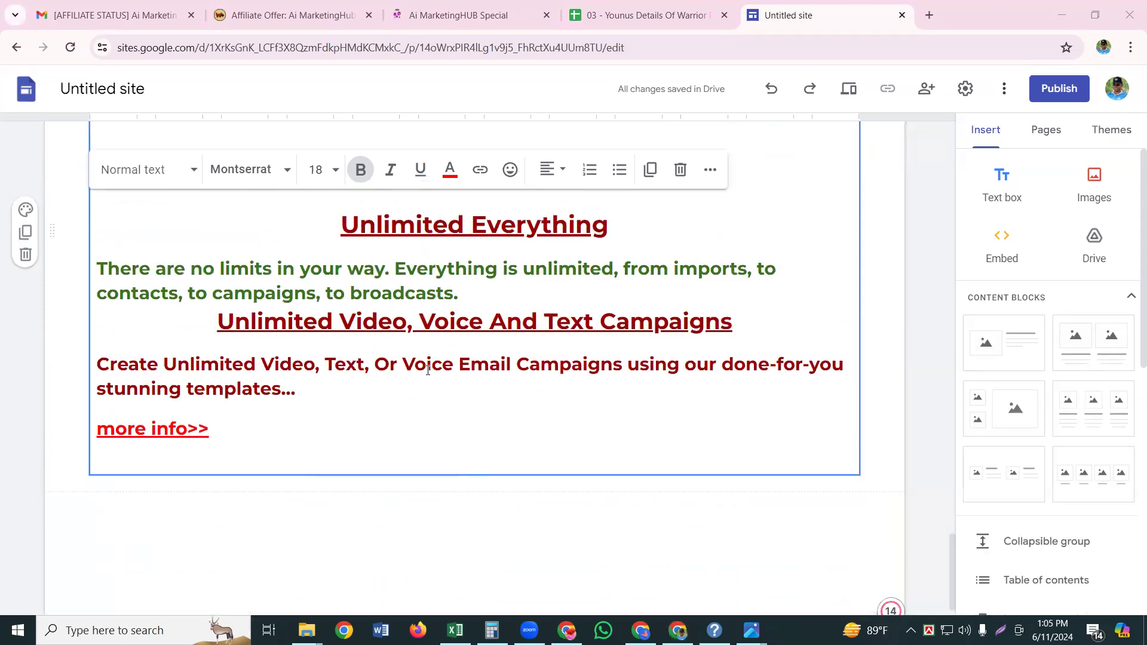
pyautogui.scroll(5, 428, 370)
pyautogui.scroll(4, 428, 370)
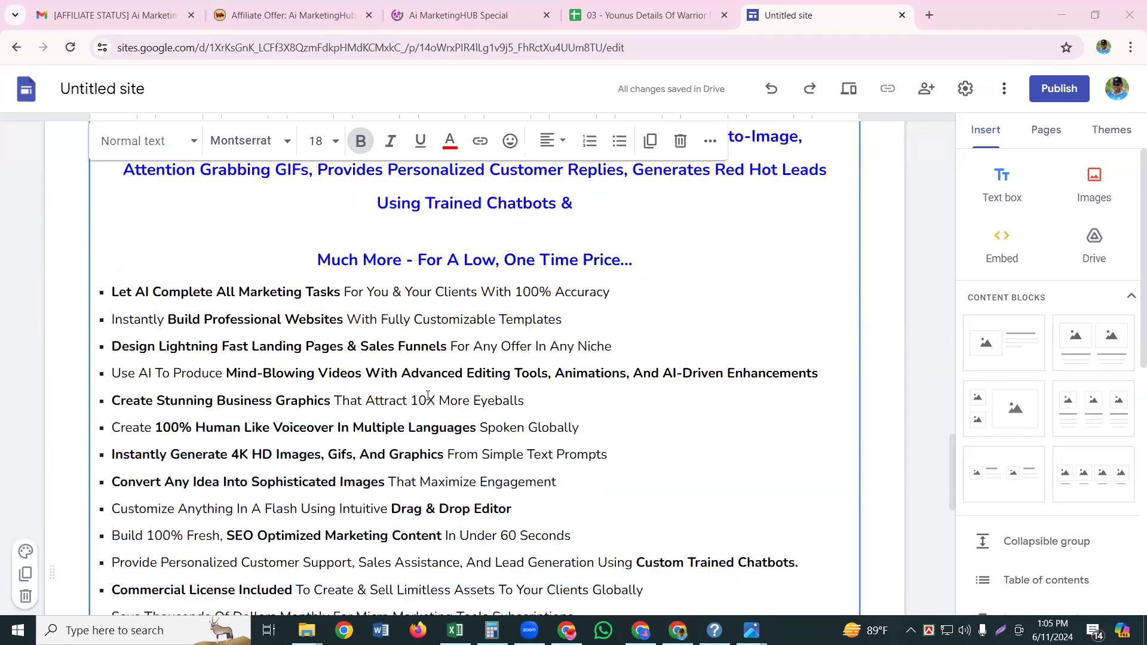
pyautogui.scroll(-4, 428, 397)
pyautogui.scroll(3, 428, 396)
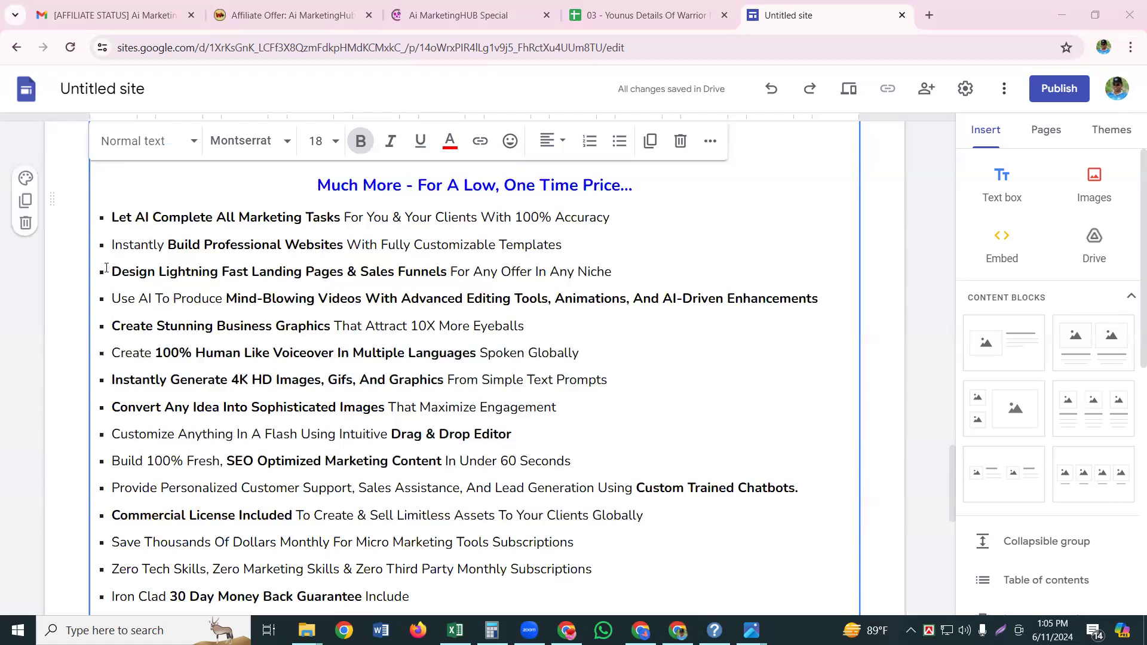
pyautogui.moveTo(106, 268); pyautogui.dragTo(167, 422)
pyautogui.moveTo(197, 523); pyautogui.dragTo(412, 607)
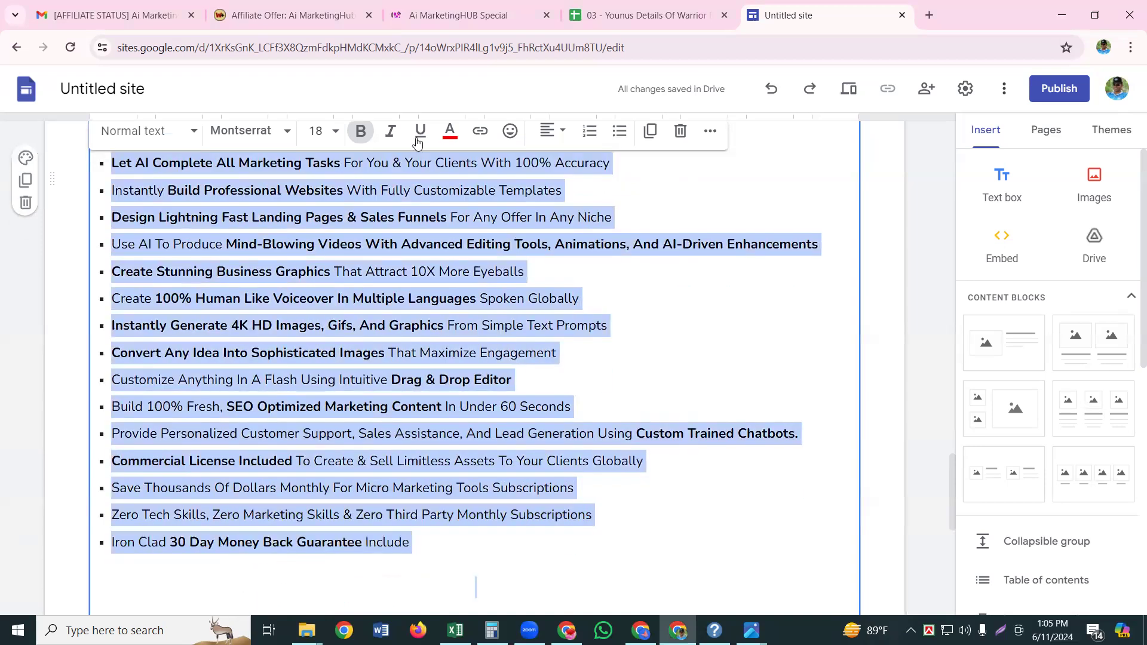
pyautogui.press('Down')
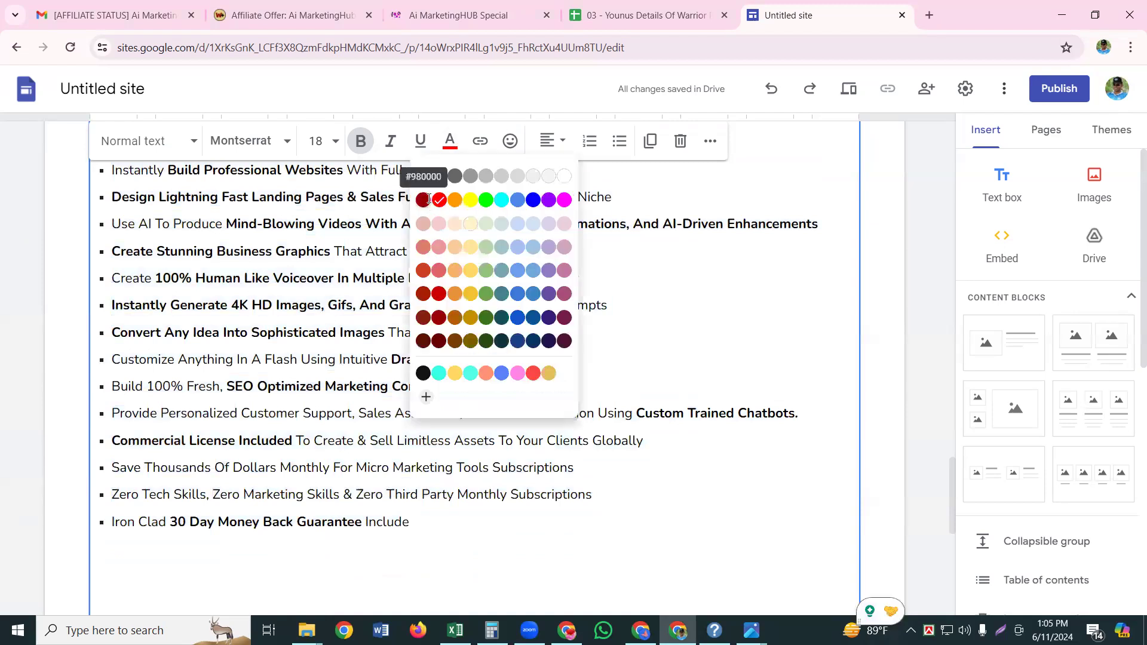
pyautogui.click(428, 201)
pyautogui.scroll(-1, 430, 198)
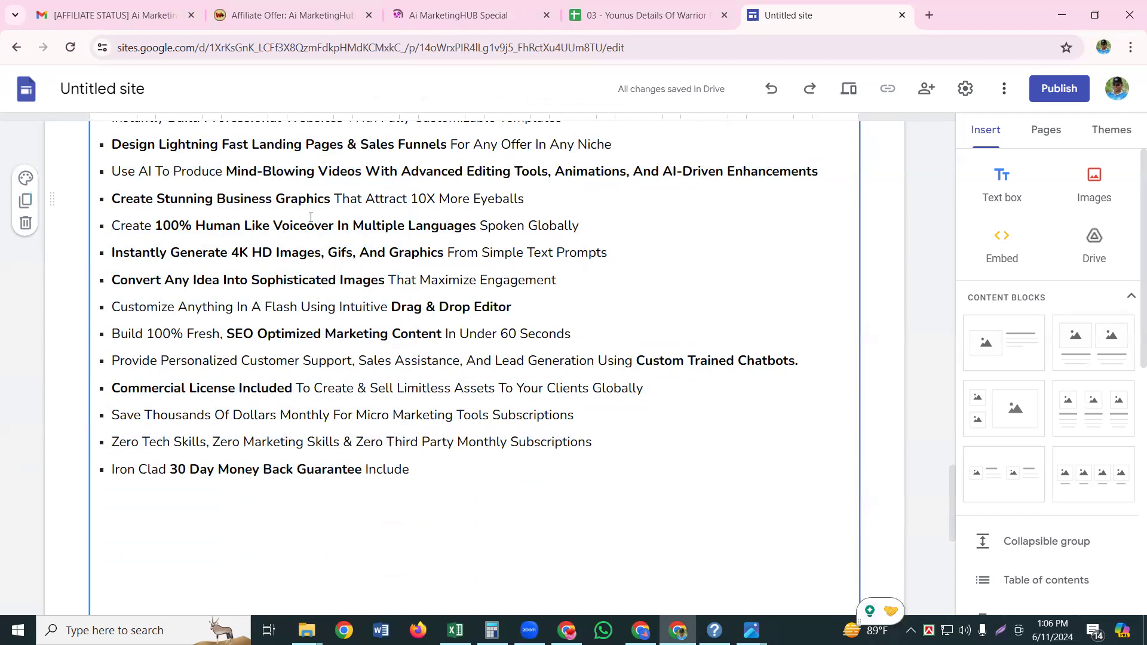
# Step: Colour the whole feature checklist from "Let AI Complete All Marketing Tasks" through "30 Day Money Back Guarantee Include" dark red (#980000)
pyautogui.scroll(6, 311, 217)
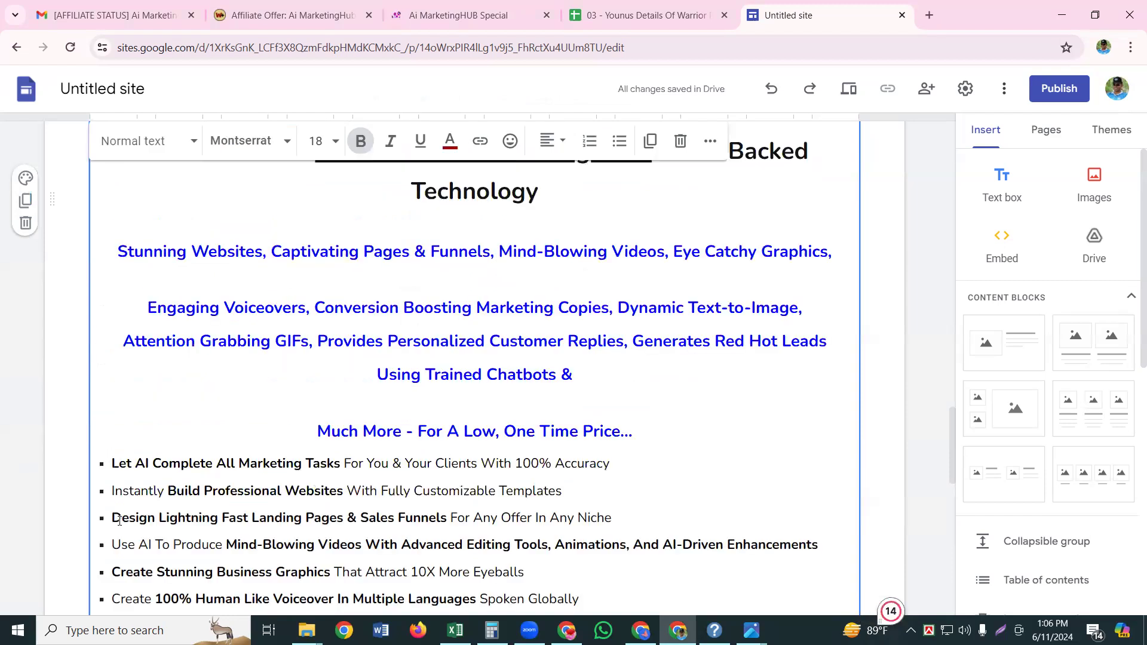
pyautogui.keyDown('shift'); pyautogui.click(148, 618); pyautogui.keyUp('shift')
pyautogui.moveTo(177, 619); pyautogui.dragTo(340, 508)
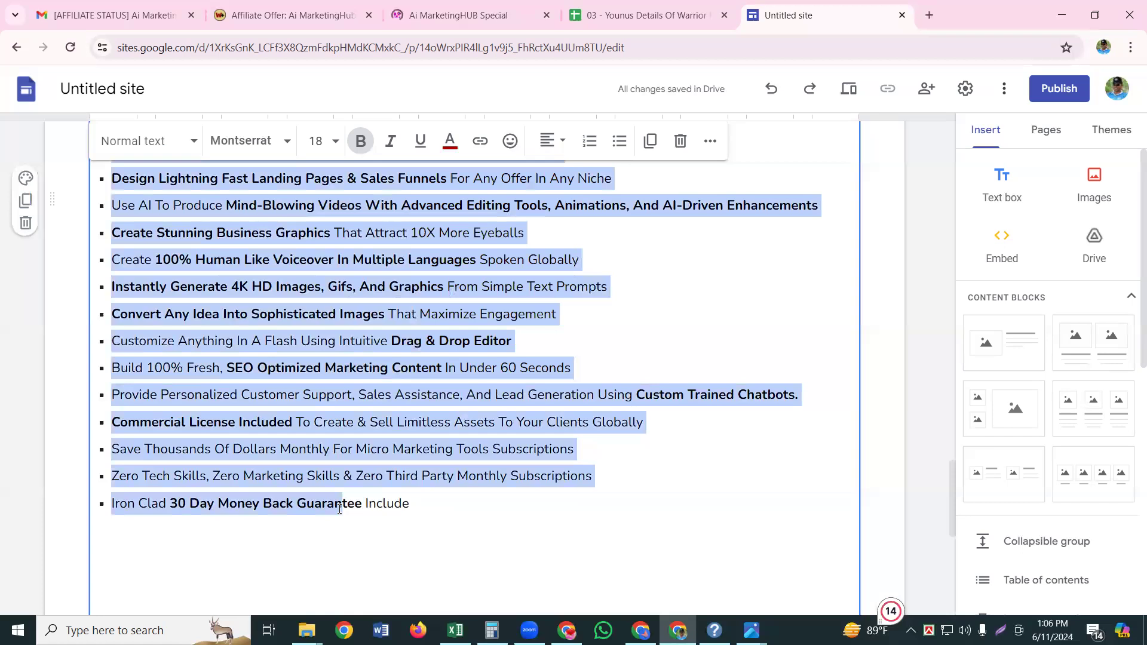
pyautogui.moveTo(469, 506); pyautogui.dragTo(417, 494)
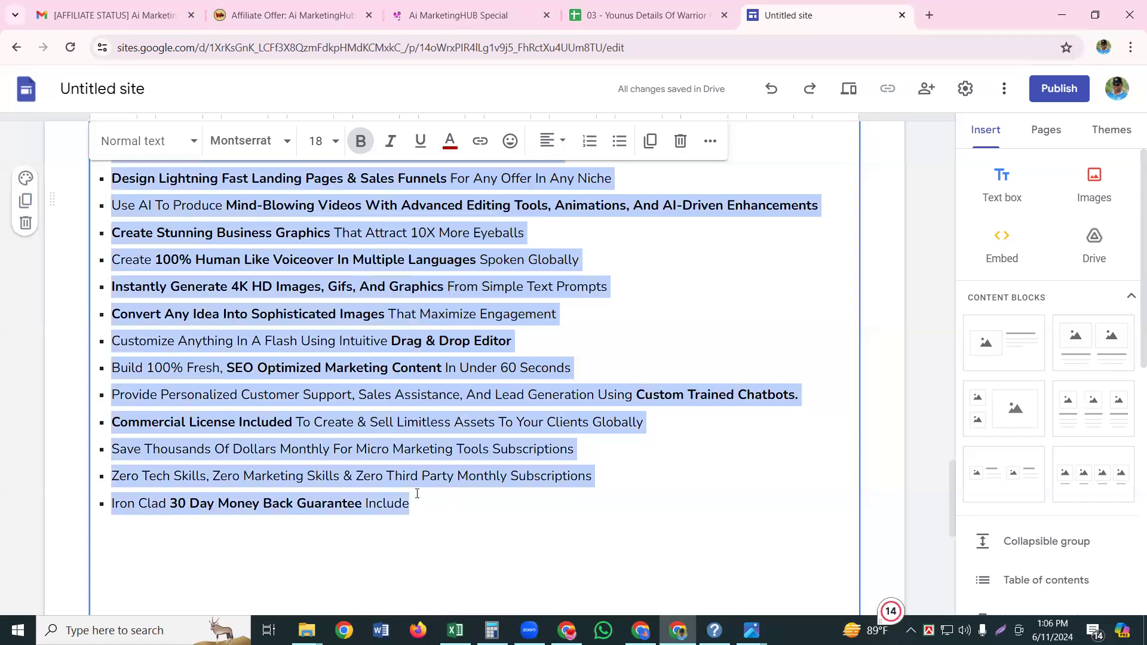
pyautogui.rightClick(395, 342)
pyautogui.moveTo(420, 298)
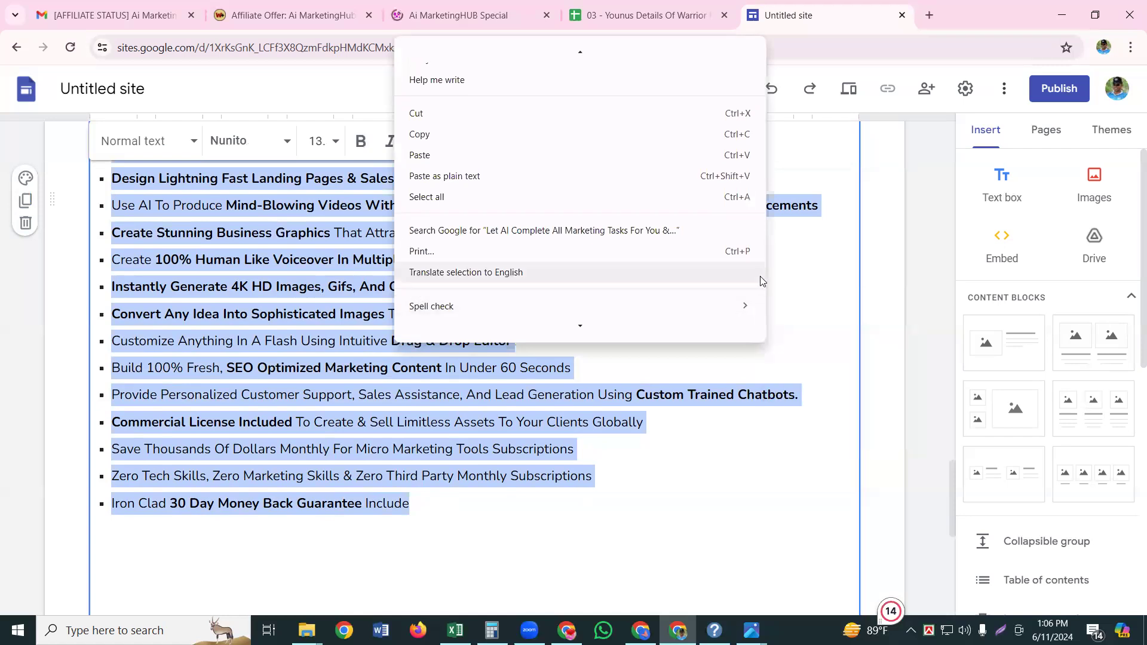
pyautogui.press('Escape')
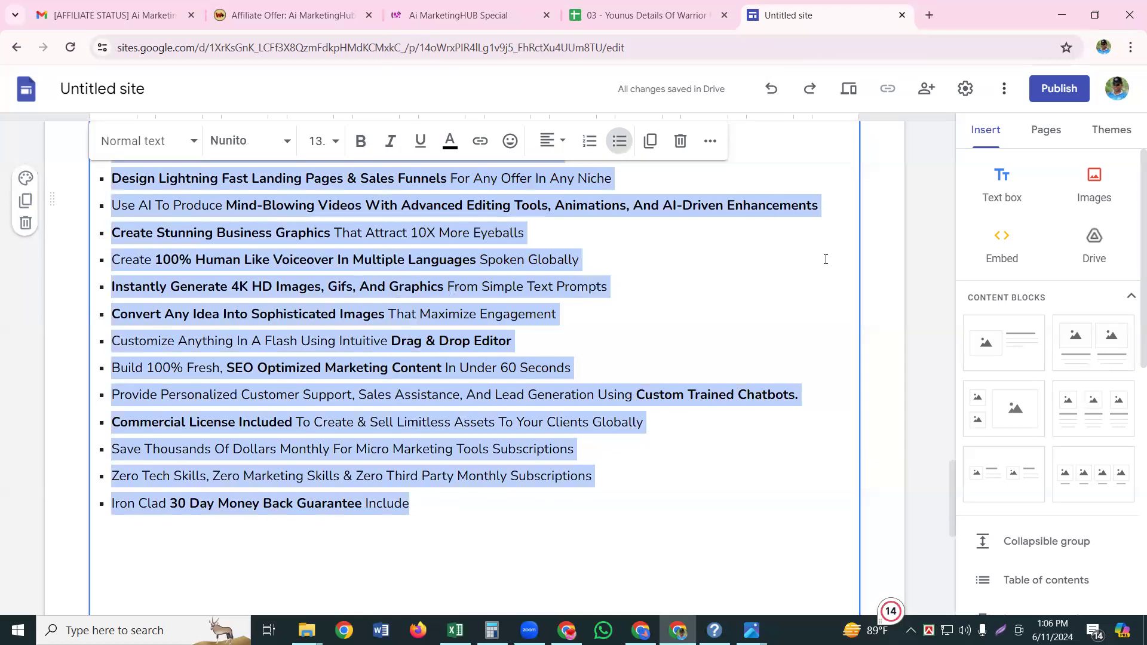
pyautogui.click(451, 143)
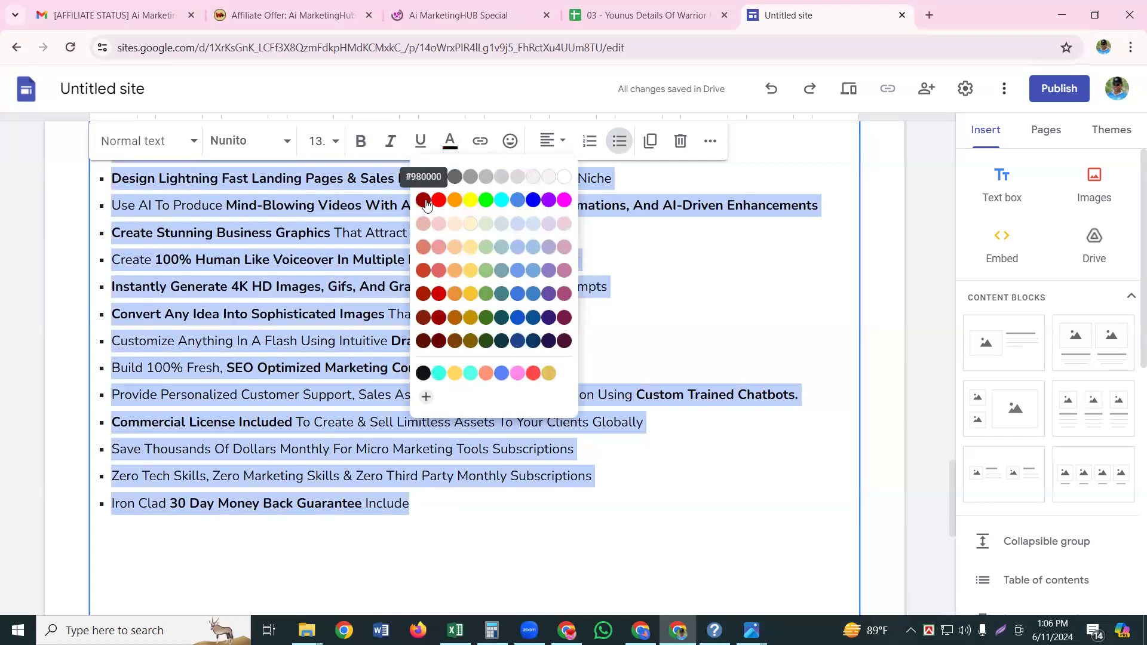
pyautogui.click(425, 201)
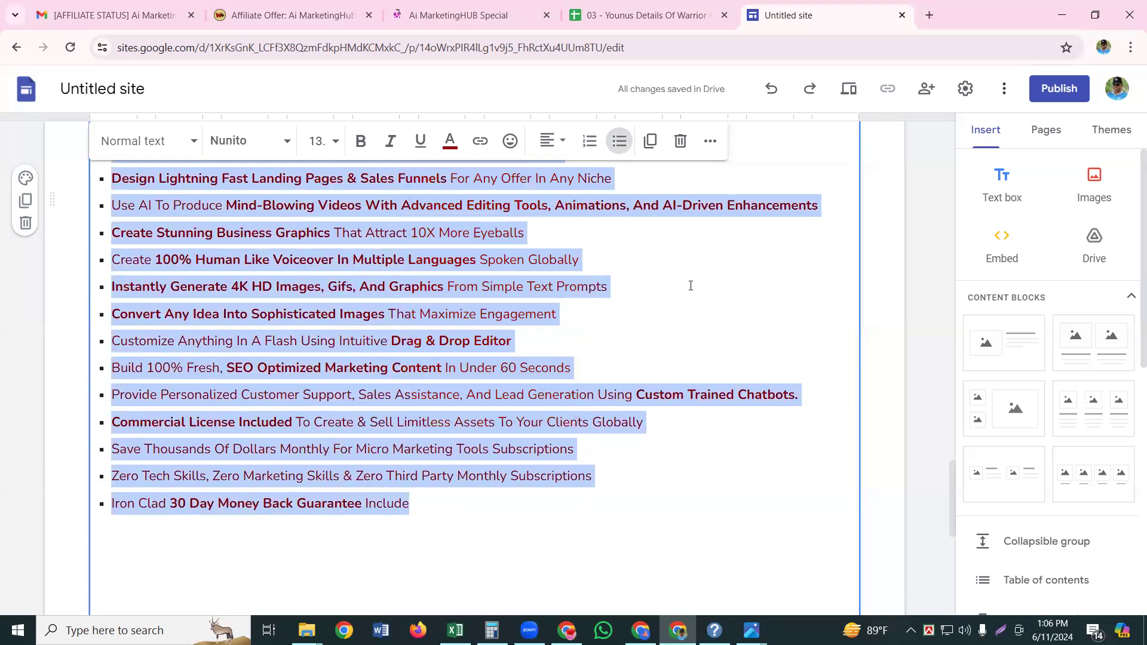
pyautogui.click(691, 285)
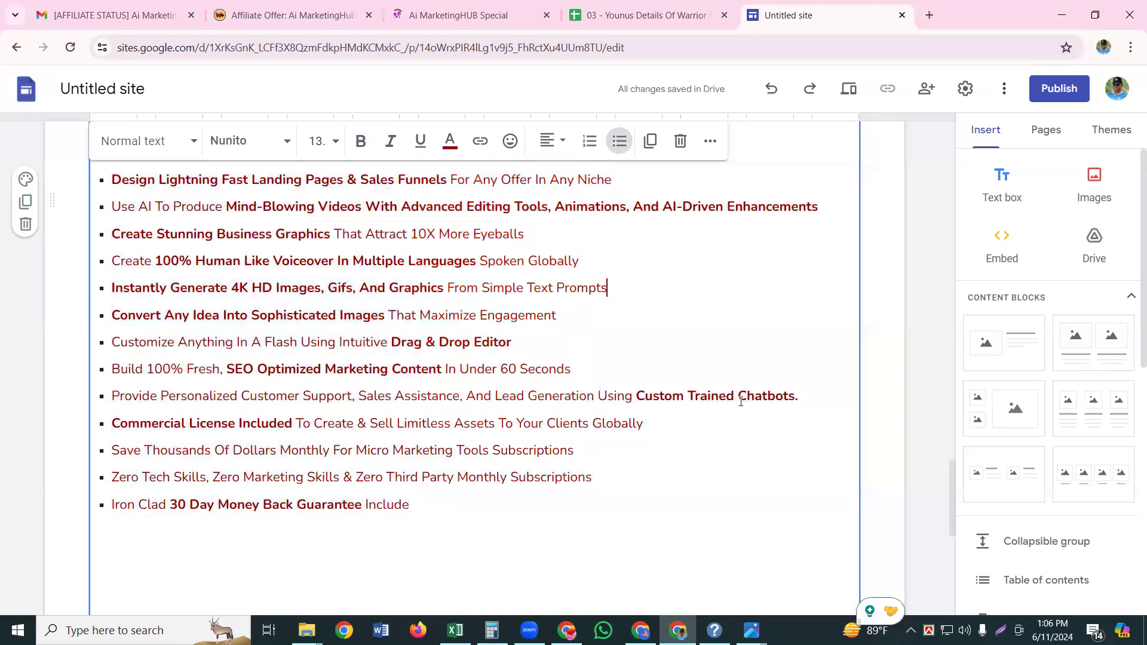
# Step: Switch to the Ai MarketingHUB sales page and capture its opening section, from the logo to "For A Low, One Time Price...", at about 1791x776
pyautogui.scroll(-5, 741, 401)
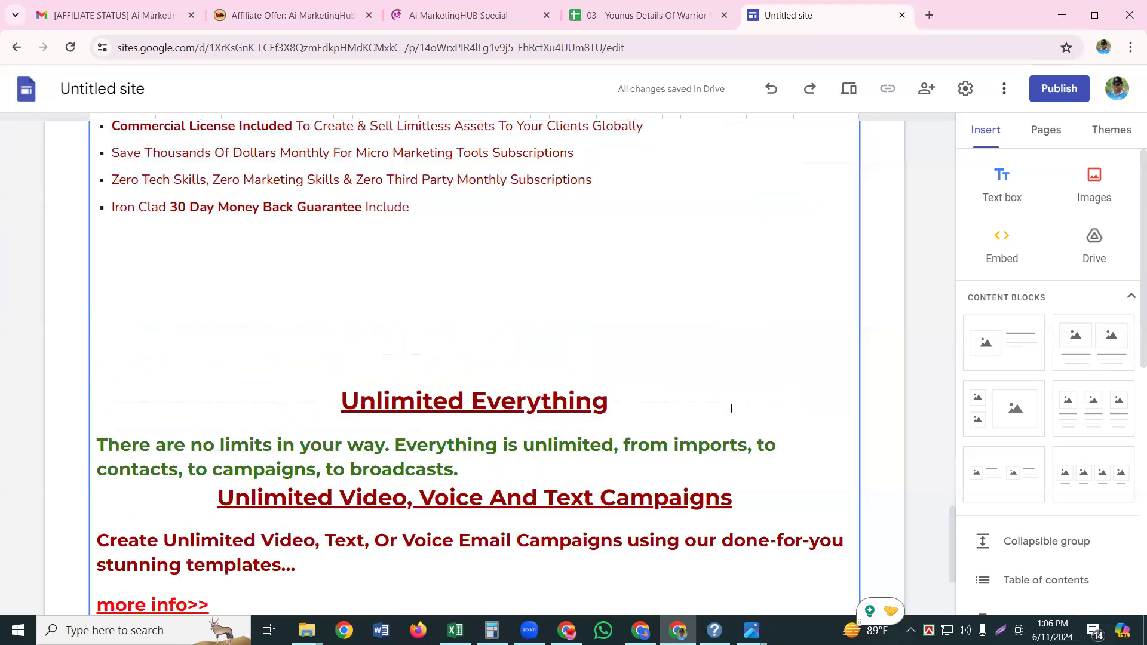
pyautogui.scroll(1, 728, 394)
pyautogui.scroll(15, 724, 380)
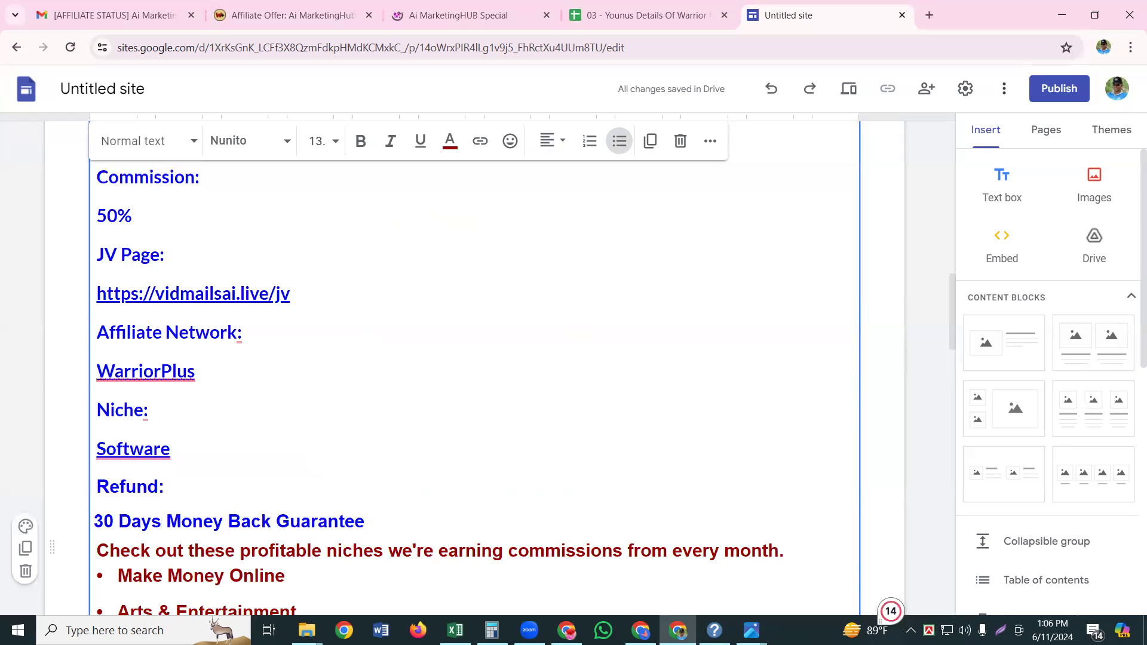
pyautogui.click(483, 14)
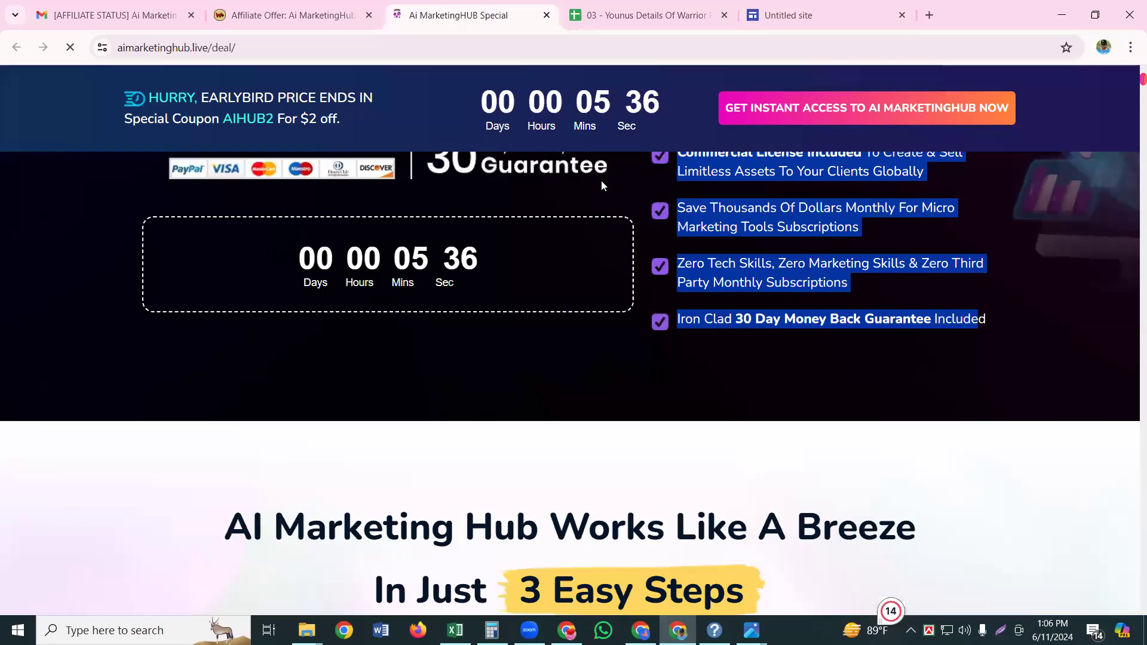
pyautogui.scroll(6, 601, 181)
pyautogui.scroll(10, 292, 199)
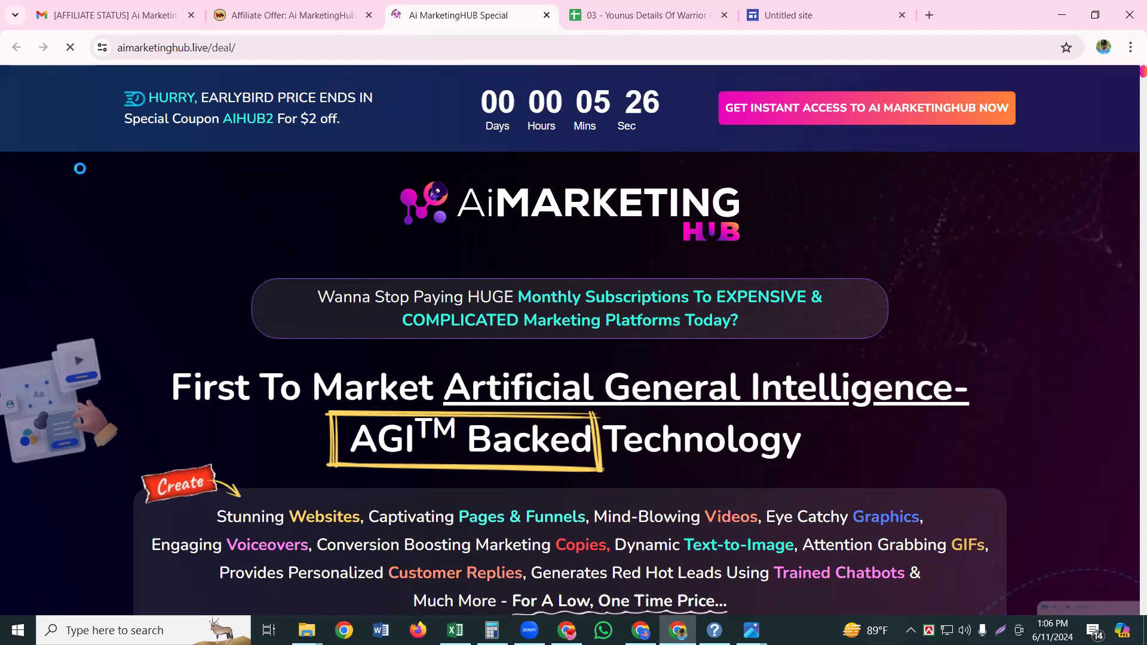
pyautogui.press('Print')
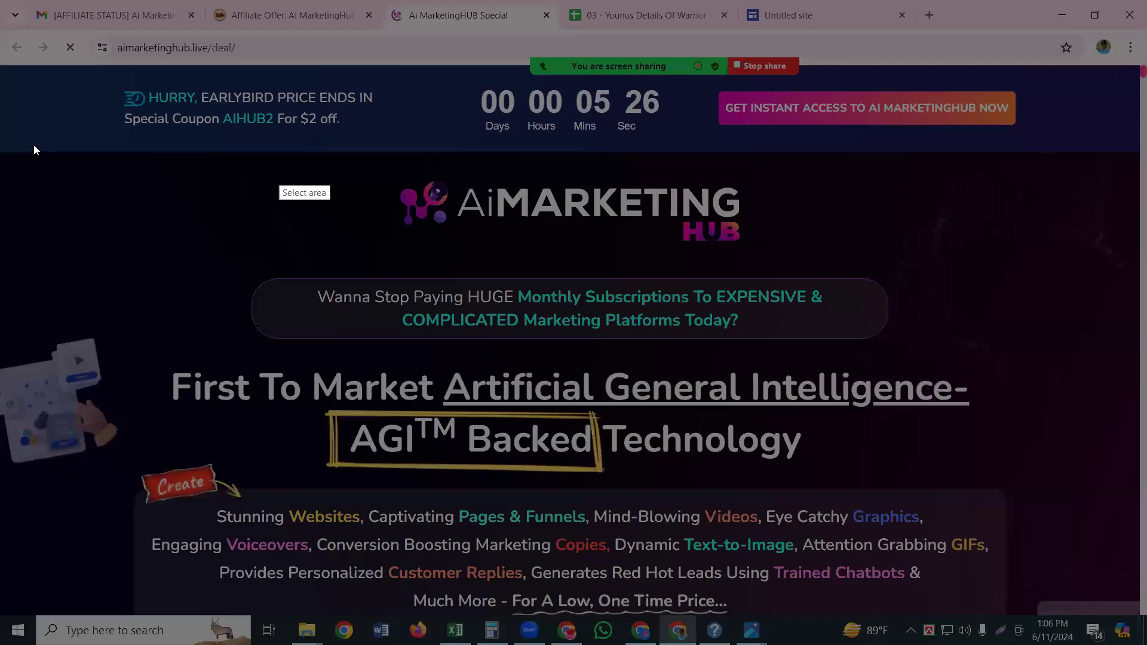
pyautogui.moveTo(77, 150); pyautogui.dragTo(76, 150)
pyautogui.moveTo(1070, 204); pyautogui.dragTo(1133, 622)
pyautogui.moveTo(1144, 550)
pyautogui.mouseDown()
pyautogui.moveTo(1146, 628)
pyautogui.moveTo(1133, 614)
pyautogui.mouseUp()
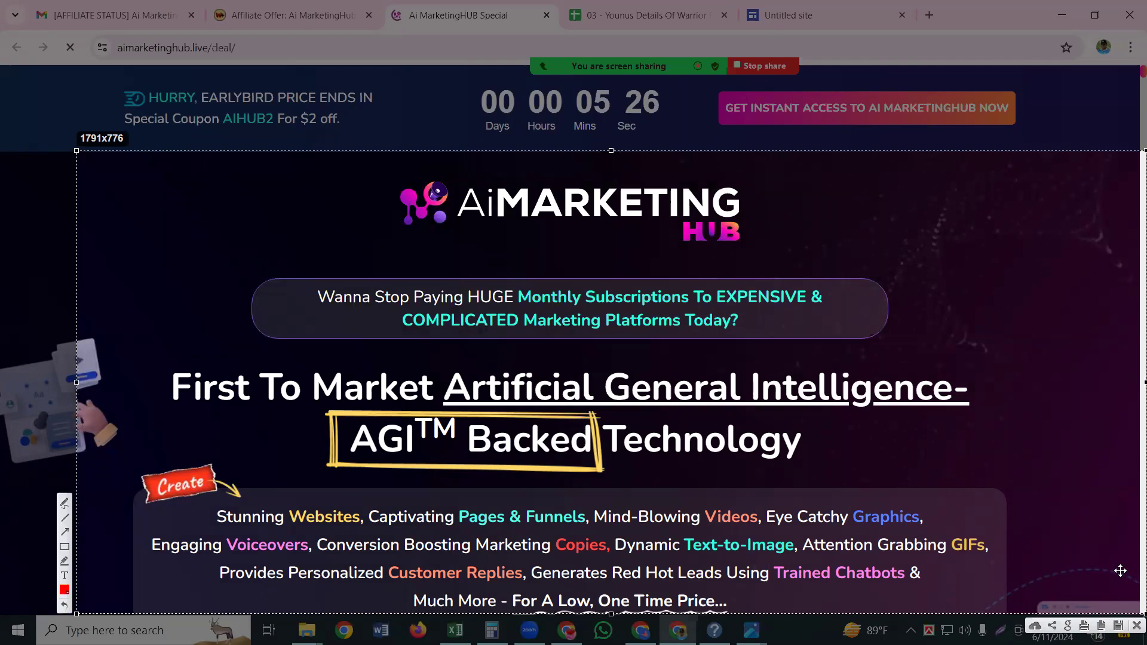
# Step: Save the capture as PNG Screenshot_1f in the desktop folder "(PLR) Peak Performance System -01", without replacing the existing Screenshot_1
pyautogui.click(1118, 626)
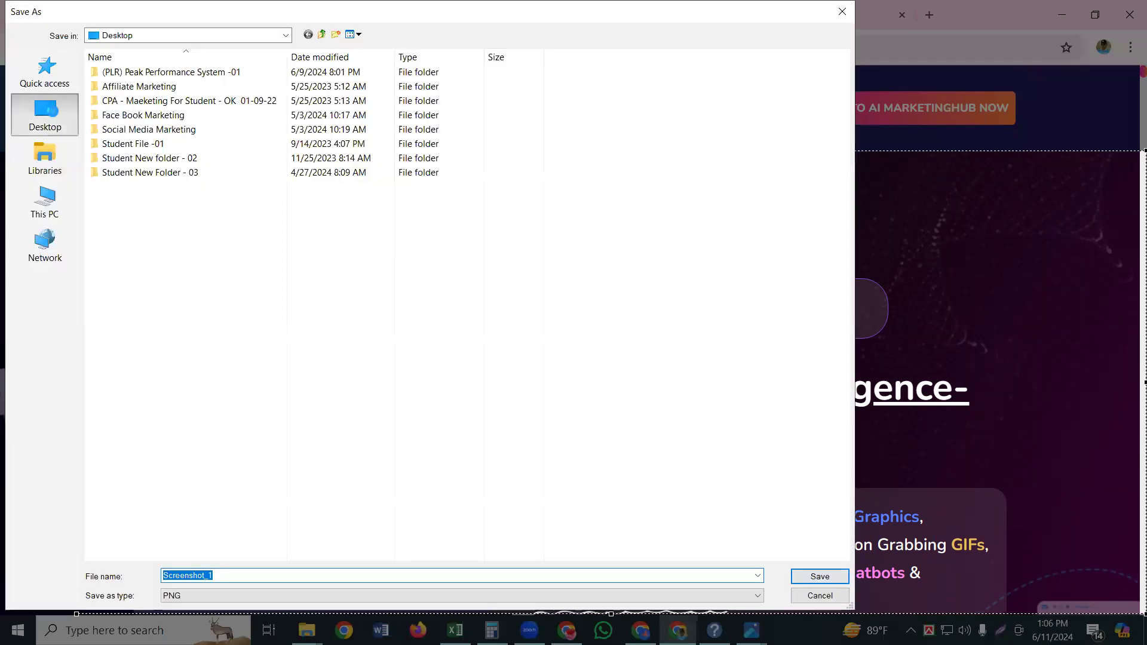
pyautogui.click(54, 114)
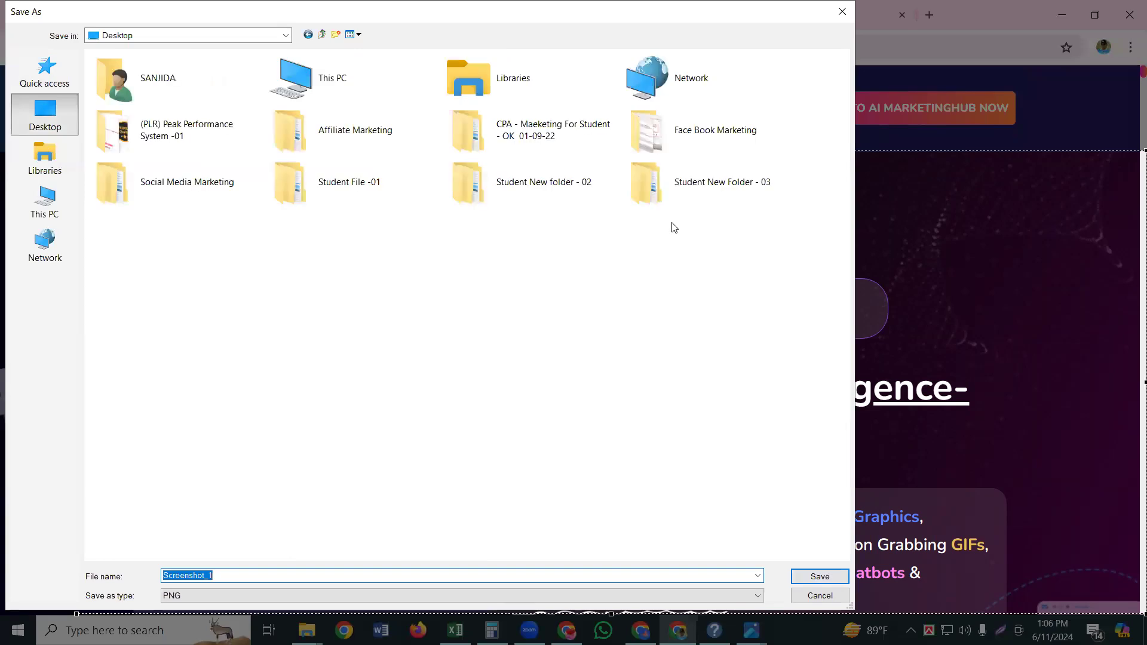
pyautogui.click(124, 144)
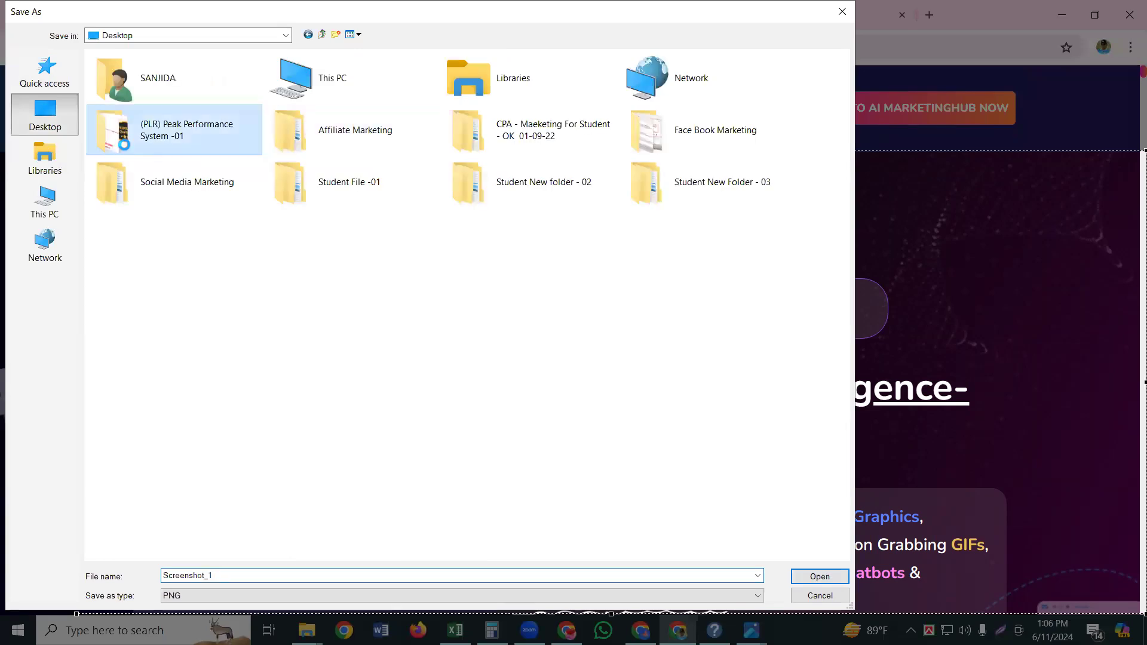
pyautogui.doubleClick(125, 145)
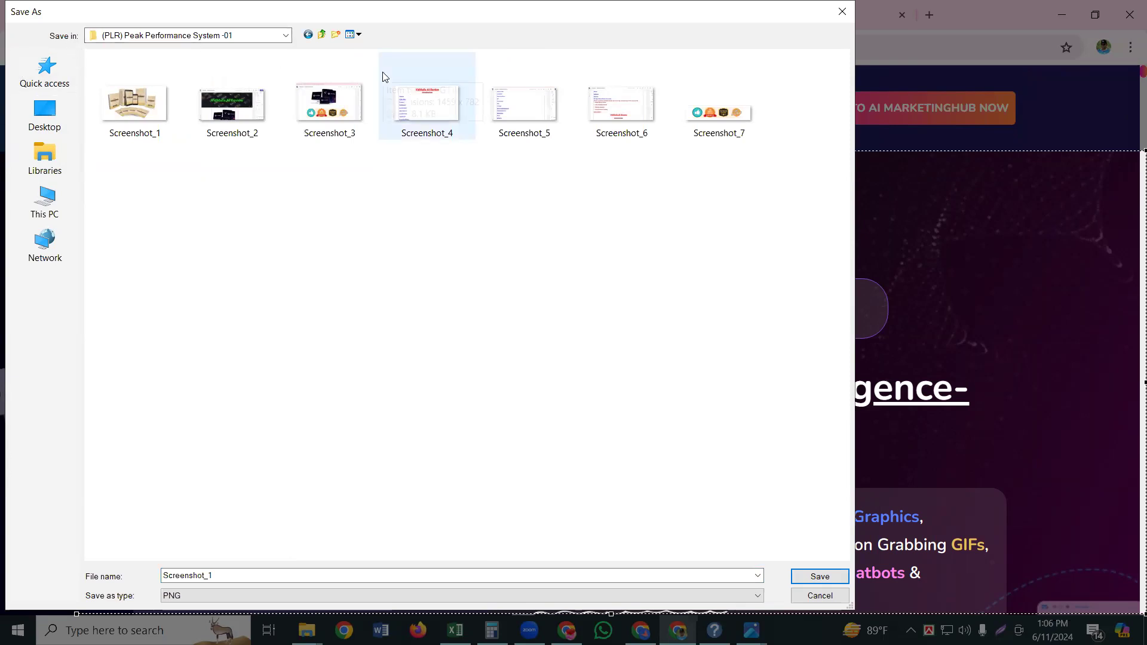
pyautogui.click(823, 576)
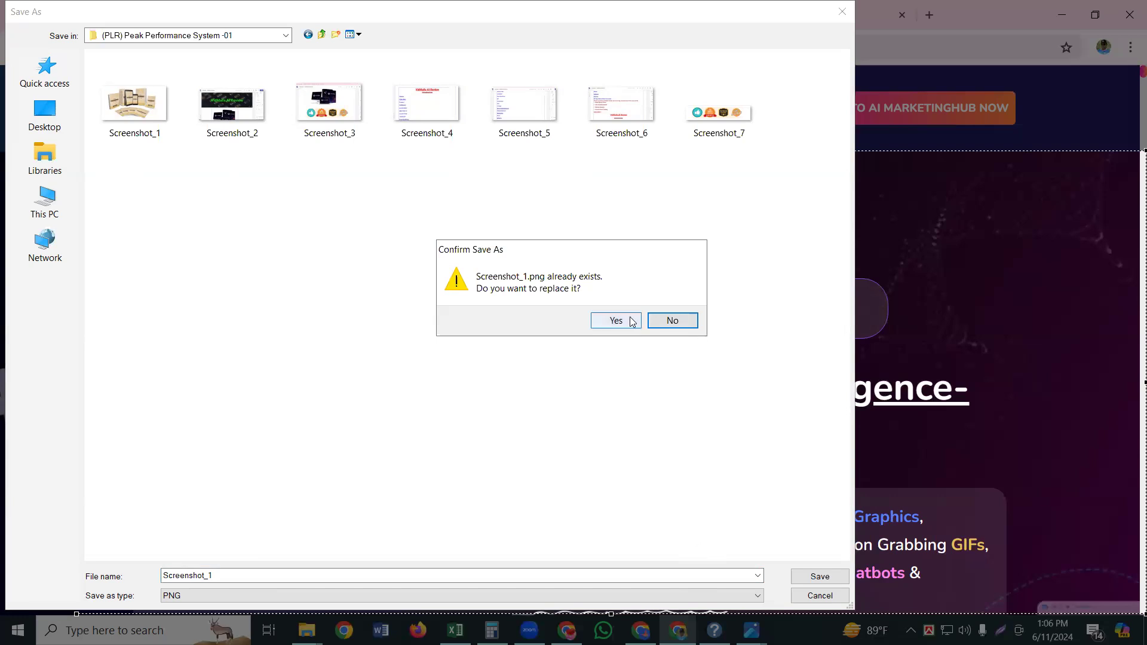
pyautogui.click(673, 322)
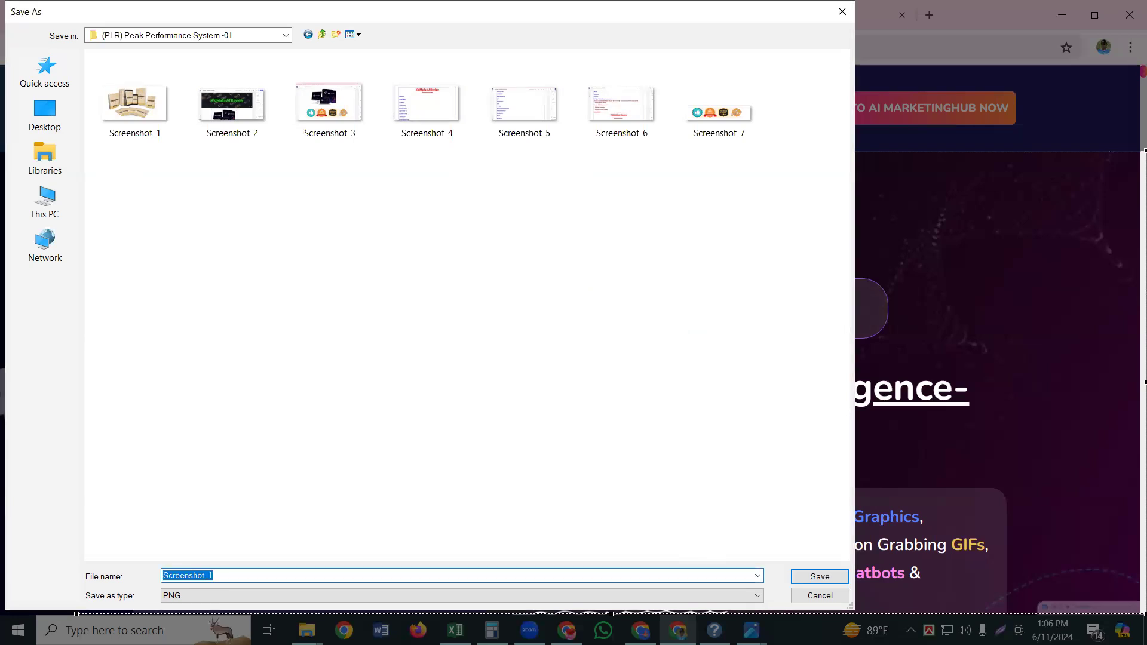
pyautogui.doubleClick(231, 572)
pyautogui.click(230, 571)
pyautogui.click(839, 577)
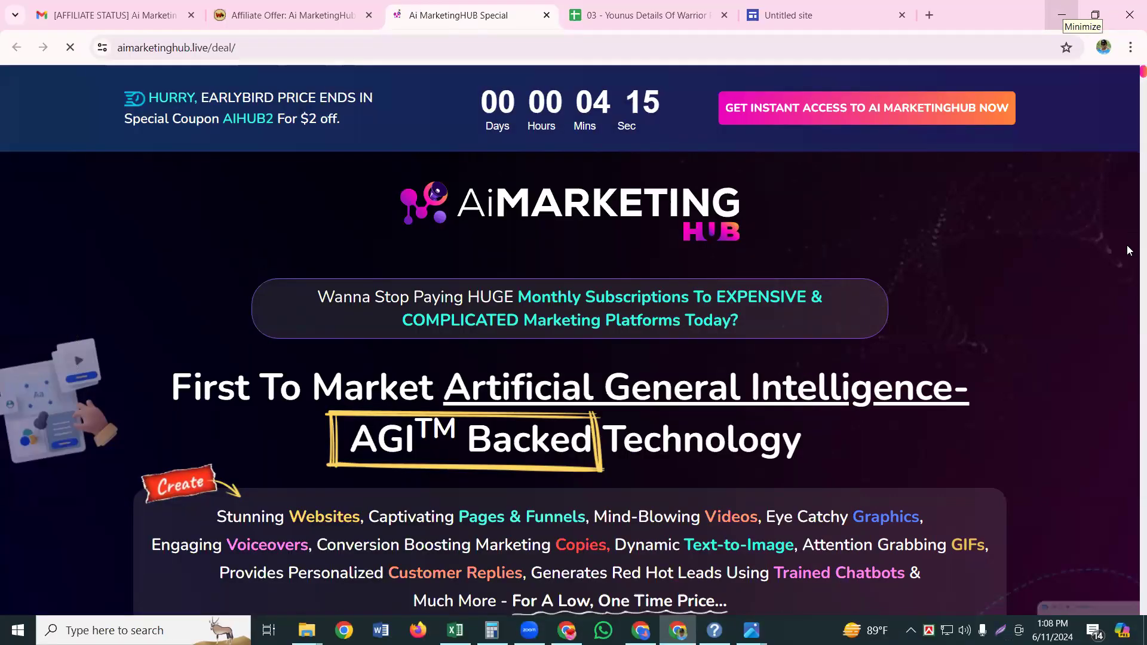
# Step: Clear the desktop by minimizing the browser, Screenshot_3 image and folder windows and closing the small image viewer and Excel Help
pyautogui.click(1062, 14)
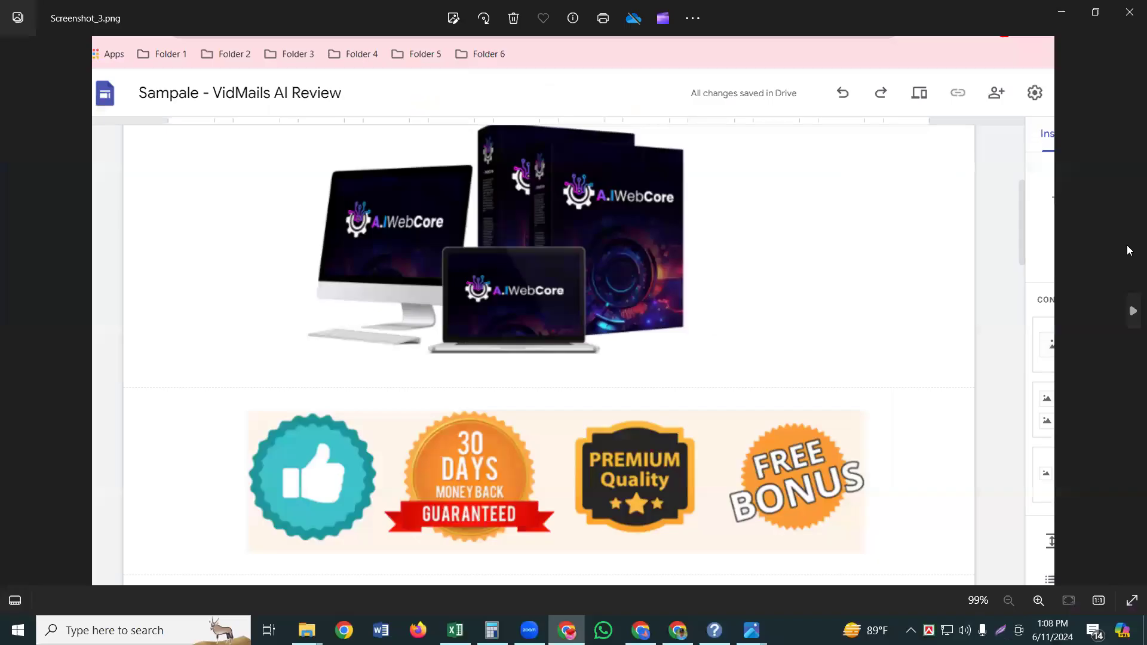
pyautogui.click(1063, 16)
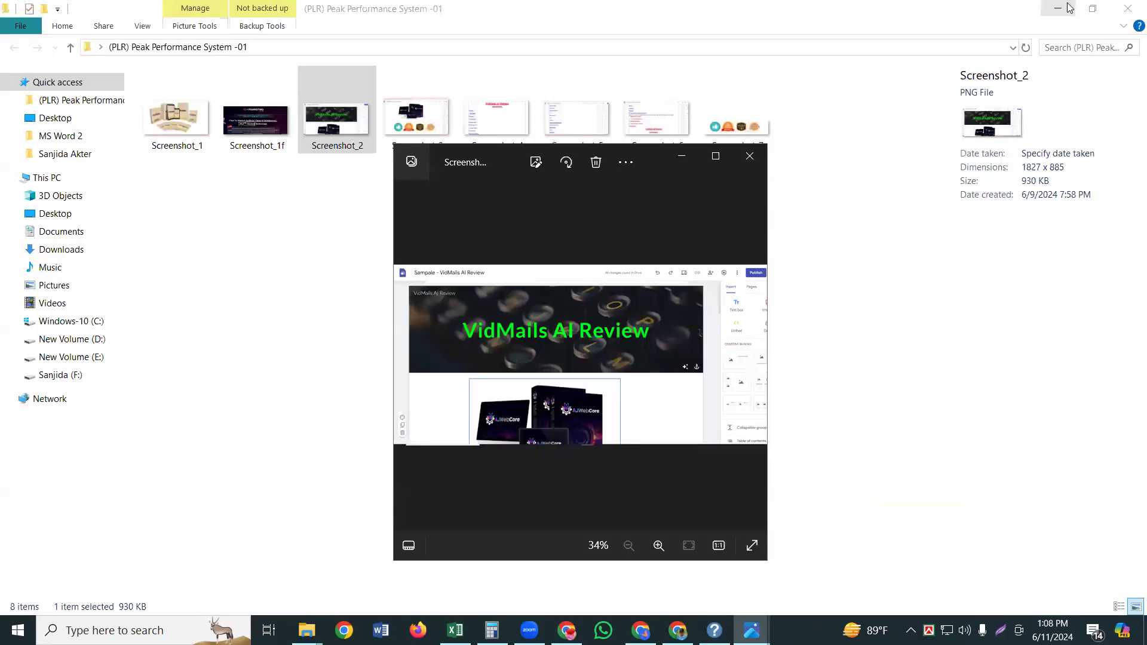
pyautogui.click(1063, 8)
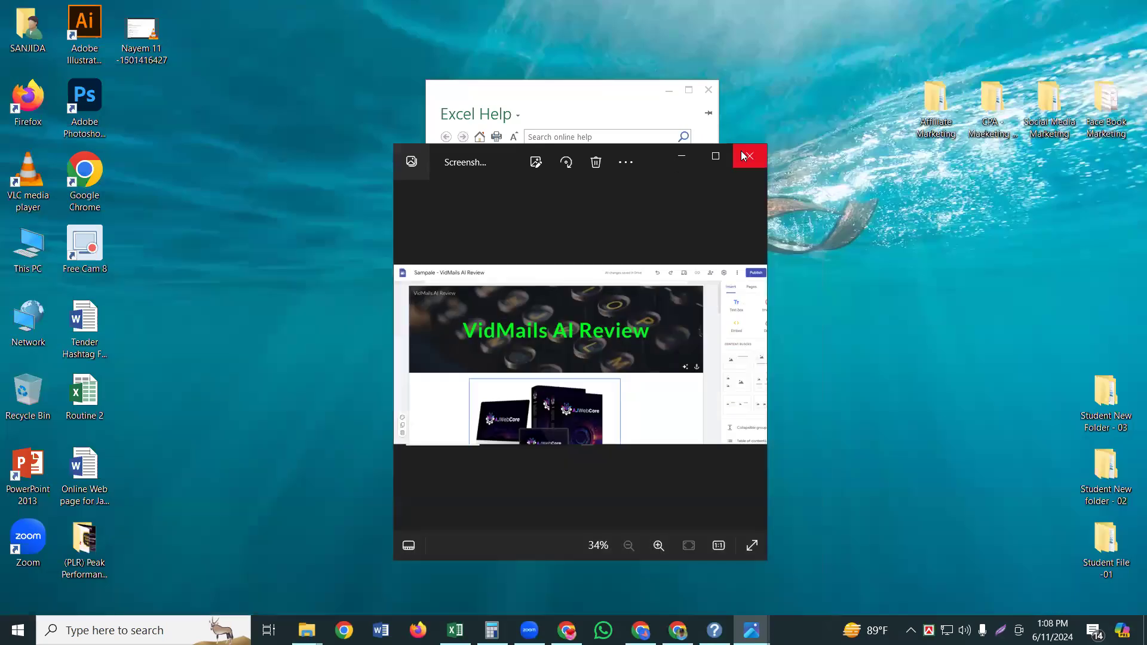
pyautogui.click(744, 156)
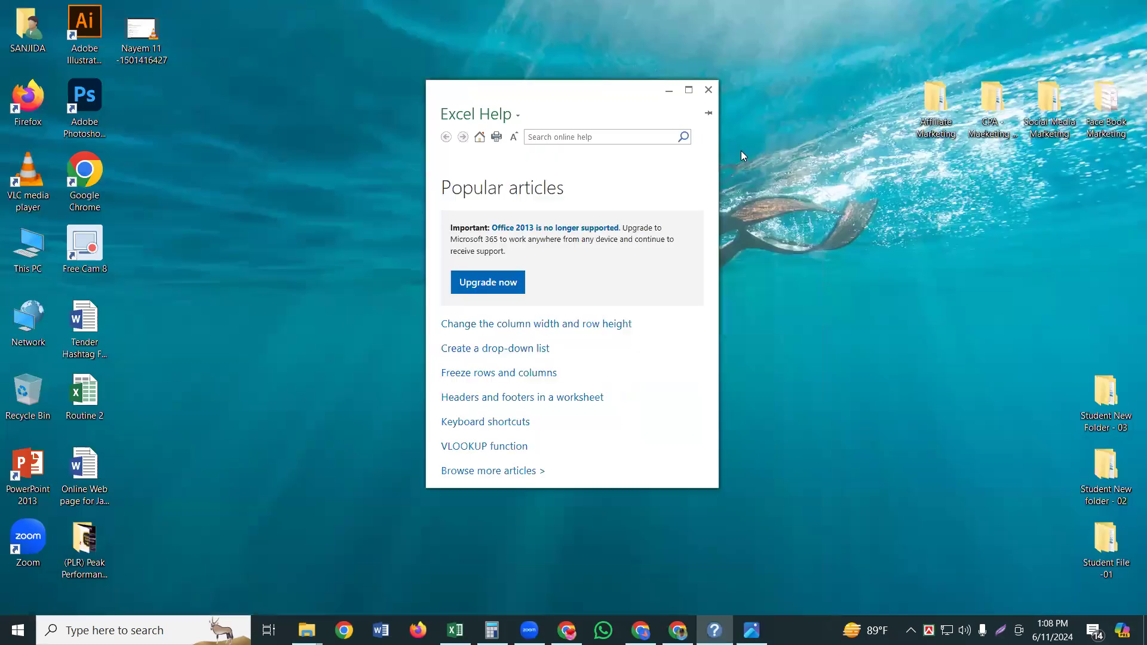
pyautogui.click(709, 90)
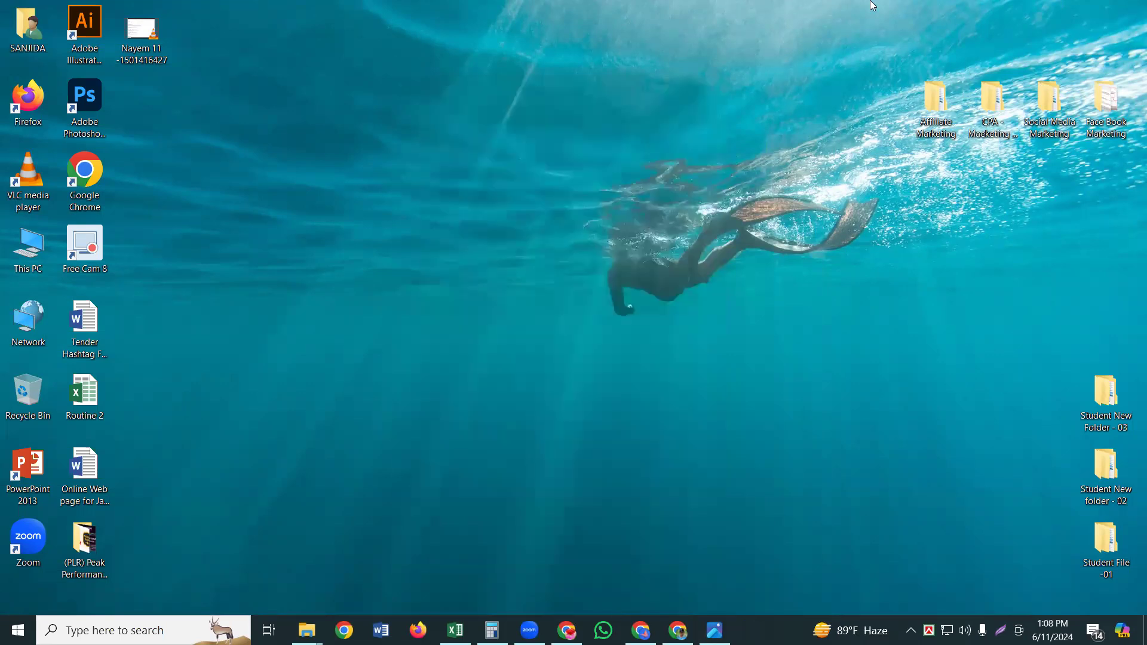